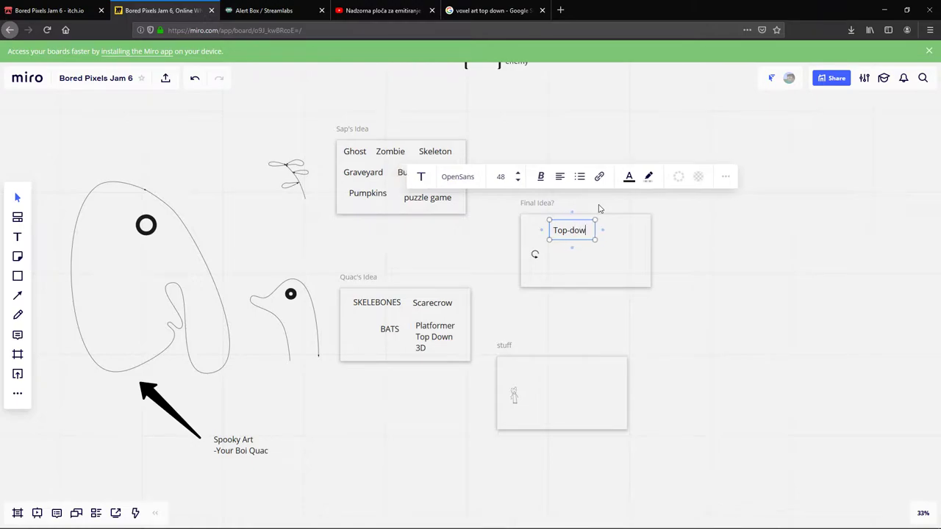
Add the line "Voxel art" below "Top-down" and move the text to the upper-left corner of the "Final Idea?" frame
{"action": "key", "text": "Return"}
{"action": "type", "text": "Voxel art"}
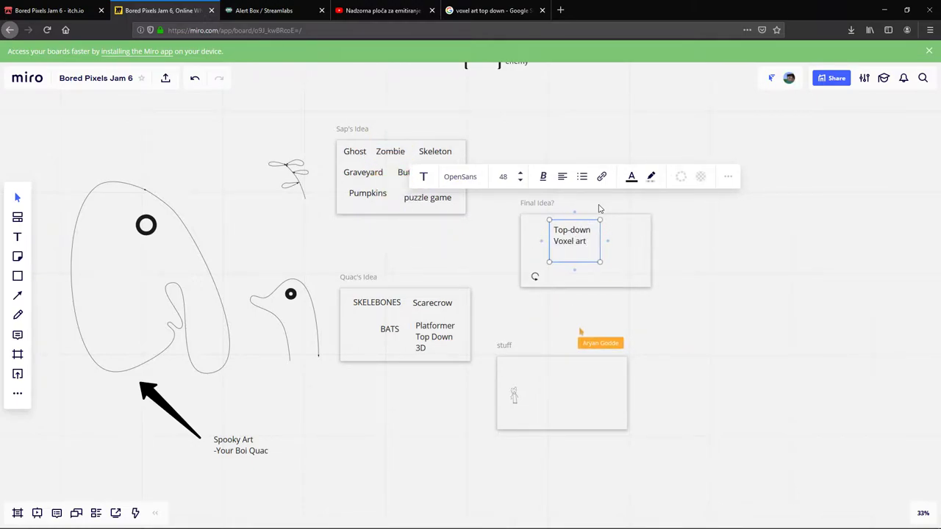
{"action": "left_click", "coordinate": [680, 228]}
{"action": "left_click_drag", "start_coordinate": [577, 231], "coordinate": [551, 229]}
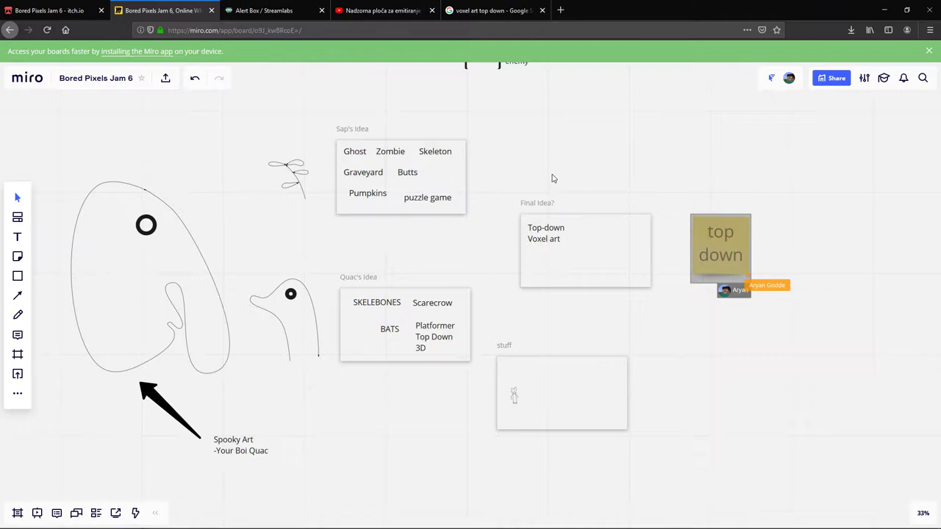
Read the latest live chat message about voxel art, check the top-down voxel art image results, and return to the Miro board
{"action": "left_click", "coordinate": [381, 11]}
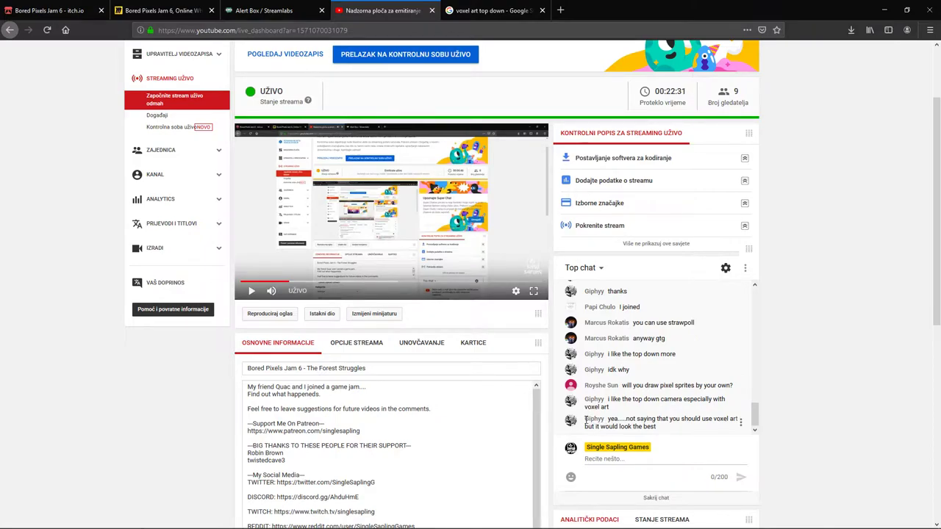
{"action": "triple_click", "coordinate": [644, 423]}
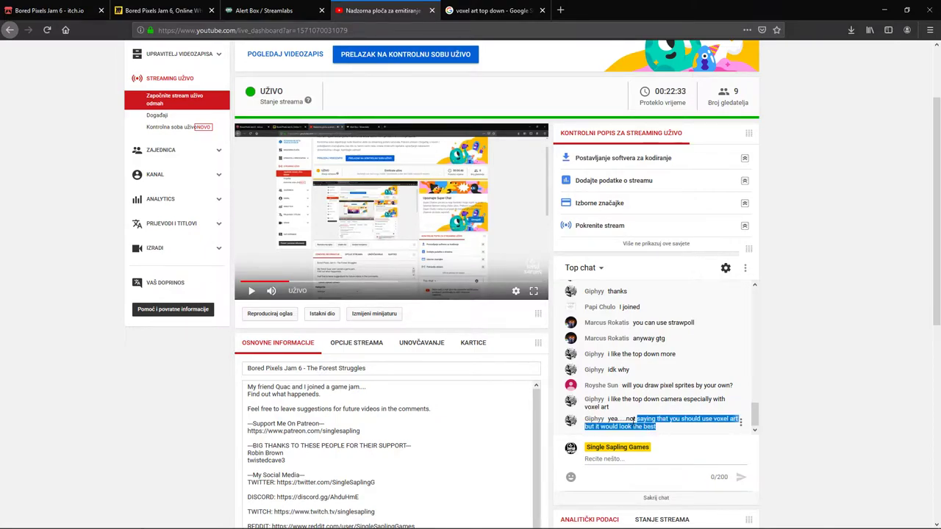
{"action": "left_click_drag", "start_coordinate": [610, 421], "coordinate": [651, 427]}
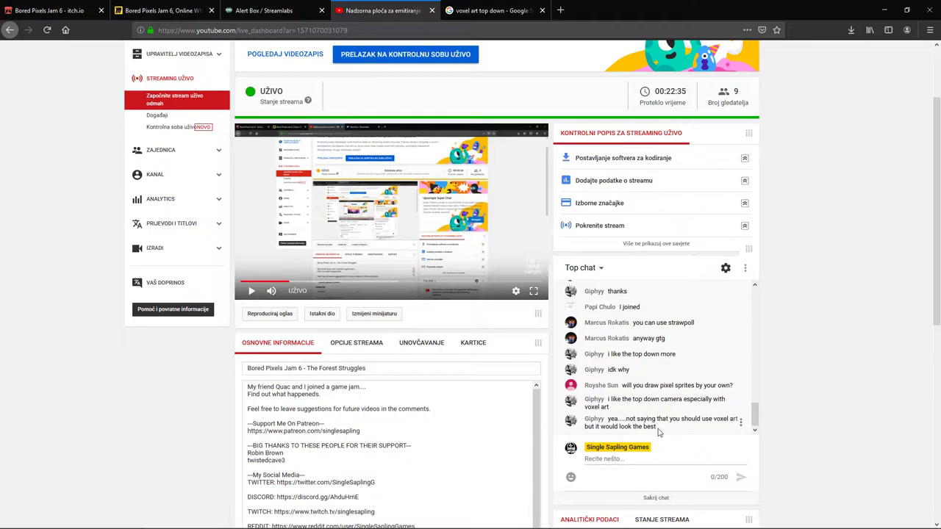
{"action": "left_click", "coordinate": [482, 10]}
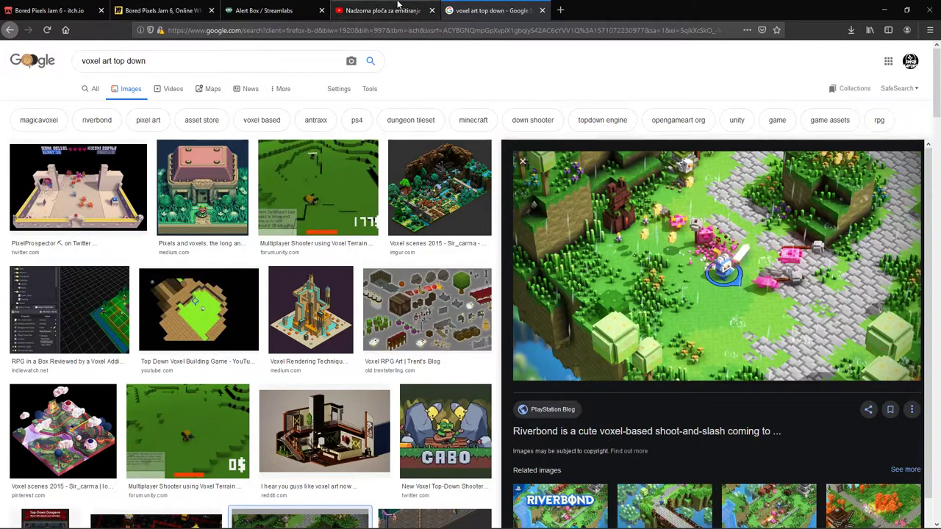
{"action": "key", "text": "ctrl+shift+Tab"}
{"action": "key", "text": "ctrl+shift+Tab"}
{"action": "key", "text": "ctrl+shift+Tab"}
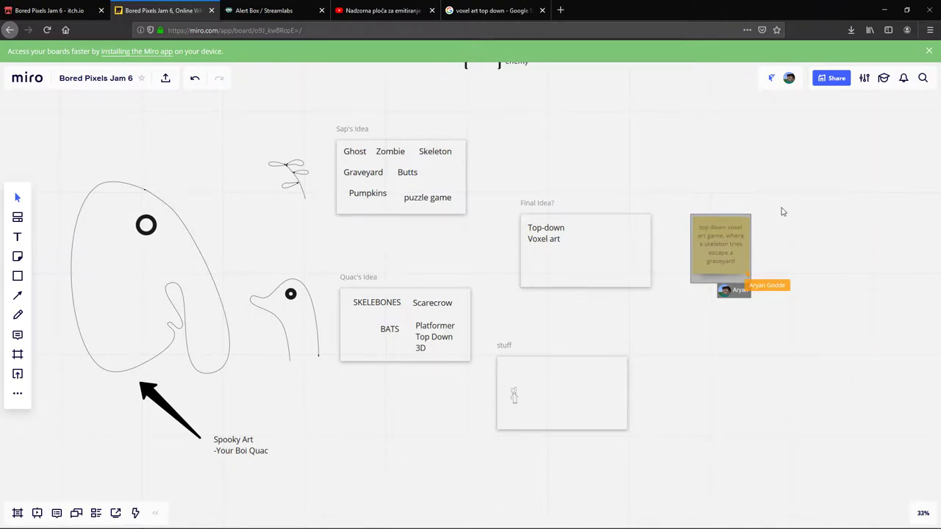
Examine the yellow sticky note beside the "Final Idea?" frame and compare it with the other idea frames
{"action": "left_click_drag", "start_coordinate": [792, 212], "coordinate": [618, 208]}
{"action": "scroll", "coordinate": [661, 213], "scroll_direction": "up", "scroll_amount": 4}
{"action": "left_click_drag", "start_coordinate": [483, 250], "coordinate": [638, 235]}
{"action": "scroll", "coordinate": [550, 245], "scroll_direction": "up", "scroll_amount": 2}
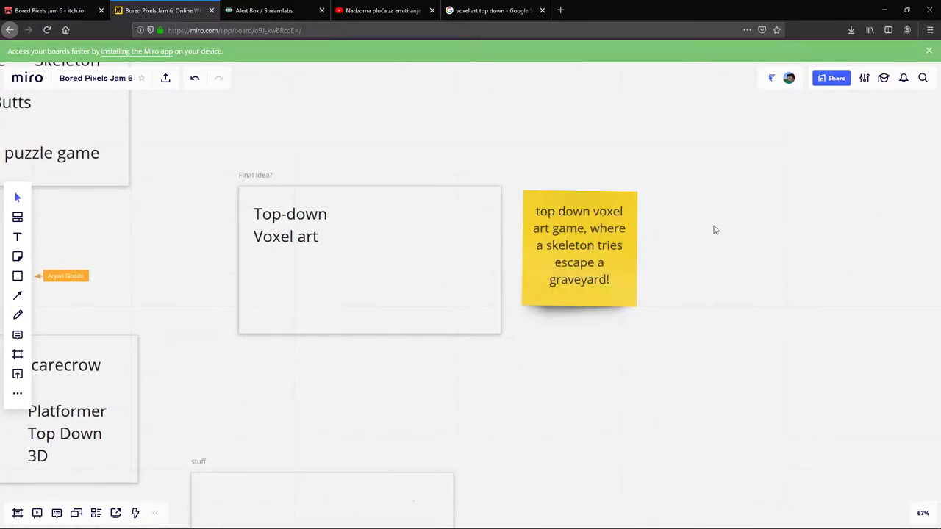
{"action": "scroll", "coordinate": [697, 232], "scroll_direction": "down", "scroll_amount": 3}
{"action": "left_click_drag", "start_coordinate": [456, 183], "coordinate": [644, 201]}
{"action": "left_click_drag", "start_coordinate": [598, 170], "coordinate": [630, 186]}
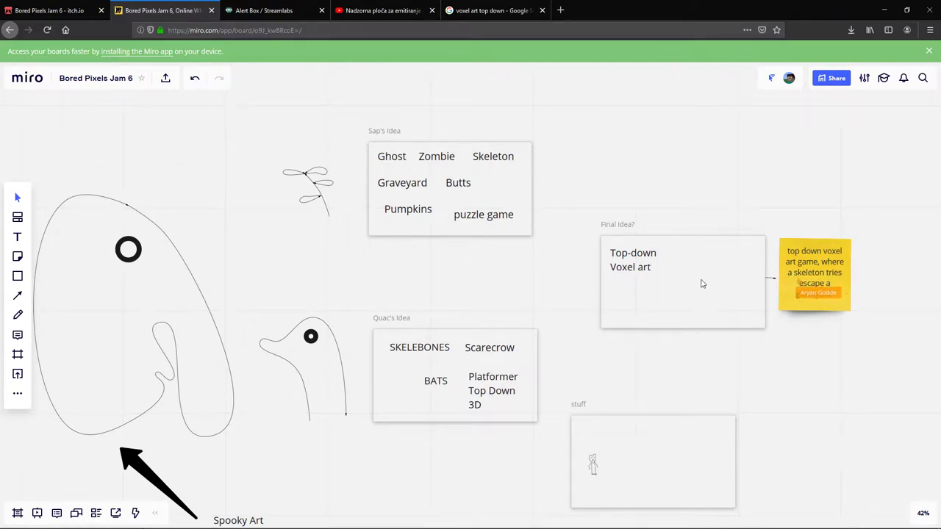
{"action": "left_click_drag", "start_coordinate": [731, 175], "coordinate": [547, 178]}
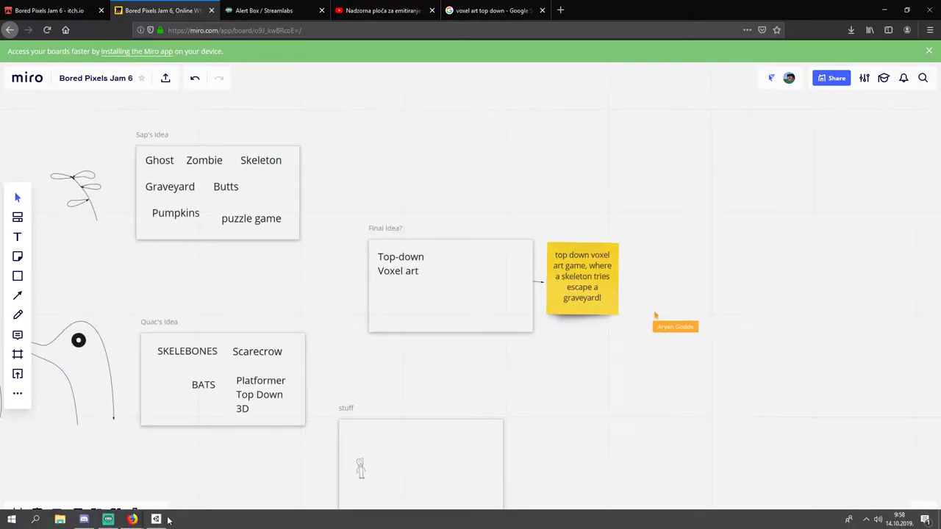
{"action": "left_click", "coordinate": [155, 519]}
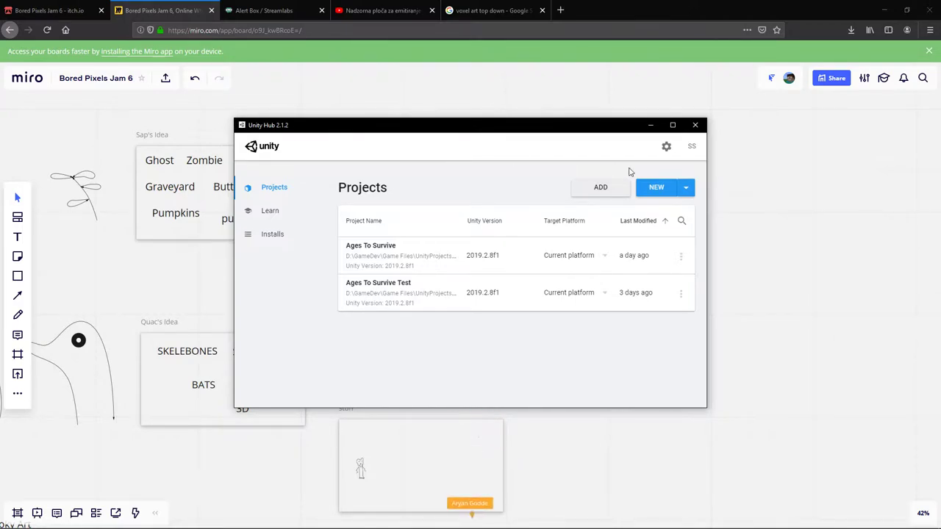
{"action": "left_click", "coordinate": [650, 125]}
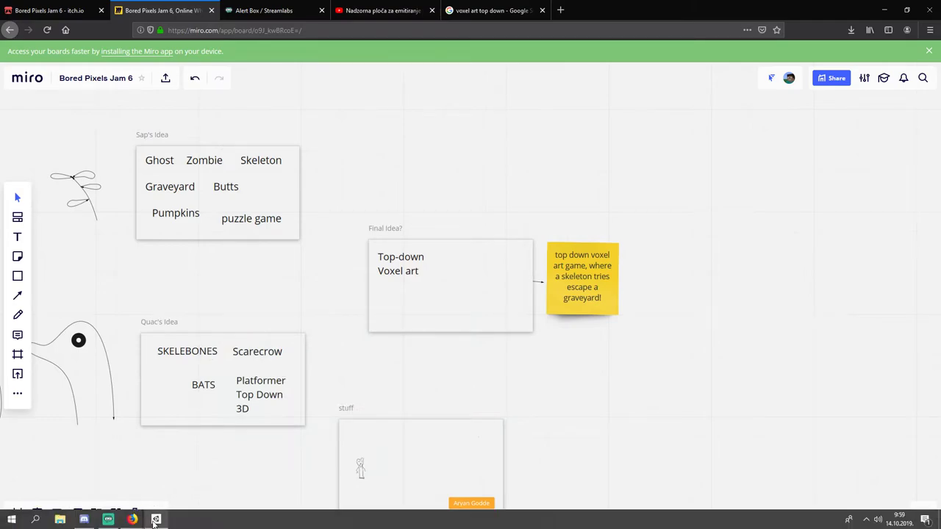
{"action": "left_click", "coordinate": [156, 519]}
{"action": "left_click", "coordinate": [156, 519]}
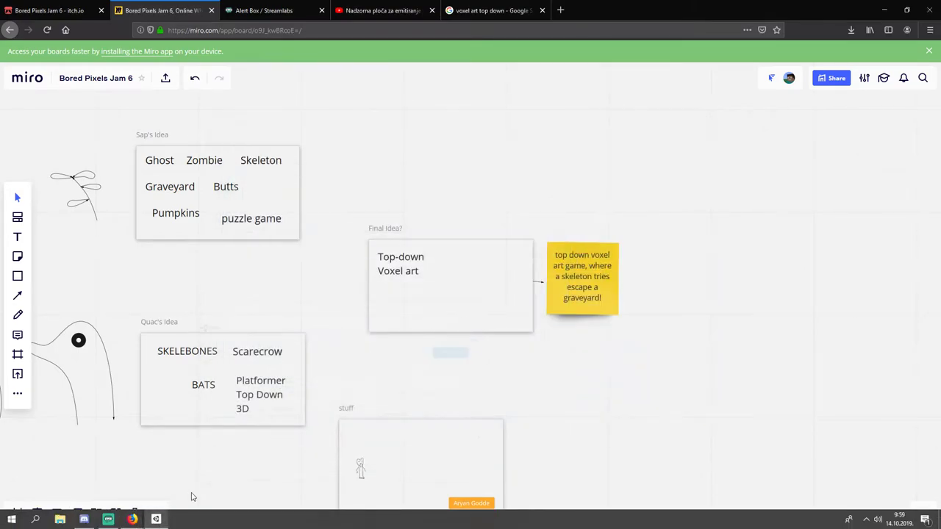
{"action": "left_click", "coordinate": [499, 15]}
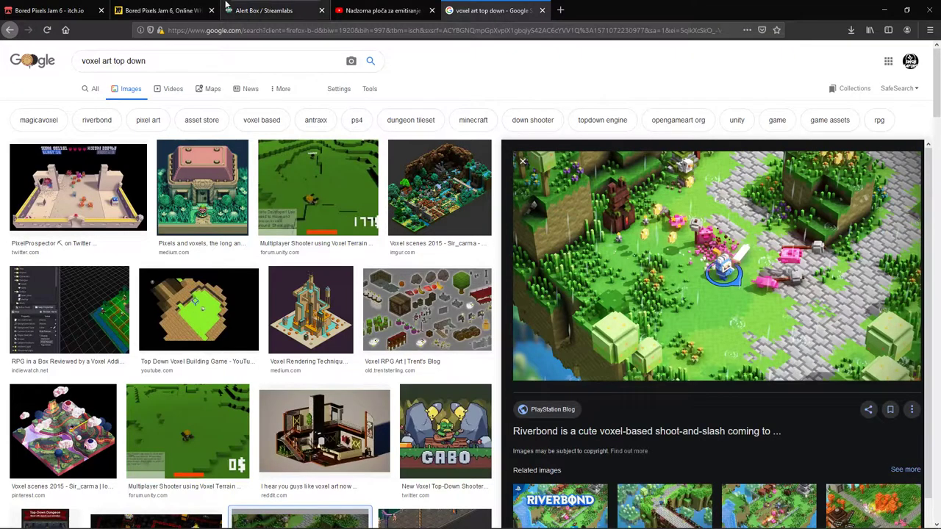
{"action": "left_click", "coordinate": [164, 10]}
{"action": "left_click", "coordinate": [258, 8]}
{"action": "left_click", "coordinate": [192, 11]}
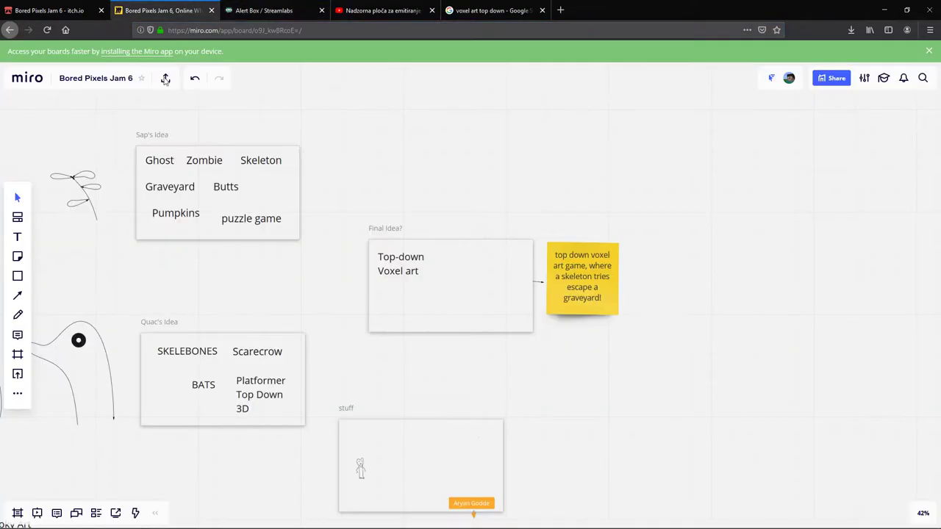
{"action": "left_click", "coordinate": [156, 519]}
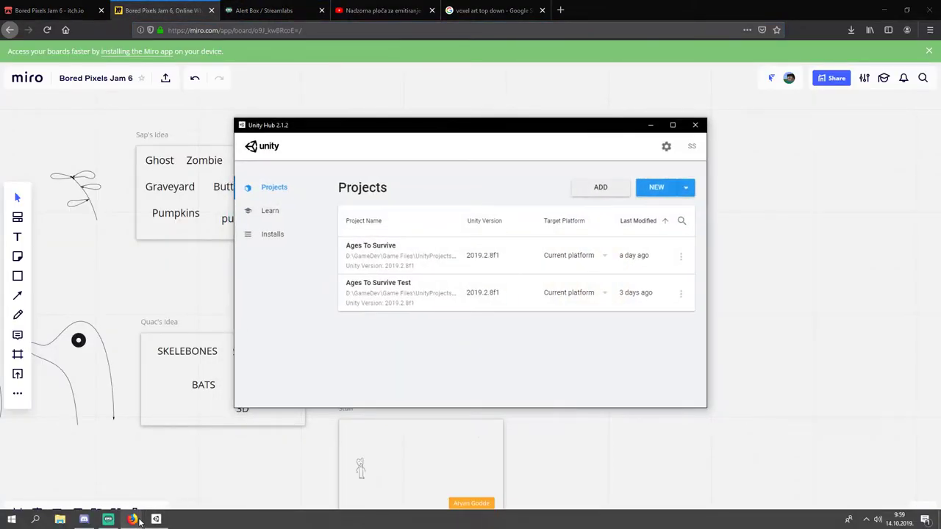
{"action": "left_click", "coordinate": [107, 520]}
{"action": "left_click", "coordinate": [104, 517]}
{"action": "left_click", "coordinate": [104, 520]}
{"action": "left_click", "coordinate": [104, 519]}
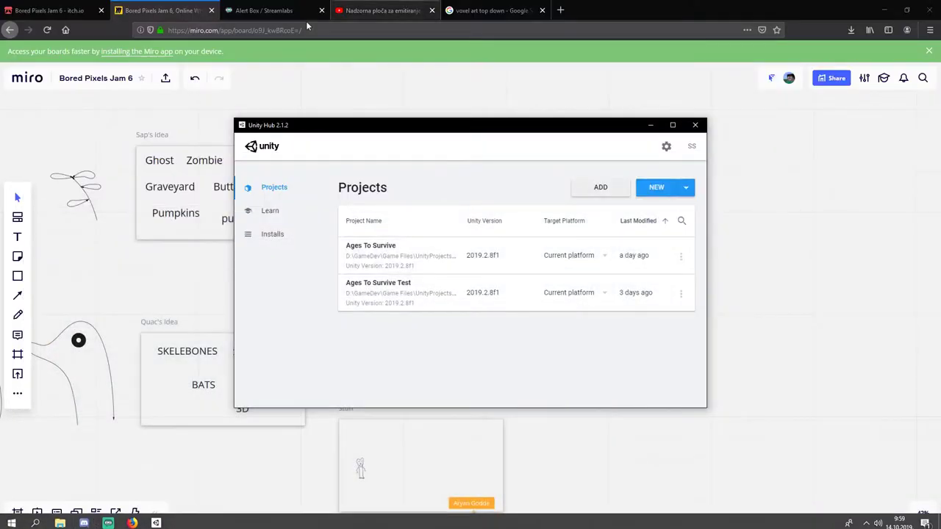
{"action": "left_click", "coordinate": [88, 520]}
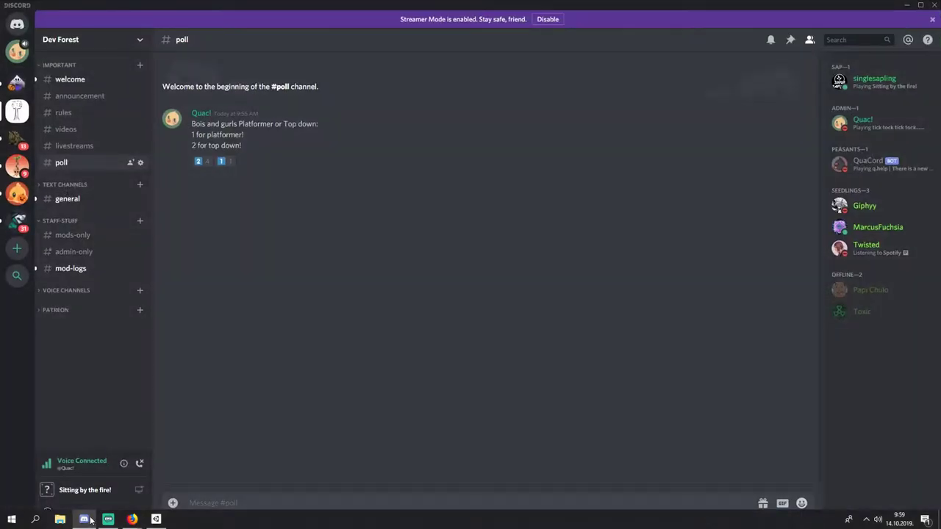
{"action": "left_click", "coordinate": [88, 520]}
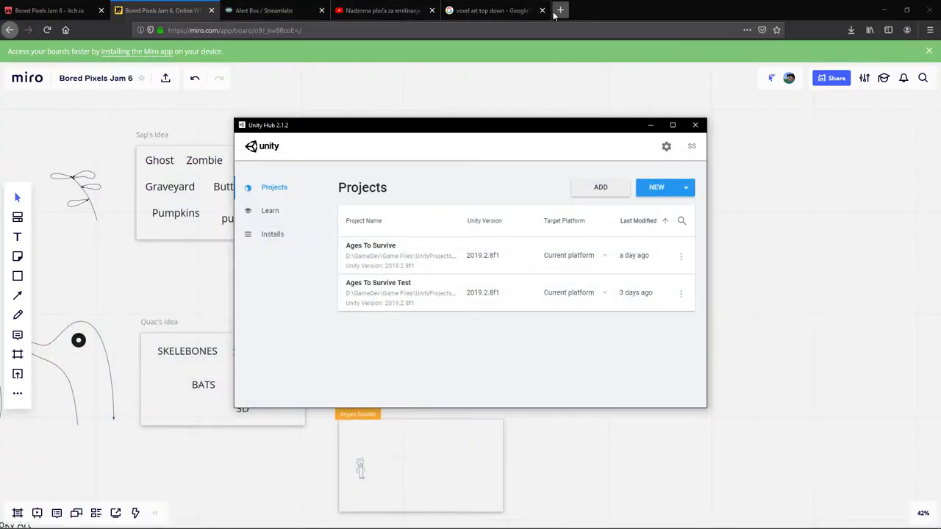
Search the web for "github" in the browser and open the GitHub site
{"action": "left_click", "coordinate": [481, 11]}
{"action": "left_click", "coordinate": [478, 29]}
{"action": "type", "text": "git"}
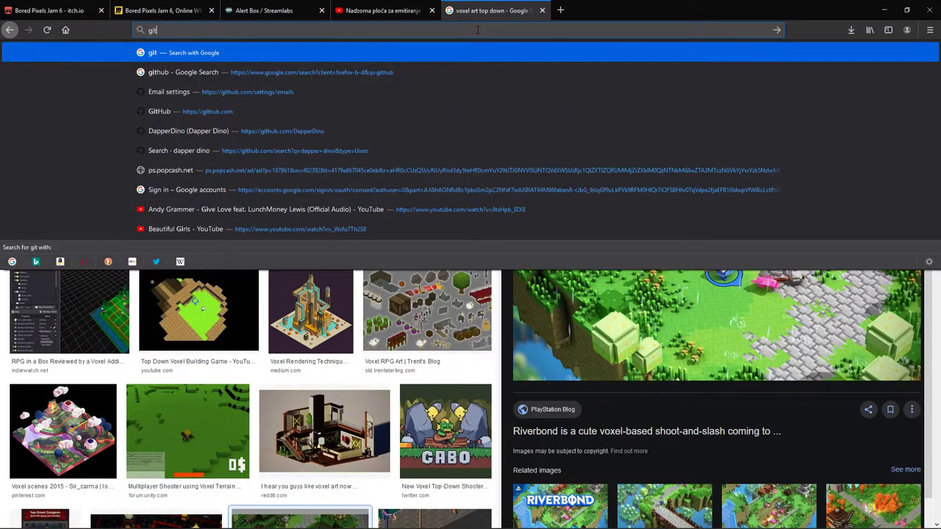
{"action": "type", "text": "hub"}
{"action": "key", "text": "Return"}
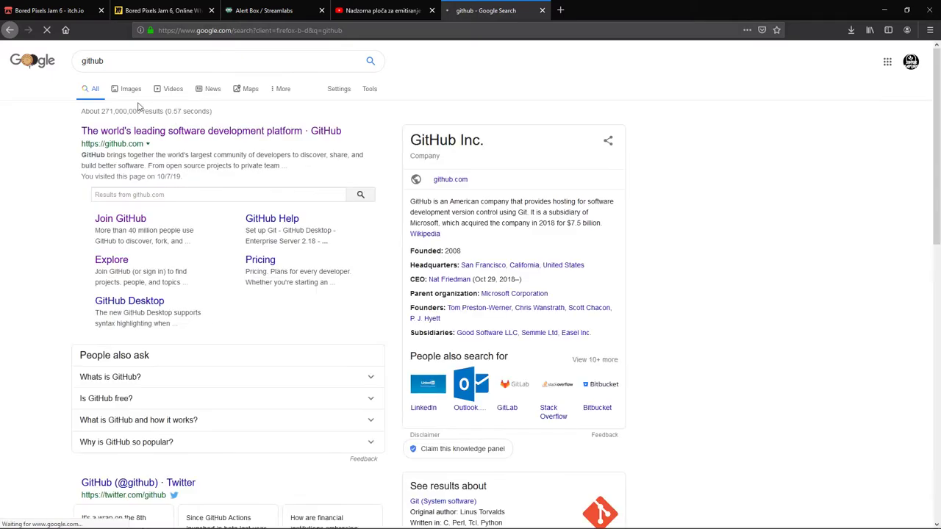
{"action": "left_click", "coordinate": [144, 132]}
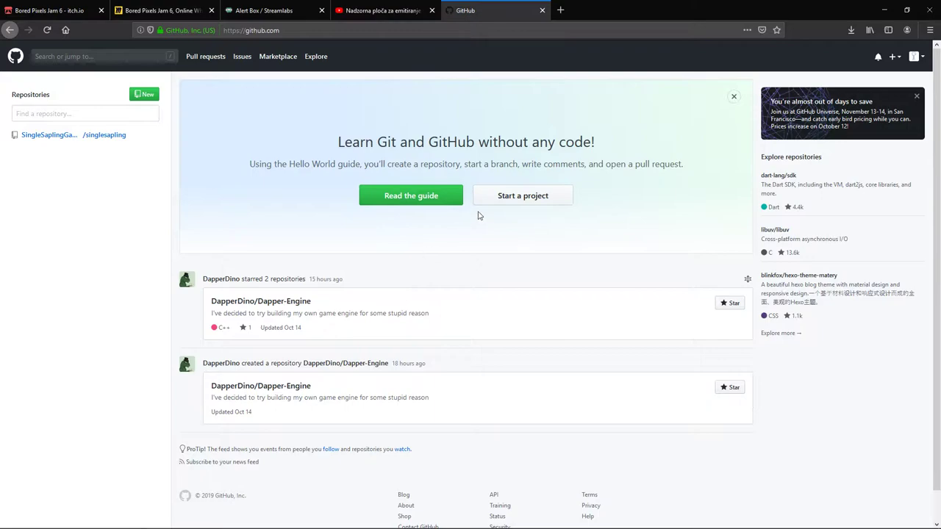
Start a new private GitHub repository and name it "Bored Pixel Jam 6"
{"action": "left_click", "coordinate": [525, 197]}
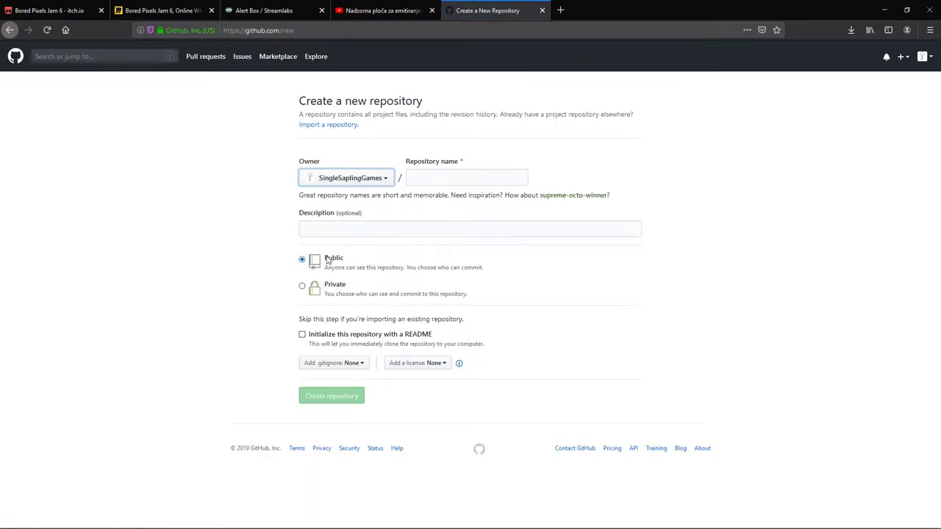
{"action": "left_click", "coordinate": [303, 287]}
{"action": "left_click", "coordinate": [442, 172]}
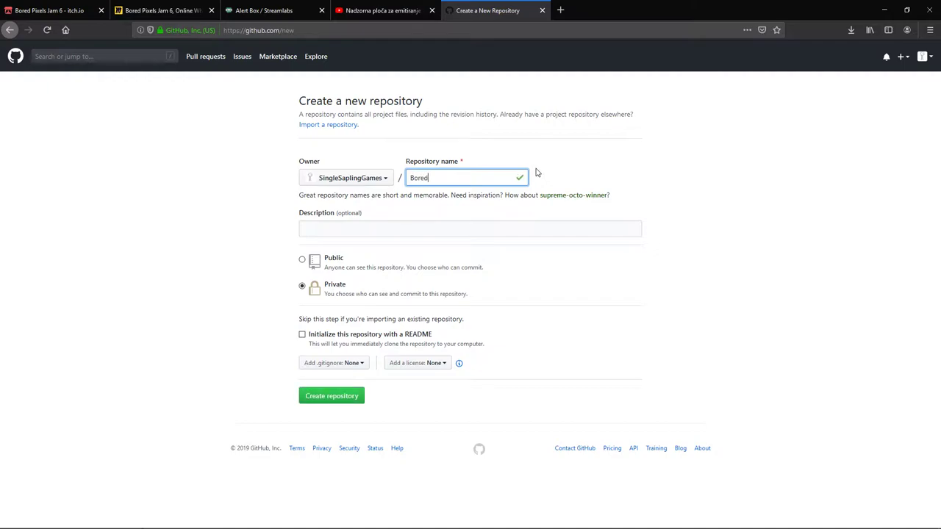
{"action": "type", "text": "xel Jam 6"}
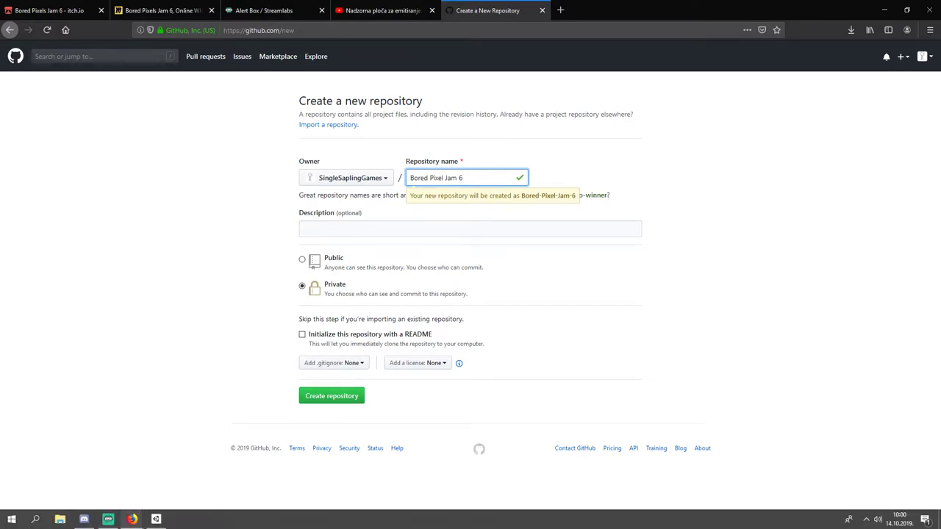
{"action": "left_click", "coordinate": [154, 520]}
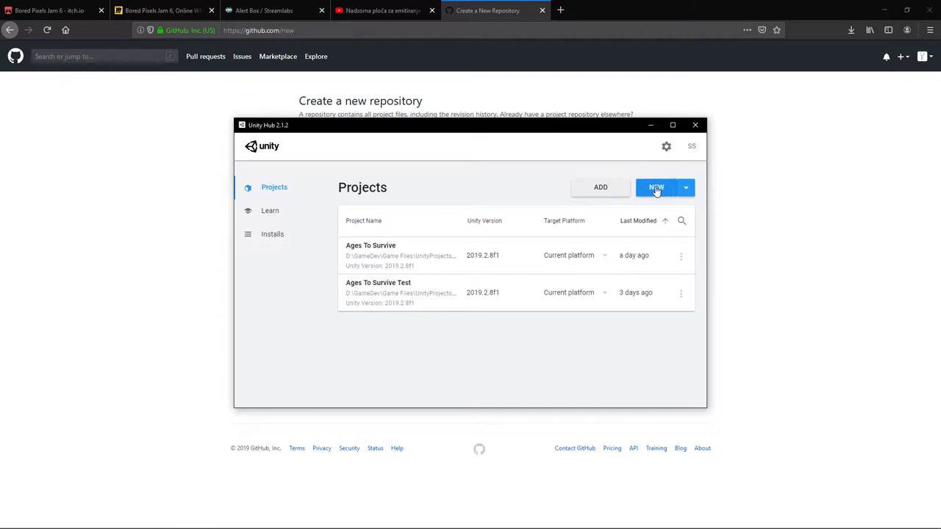
{"action": "key", "text": "alt+Tab"}
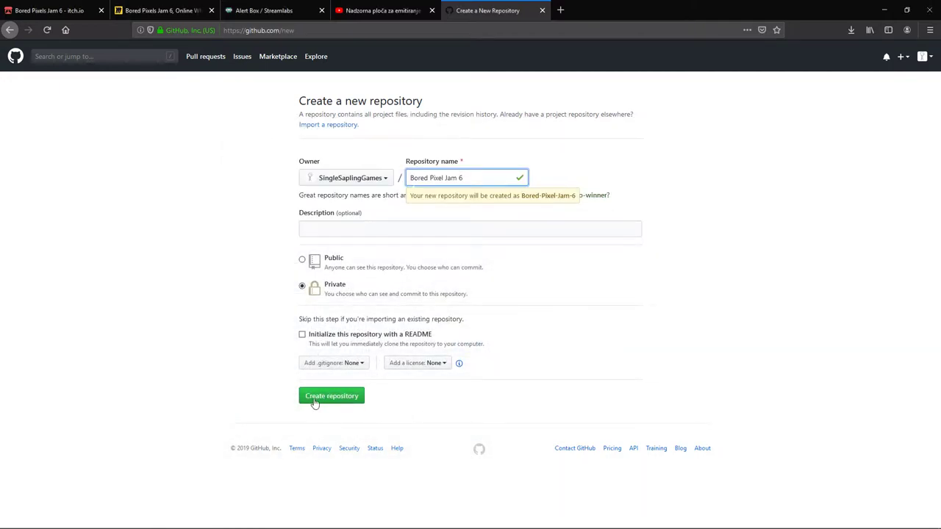
Set the repository to initialize with a README and use the Unity .gitignore template
{"action": "left_click", "coordinate": [358, 363]}
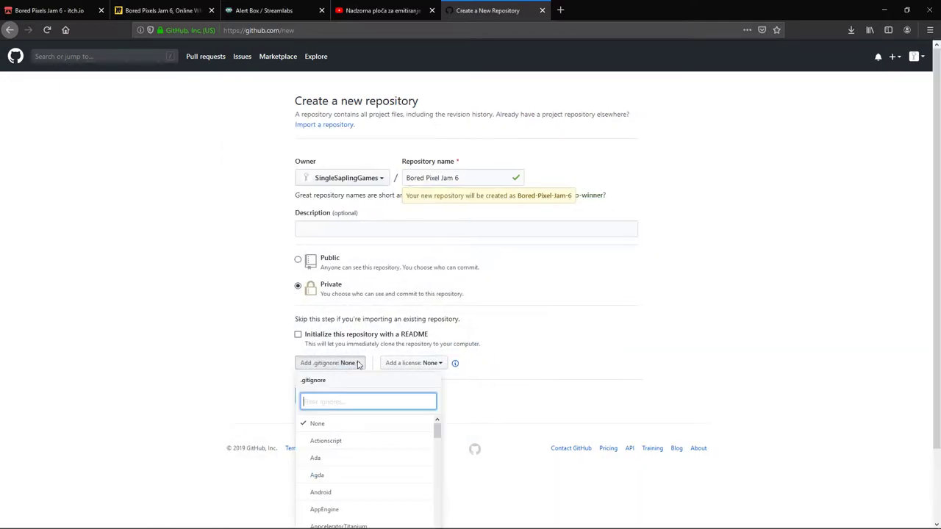
{"action": "left_click", "coordinate": [539, 274]}
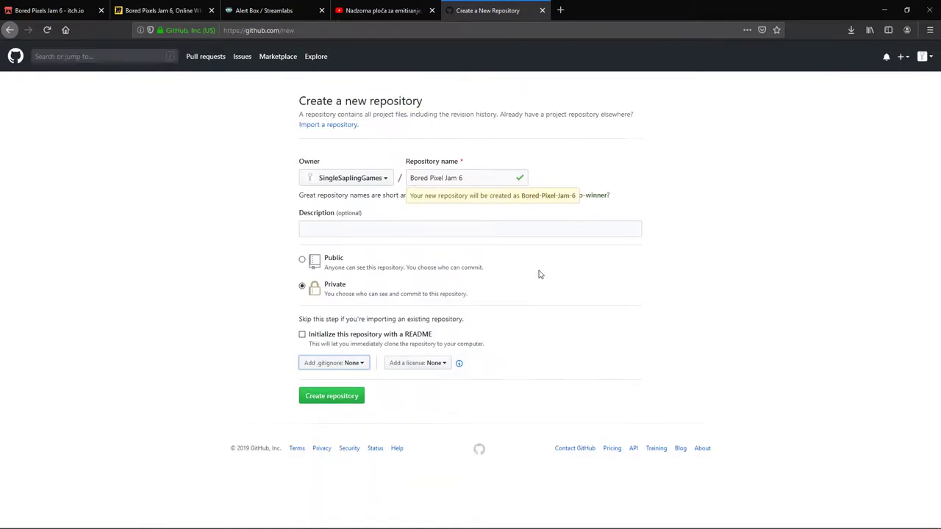
{"action": "left_click", "coordinate": [301, 338]}
{"action": "left_click", "coordinate": [346, 363]}
{"action": "scroll", "coordinate": [337, 373], "scroll_direction": "down", "scroll_amount": 2}
{"action": "scroll", "coordinate": [358, 312], "scroll_direction": "up", "scroll_amount": 1}
{"action": "scroll", "coordinate": [405, 309], "scroll_direction": "down", "scroll_amount": 1}
{"action": "scroll", "coordinate": [401, 363], "scroll_direction": "down", "scroll_amount": 4}
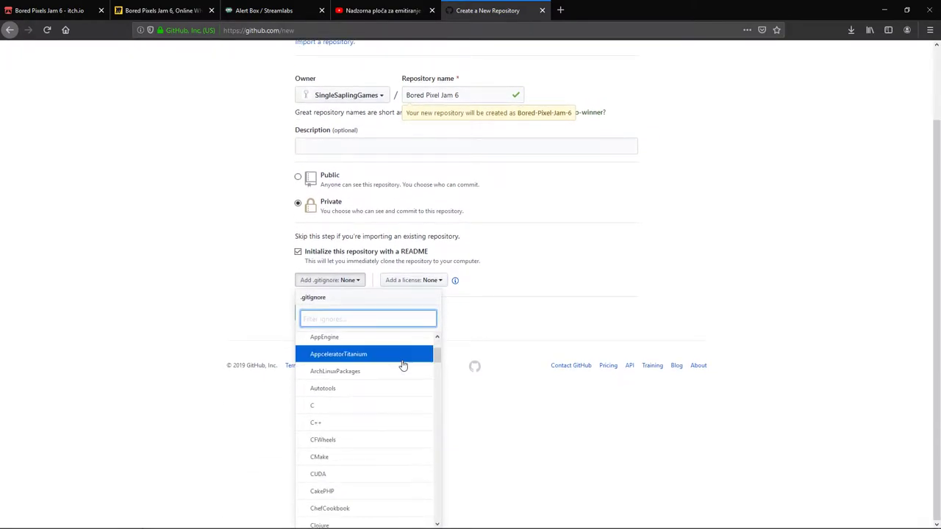
{"action": "scroll", "coordinate": [386, 391], "scroll_direction": "up", "scroll_amount": 4}
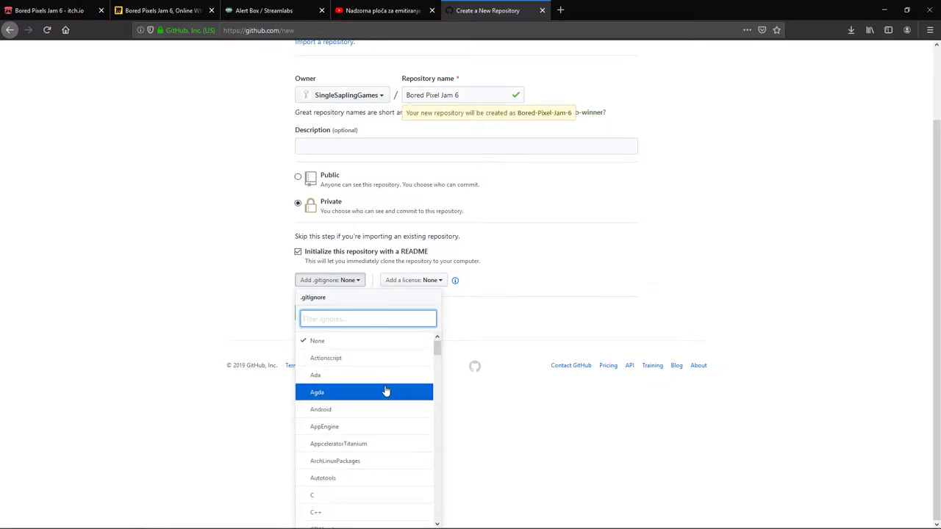
{"action": "type", "text": "unit"}
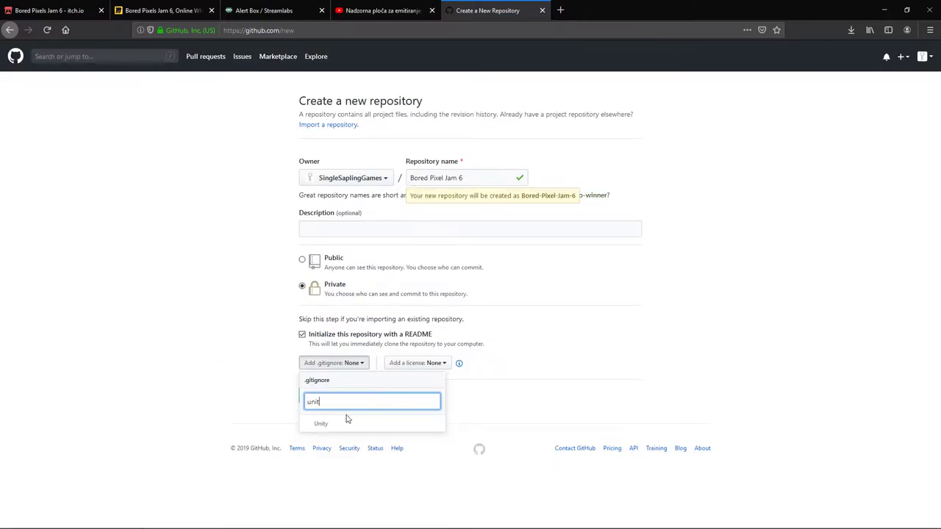
{"action": "left_click", "coordinate": [350, 418]}
Look through the available license options for the repository without choosing one
{"action": "left_click", "coordinate": [434, 363]}
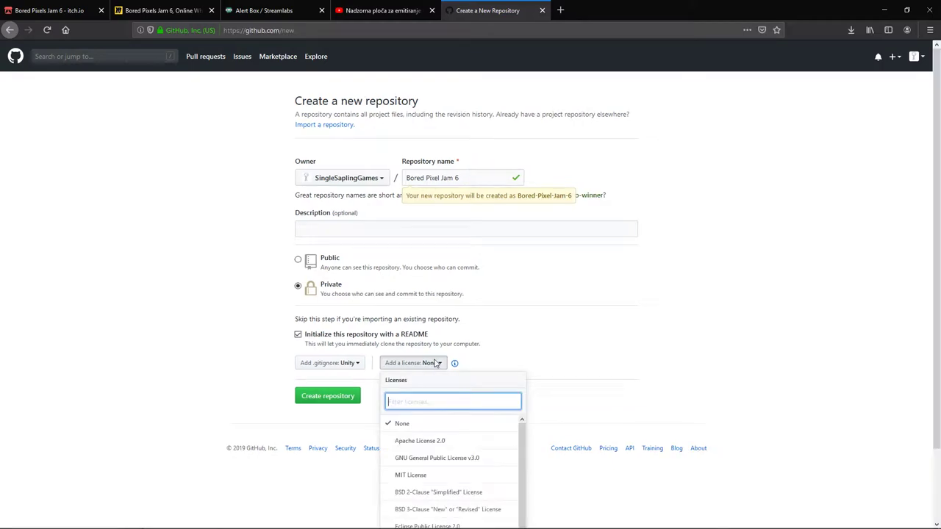
{"action": "scroll", "coordinate": [444, 401], "scroll_direction": "down", "scroll_amount": 5}
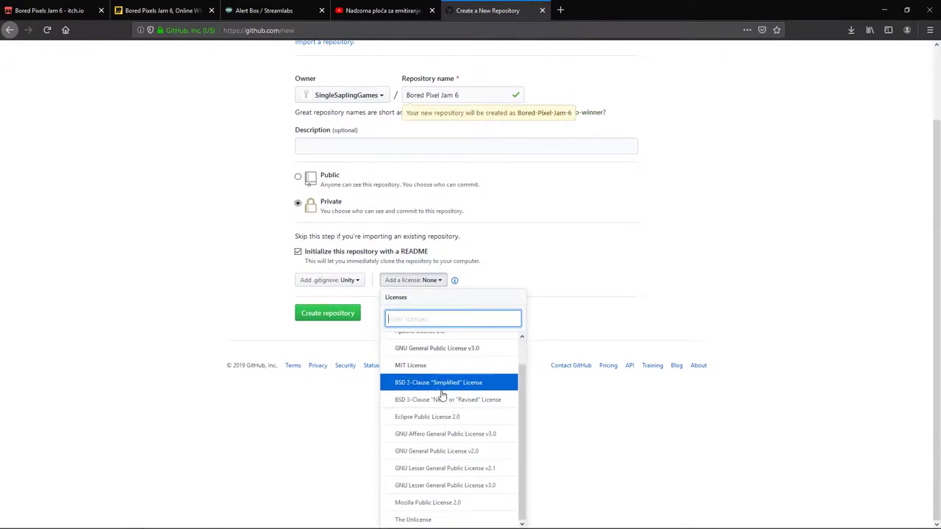
{"action": "left_click", "coordinate": [588, 231]}
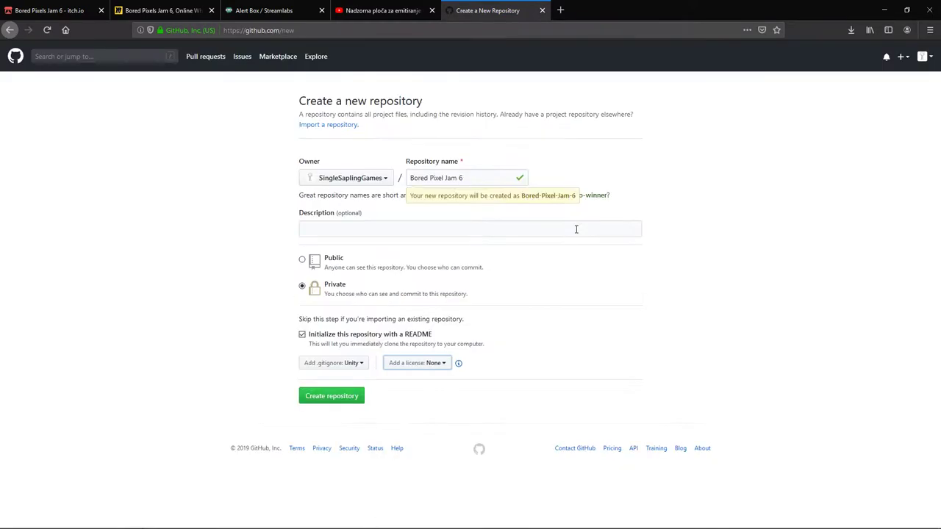
Leave the license as None and search the .gitignore templates for "unity" to select Unity again
{"action": "left_click", "coordinate": [415, 364]}
{"action": "scroll", "coordinate": [451, 454], "scroll_direction": "up", "scroll_amount": 3}
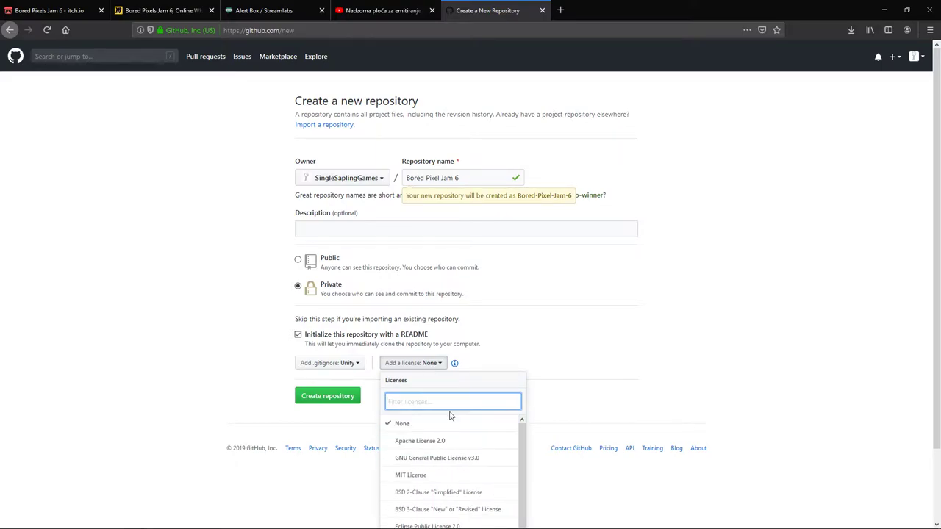
{"action": "type", "text": "unit"}
{"action": "left_click", "coordinate": [361, 365]}
{"action": "type", "text": "unity"}
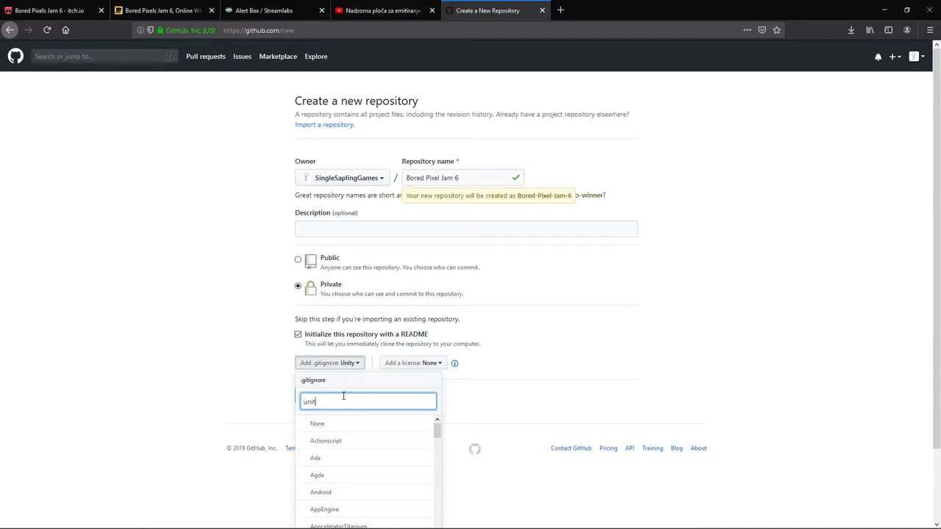
{"action": "left_click", "coordinate": [330, 424]}
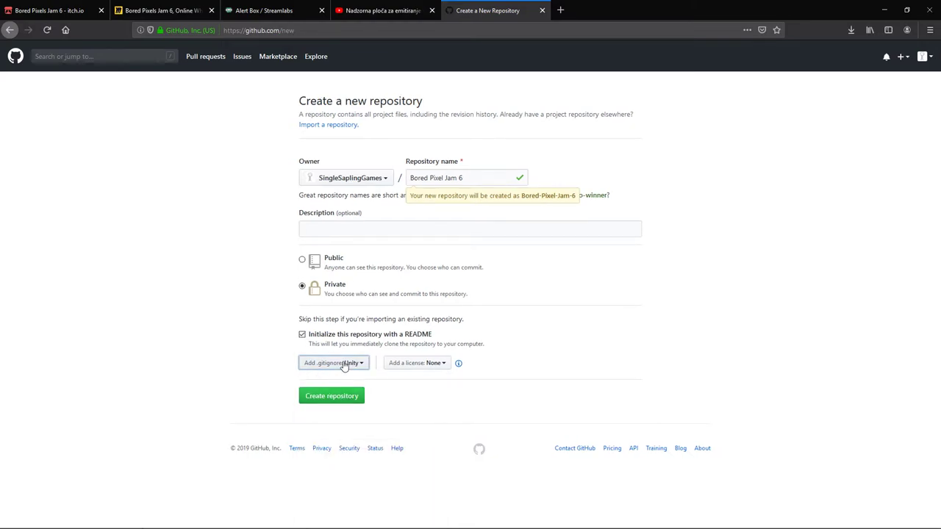
Check the private, README and Unity .gitignore settings, glance at the live stream chat, and create the repository
{"action": "key", "text": "ctrl+plus"}
{"action": "key", "text": "ctrl+plus"}
{"action": "key", "text": "ctrl+plus"}
{"action": "key", "text": "ctrl+plus"}
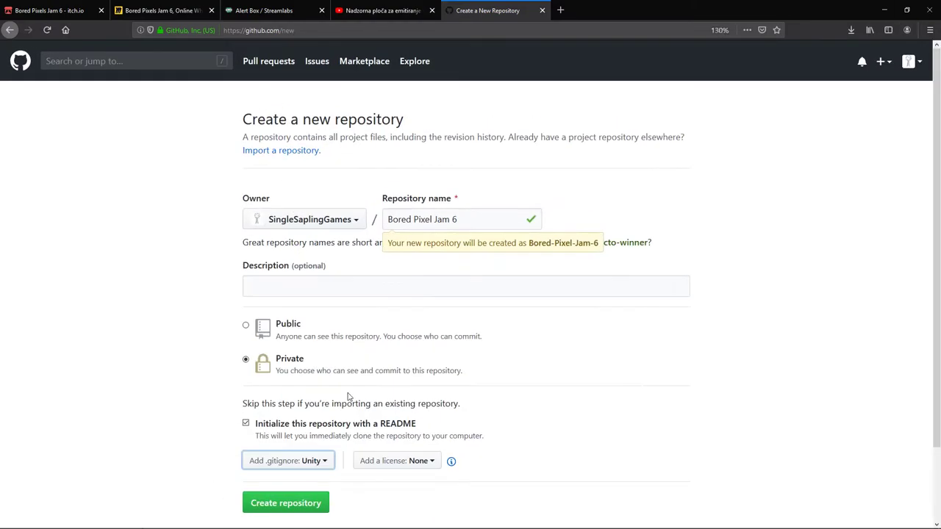
{"action": "scroll", "coordinate": [390, 375], "scroll_direction": "down", "scroll_amount": 3}
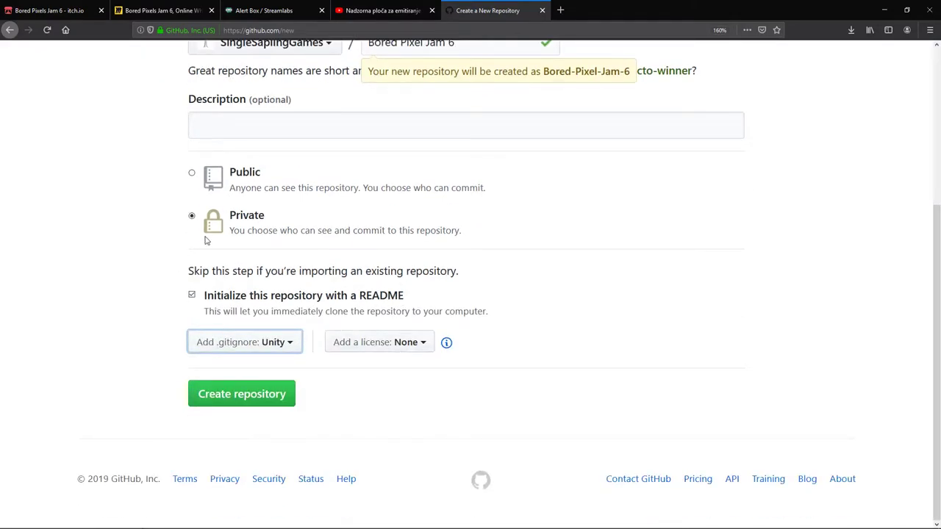
{"action": "left_click", "coordinate": [406, 8]}
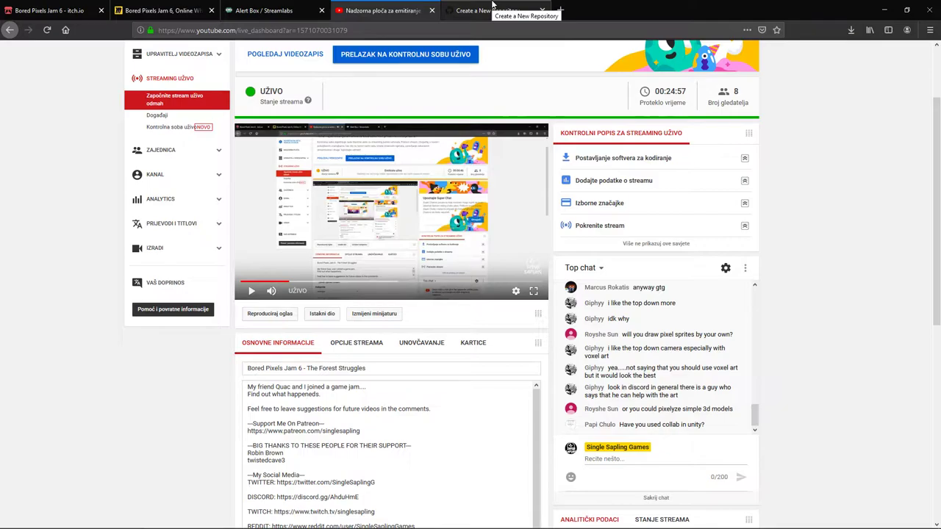
{"action": "left_click", "coordinate": [493, 9]}
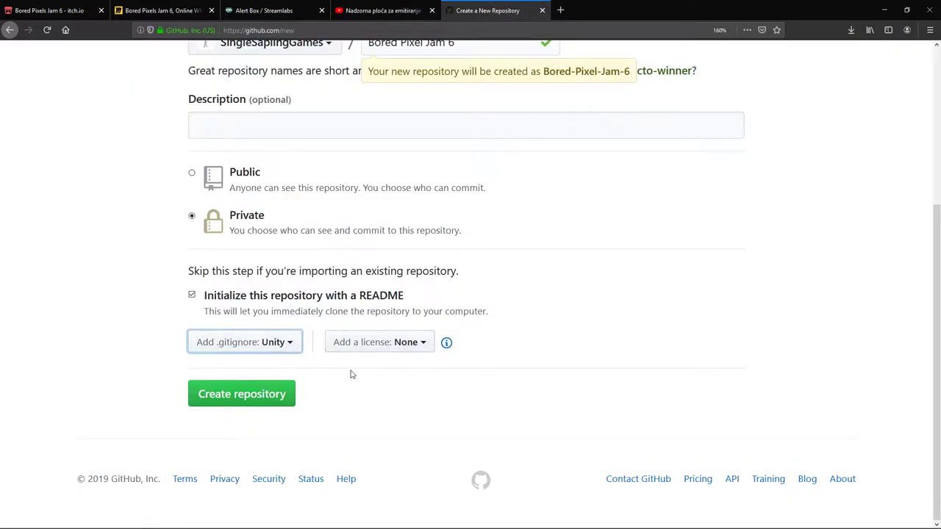
{"action": "left_click", "coordinate": [256, 394]}
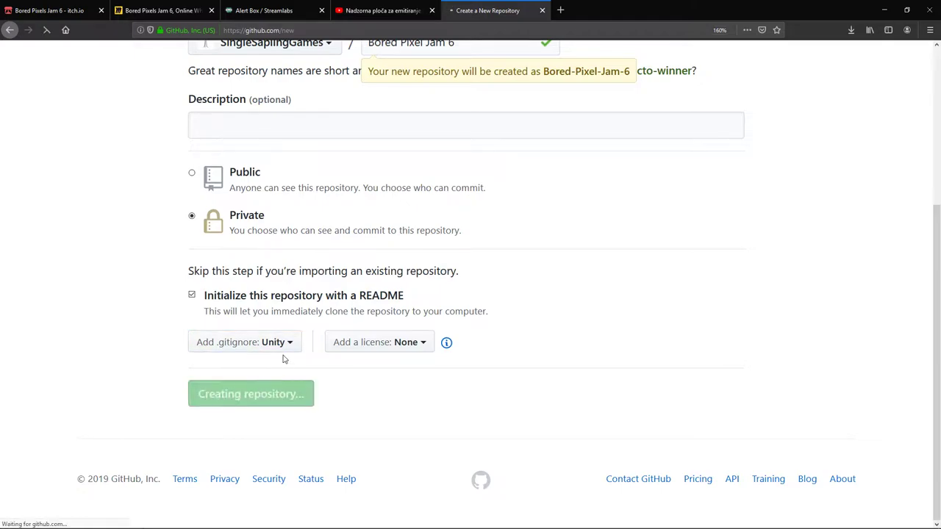
Read the live chat's hint about art help, and switch to Discord to read the voxel art offer in the general channel
{"action": "left_click", "coordinate": [383, 11]}
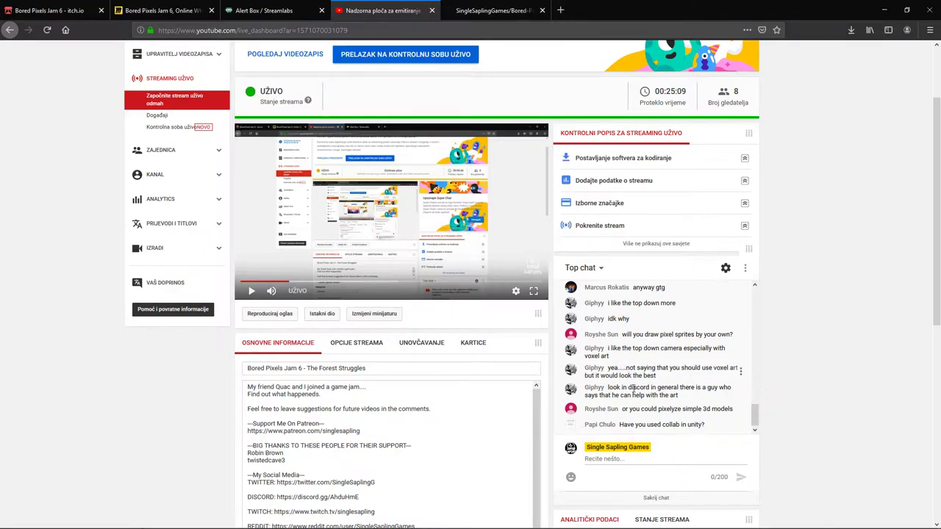
{"action": "left_click_drag", "start_coordinate": [609, 390], "coordinate": [685, 399]}
{"action": "left_click", "coordinate": [685, 399]}
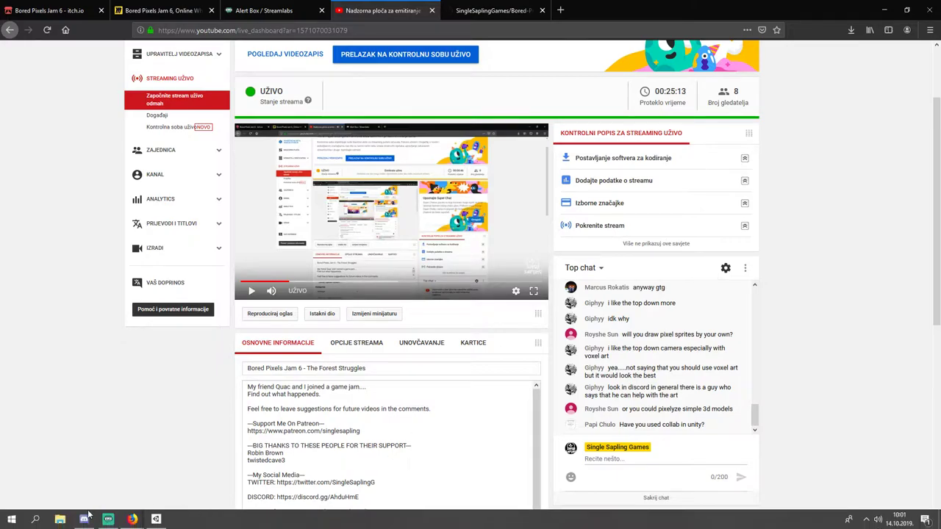
{"action": "left_click", "coordinate": [85, 521]}
{"action": "left_click", "coordinate": [67, 200]}
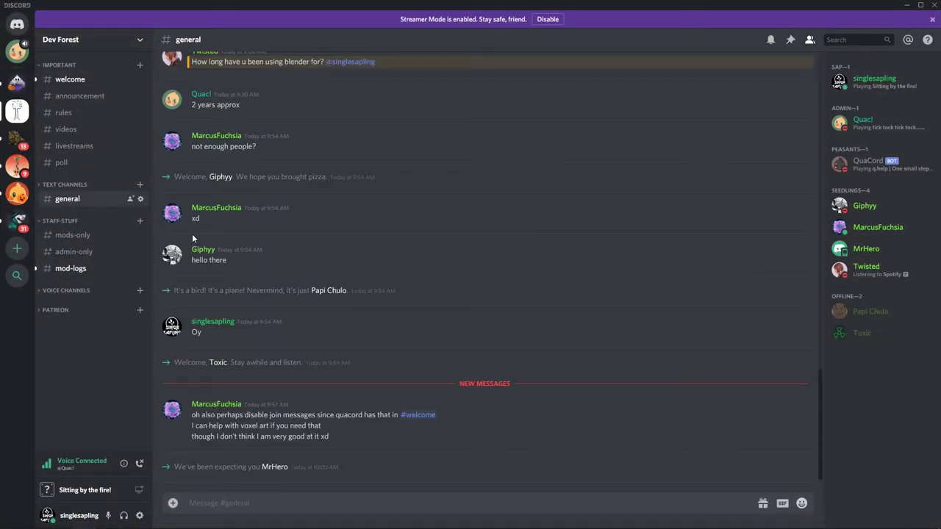
{"action": "mouse_move", "coordinate": [275, 415]}
{"action": "left_mouse_down"}
{"action": "mouse_move", "coordinate": [326, 414]}
{"action": "mouse_move", "coordinate": [265, 414]}
{"action": "left_mouse_up"}
{"action": "left_click", "coordinate": [339, 430]}
{"action": "left_click", "coordinate": [264, 414]}
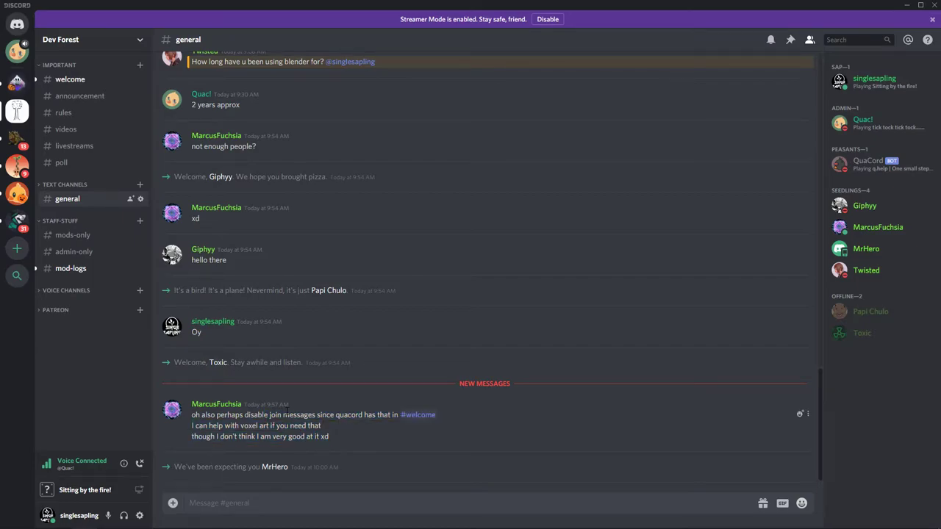
{"action": "left_click_drag", "start_coordinate": [303, 426], "coordinate": [201, 425]}
{"action": "left_click", "coordinate": [336, 439]}
{"action": "left_click_drag", "start_coordinate": [329, 438], "coordinate": [234, 416]}
{"action": "left_click", "coordinate": [233, 415]}
Reply in the general channel with "Thanks, but not right now since we are figuring stuff out" and minimize Discord
{"action": "type", "text": "W ed"}
{"action": "key", "text": "BackSpace"}
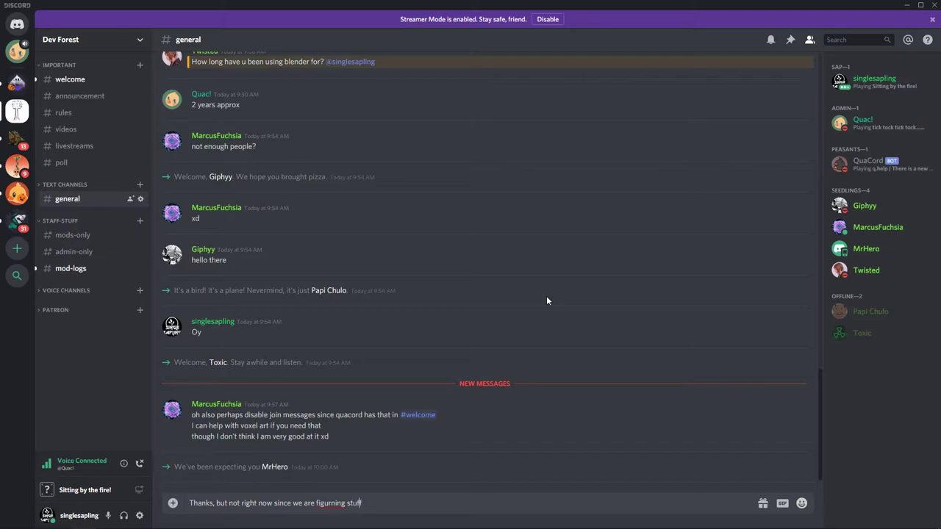
{"action": "key", "text": "BackSpace"}
{"action": "key", "text": "Return"}
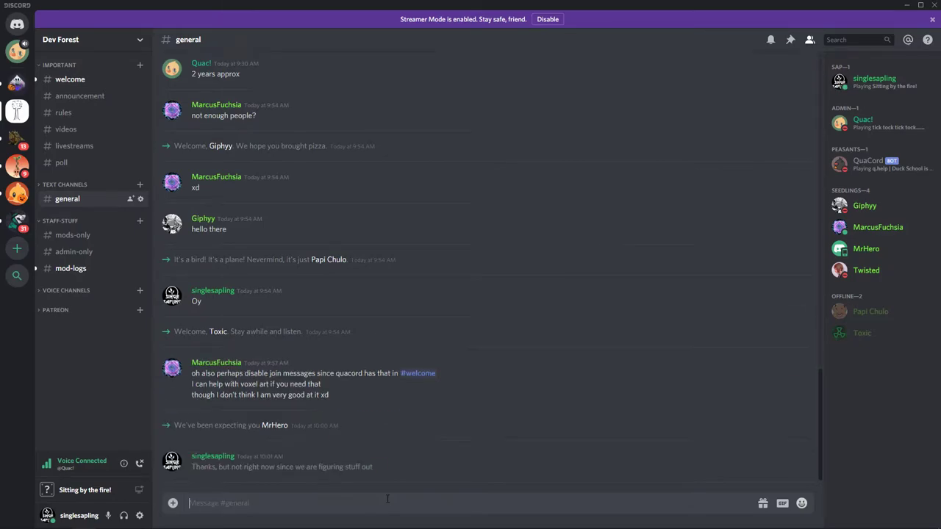
{"action": "left_click", "coordinate": [906, 5]}
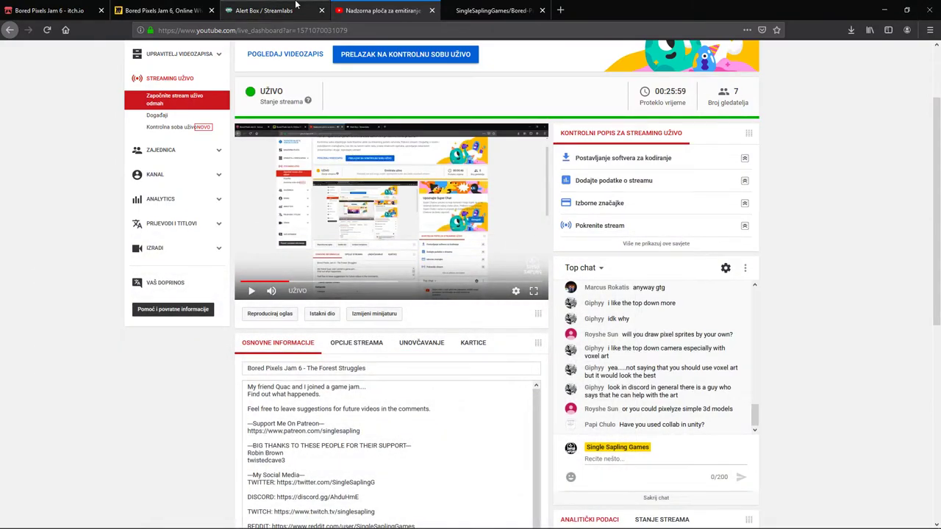
Switch to Unity Hub and start a new project using the 3D template
{"action": "mouse_move", "coordinate": [154, 520]}
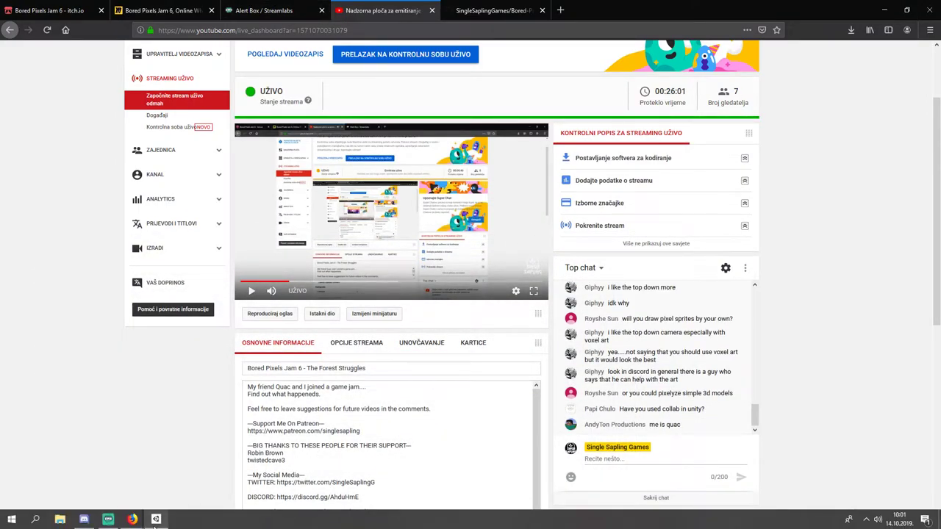
{"action": "left_click", "coordinate": [155, 521]}
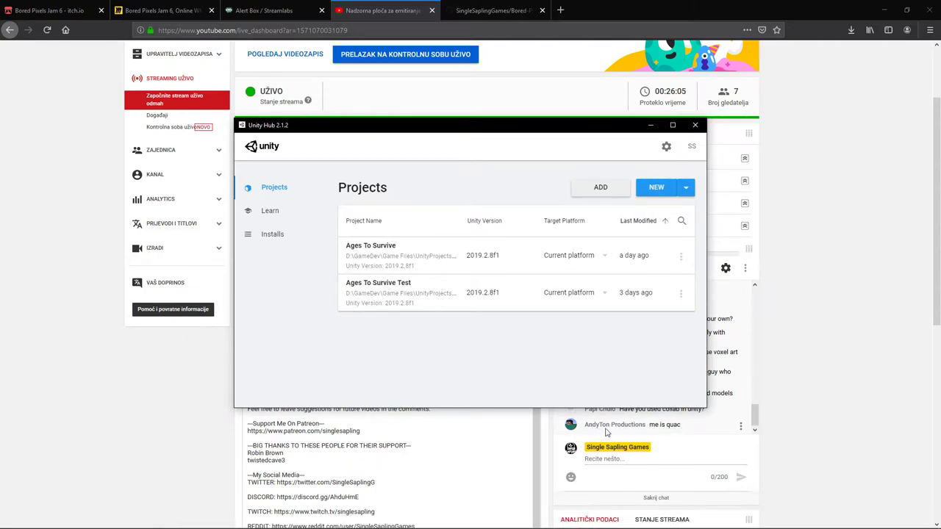
{"action": "left_click", "coordinate": [639, 186]}
{"action": "left_click_drag", "start_coordinate": [430, 180], "coordinate": [398, 165]}
{"action": "left_click", "coordinate": [904, 13]}
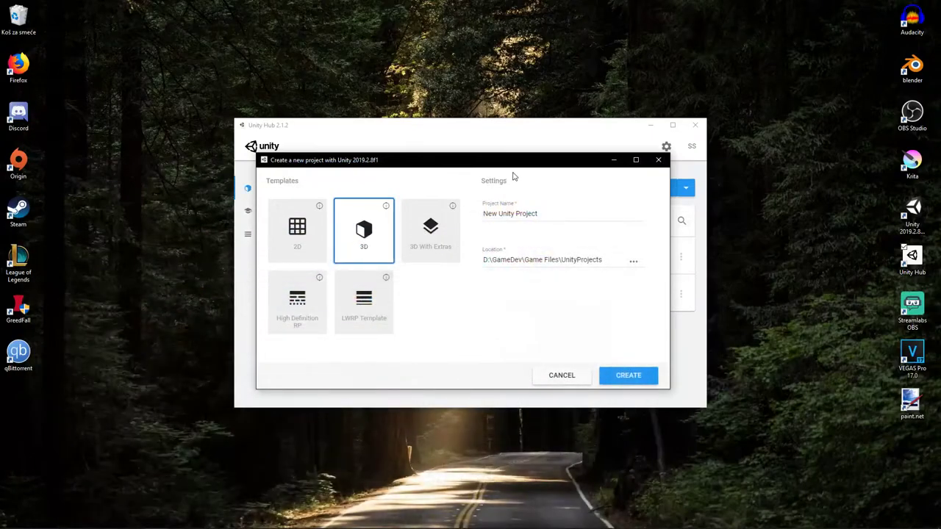
{"action": "left_click", "coordinate": [308, 230]}
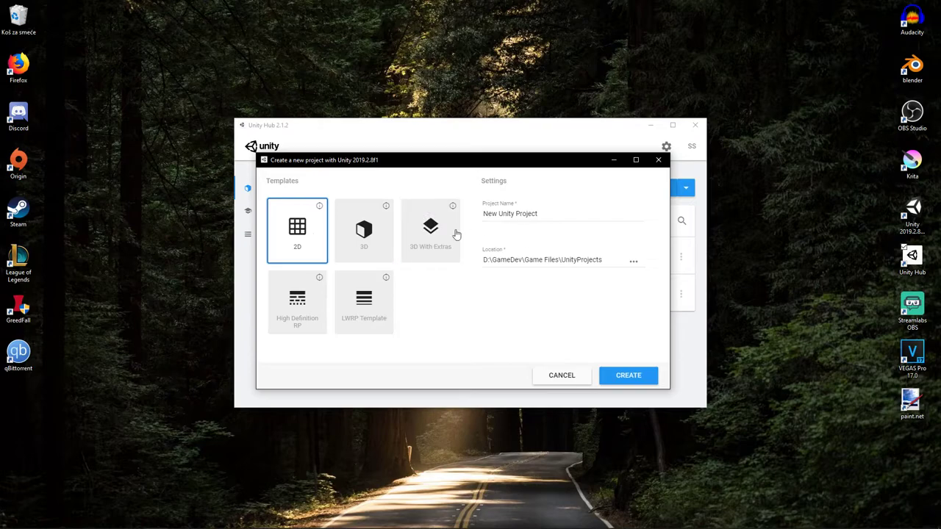
{"action": "left_click", "coordinate": [387, 238]}
Name the new Unity project "Bored Pixels Jam 6"
{"action": "left_click_drag", "start_coordinate": [586, 210], "coordinate": [384, 212]}
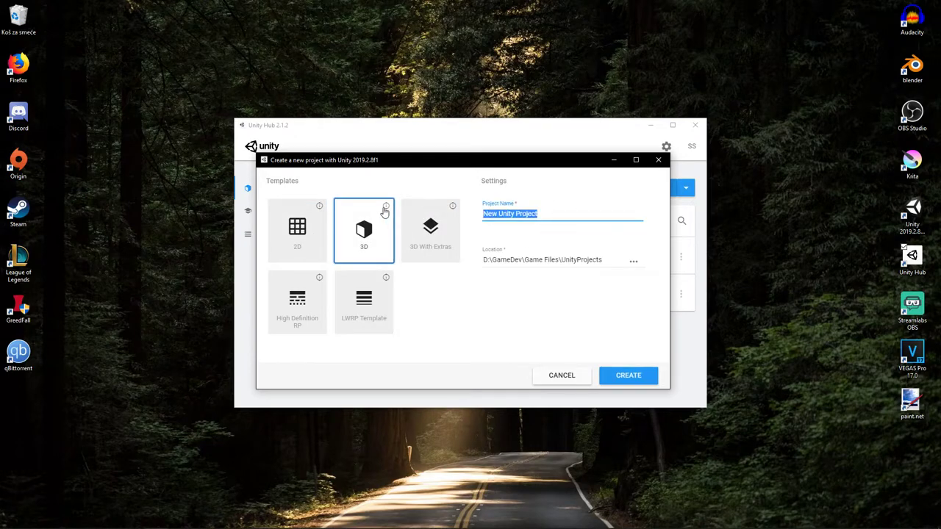
{"action": "type", "text": "Bored Pixel"}
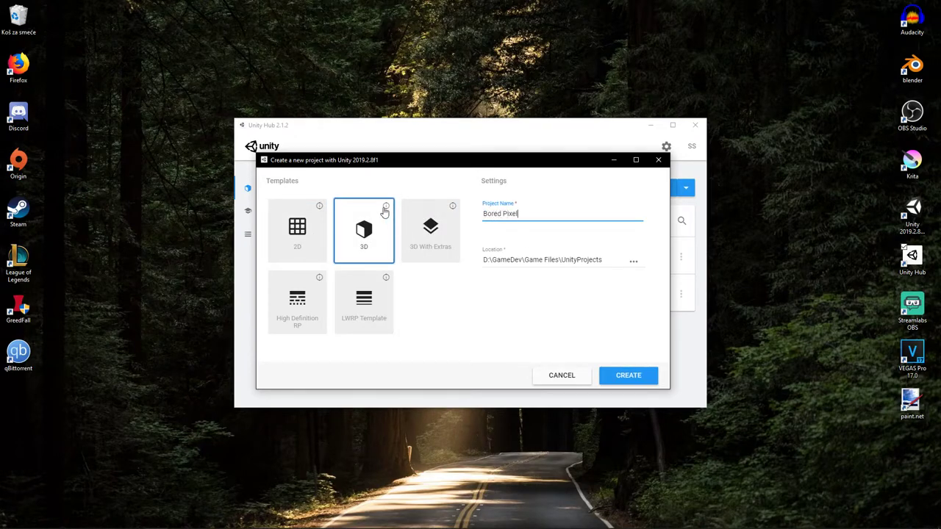
{"action": "key", "text": "alt+Tab"}
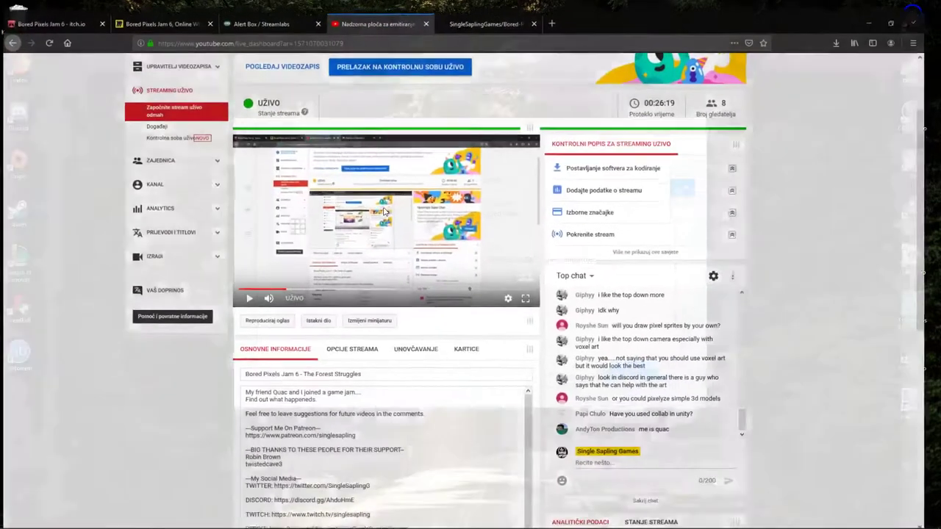
{"action": "key", "text": "alt+Tab"}
{"action": "key", "text": "alt+Tab"}
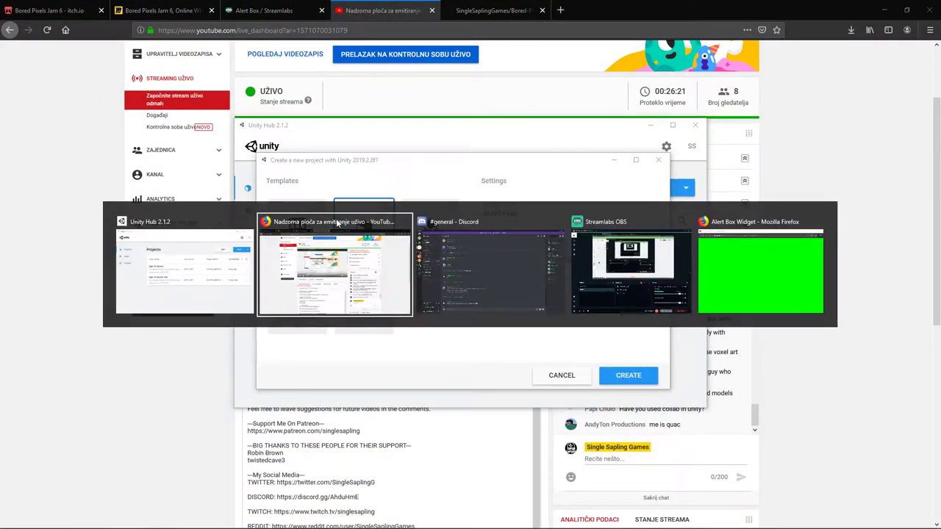
{"action": "key", "text": "super+d"}
{"action": "double_click", "coordinate": [913, 257]}
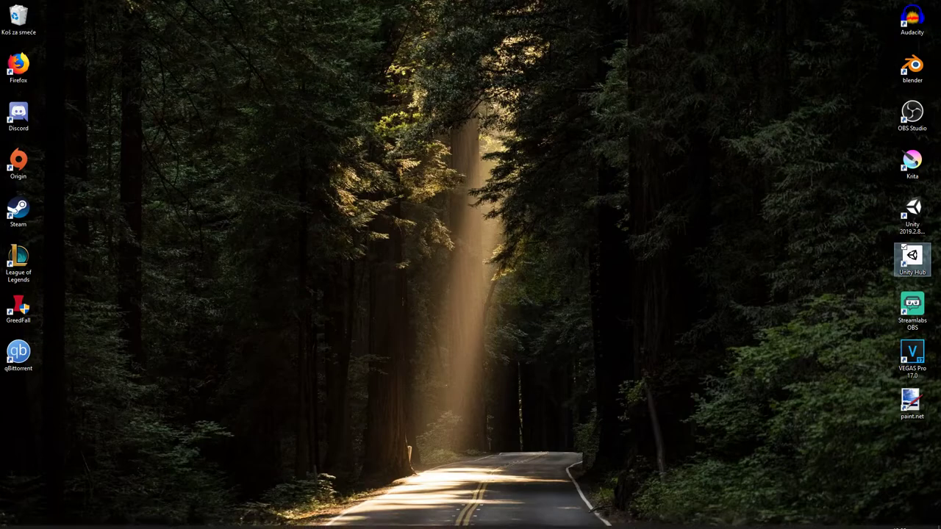
{"action": "left_click", "coordinate": [528, 213]}
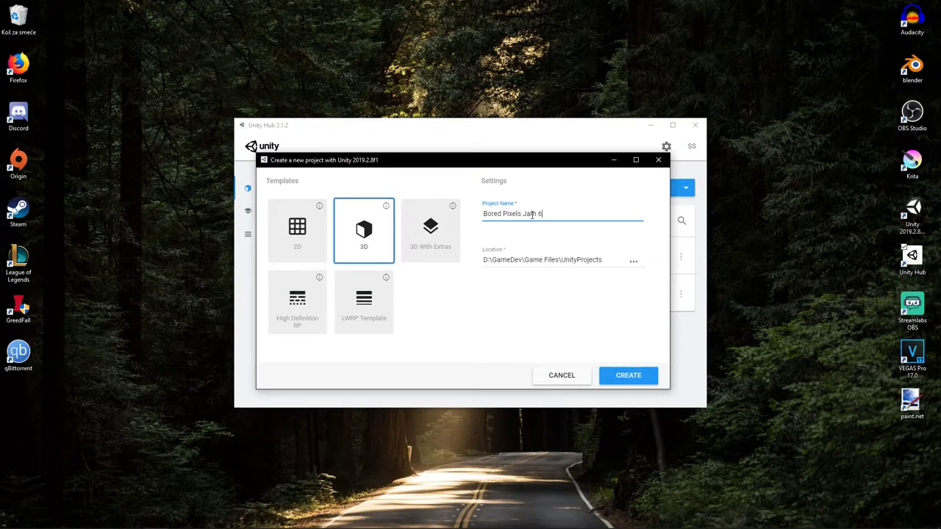
Keep D:\GameDev\Game Files\UnityProjects as the save location and create the project
{"action": "left_click", "coordinate": [634, 261]}
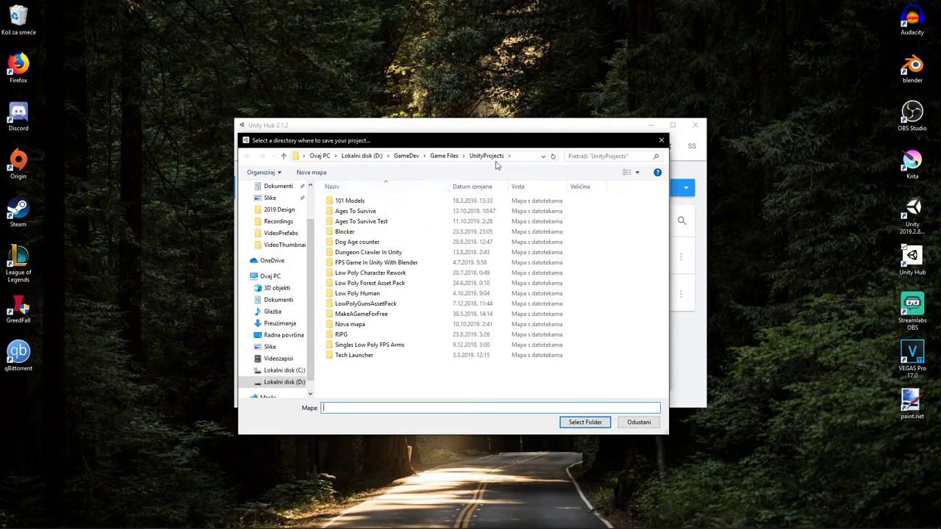
{"action": "left_click", "coordinate": [587, 425]}
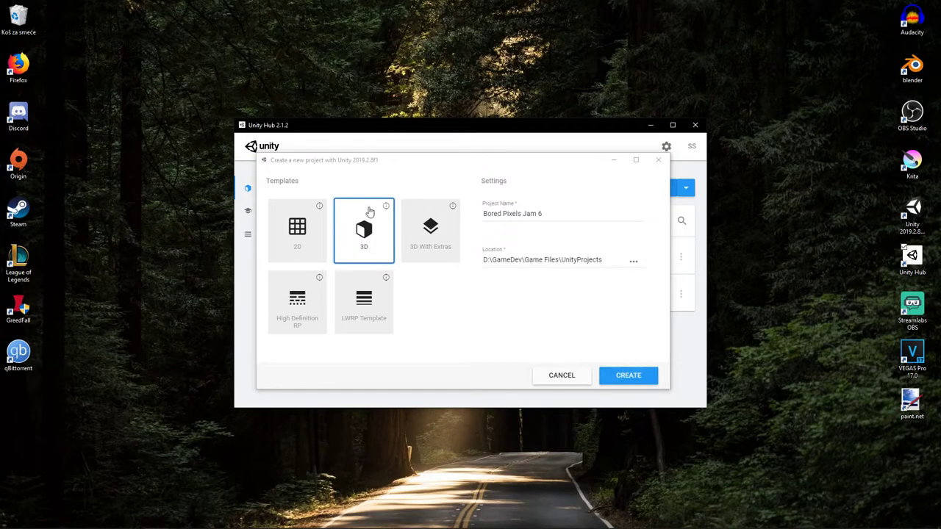
{"action": "left_click", "coordinate": [564, 214]}
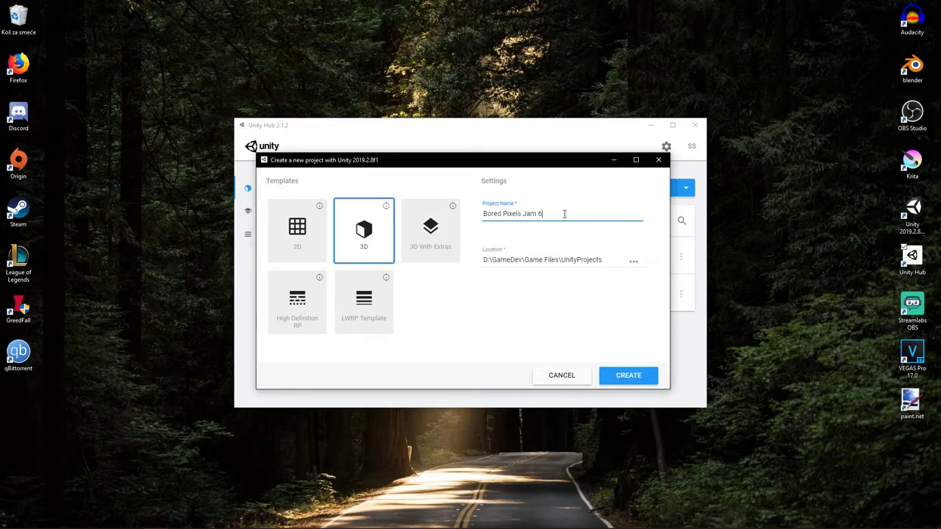
{"action": "left_click", "coordinate": [638, 377]}
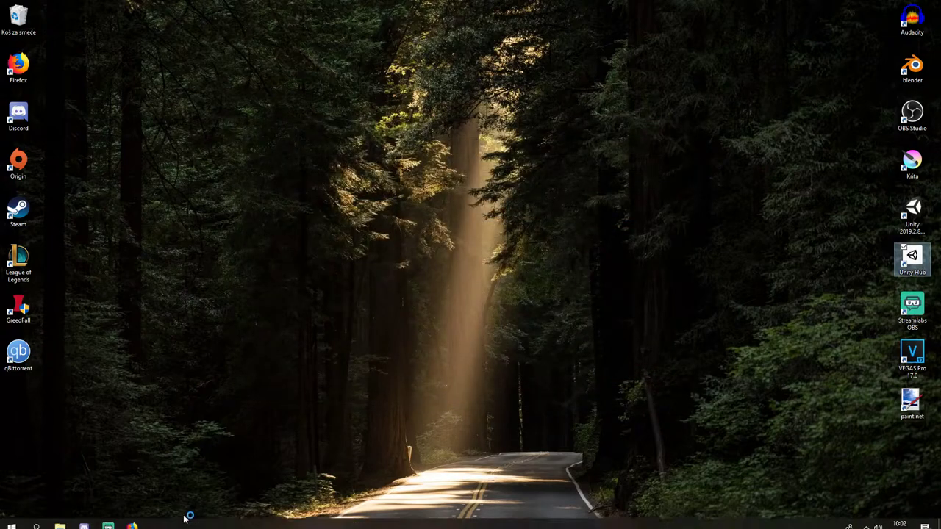
Switch back to Firefox, check the live stream chat, and look over the Bored-Pixel-Jam-6 repository's files and available options
{"action": "mouse_move", "coordinate": [132, 520]}
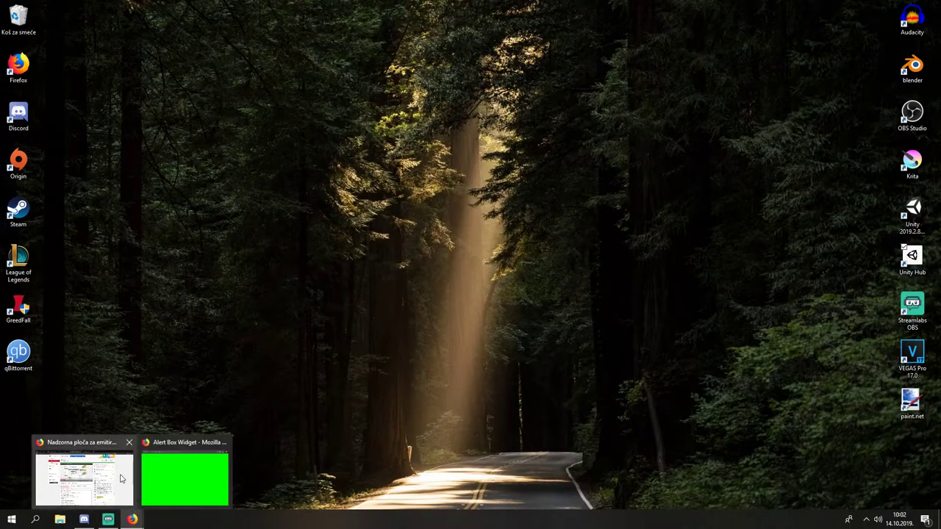
{"action": "left_click", "coordinate": [122, 478]}
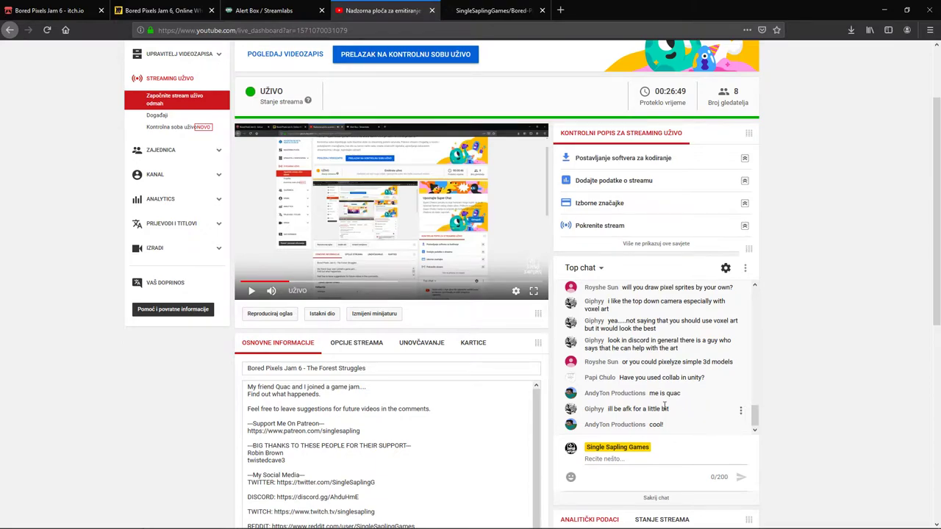
{"action": "left_click", "coordinate": [465, 9]}
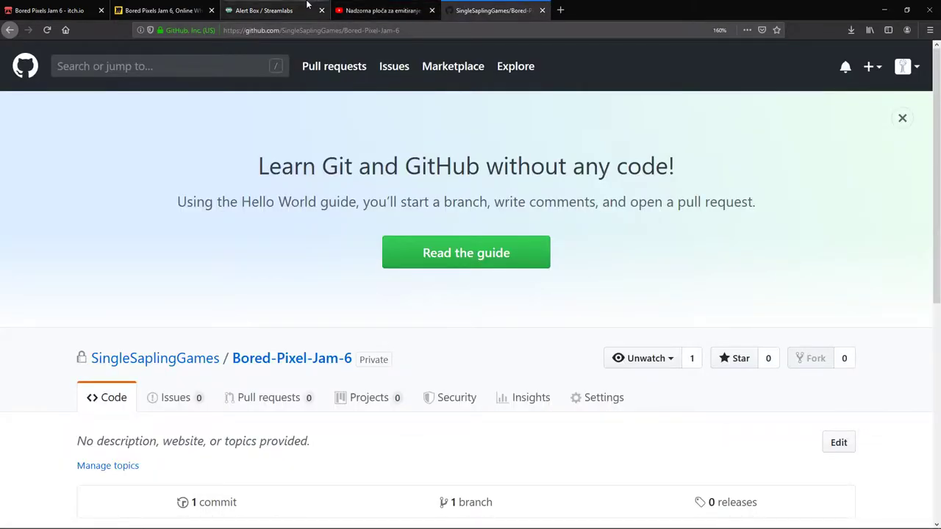
{"action": "scroll", "coordinate": [498, 248], "scroll_direction": "down", "scroll_amount": 5}
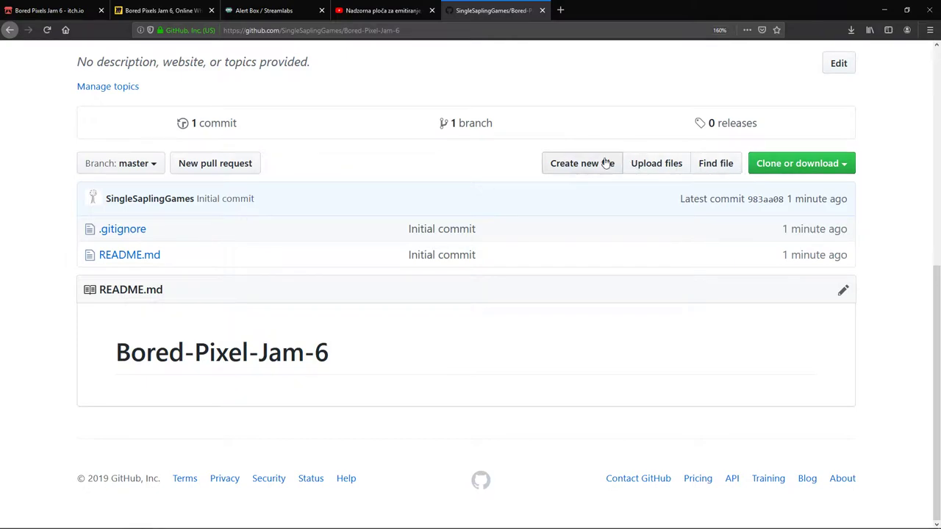
{"action": "scroll", "coordinate": [578, 233], "scroll_direction": "up", "scroll_amount": 3}
{"action": "scroll", "coordinate": [617, 278], "scroll_direction": "down", "scroll_amount": 2}
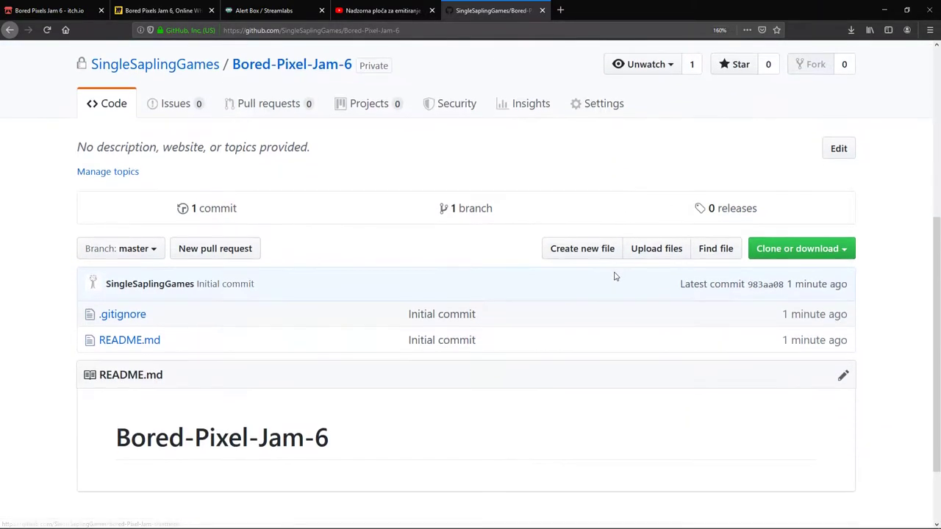
{"action": "scroll", "coordinate": [284, 197], "scroll_direction": "up", "scroll_amount": 2}
{"action": "key", "text": "ctrl+minus"}
{"action": "key", "text": "ctrl+minus"}
{"action": "key", "text": "ctrl+minus"}
{"action": "key", "text": "ctrl+minus"}
{"action": "scroll", "coordinate": [547, 251], "scroll_direction": "down", "scroll_amount": 1}
{"action": "scroll", "coordinate": [547, 250], "scroll_direction": "down", "scroll_amount": 1}
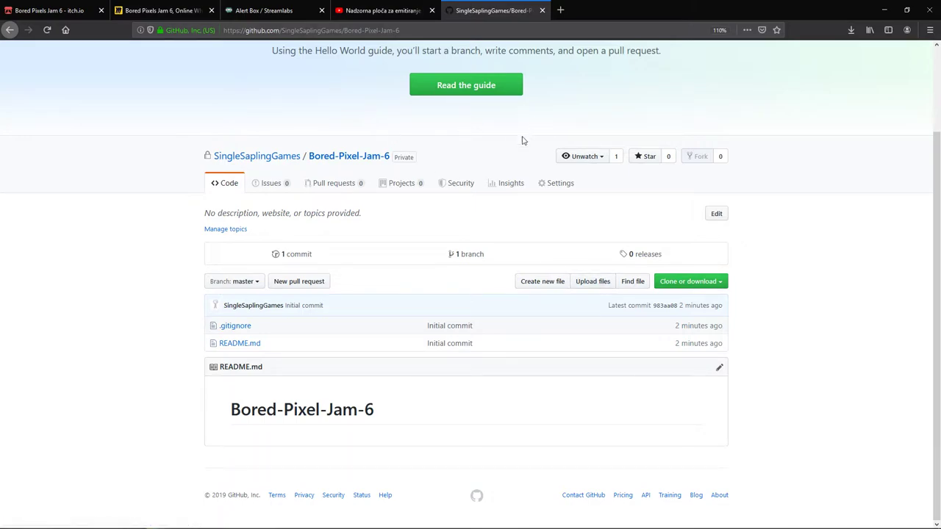
Dismiss the Learn Git and GitHub guide banner on the Bored-Pixel-Jam-6 repository page
{"action": "scroll", "coordinate": [518, 251], "scroll_direction": "up", "scroll_amount": 2}
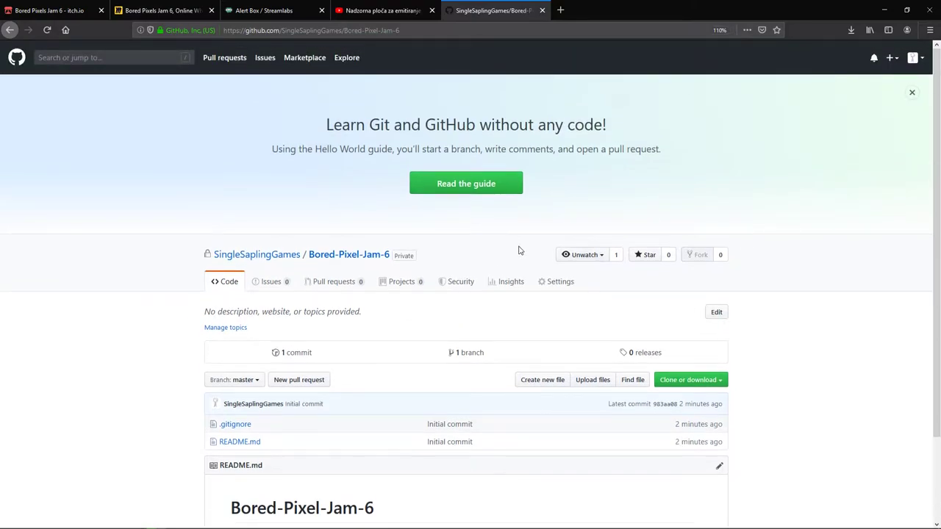
{"action": "left_click", "coordinate": [912, 92]}
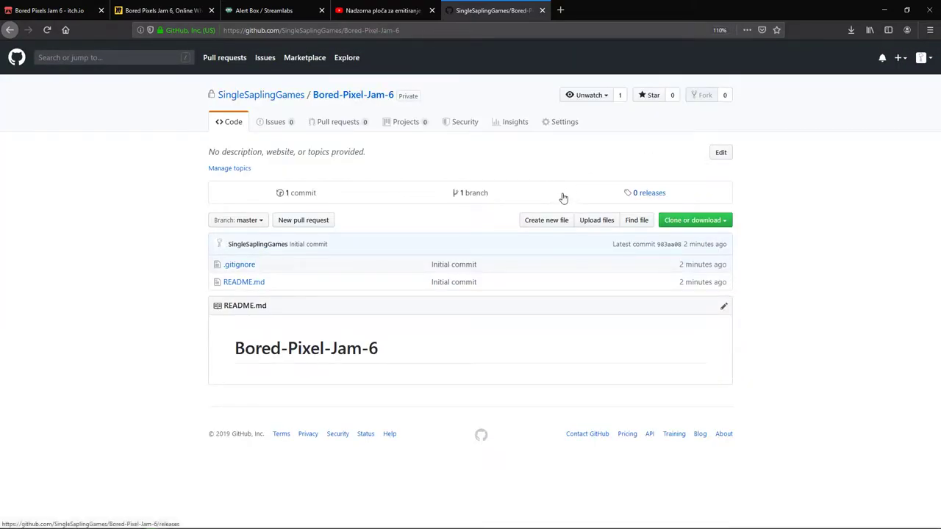
{"action": "left_click", "coordinate": [900, 58]}
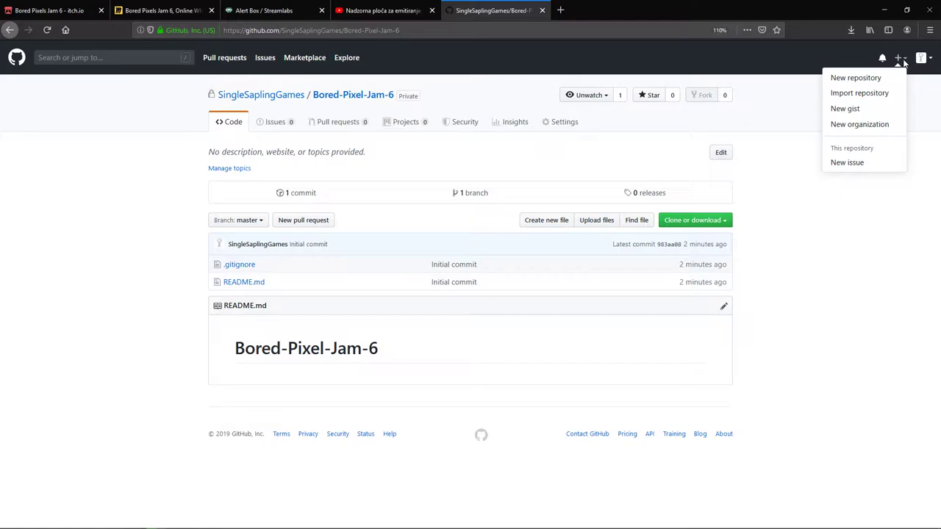
{"action": "left_click", "coordinate": [815, 294]}
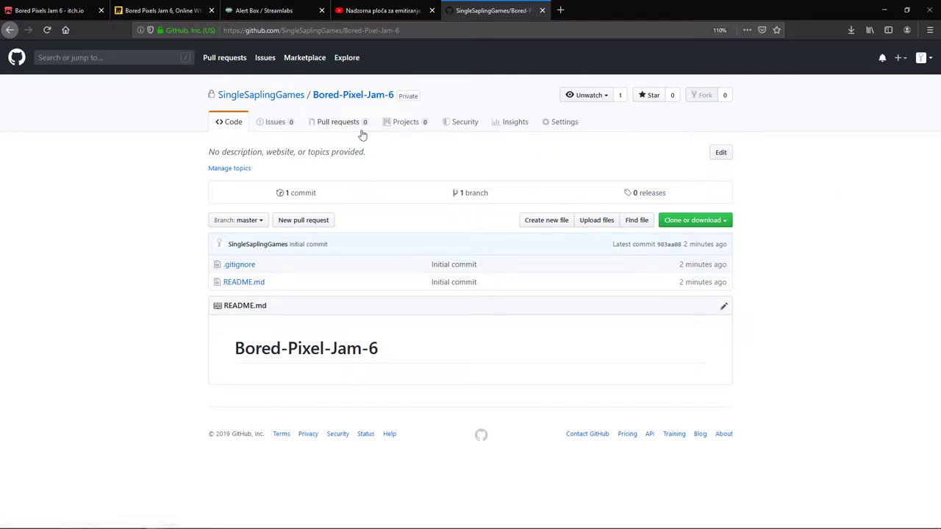
Look through the Bored-Pixel-Jam-6 repository settings, including the general options and the Features section
{"action": "left_click", "coordinate": [559, 134]}
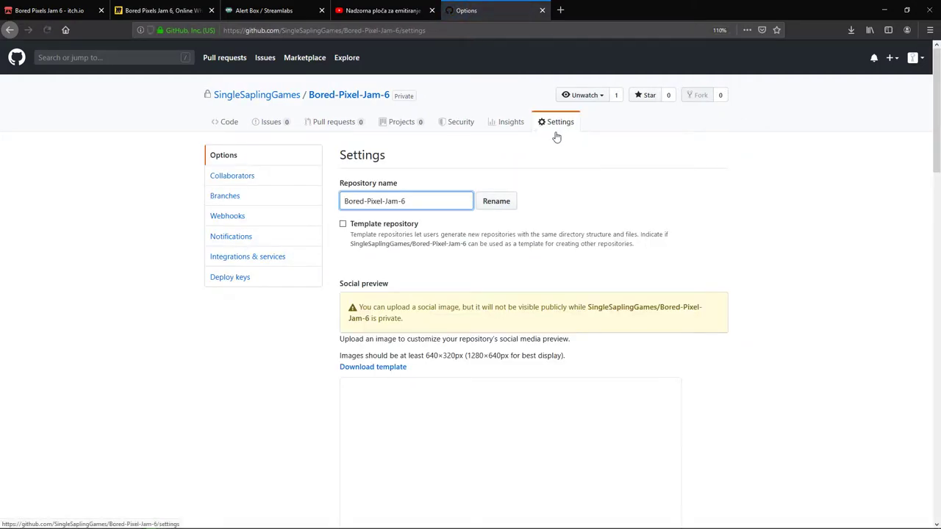
{"action": "scroll", "coordinate": [416, 222], "scroll_direction": "down", "scroll_amount": 3}
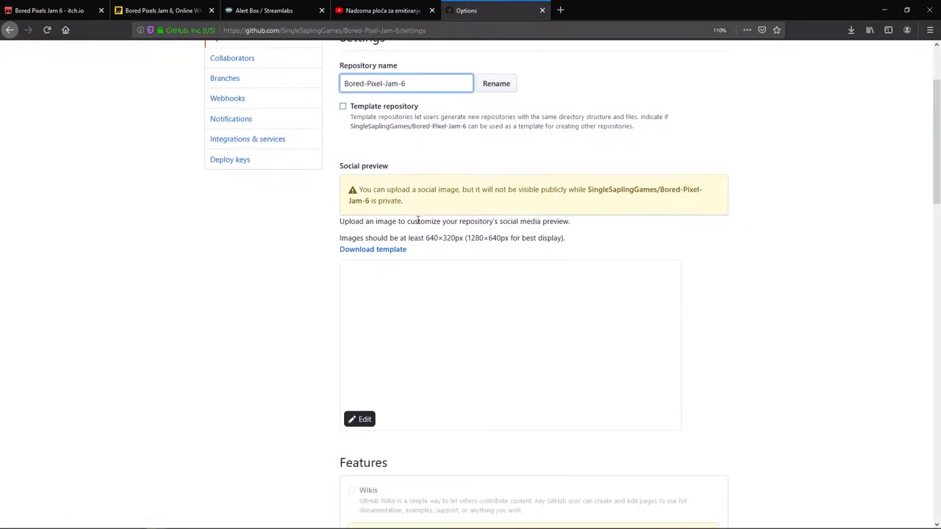
{"action": "scroll", "coordinate": [417, 223], "scroll_direction": "up", "scroll_amount": 3}
{"action": "left_click", "coordinate": [229, 126]}
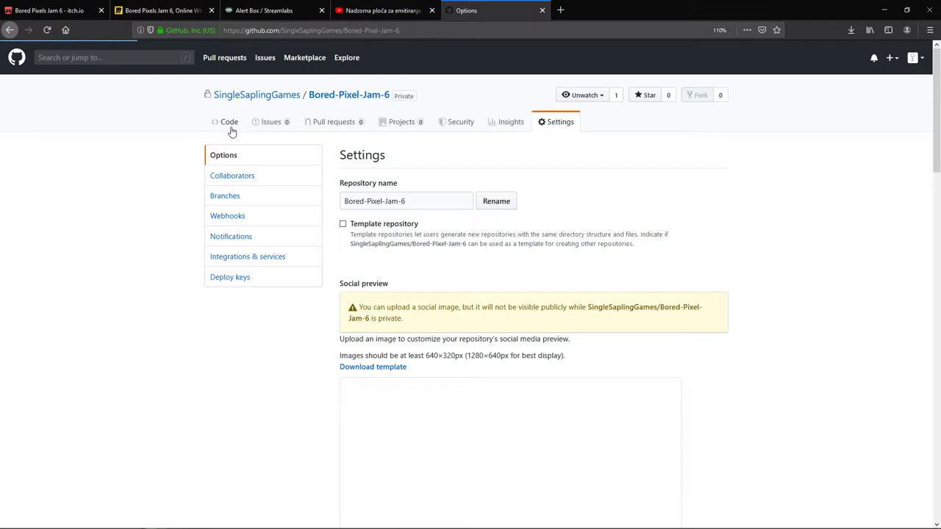
{"action": "left_click", "coordinate": [566, 123]}
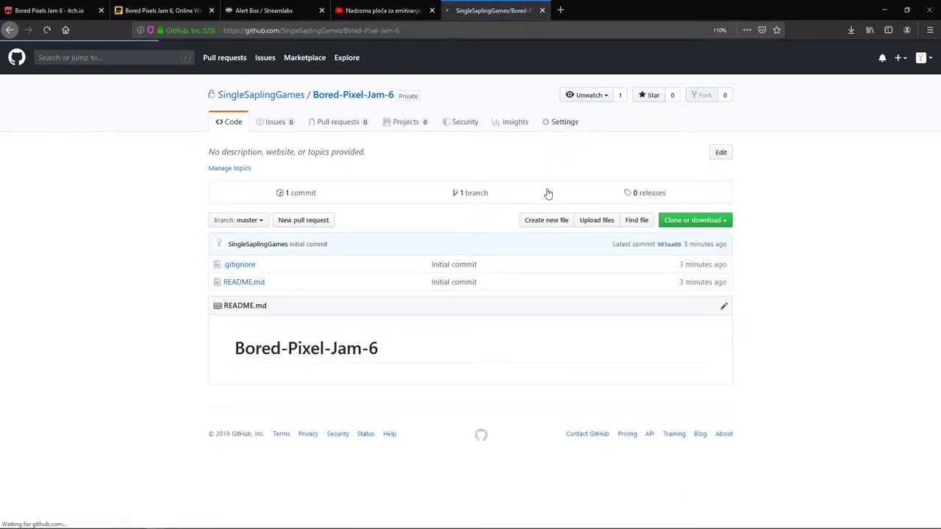
{"action": "scroll", "coordinate": [456, 210], "scroll_direction": "down", "scroll_amount": 2}
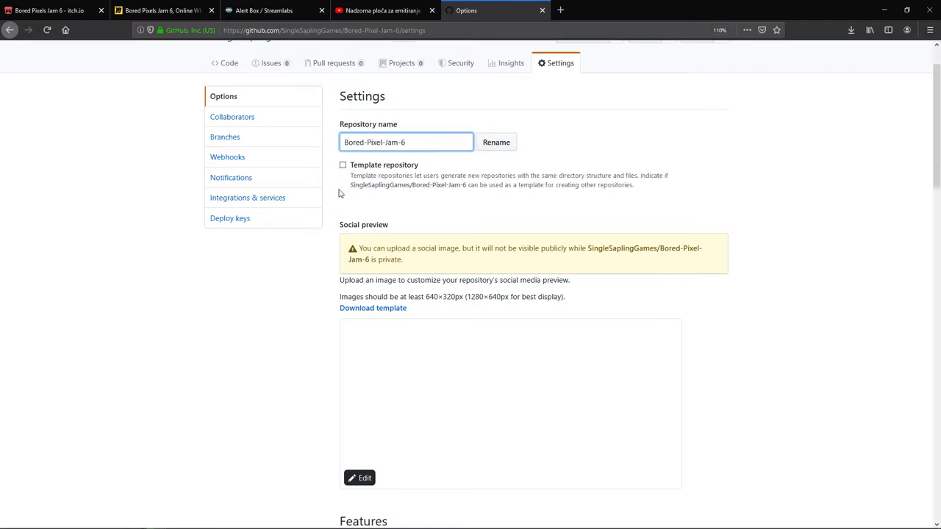
{"action": "scroll", "coordinate": [340, 194], "scroll_direction": "down", "scroll_amount": 5}
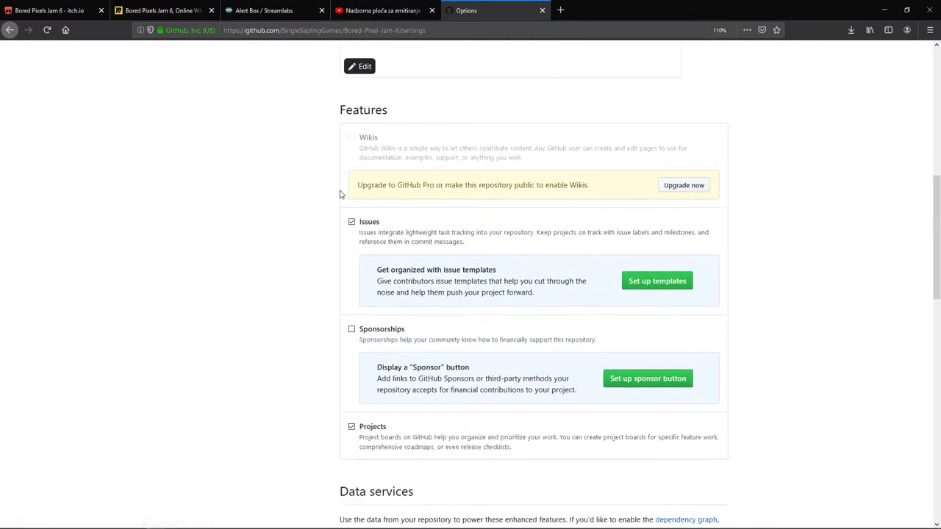
{"action": "scroll", "coordinate": [340, 193], "scroll_direction": "up", "scroll_amount": 5}
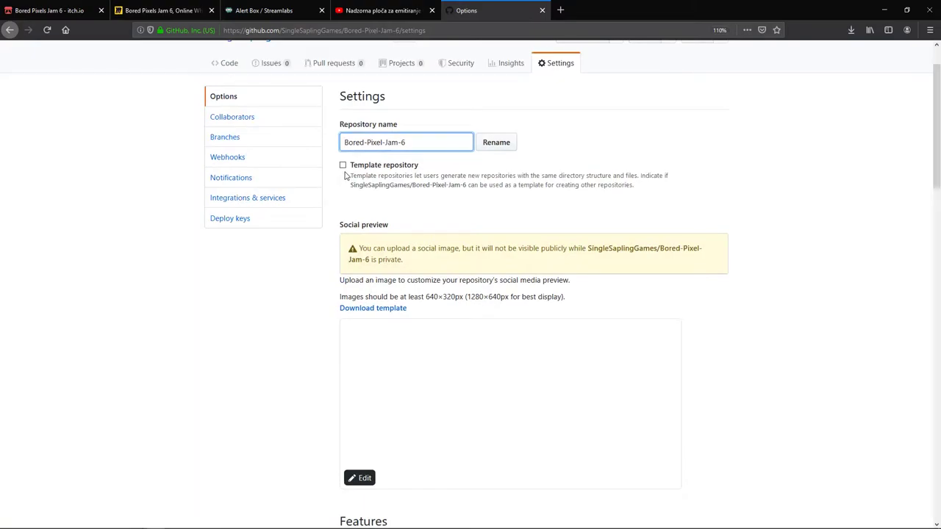
{"action": "scroll", "coordinate": [369, 195], "scroll_direction": "up", "scroll_amount": 2}
{"action": "scroll", "coordinate": [369, 195], "scroll_direction": "down", "scroll_amount": 5}
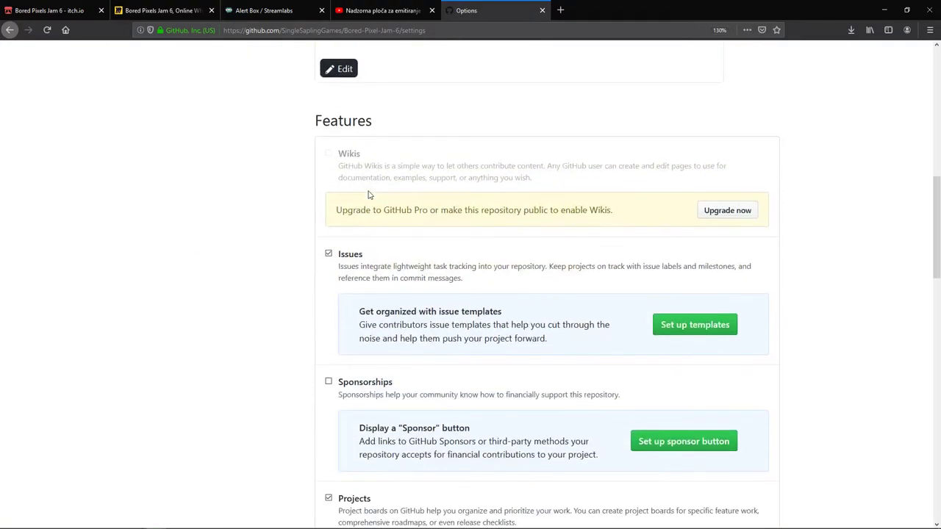
{"action": "scroll", "coordinate": [369, 195], "scroll_direction": "down", "scroll_amount": 3}
{"action": "scroll", "coordinate": [370, 194], "scroll_direction": "up", "scroll_amount": 10}
Open the repository's Collaborators settings and submit the account password to gain access
{"action": "left_click", "coordinate": [208, 201]}
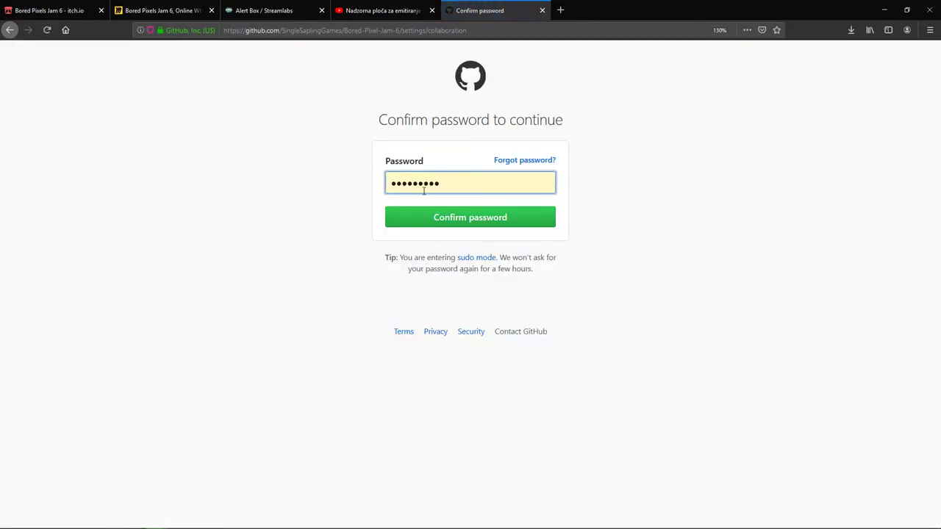
{"action": "left_click", "coordinate": [492, 215]}
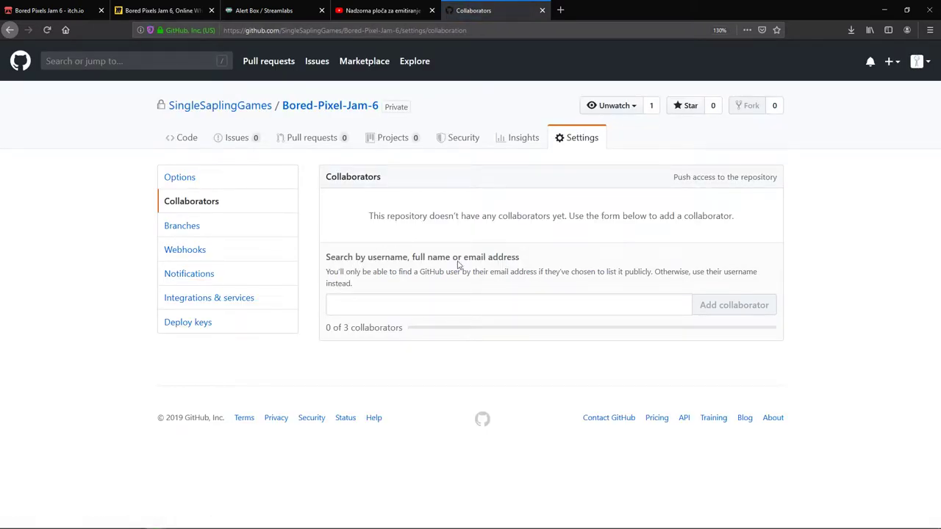
Switch to Discord, copy the teammate's GitHub username from the direct message conversation, and return to the collaborator form in Firefox
{"action": "left_click", "coordinate": [407, 299]}
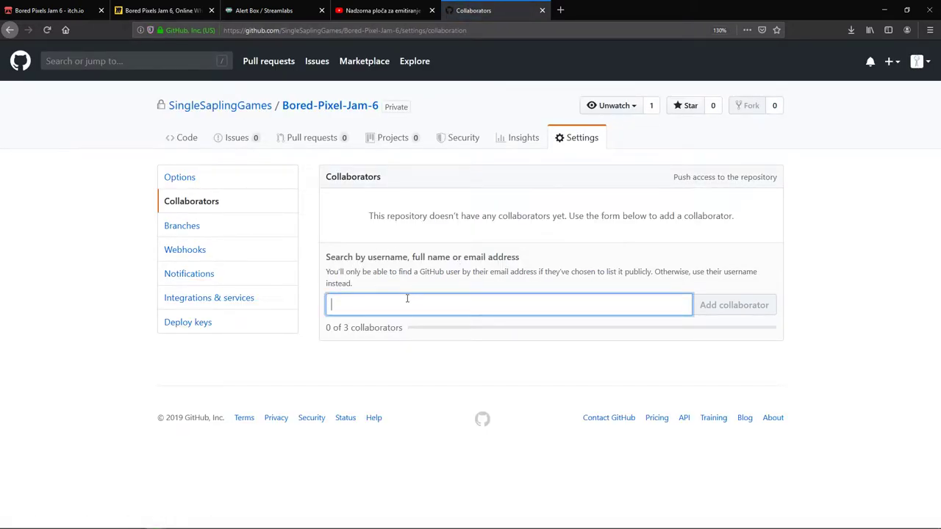
{"action": "left_click", "coordinate": [84, 524]}
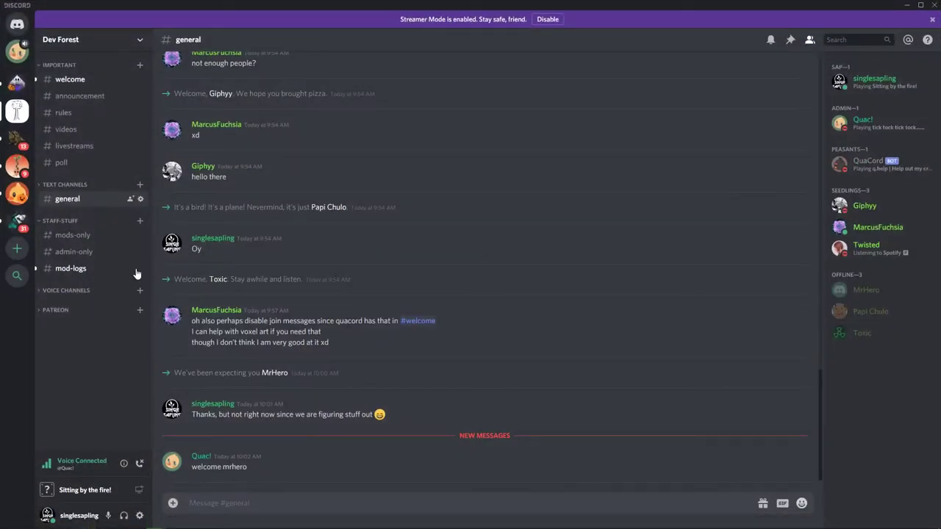
{"action": "left_click", "coordinate": [11, 56]}
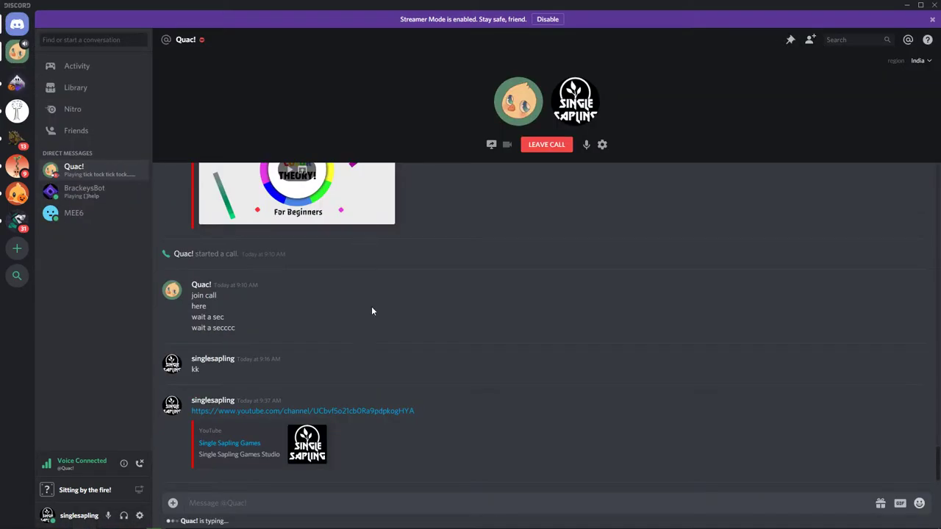
{"action": "left_click_drag", "start_coordinate": [235, 469], "coordinate": [192, 471]}
{"action": "key", "text": "ctrl+c"}
{"action": "key", "text": "alt+Tab"}
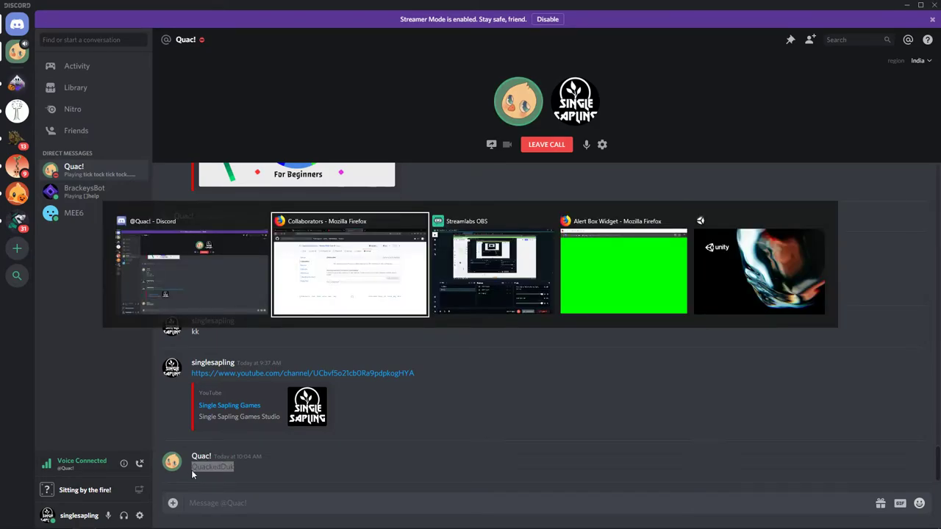
Search for the copied GitHub username and add the matching account as a collaborator
{"action": "key", "text": "ctrl+v"}
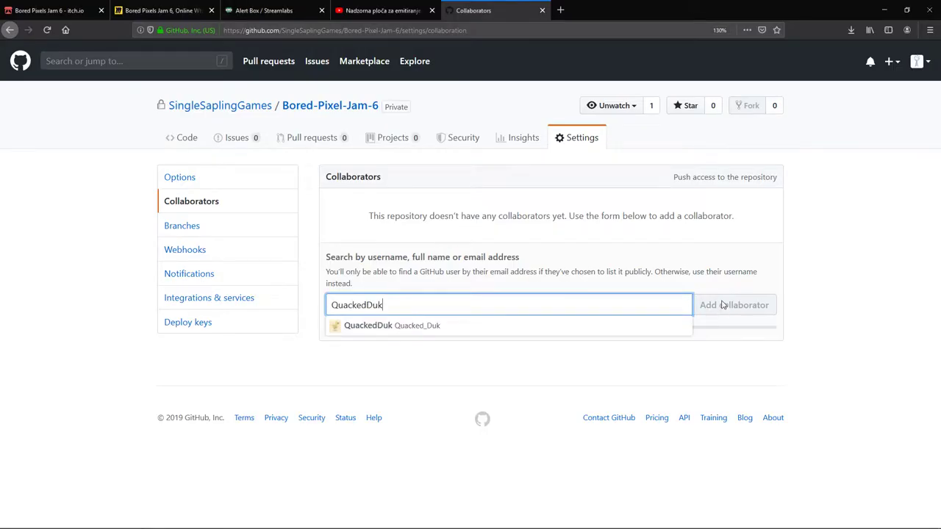
{"action": "left_click", "coordinate": [427, 330]}
{"action": "left_click", "coordinate": [713, 298]}
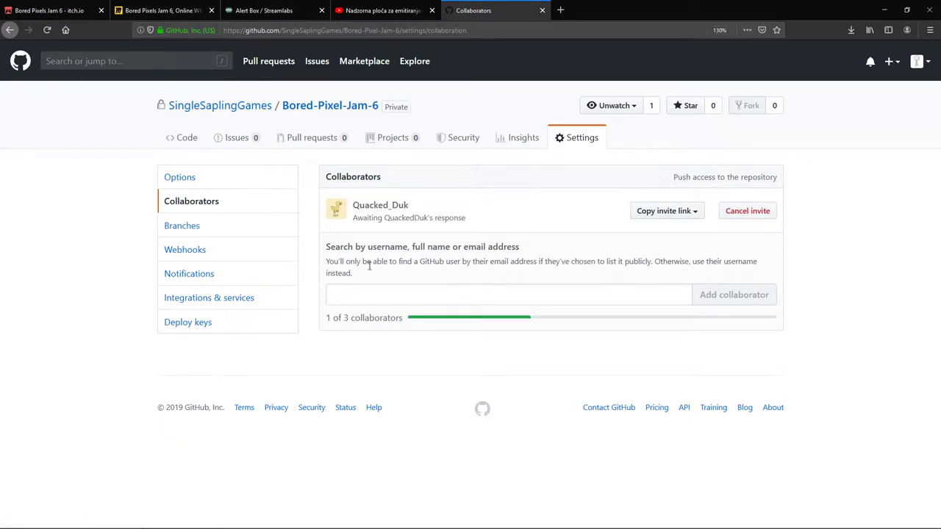
{"action": "left_click_drag", "start_coordinate": [347, 261], "coordinate": [436, 274]}
{"action": "left_click", "coordinate": [436, 273]}
{"action": "left_click", "coordinate": [195, 144]}
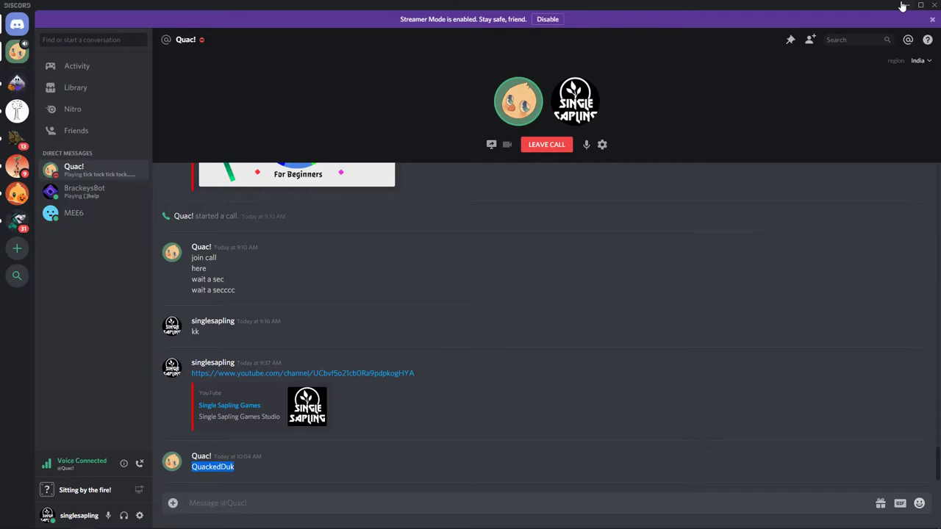
{"action": "left_click", "coordinate": [904, 5]}
{"action": "key", "text": "alt+Tab"}
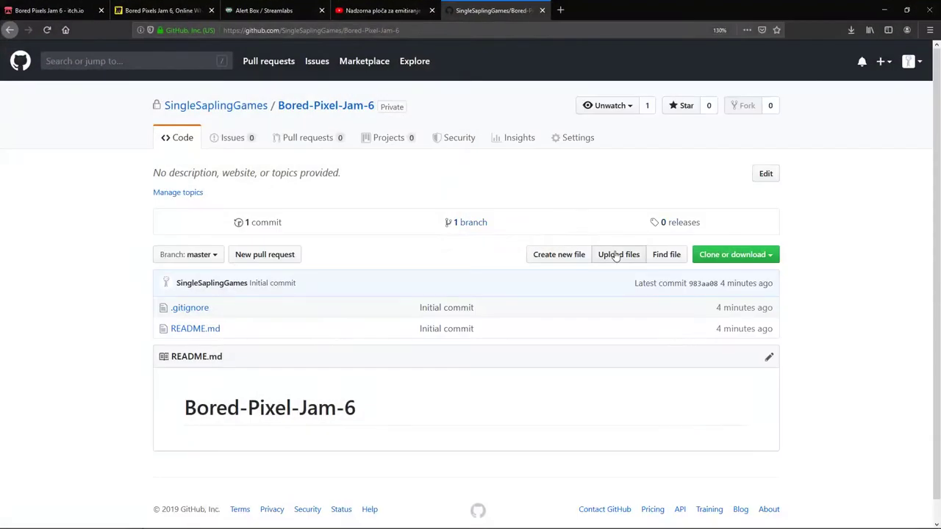
Copy the pending collaborator's invite link from the repository's Collaborators settings
{"action": "left_click", "coordinate": [219, 148]}
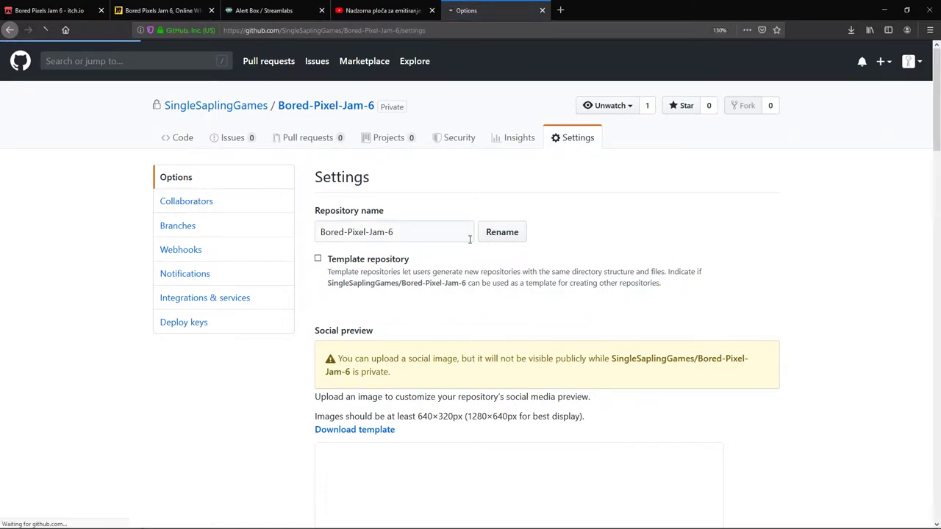
{"action": "left_click", "coordinate": [186, 201]}
{"action": "left_click", "coordinate": [664, 211]}
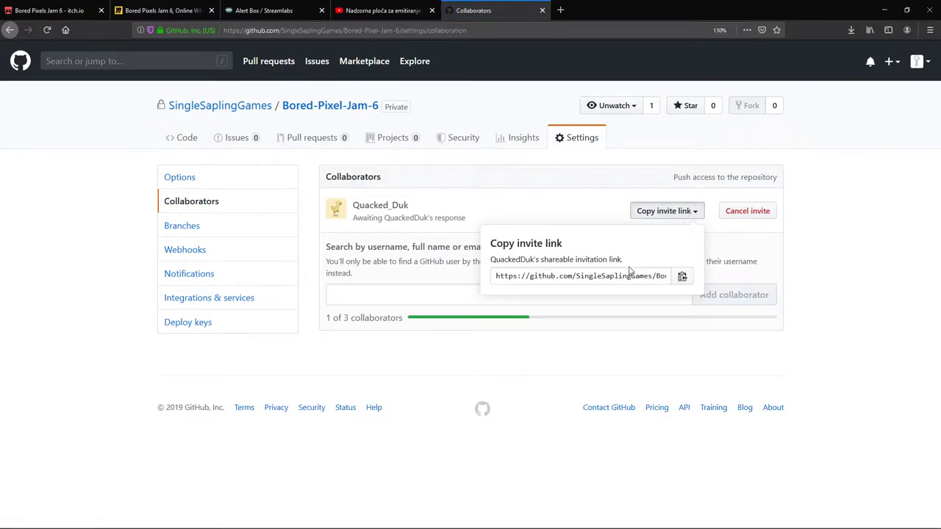
{"action": "left_click", "coordinate": [682, 276]}
{"action": "left_click", "coordinate": [664, 211]}
Switch to Discord, send the copied invite link to the teammate in the direct message conversation, and return to Firefox
{"action": "key", "text": "alt+Tab"}
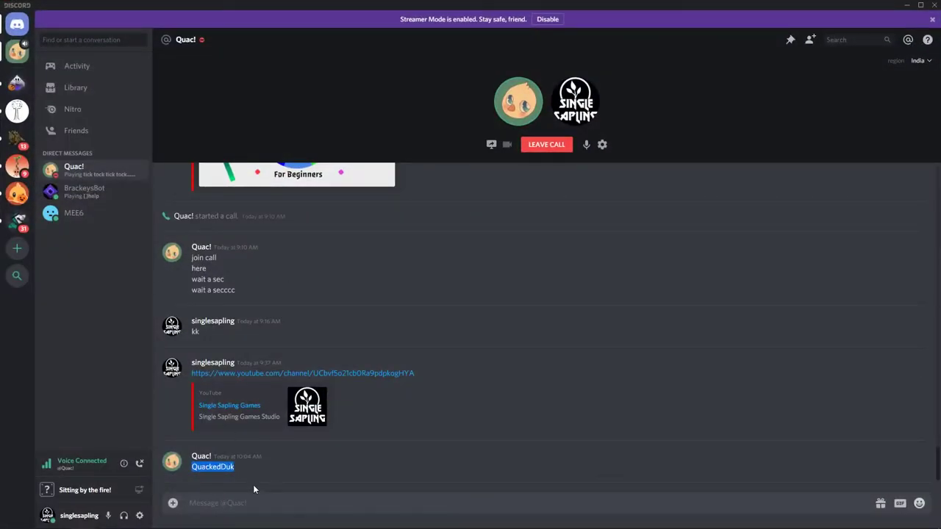
{"action": "left_click", "coordinate": [261, 490]}
{"action": "key", "text": "ctrl+v"}
{"action": "key", "text": "Return"}
{"action": "key", "text": "alt+Tab"}
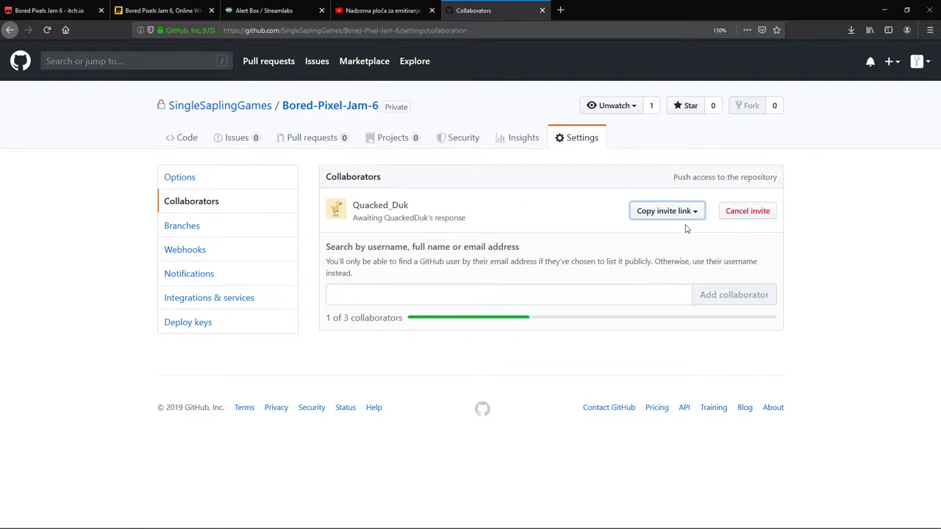
Check the live chat on the YouTube stream dashboard and review the idea board in Miro
{"action": "left_click", "coordinate": [384, 11]}
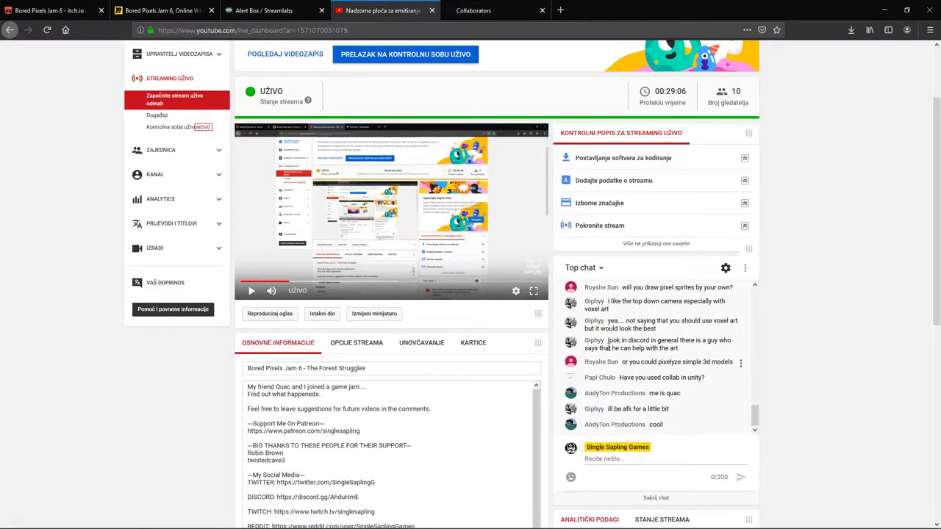
{"action": "scroll", "coordinate": [351, 223], "scroll_direction": "down", "scroll_amount": 1}
{"action": "scroll", "coordinate": [352, 223], "scroll_direction": "up", "scroll_amount": 2}
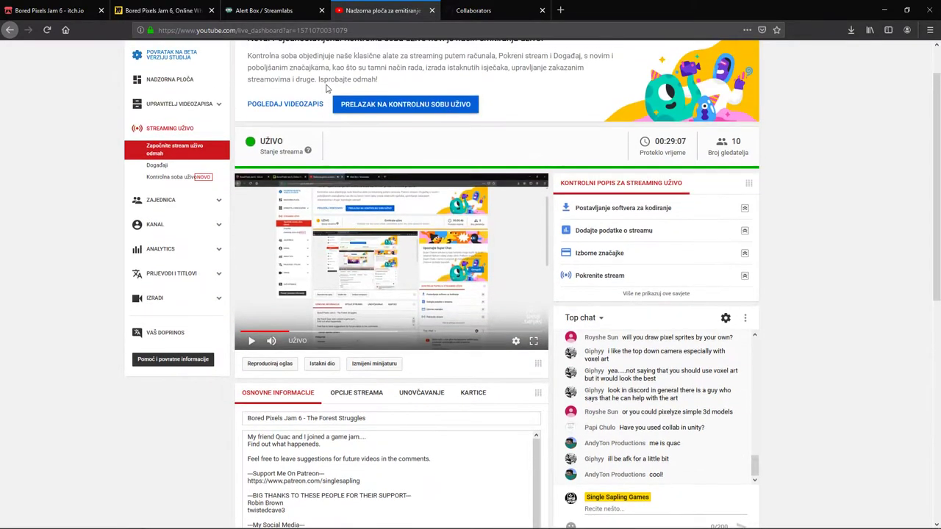
{"action": "left_click", "coordinate": [304, 9]}
{"action": "left_click", "coordinate": [217, 6]}
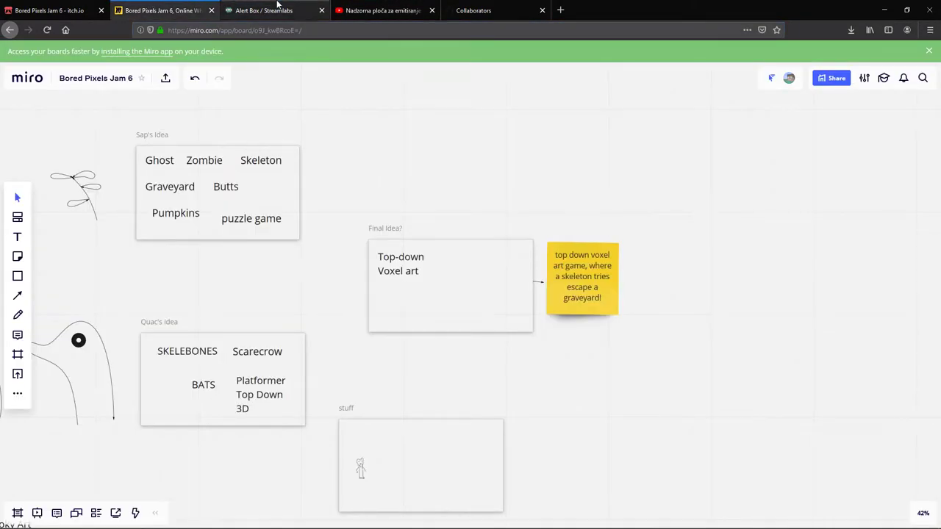
Open the previous jam's page from the Bored Pixels Jam 6 itch.io page, look over it, and close it
{"action": "left_click", "coordinate": [74, 6]}
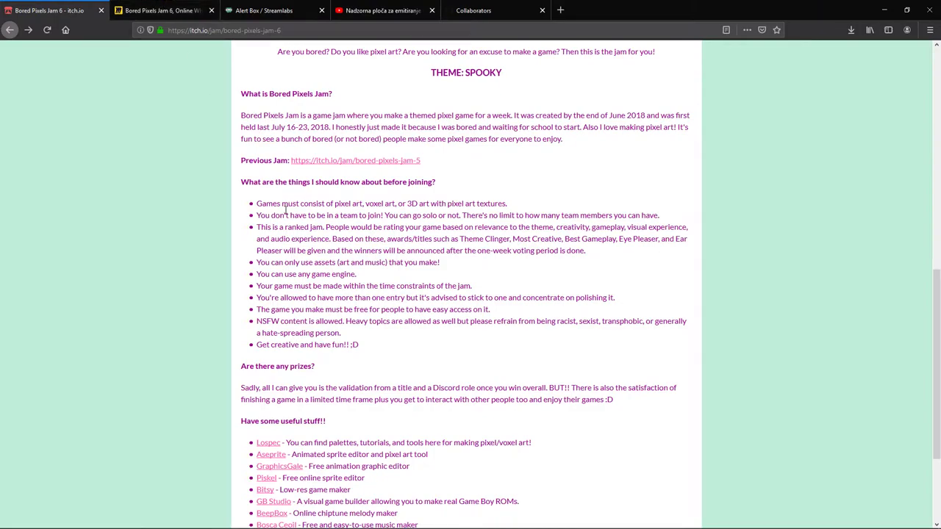
{"action": "middle_click", "coordinate": [313, 160]}
{"action": "left_click", "coordinate": [172, 6]}
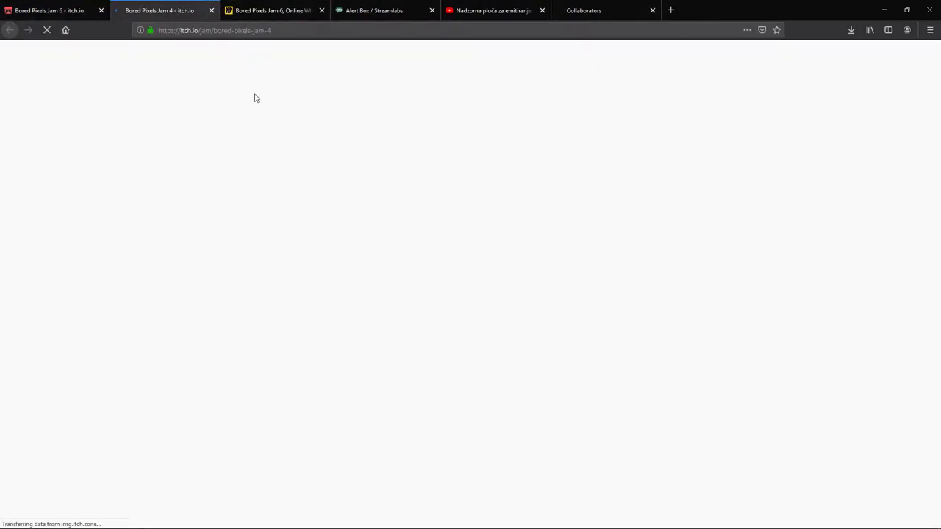
{"action": "scroll", "coordinate": [205, 146], "scroll_direction": "down", "scroll_amount": 8}
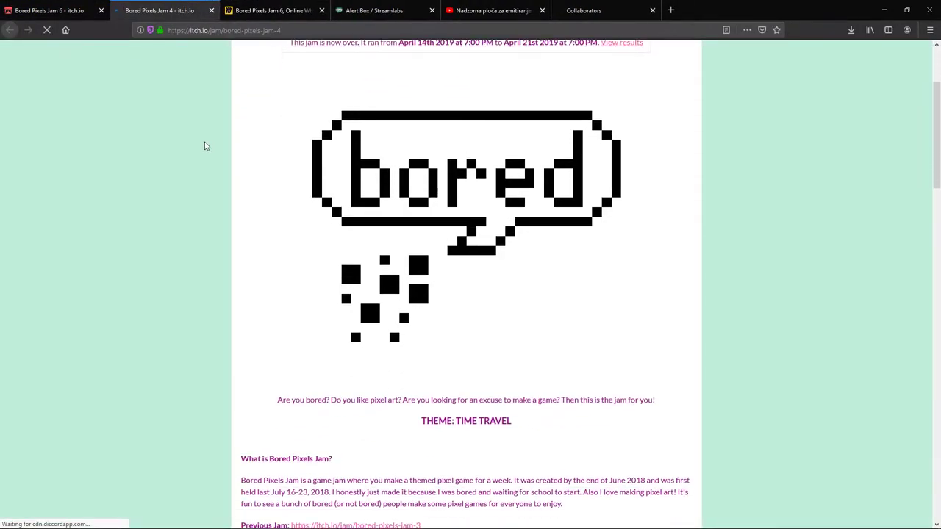
{"action": "scroll", "coordinate": [206, 145], "scroll_direction": "up", "scroll_amount": 5}
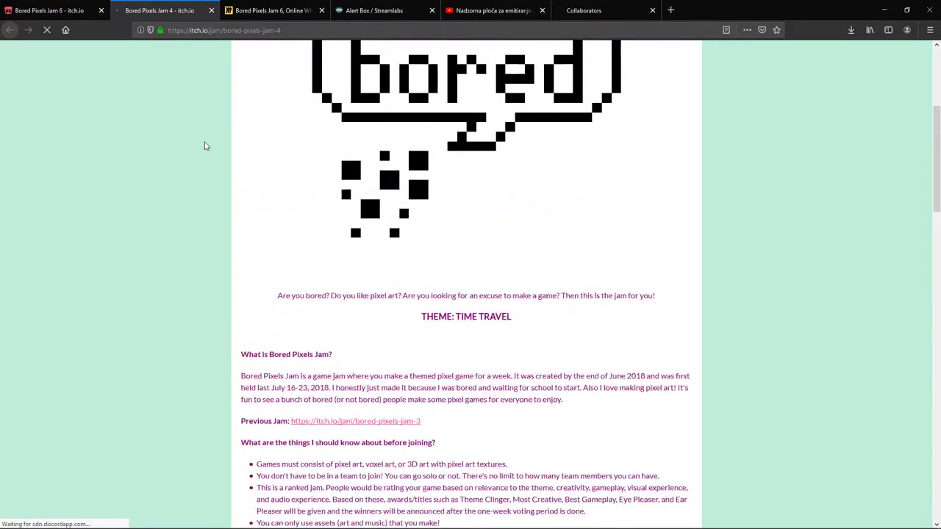
{"action": "key", "text": "ctrl+w"}
Look over the Bored Pixels Jam 6 Miro board again and return to the YouTube stream dashboard
{"action": "left_click", "coordinate": [177, 9]}
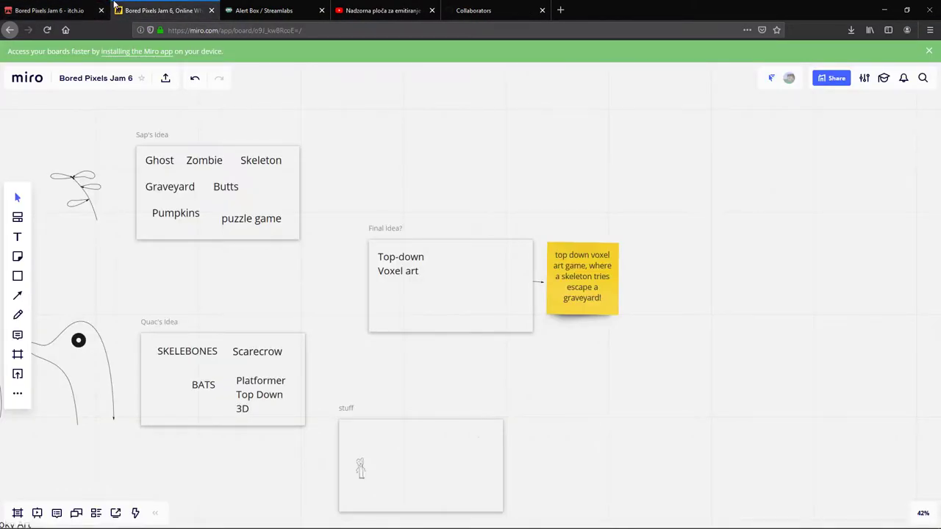
{"action": "left_click_drag", "start_coordinate": [420, 159], "coordinate": [718, 111]}
{"action": "left_click", "coordinate": [344, 6]}
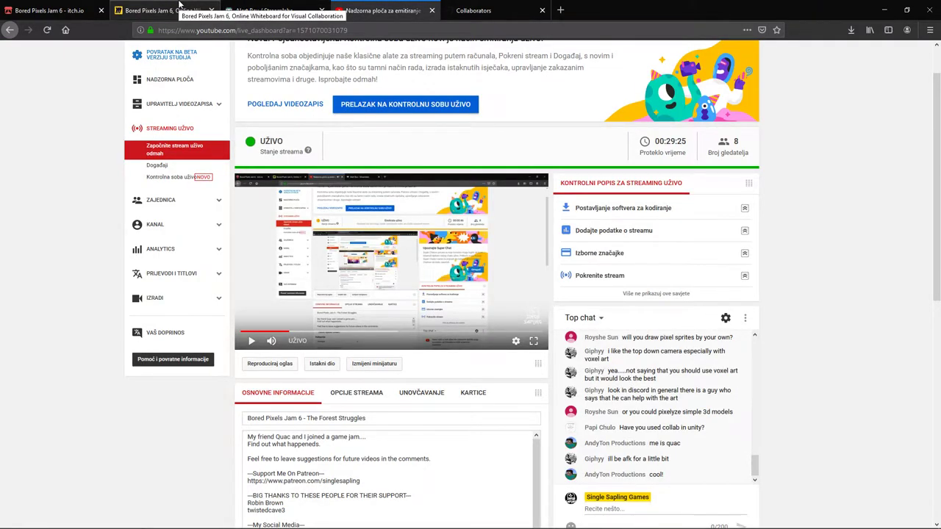
Close the Streamlabs Alert Box page and open the code overview of the Bored-Pixel-Jam-6 repository on GitHub
{"action": "left_click", "coordinate": [179, 5]}
{"action": "left_click", "coordinate": [256, 6]}
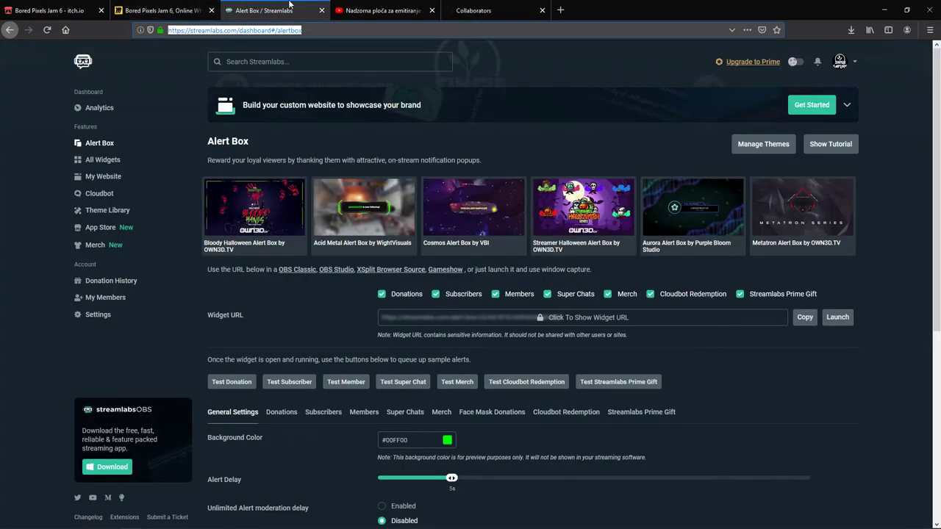
{"action": "left_click", "coordinate": [374, 6]}
{"action": "left_click", "coordinate": [373, 6]}
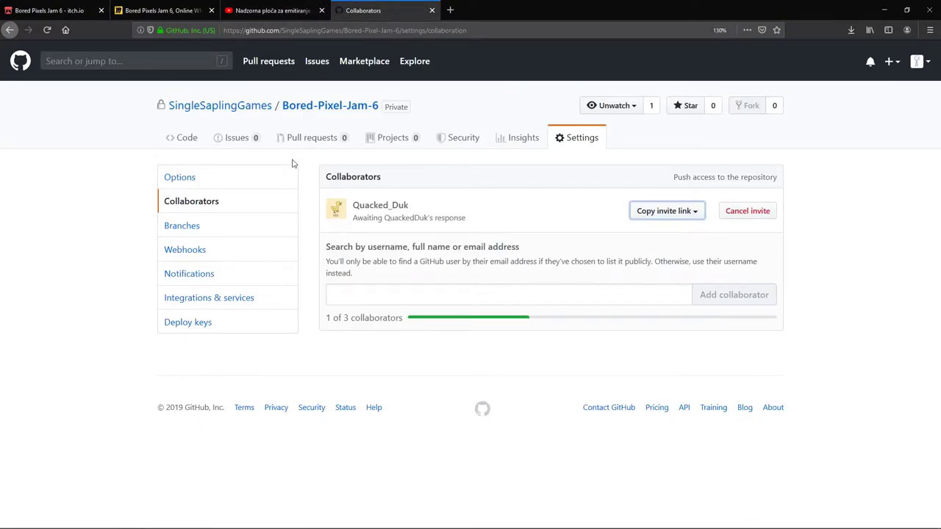
{"action": "left_click", "coordinate": [194, 141]}
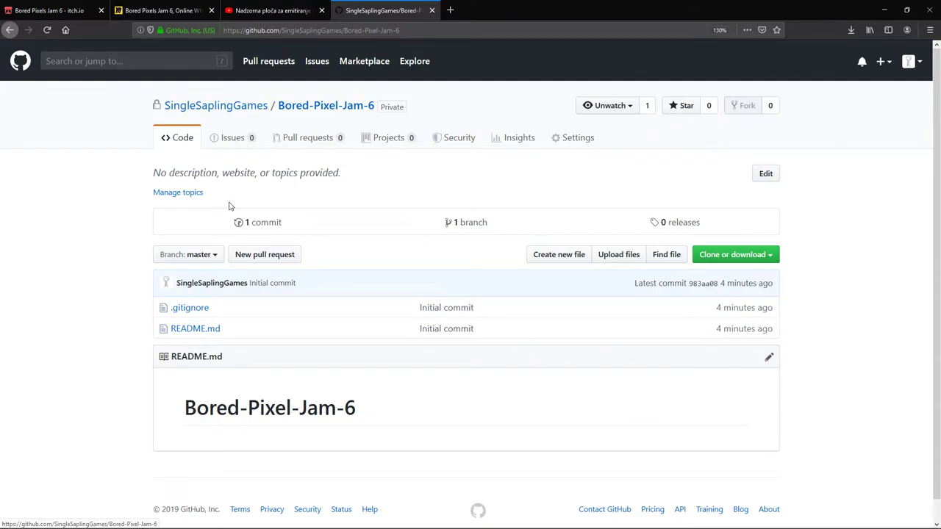
Switch to Unity to check on the loading Bored Pixels Jam 6 project, and return to the GitHub repository in Firefox
{"action": "key", "text": "alt+Tab"}
{"action": "key", "text": "alt+Tab"}
{"action": "key", "text": "alt+Tab"}
{"action": "key", "text": "alt+Tab"}
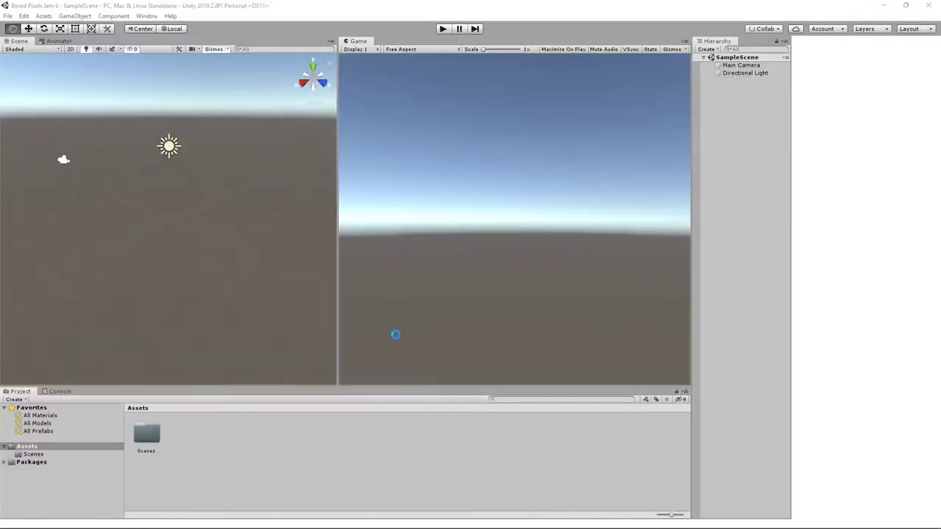
{"action": "mouse_move", "coordinate": [133, 519]}
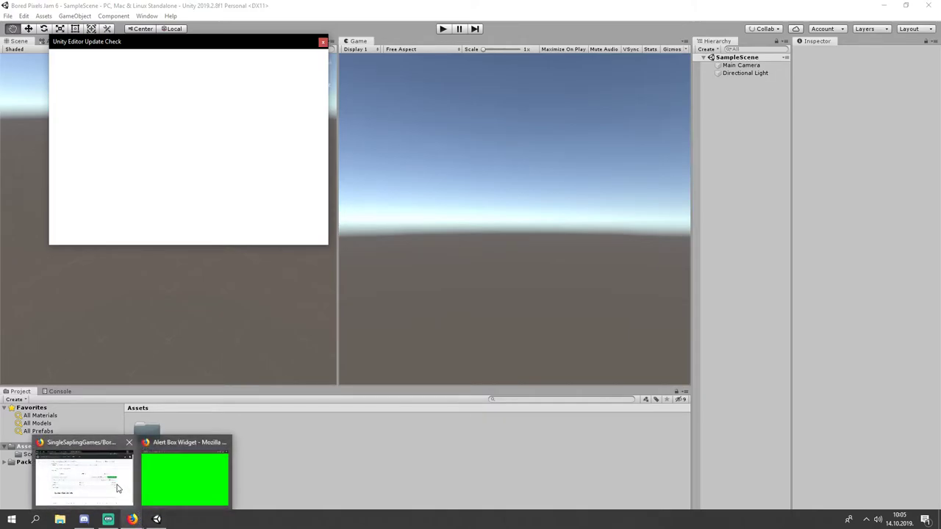
{"action": "left_click", "coordinate": [117, 489]}
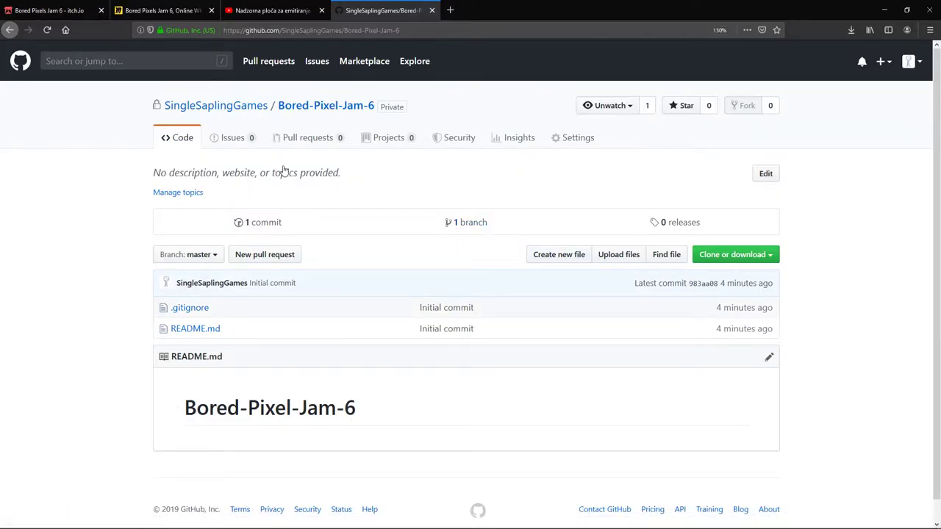
Open the repository's description for editing, look over the Miro board and YouTube stream dashboard, and return to the repository
{"action": "left_click_drag", "start_coordinate": [360, 173], "coordinate": [153, 173]}
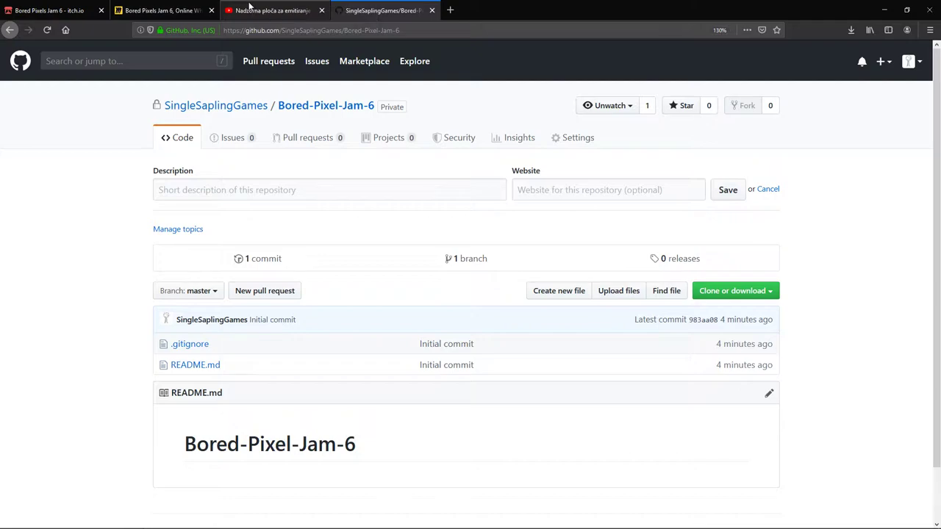
{"action": "left_click", "coordinate": [194, 9]}
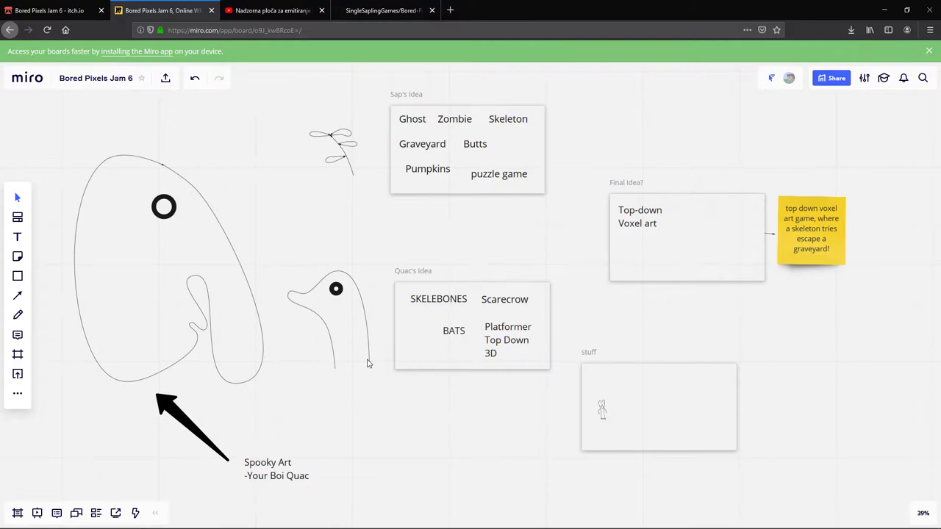
{"action": "left_click", "coordinate": [274, 11]}
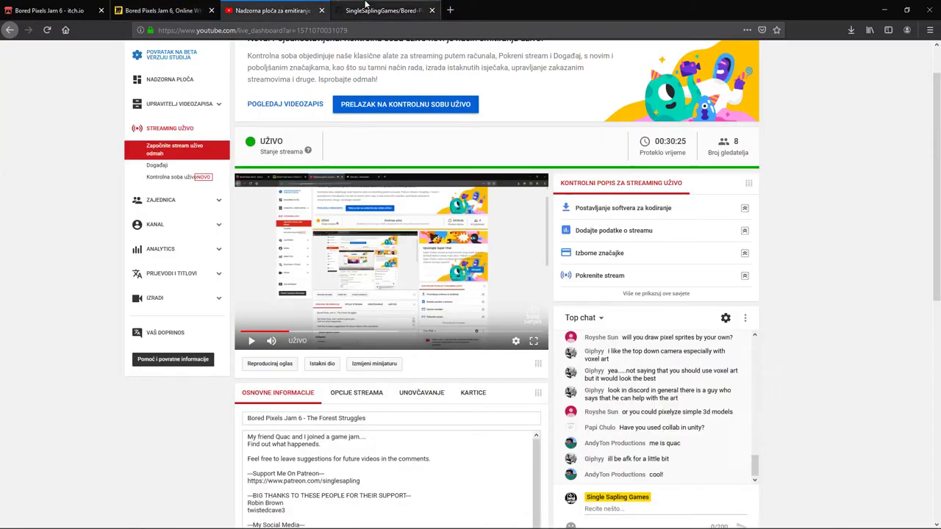
{"action": "left_click", "coordinate": [366, 8]}
{"action": "left_click", "coordinate": [255, 7]}
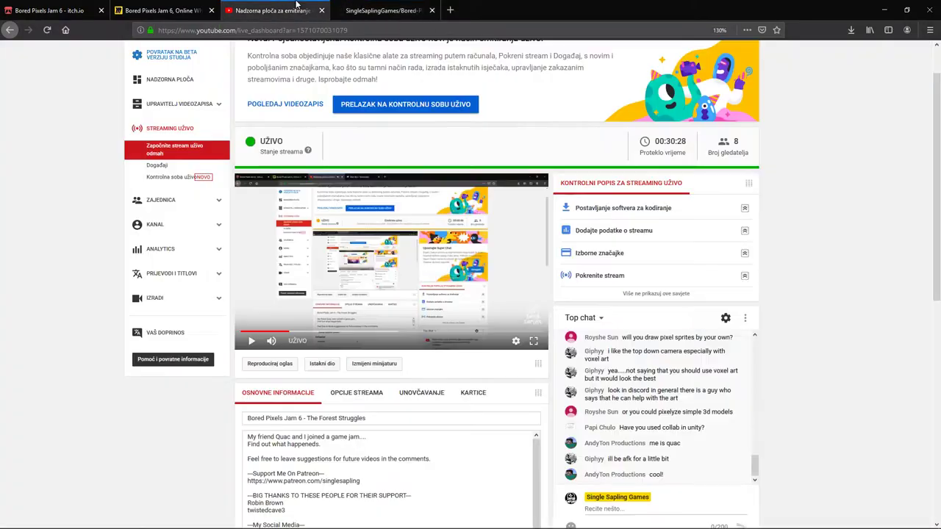
{"action": "left_click", "coordinate": [197, 7]}
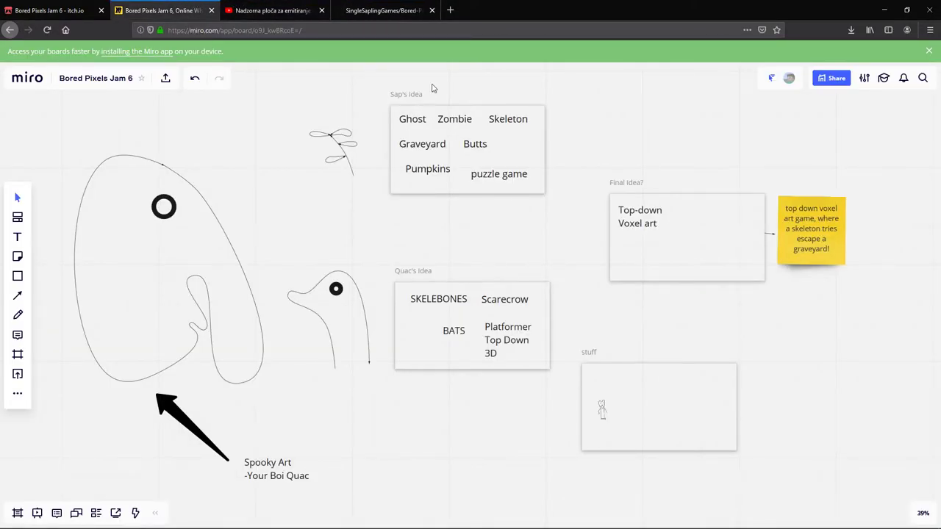
{"action": "left_click", "coordinate": [404, 7]}
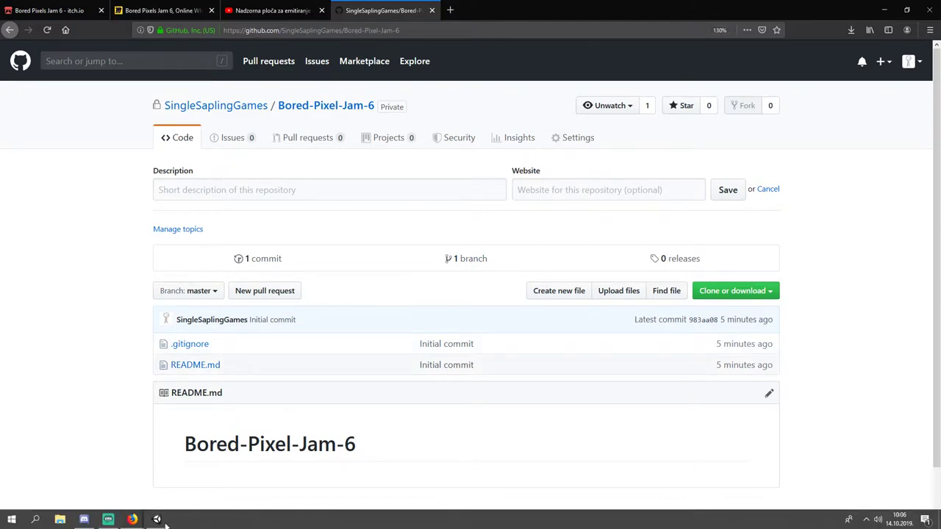
Switch to Unity, dismiss the editor update check, and return to the GitHub repository in Firefox
{"action": "mouse_move", "coordinate": [126, 521]}
{"action": "left_click", "coordinate": [156, 519]}
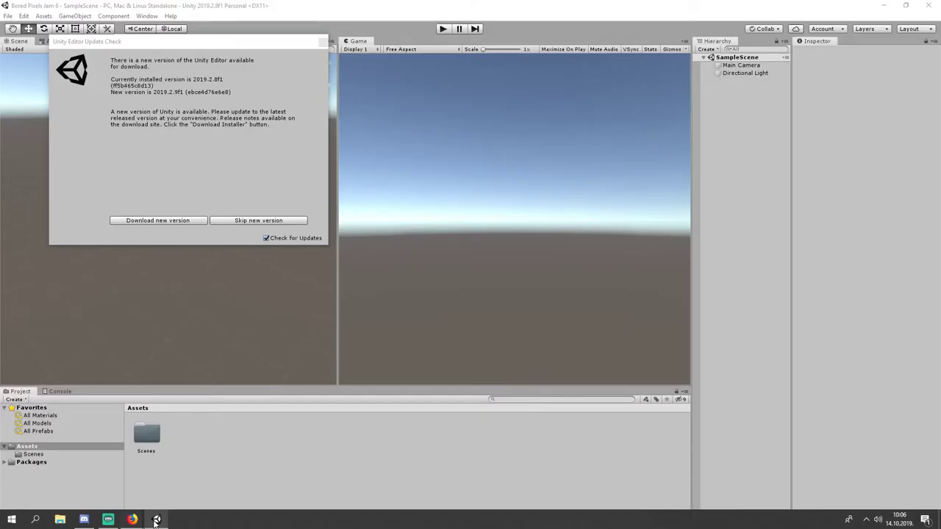
{"action": "left_click", "coordinate": [323, 42]}
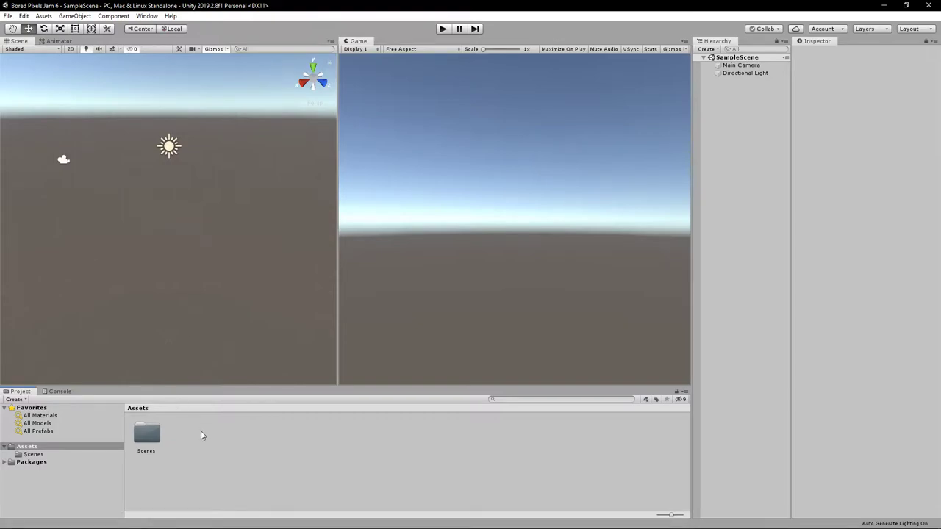
{"action": "left_click", "coordinate": [129, 518]}
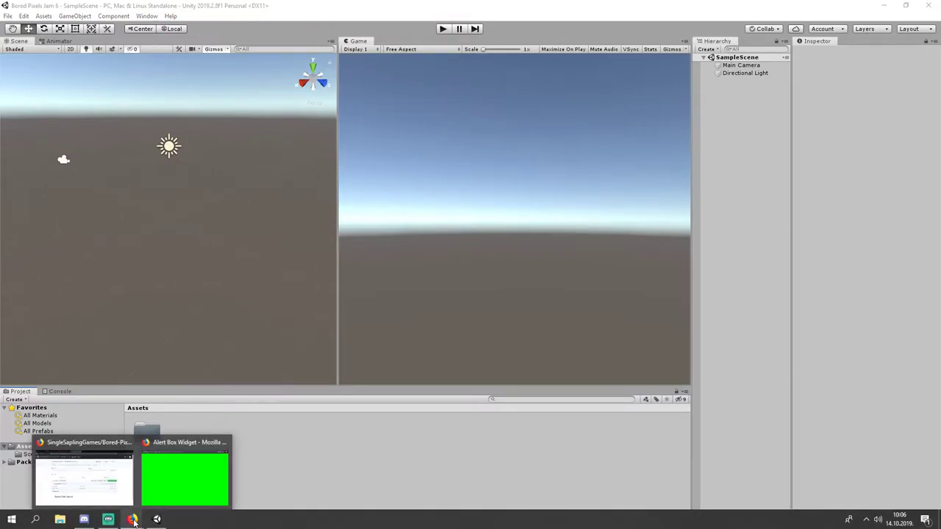
{"action": "left_click", "coordinate": [116, 487]}
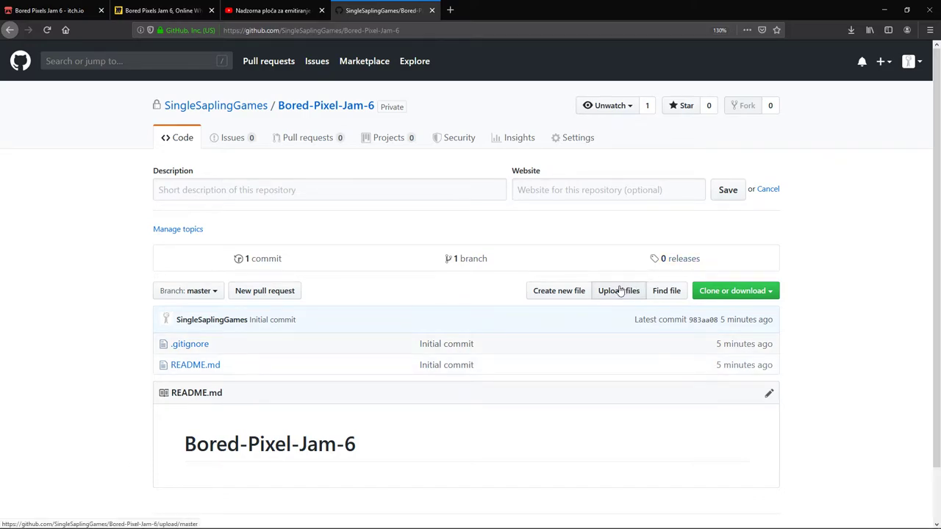
Look at the repository's file finder and file upload page, including the commit options, and return to the code overview
{"action": "left_click", "coordinate": [658, 293]}
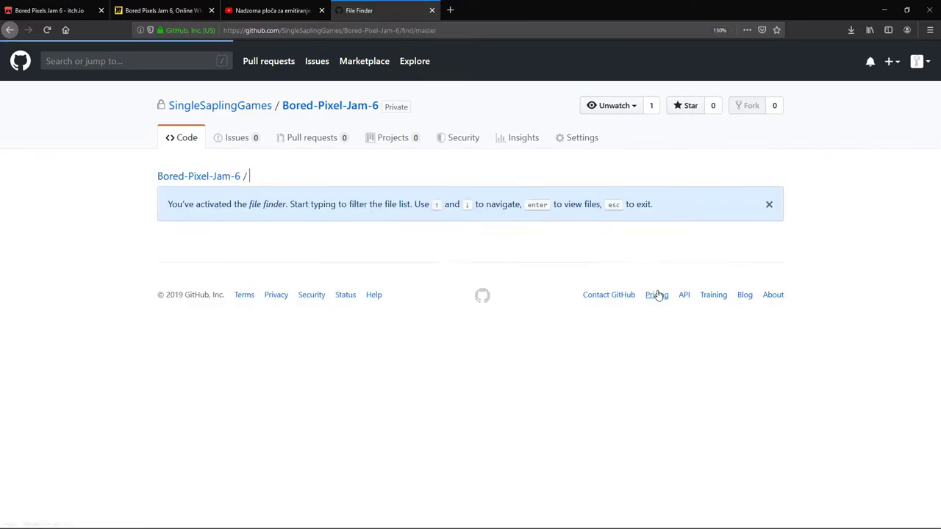
{"action": "left_click", "coordinate": [9, 30]}
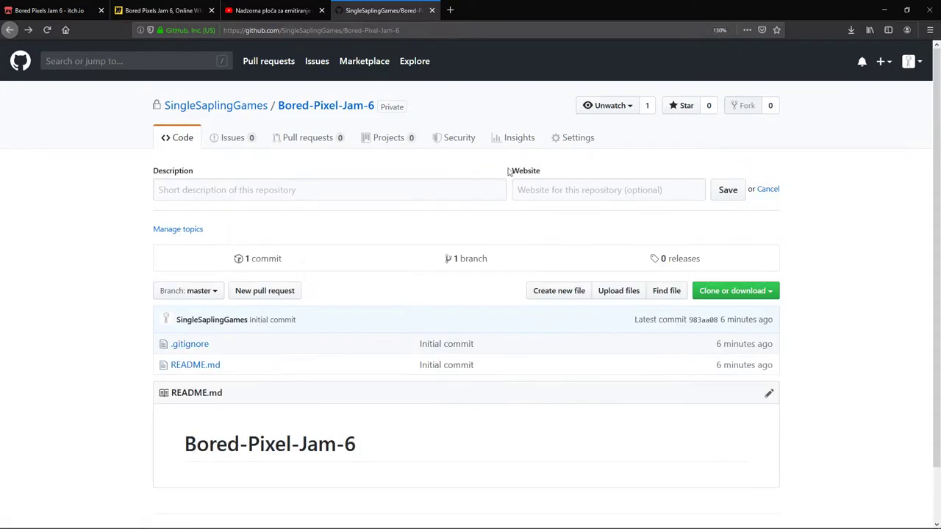
{"action": "left_click", "coordinate": [613, 291]}
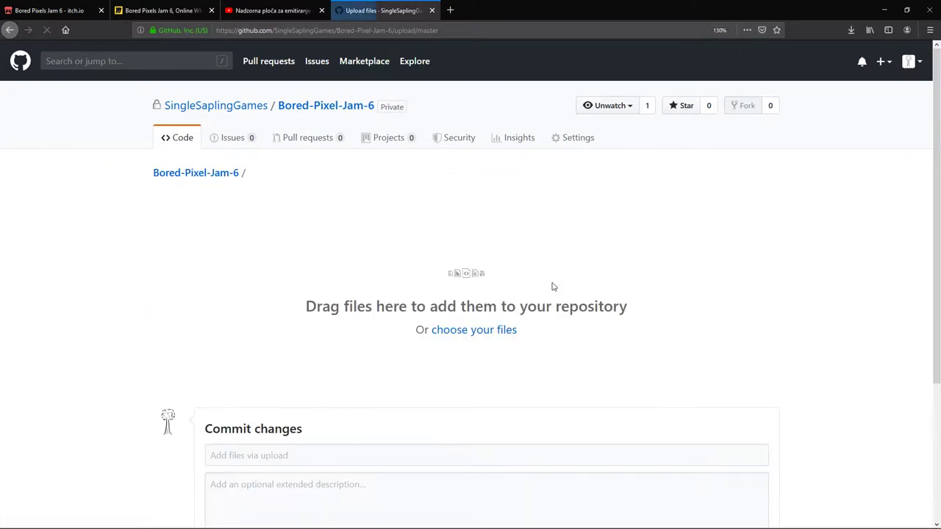
{"action": "scroll", "coordinate": [514, 294], "scroll_direction": "down", "scroll_amount": 3}
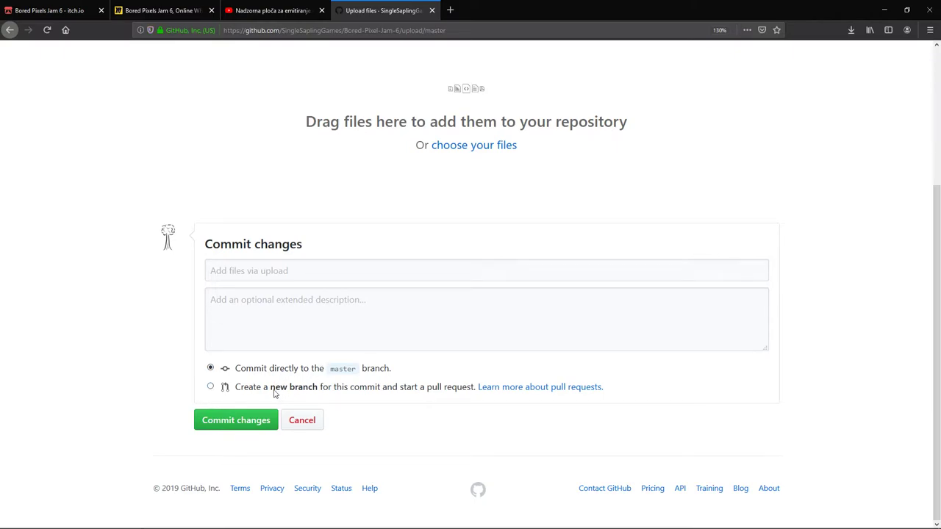
{"action": "left_click", "coordinate": [10, 30]}
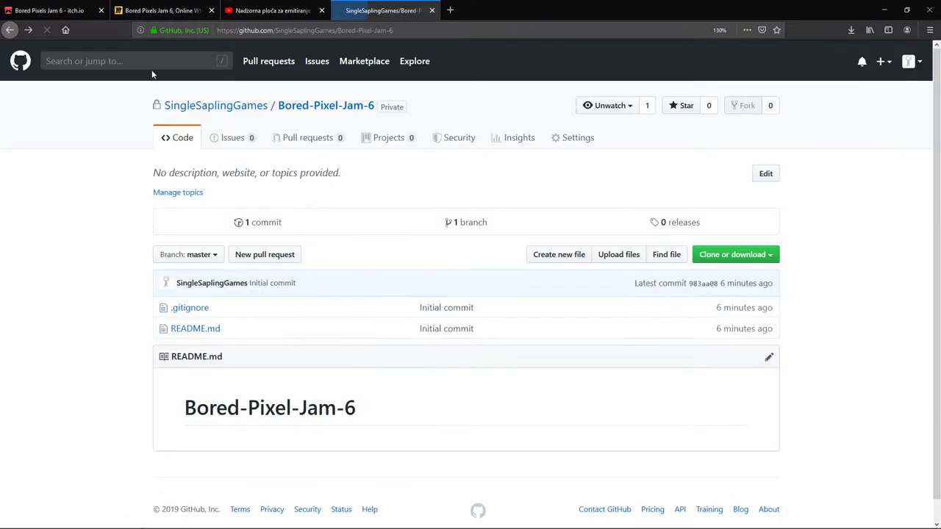
Check the live chat, stream details and viewer analytics on the YouTube stream dashboard
{"action": "left_click", "coordinate": [264, 10]}
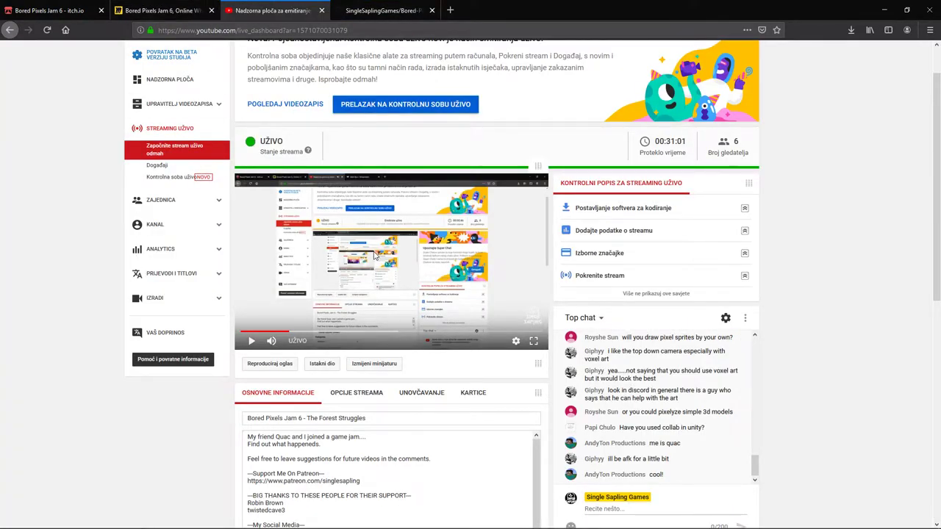
{"action": "scroll", "coordinate": [379, 252], "scroll_direction": "down", "scroll_amount": 5}
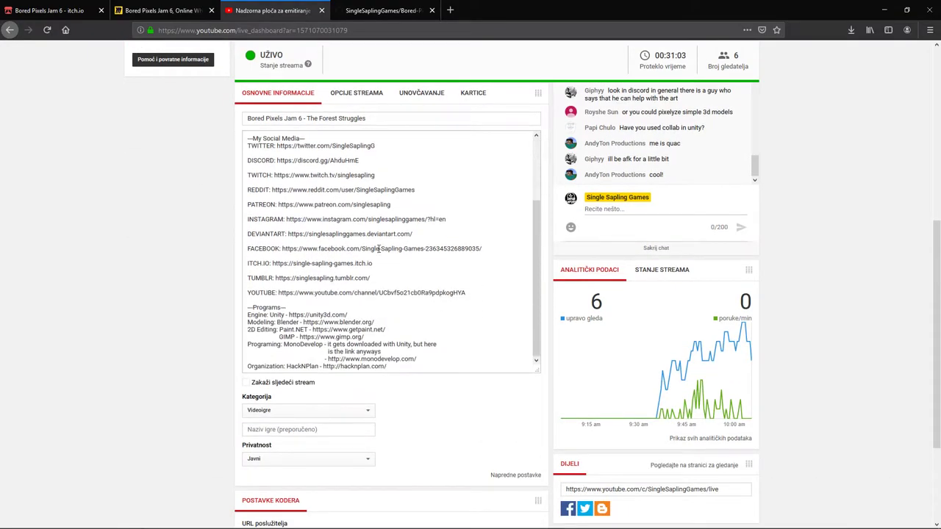
{"action": "scroll", "coordinate": [378, 252], "scroll_direction": "up", "scroll_amount": 2}
{"action": "mouse_move", "coordinate": [743, 327]}
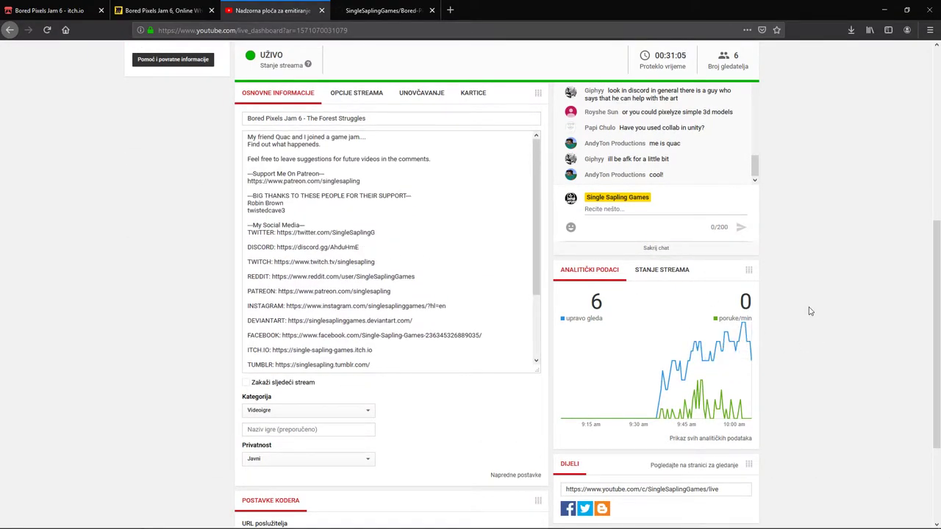
{"action": "scroll", "coordinate": [811, 311], "scroll_direction": "up", "scroll_amount": 5}
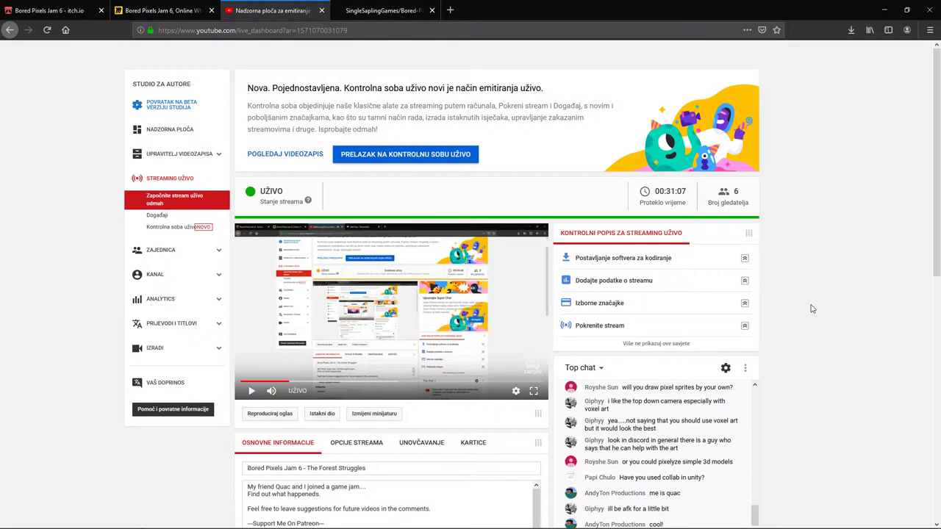
Return to the GitHub repository and view its watch notification options without changing them
{"action": "left_click", "coordinate": [416, 8]}
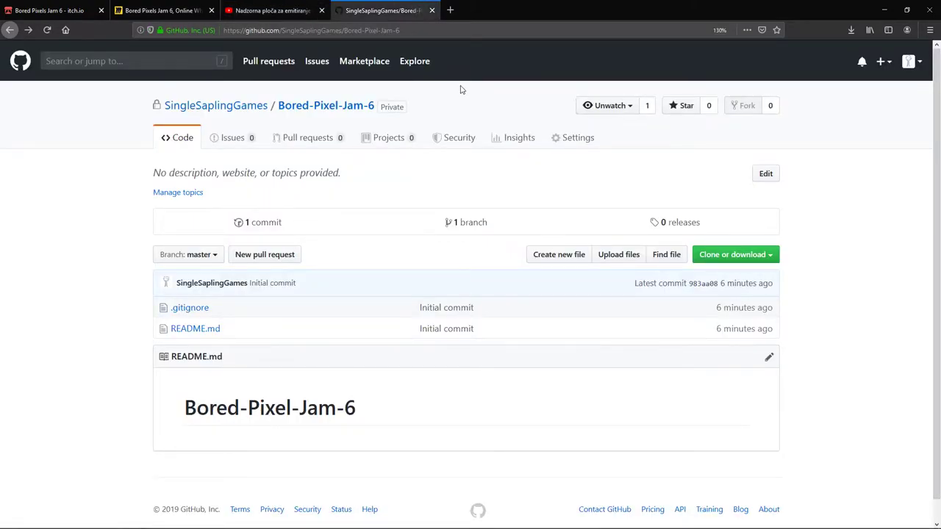
{"action": "left_click", "coordinate": [636, 109]}
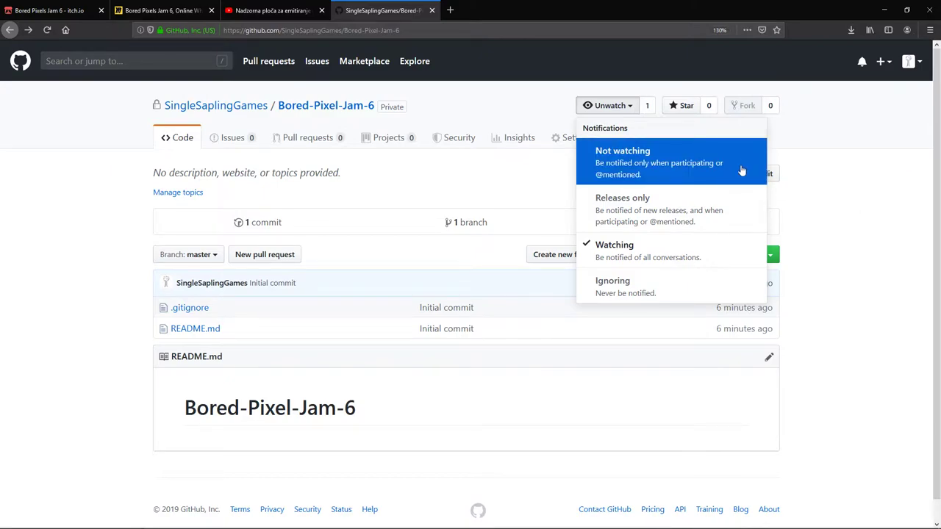
{"action": "left_click", "coordinate": [633, 107]}
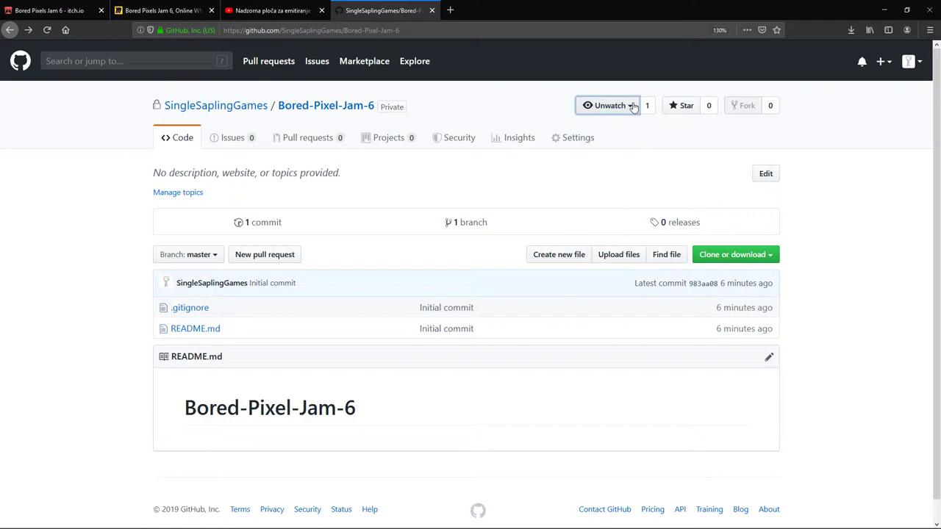
Switch to Discord, lower the teammate's volume slightly in the ongoing call, and return to Firefox
{"action": "left_click", "coordinate": [83, 519]}
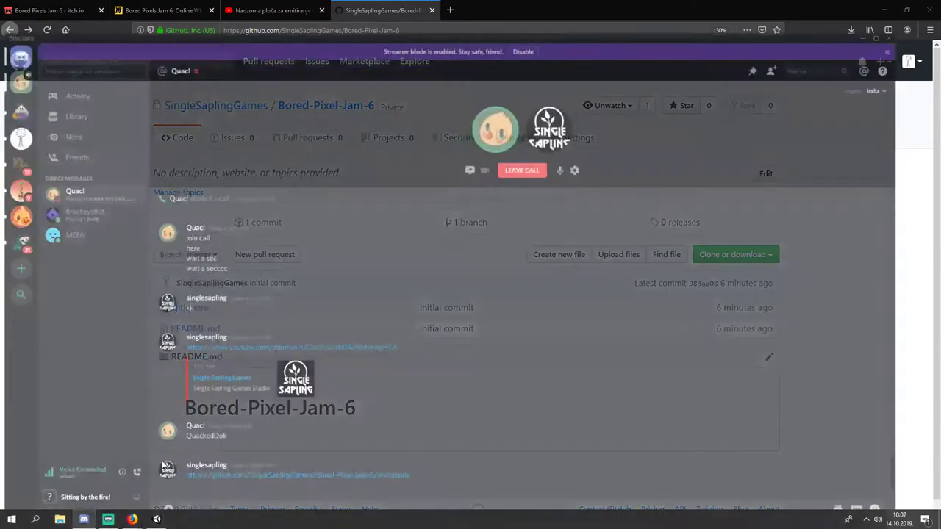
{"action": "right_click", "coordinate": [532, 132]}
{"action": "left_click_drag", "start_coordinate": [589, 178], "coordinate": [574, 177]}
{"action": "left_click", "coordinate": [682, 197]}
{"action": "key", "text": "alt+Tab"}
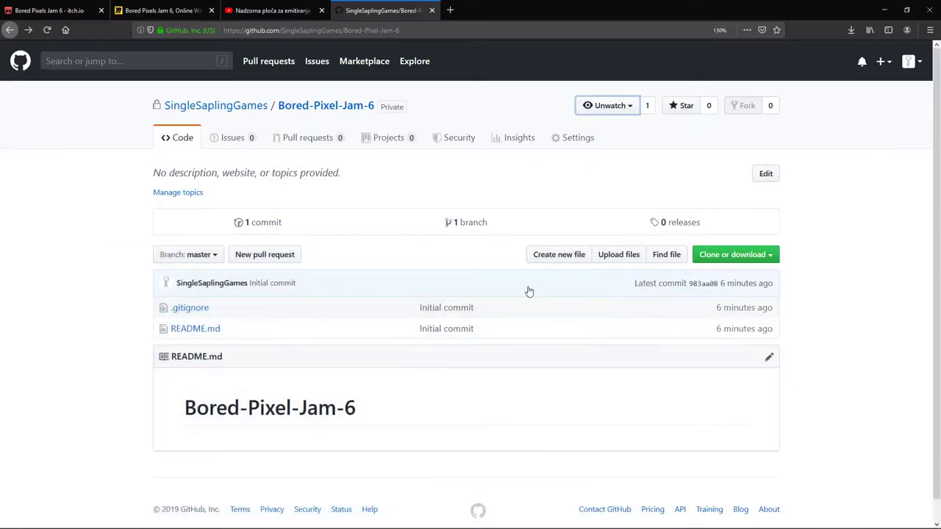
Check the audio mixer in Streamlabs OBS and the stream preview on the YouTube dashboard, and return to the GitHub repository
{"action": "left_click", "coordinate": [108, 520]}
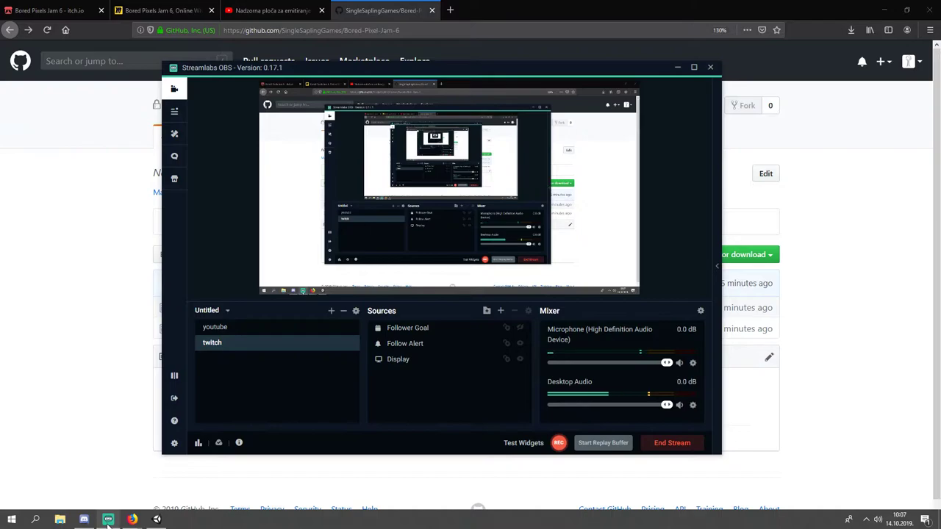
{"action": "left_click", "coordinate": [108, 519]}
{"action": "left_click", "coordinate": [259, 5]}
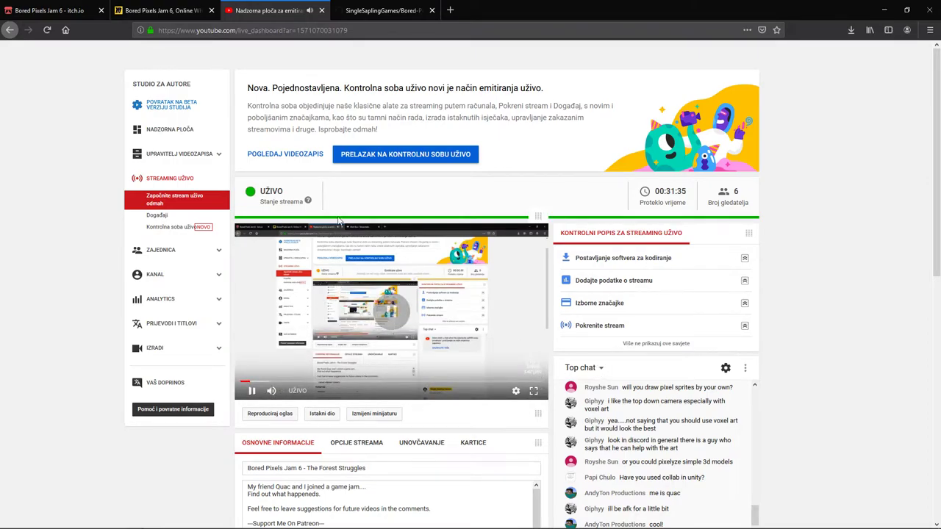
{"action": "left_click", "coordinate": [359, 8]}
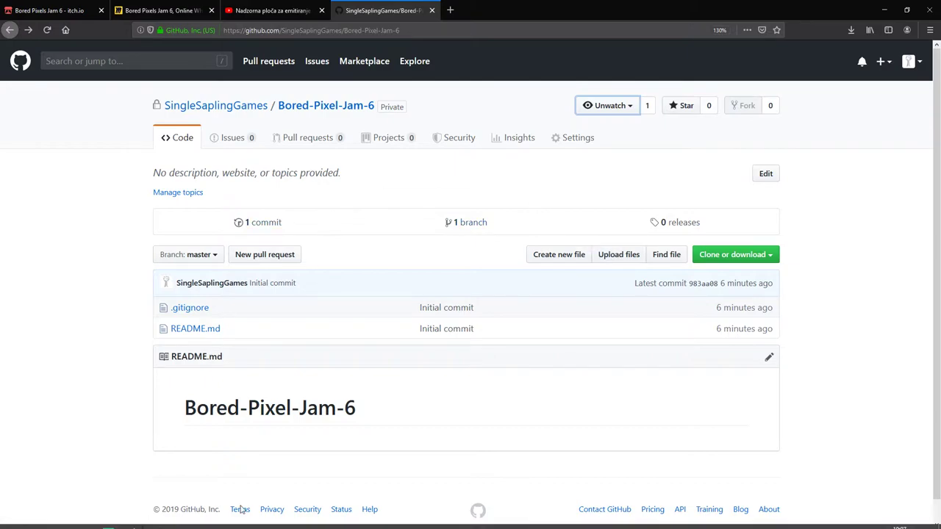
Switch to Unity to view the SampleScene, and return to the Bored-Pixel-Jam-6 repository in Firefox
{"action": "left_click", "coordinate": [154, 520]}
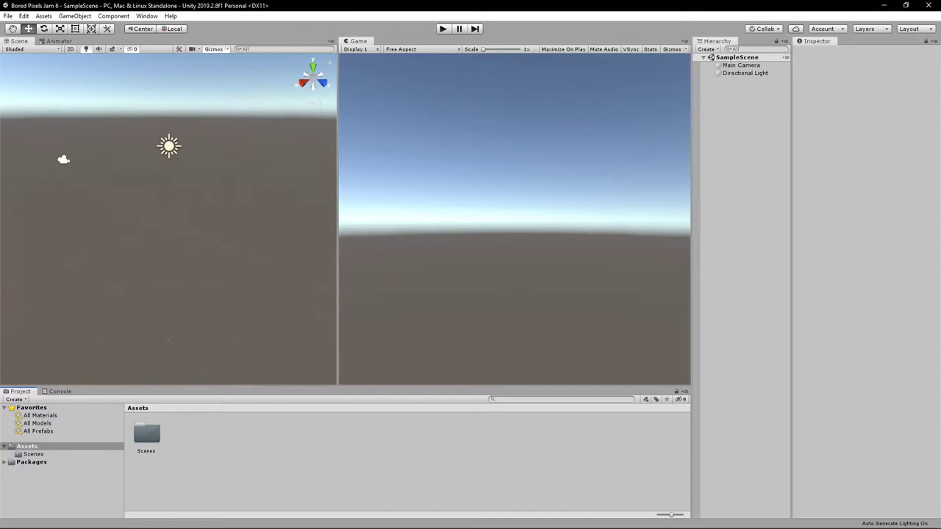
{"action": "mouse_move", "coordinate": [133, 524]}
{"action": "left_click", "coordinate": [79, 481]}
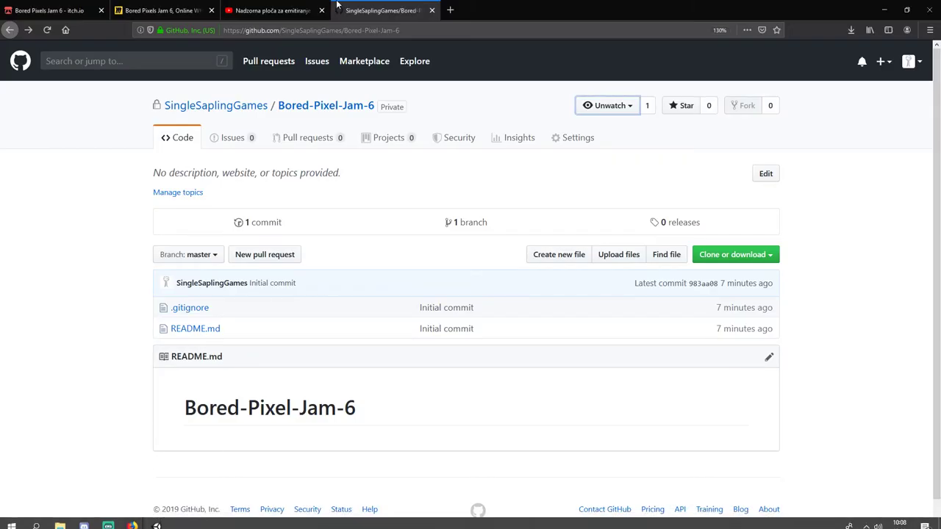
Check the live chat on the YouTube streaming dashboard, and return to the Bored-Pixel-Jam-6 repository
{"action": "left_click", "coordinate": [308, 11]}
{"action": "scroll", "coordinate": [898, 307], "scroll_direction": "down", "scroll_amount": 2}
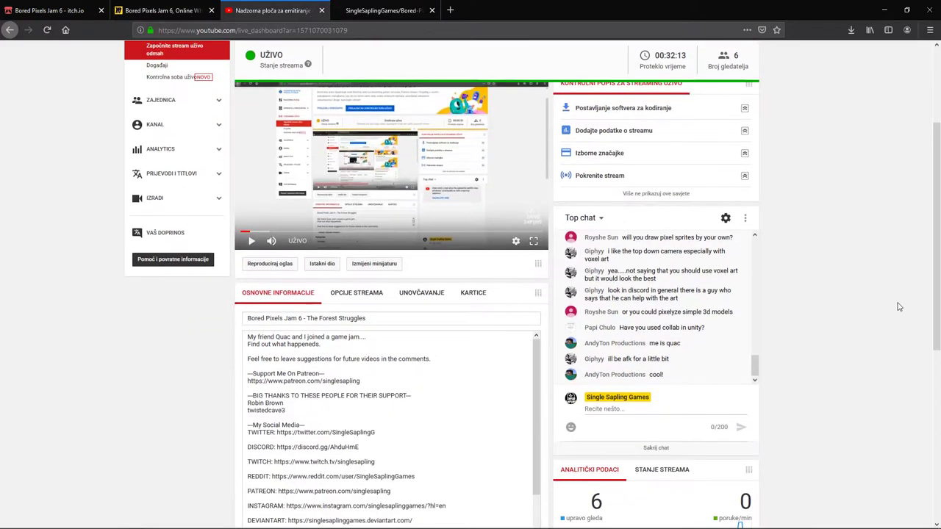
{"action": "scroll", "coordinate": [889, 307], "scroll_direction": "up", "scroll_amount": 2}
{"action": "left_click", "coordinate": [378, 10]}
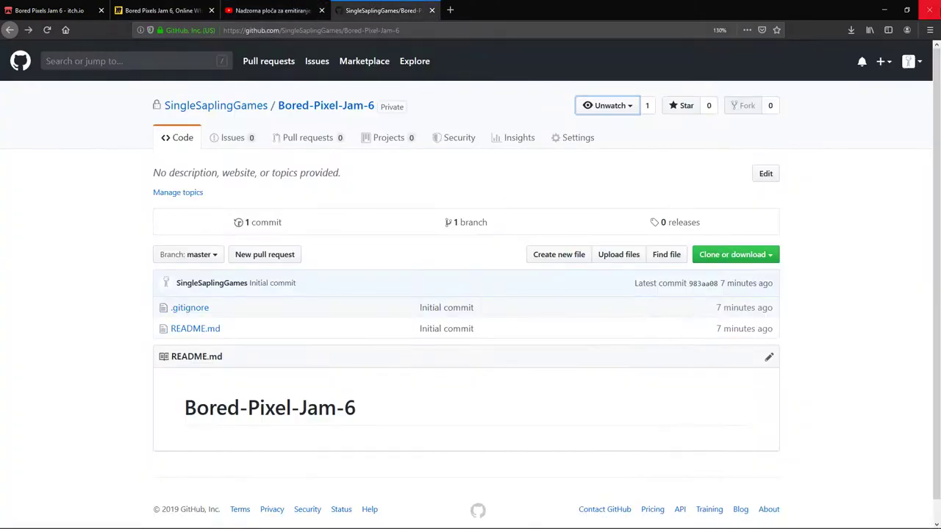
View the SampleScene in Unity, check the stream dashboard in Firefox, and return to the GitHub repository
{"action": "left_click", "coordinate": [885, 10]}
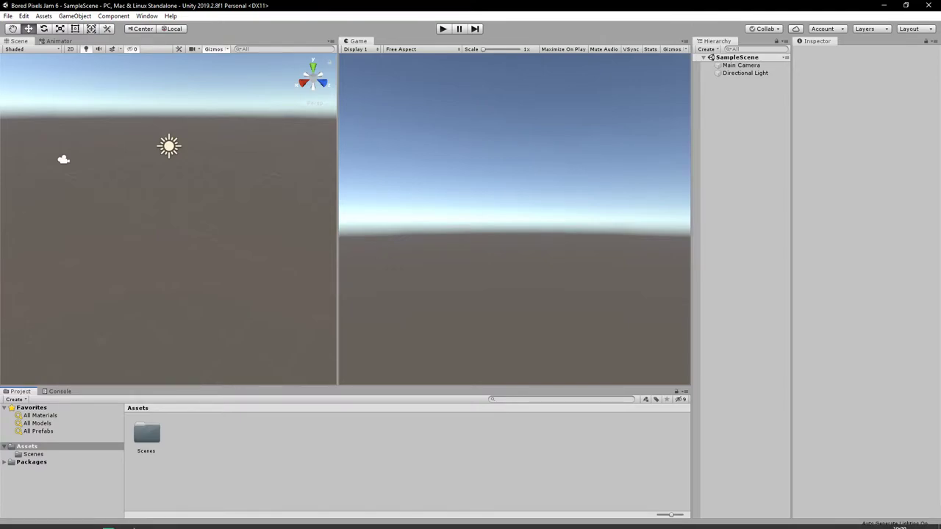
{"action": "mouse_move", "coordinate": [132, 519]}
{"action": "left_click", "coordinate": [81, 470]}
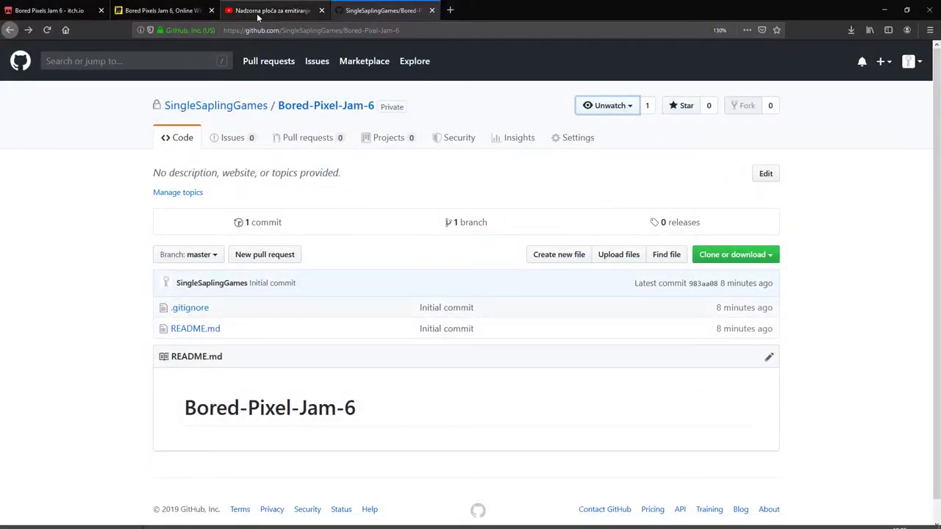
{"action": "left_click", "coordinate": [274, 11]}
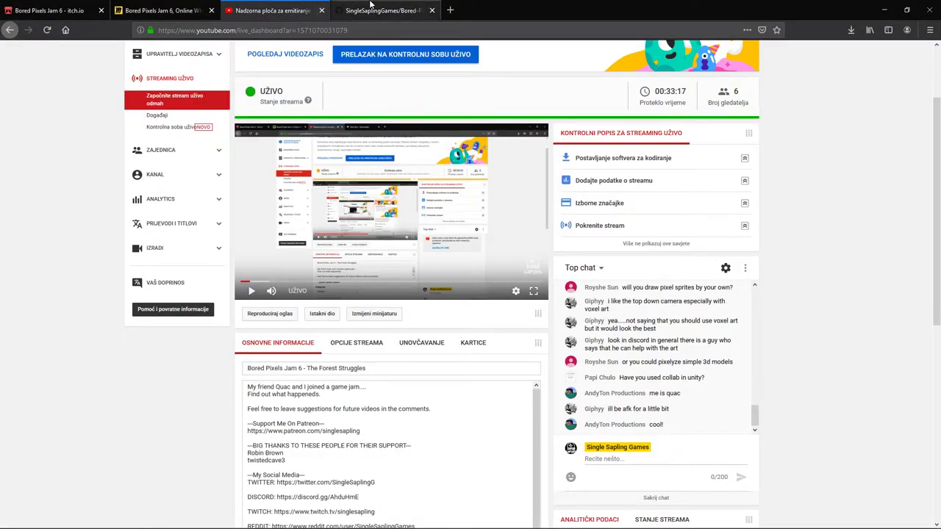
{"action": "left_click", "coordinate": [380, 8]}
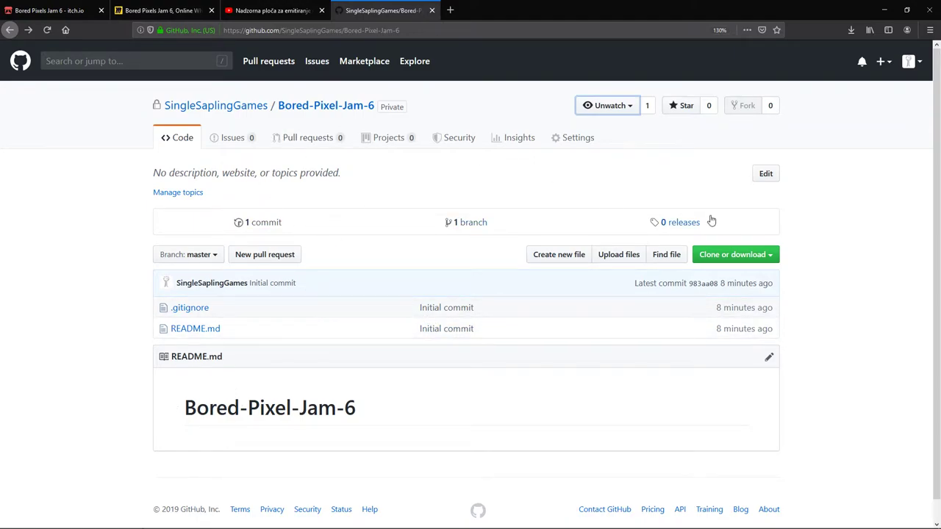
View the repository's clone and download options, and close them without choosing one
{"action": "left_click", "coordinate": [772, 256]}
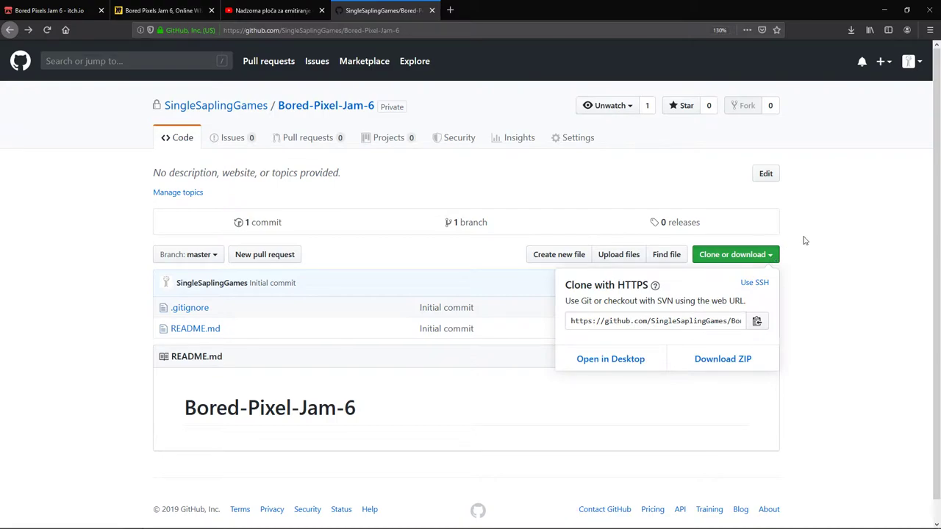
{"action": "left_click", "coordinate": [804, 240]}
{"action": "left_click", "coordinate": [763, 255]}
{"action": "left_click", "coordinate": [808, 235]}
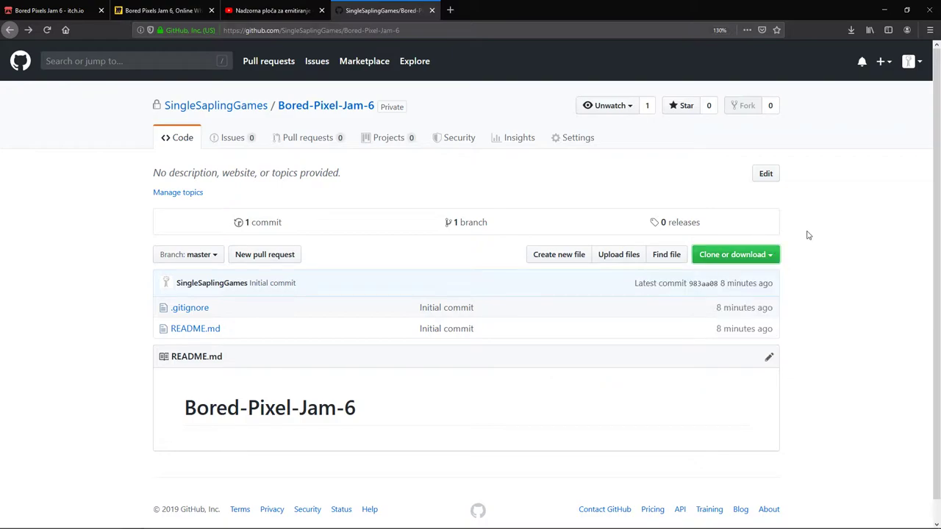
Open YouTube in a new browser tab and search for "brackeys github"
{"action": "left_click", "coordinate": [450, 11]}
{"action": "left_click", "coordinate": [234, 265]}
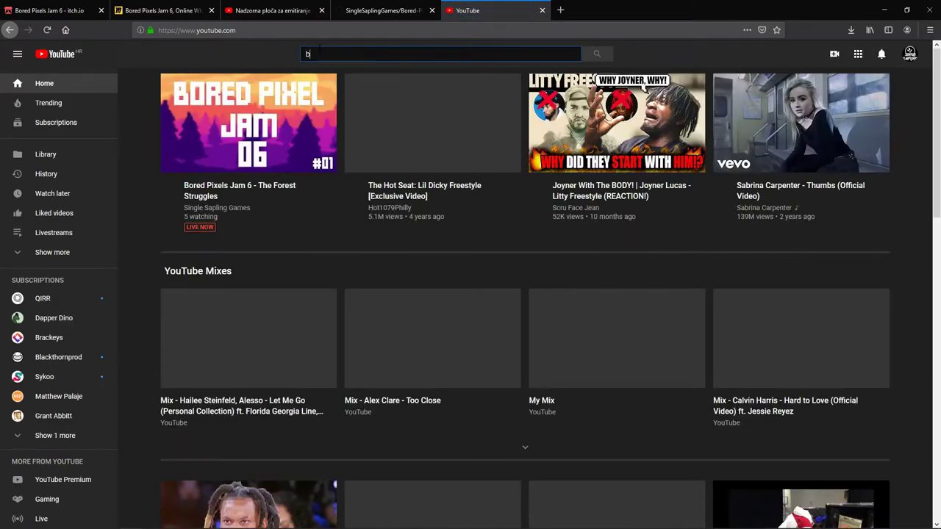
{"action": "left_click", "coordinate": [297, 60]}
{"action": "type", "text": "brack"}
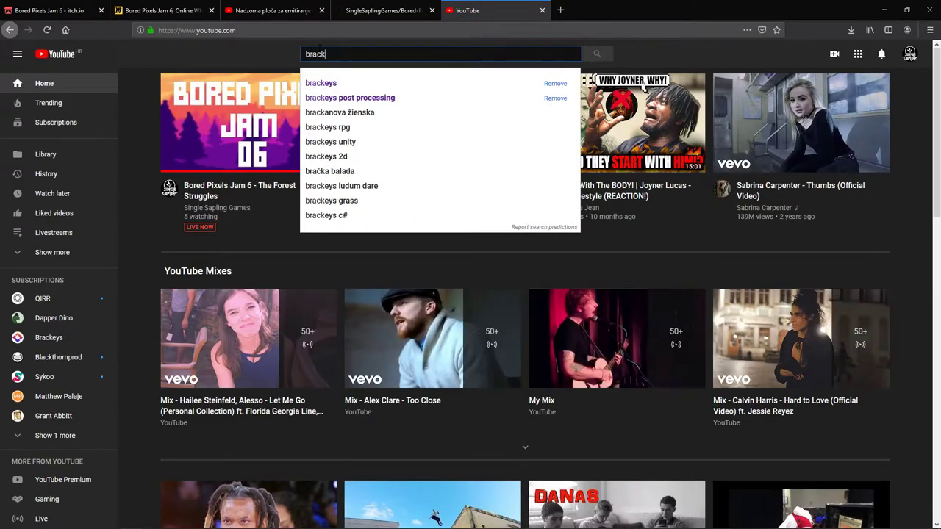
{"action": "type", "text": "eys gith"}
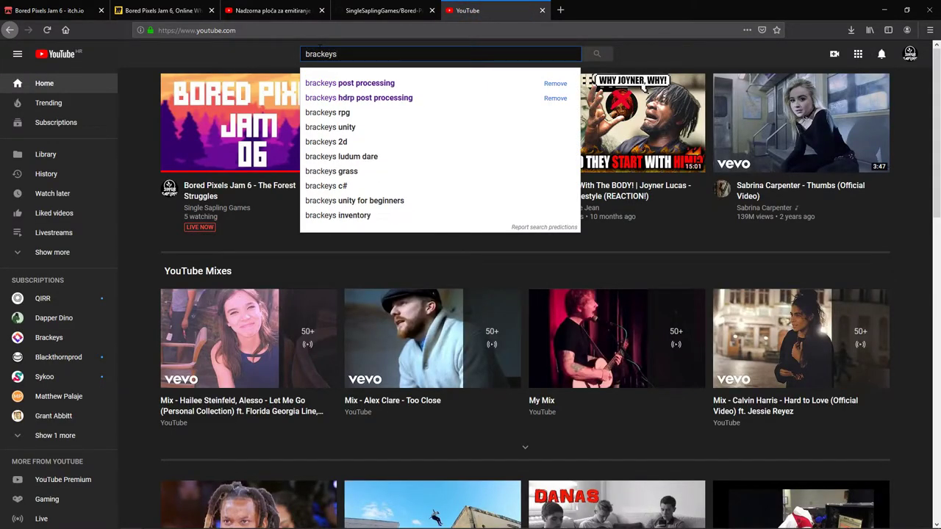
{"action": "key", "text": "BackSpace"}
{"action": "type", "text": "github"}
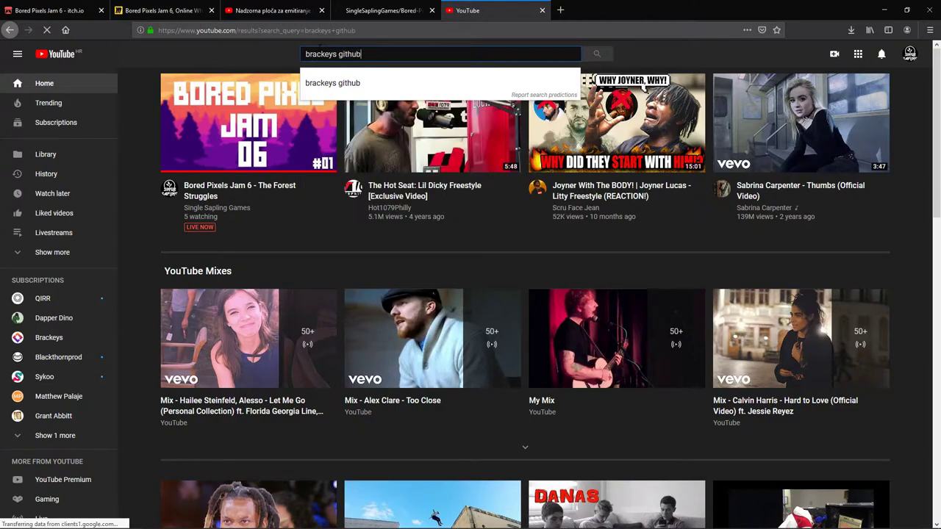
{"action": "key", "text": "Return"}
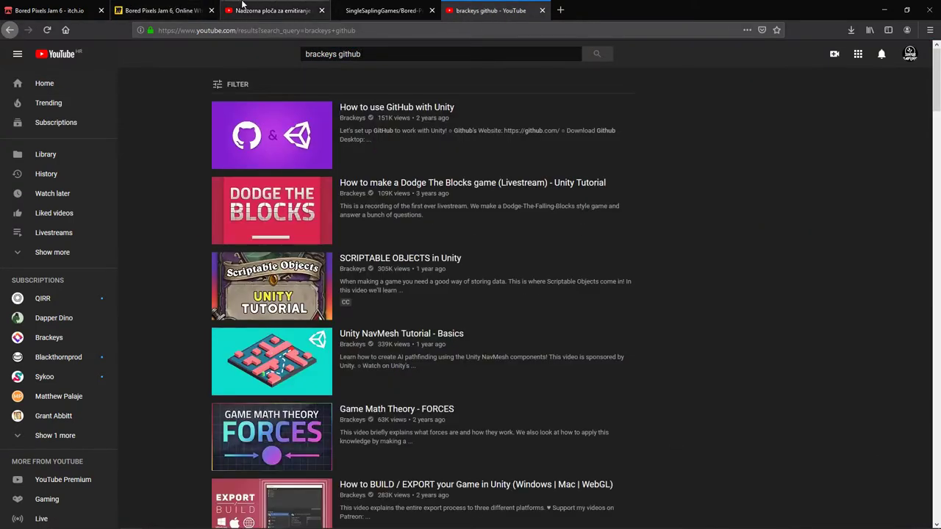
Check the stream dashboard briefly, and open the Brackeys video "How to use GitHub with Unity", skipping its ad
{"action": "left_click", "coordinate": [243, 5]}
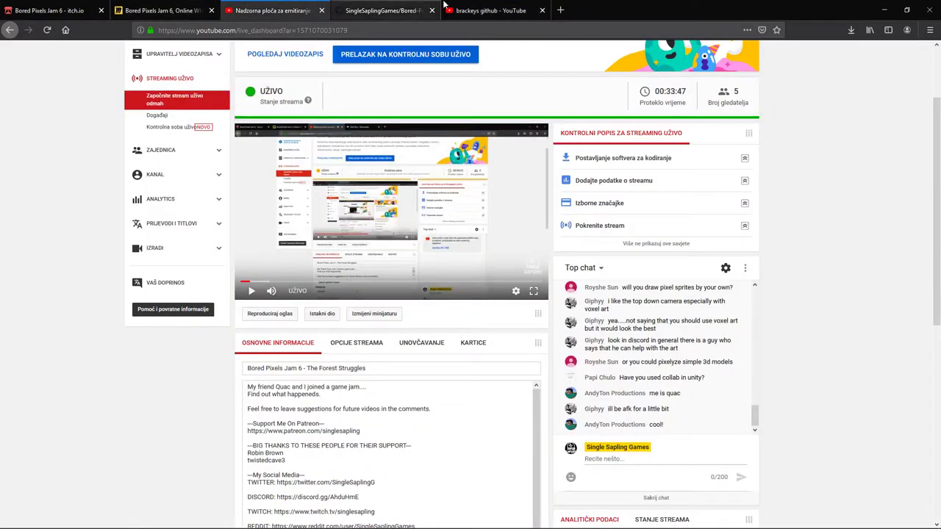
{"action": "left_click", "coordinate": [513, 7]}
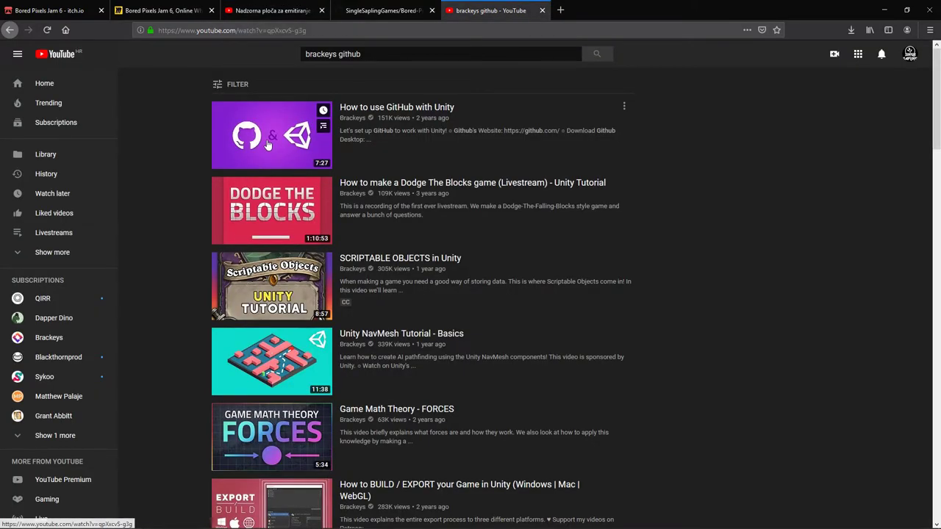
{"action": "left_click", "coordinate": [269, 145]}
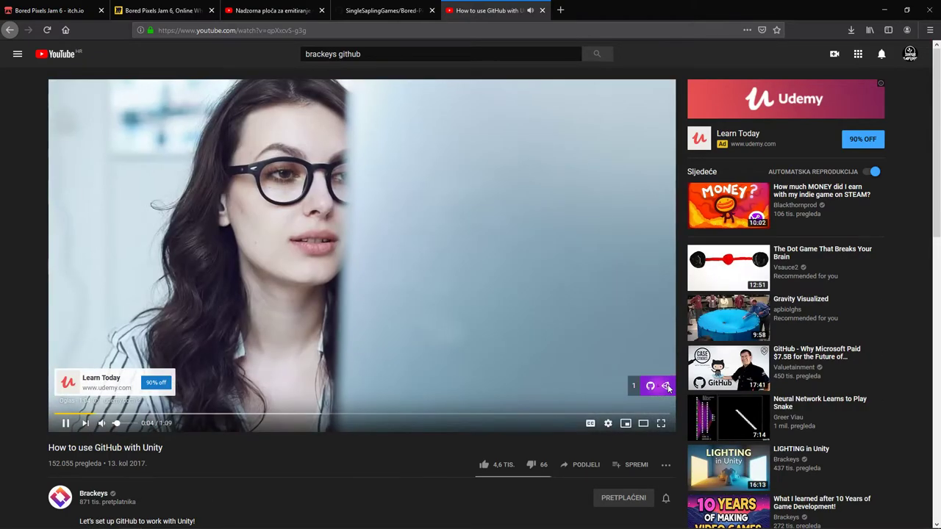
{"action": "left_click", "coordinate": [662, 386]}
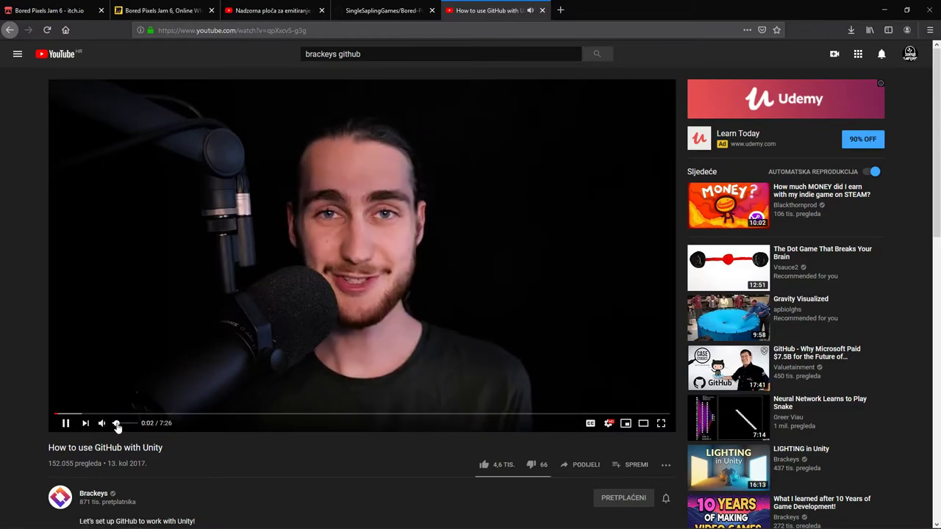
Skim the first minute of the tutorial, replay the GitHub repository explanation from about 0:22, and adjust the playback volume
{"action": "left_click", "coordinate": [99, 415]}
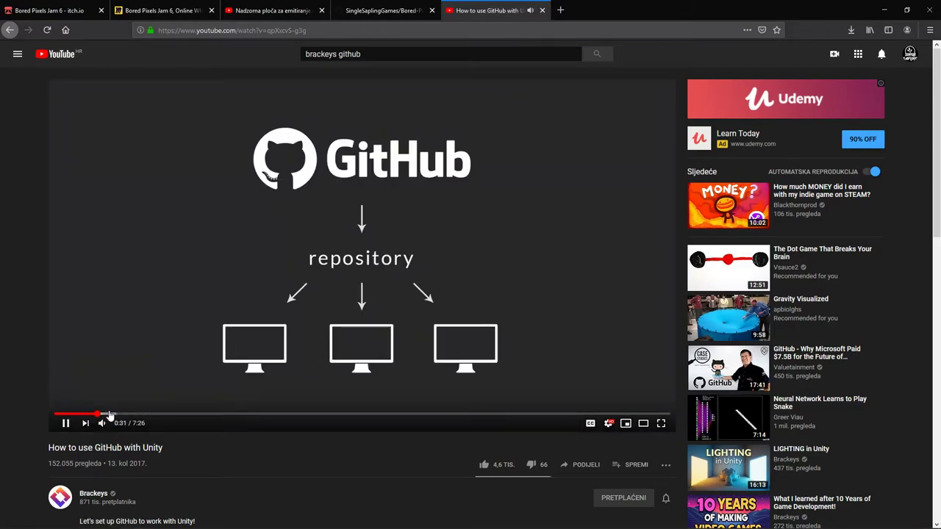
{"action": "left_click", "coordinate": [137, 415]}
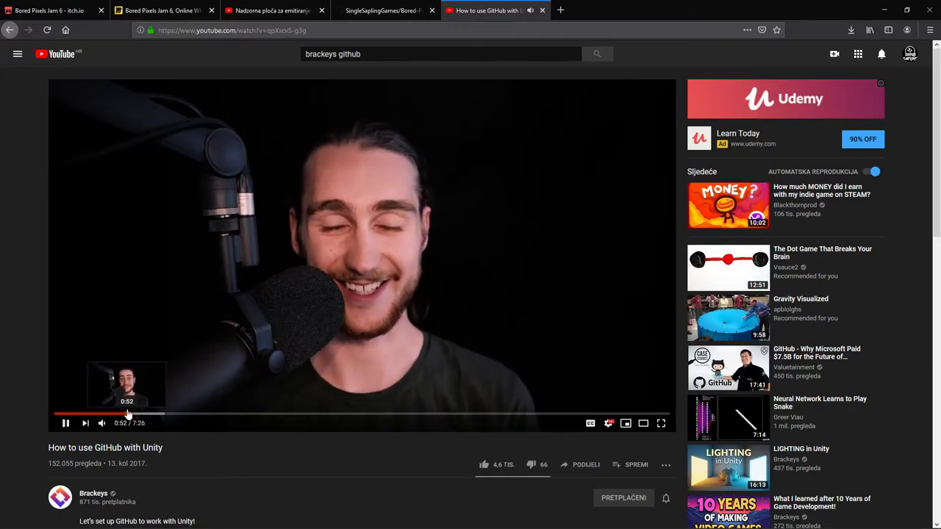
{"action": "left_click", "coordinate": [106, 415]}
{"action": "left_click", "coordinate": [262, 291]}
{"action": "left_click", "coordinate": [86, 416]}
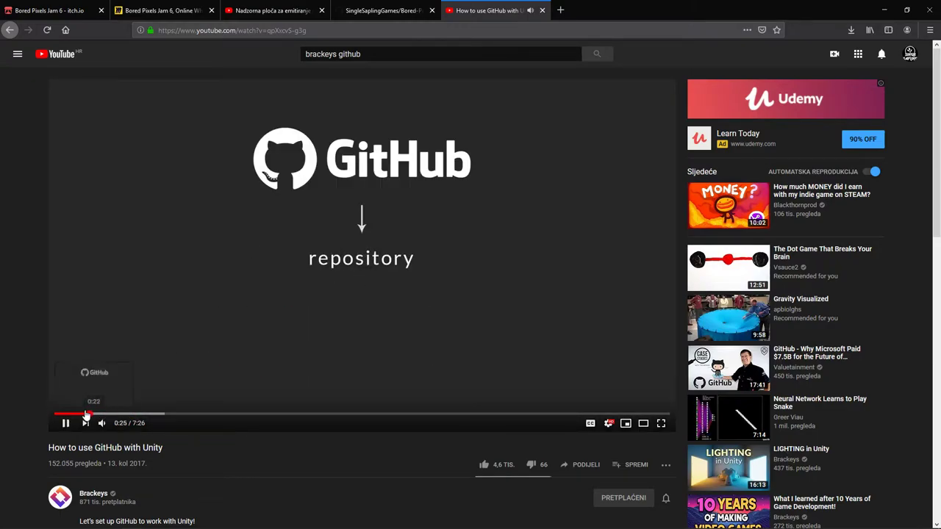
{"action": "left_click_drag", "start_coordinate": [141, 429], "coordinate": [120, 431]}
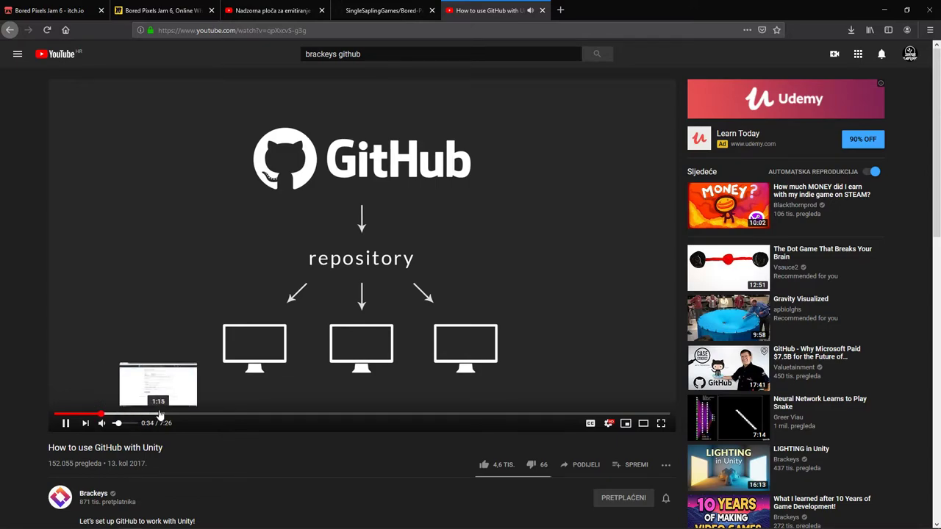
Skim the tutorial's repository creation, .gitignore and README editing parts from about 1:15 to 2:45
{"action": "left_click", "coordinate": [154, 415]}
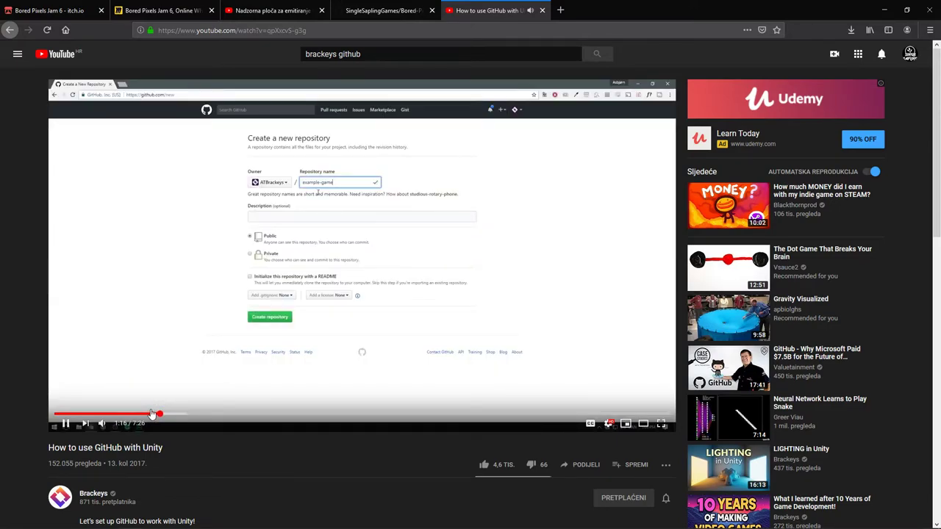
{"action": "left_click", "coordinate": [180, 415]}
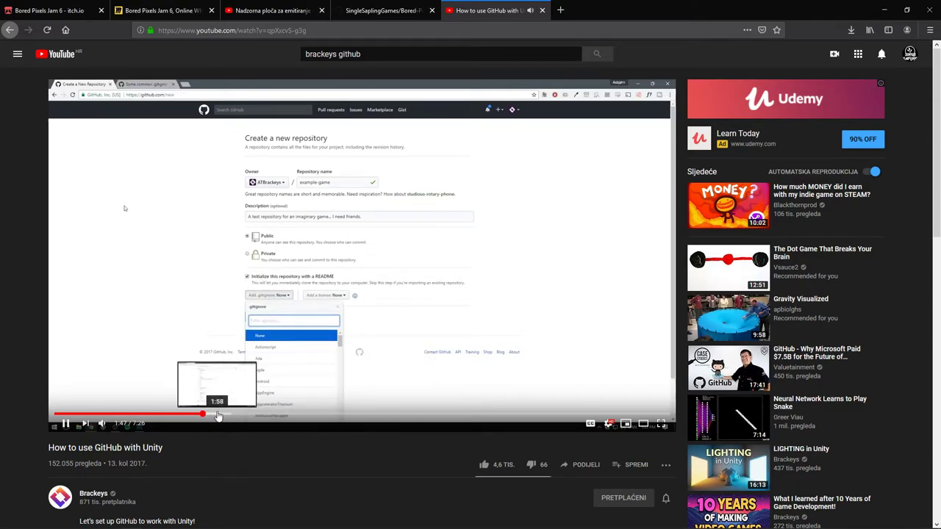
{"action": "left_click", "coordinate": [217, 416]}
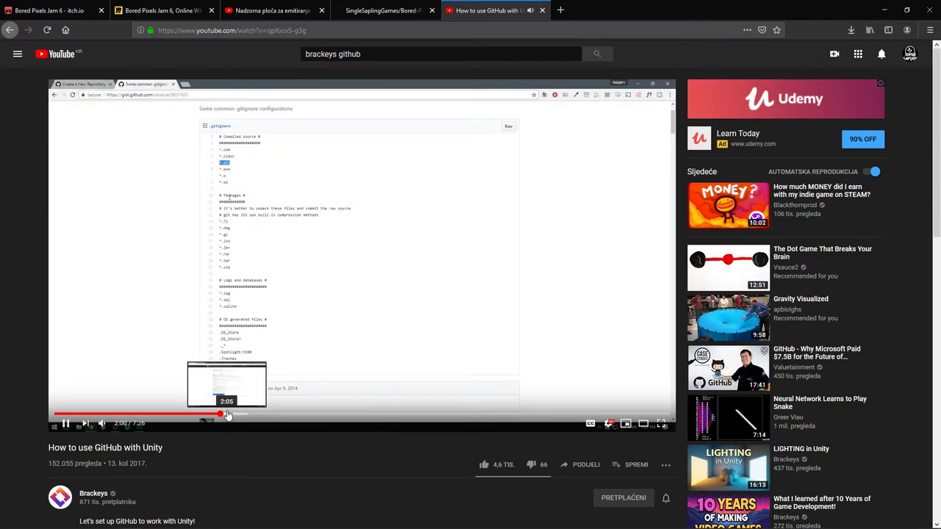
{"action": "left_click", "coordinate": [236, 415]}
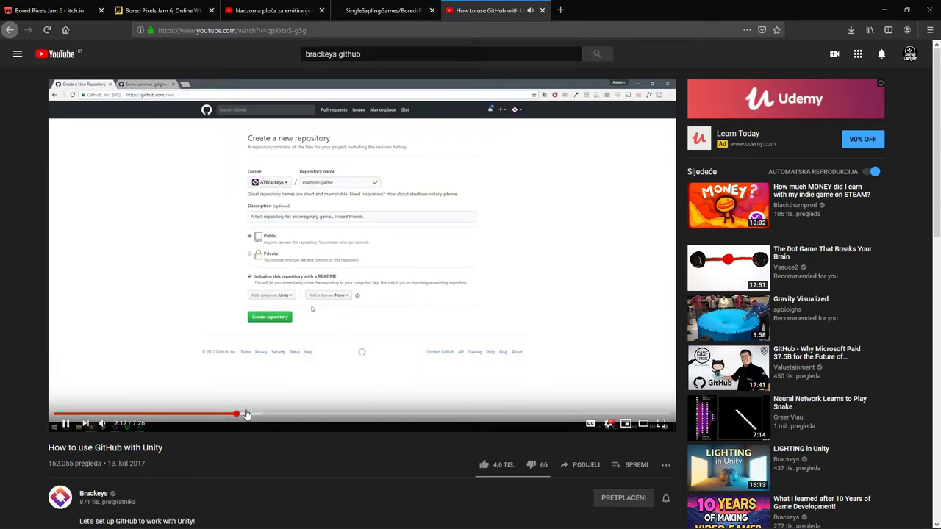
{"action": "left_click", "coordinate": [250, 415]}
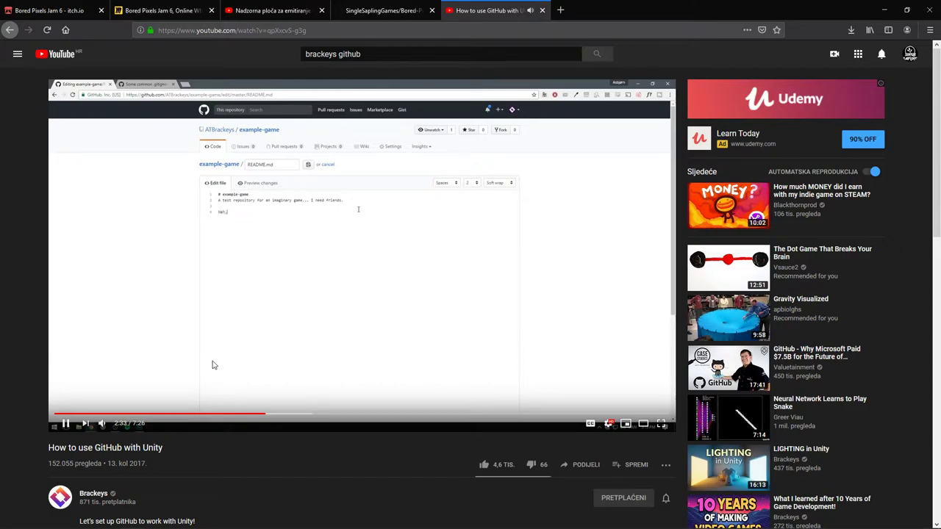
{"action": "left_click", "coordinate": [281, 419]}
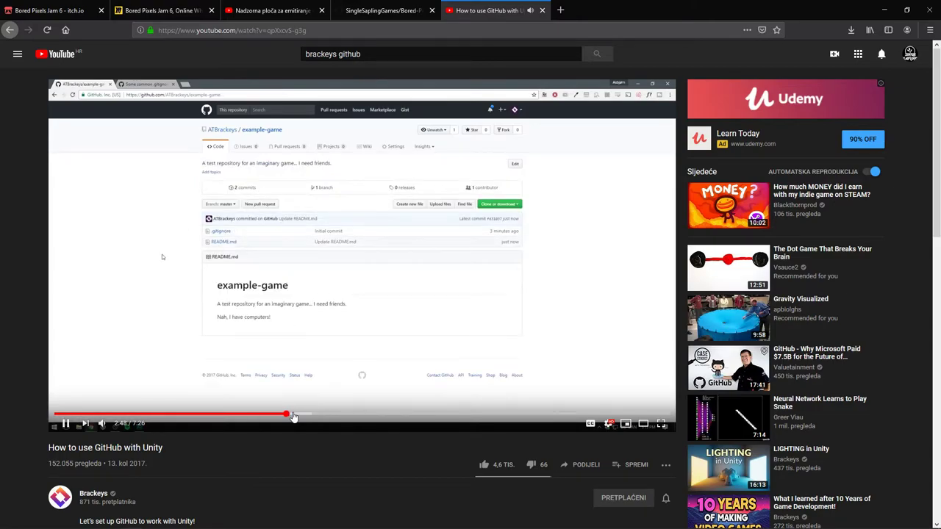
Pause the tutorial, check the stream dashboard, return to the video, and play a little more before pausing at 2:51
{"action": "key", "text": "space"}
{"action": "left_click", "coordinate": [312, 6]}
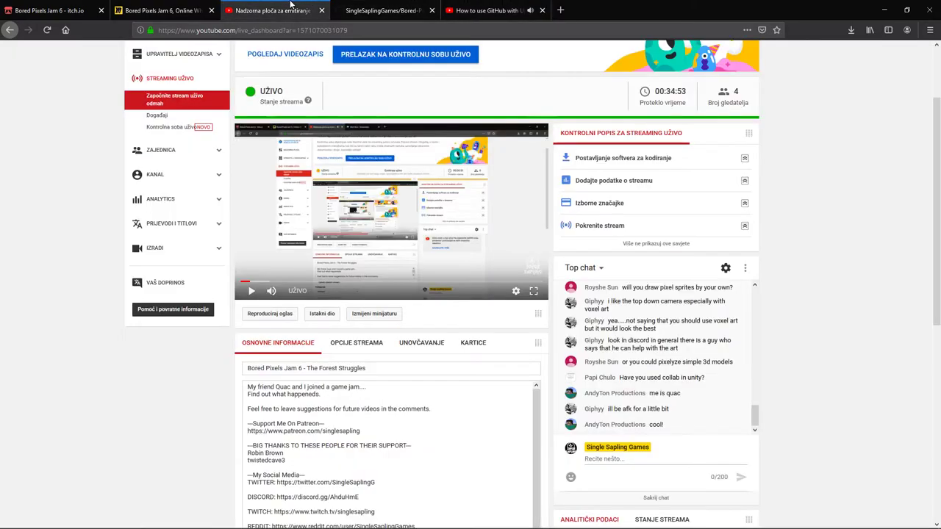
{"action": "left_click", "coordinate": [489, 9]}
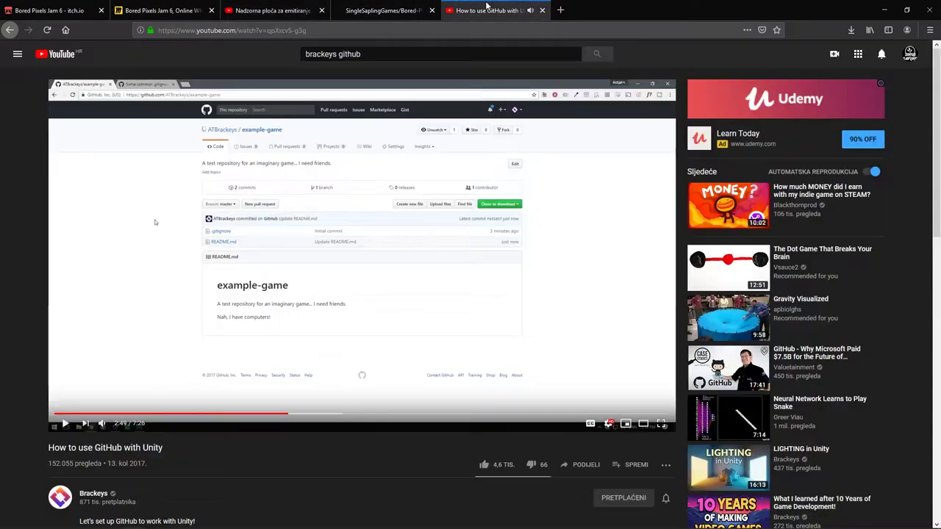
{"action": "left_click", "coordinate": [342, 190]}
{"action": "left_click", "coordinate": [339, 189]}
{"action": "left_click", "coordinate": [257, 285]}
{"action": "left_click", "coordinate": [297, 342]}
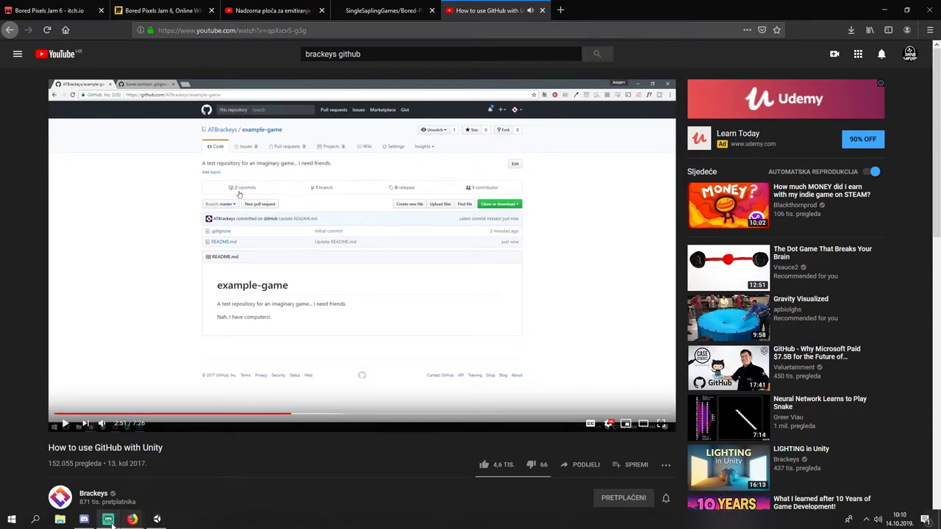
Check Streamlabs OBS and the Dev Forest general channel in Discord, and return to Firefox to continue the tutorial from about 3:00
{"action": "left_click", "coordinate": [109, 520]}
{"action": "left_click", "coordinate": [84, 519]}
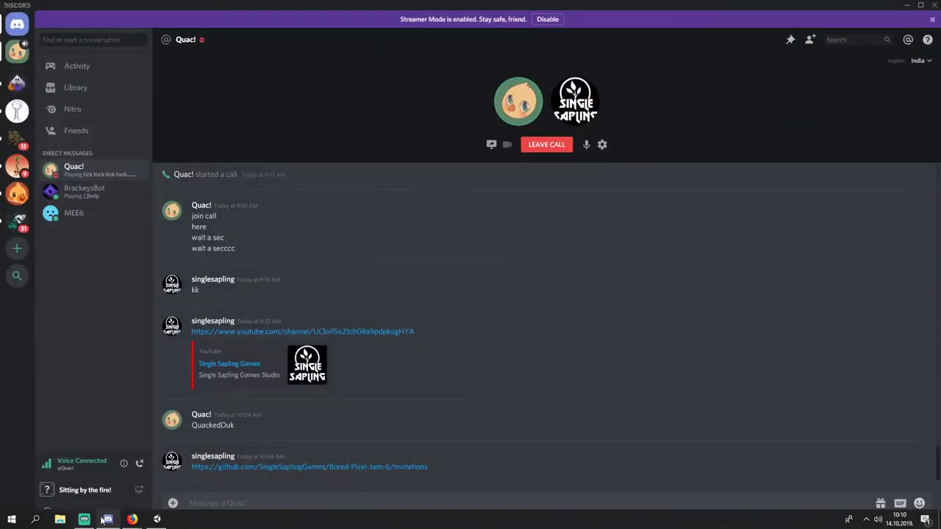
{"action": "left_click", "coordinate": [17, 110]}
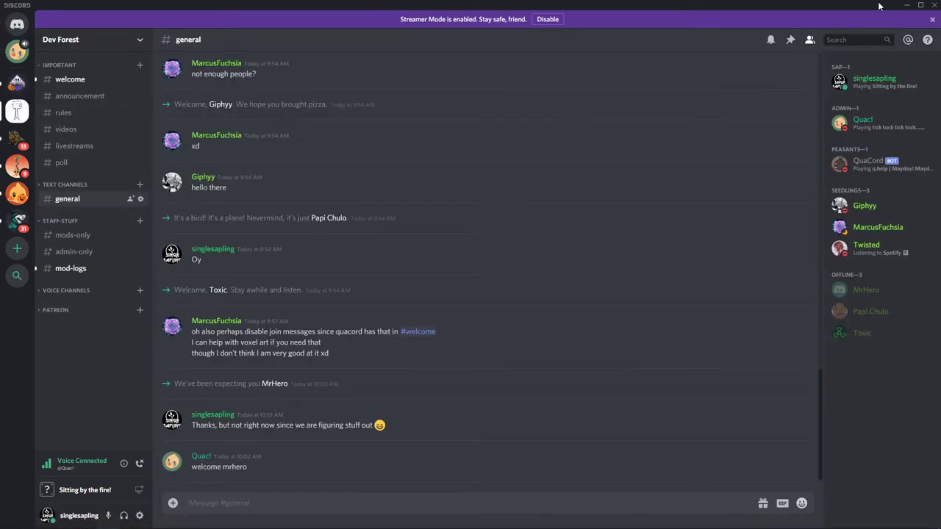
{"action": "left_click", "coordinate": [906, 6]}
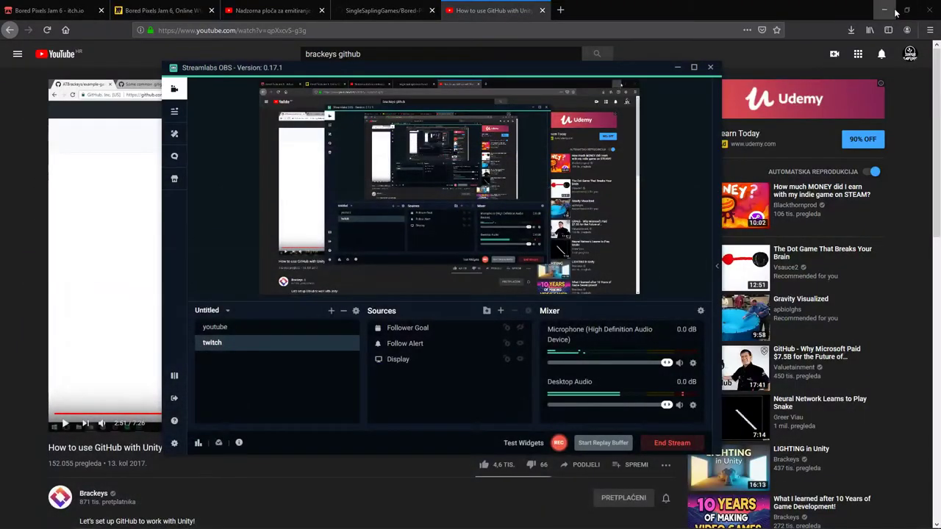
{"action": "left_click", "coordinate": [678, 67]}
{"action": "left_click", "coordinate": [152, 377]}
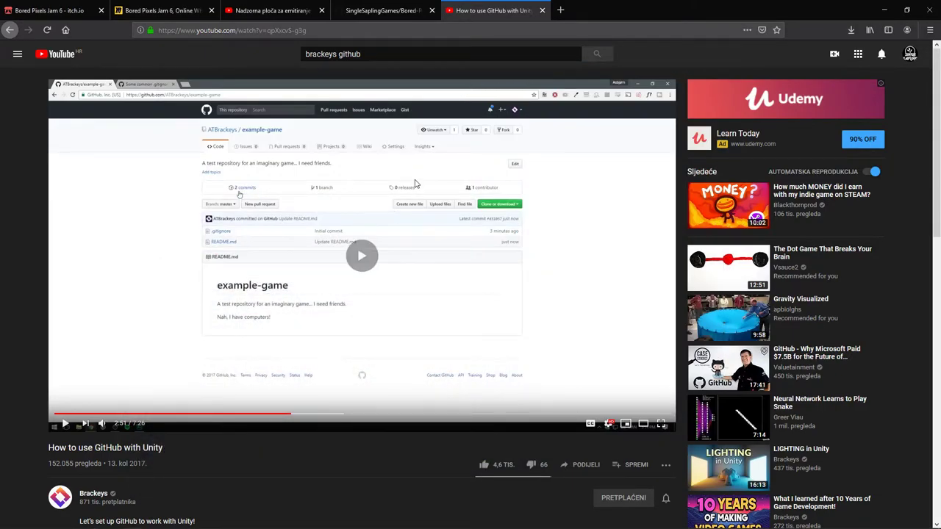
{"action": "left_click", "coordinate": [305, 417]}
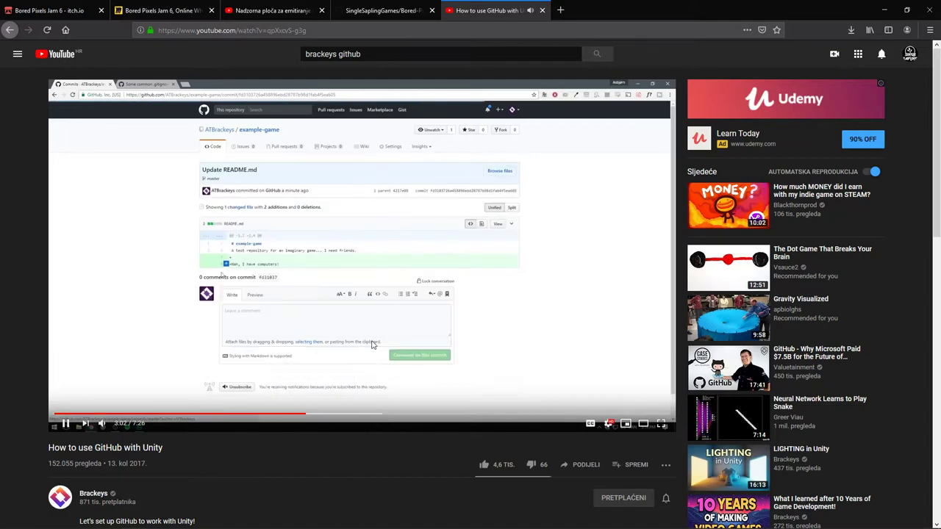
Skip the tutorial ahead from 3:02 to the GitHub Desktop download part at about 3:14 and pause it
{"action": "left_click", "coordinate": [360, 345]}
{"action": "left_click", "coordinate": [351, 350]}
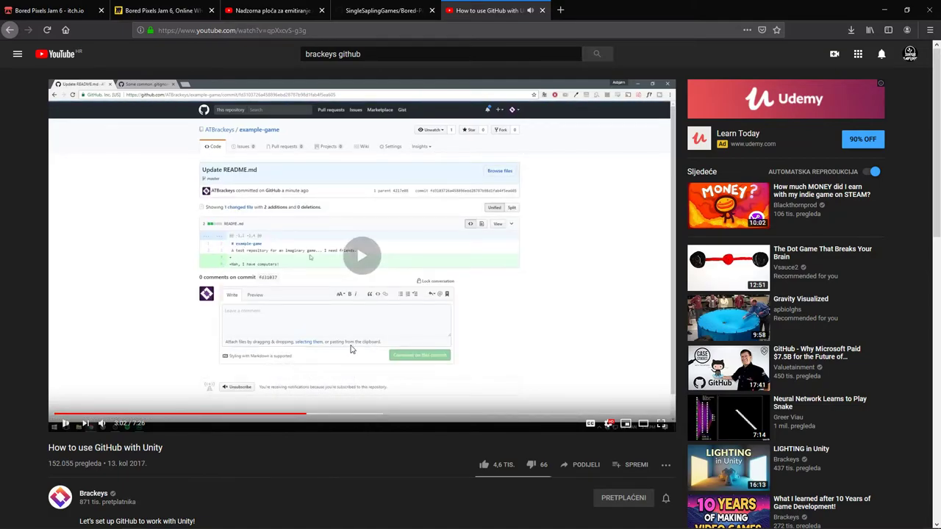
{"action": "left_click", "coordinate": [320, 417]}
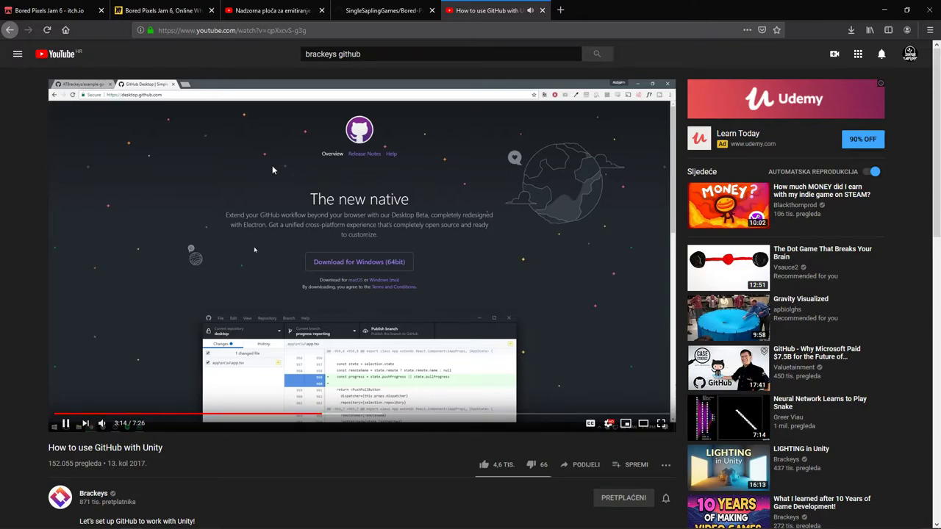
{"action": "left_click", "coordinate": [332, 186]}
Search for GitHub Desktop in a new browser tab and save its Windows (64bit) installer from the official download page
{"action": "left_click", "coordinate": [560, 10]}
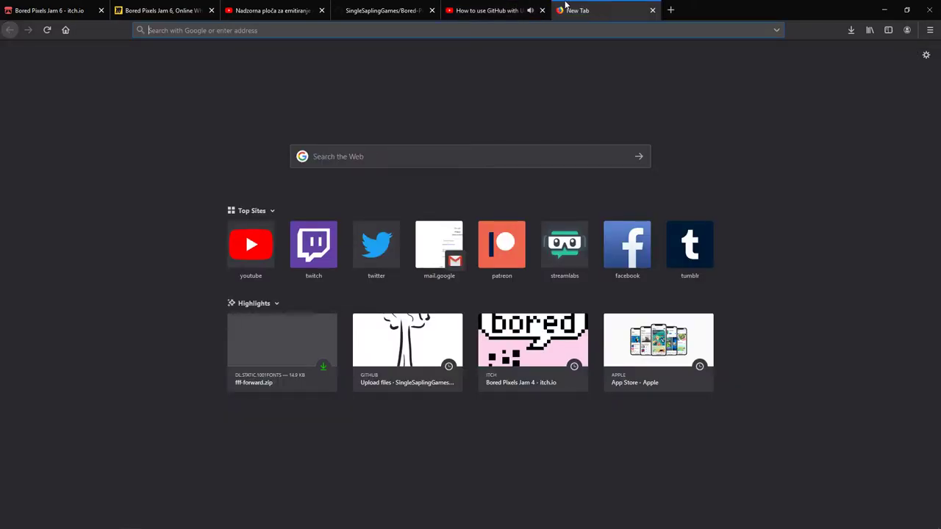
{"action": "type", "text": "github.com"}
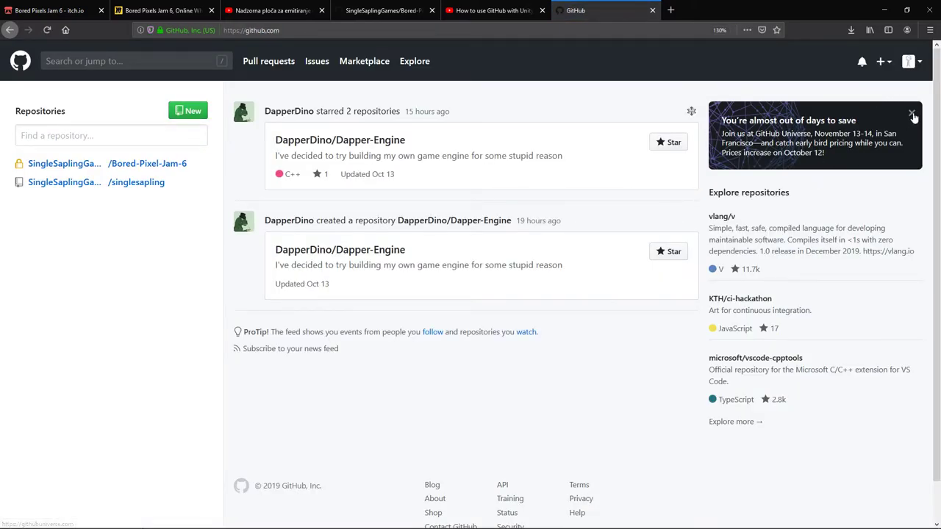
{"action": "left_click", "coordinate": [558, 30]}
{"action": "type", "text": "gith"}
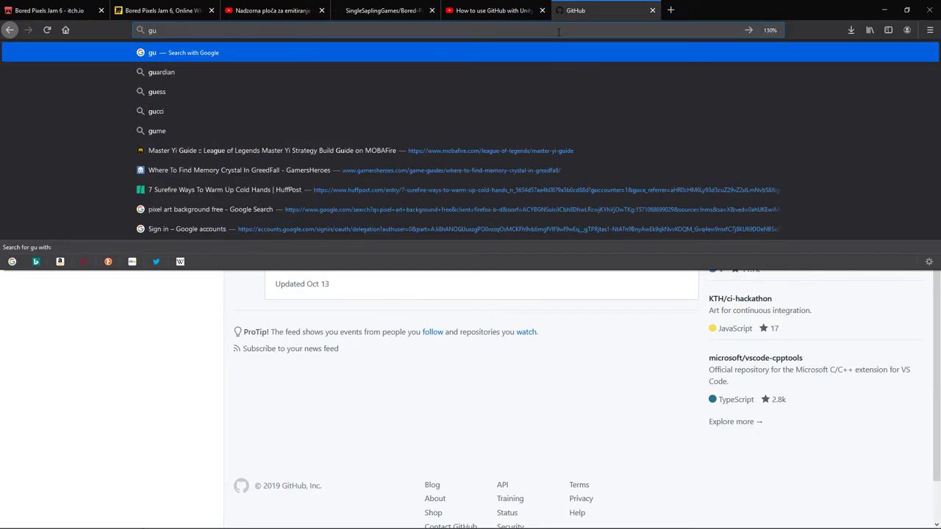
{"action": "type", "text": "ub desktop"}
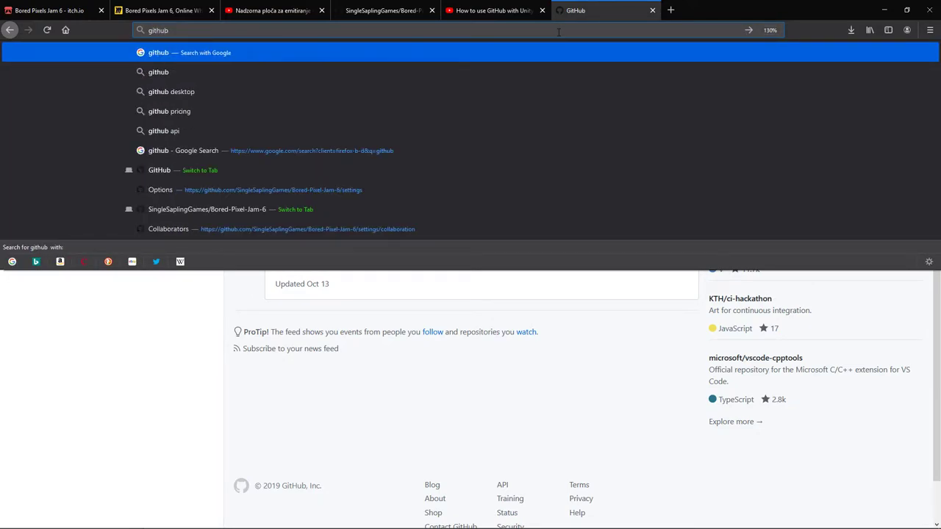
{"action": "key", "text": "Return"}
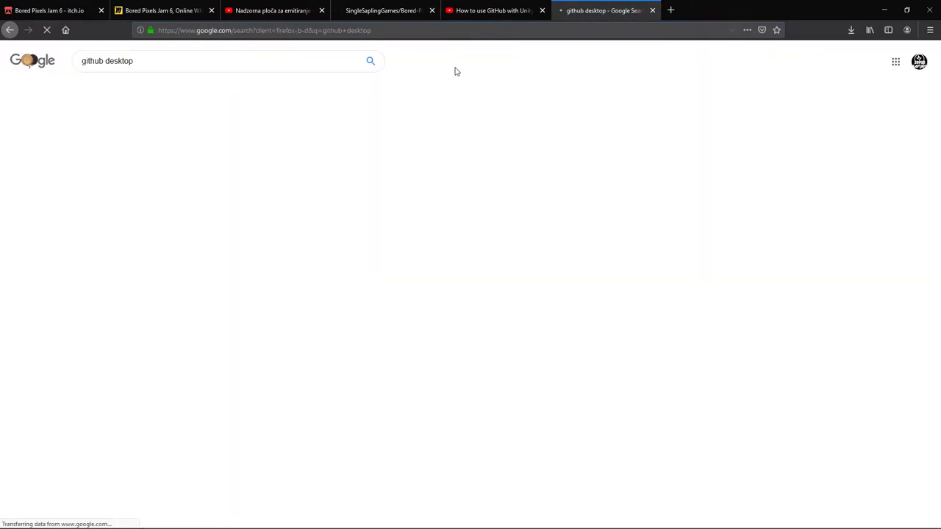
{"action": "left_click", "coordinate": [206, 131]}
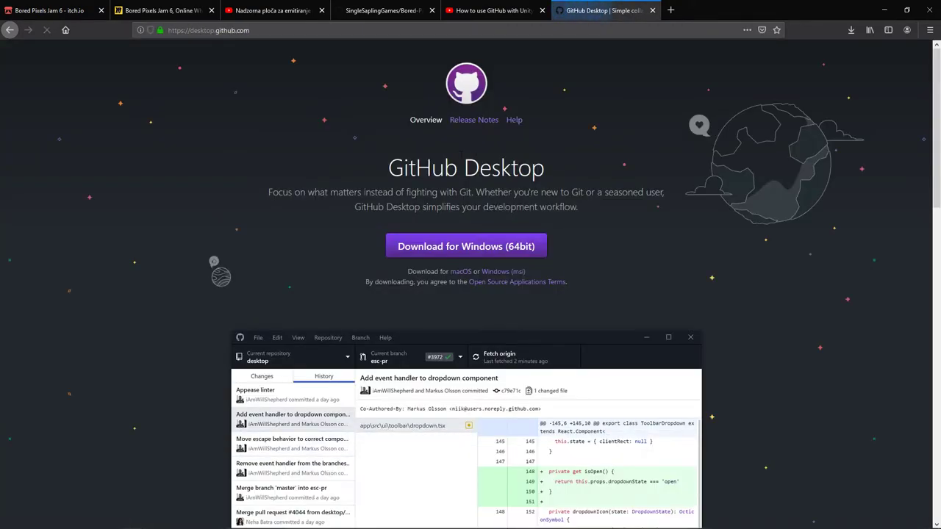
{"action": "left_click", "coordinate": [466, 246]}
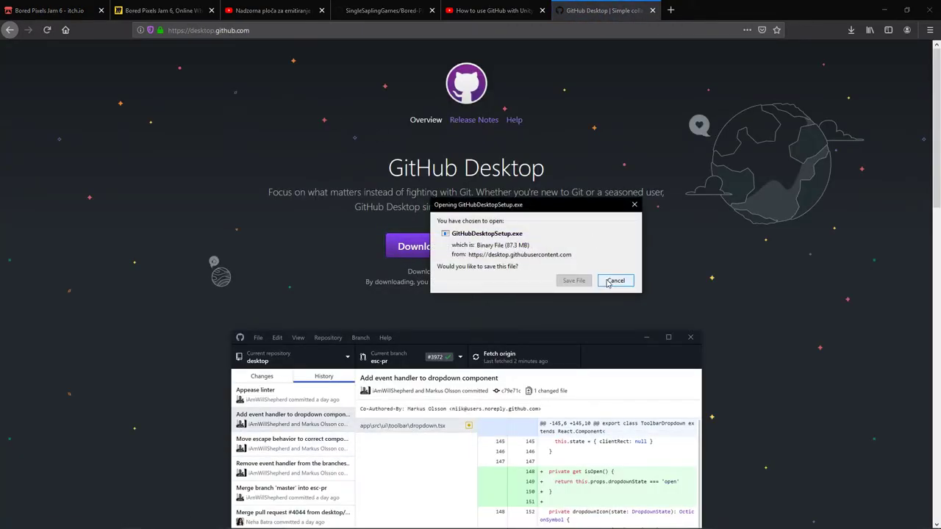
{"action": "left_click", "coordinate": [573, 282]}
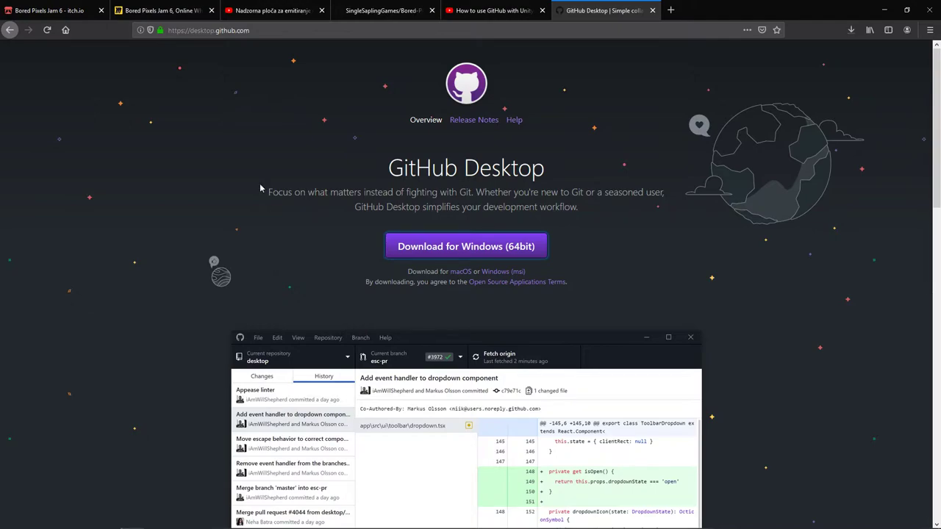
Check the live chat on the stream dashboard and return to the GitHub Desktop page
{"action": "left_click", "coordinate": [162, 10]}
{"action": "left_click", "coordinate": [261, 6]}
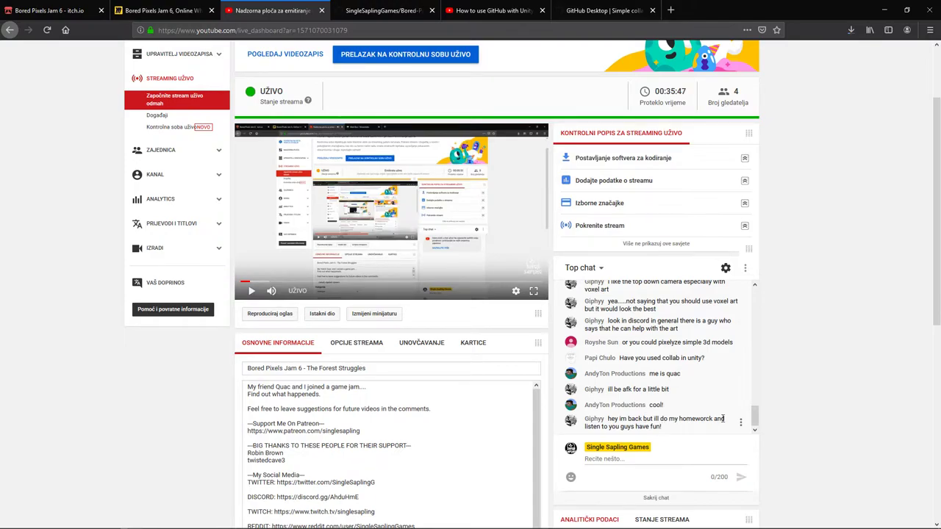
{"action": "left_click", "coordinate": [599, 10]}
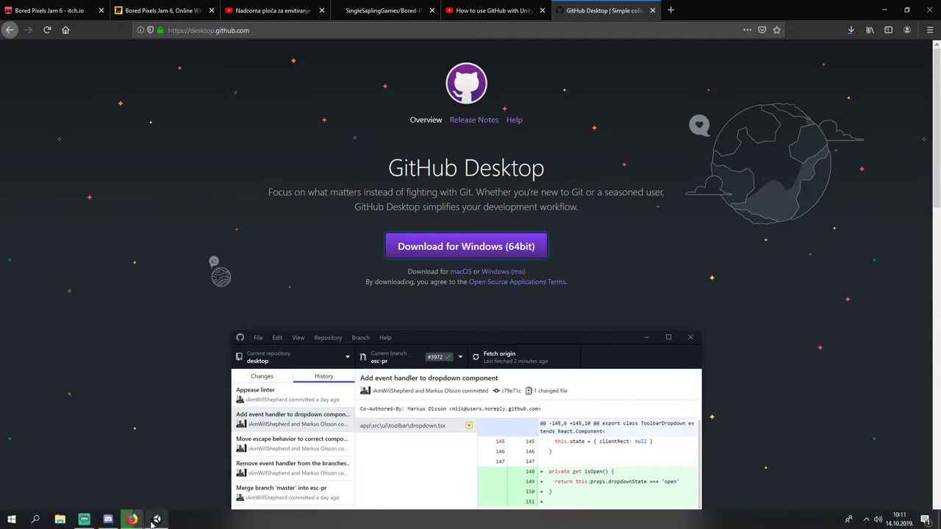
{"action": "mouse_move", "coordinate": [144, 518]}
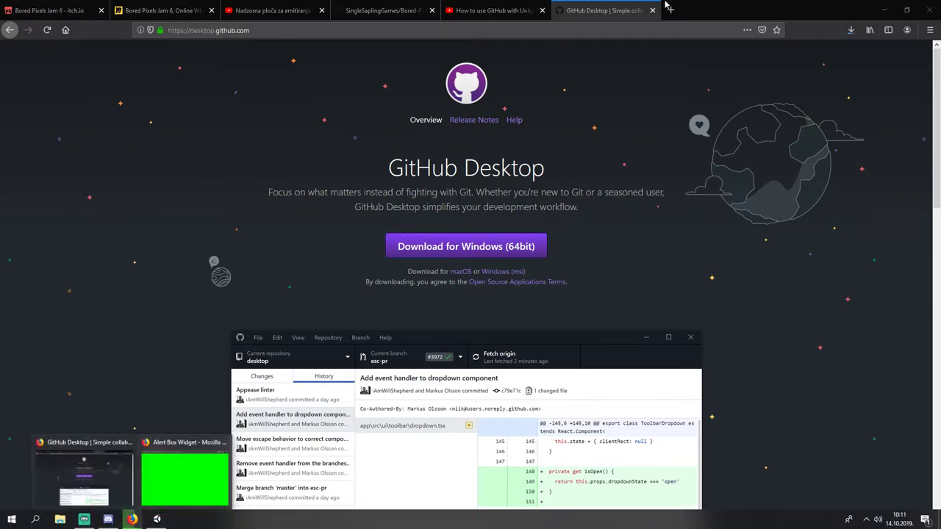
Check the download progress of GitHubDesktopSetup.exe and dismiss the prompt for opening roboto.zip
{"action": "left_click", "coordinate": [850, 31]}
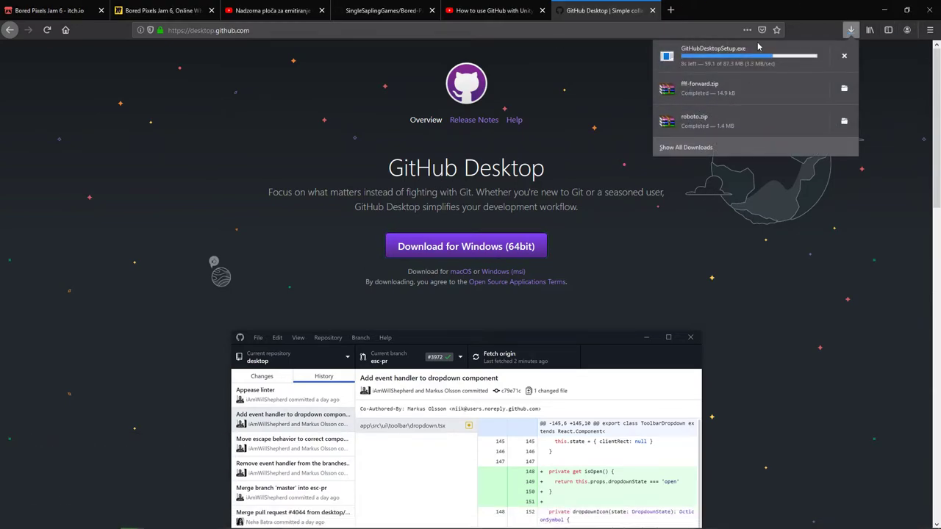
{"action": "left_click", "coordinate": [769, 130]}
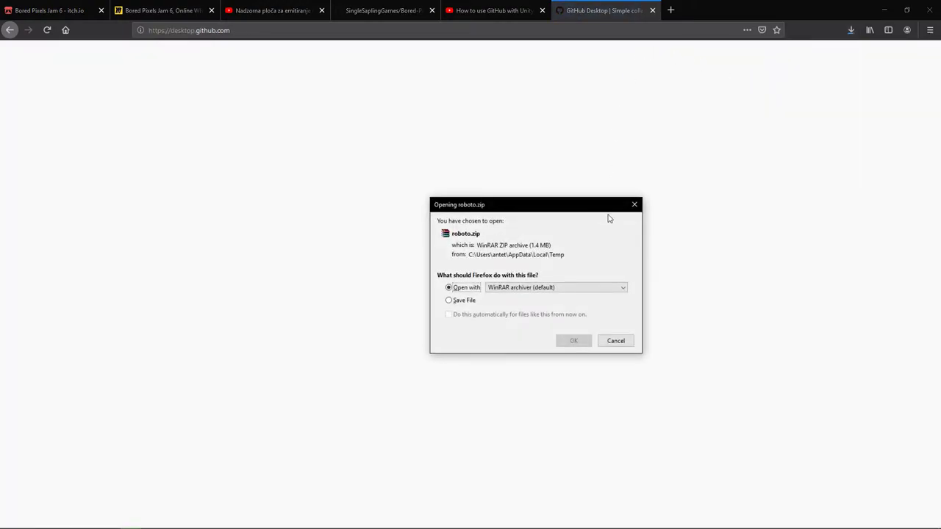
{"action": "left_click", "coordinate": [635, 204]}
{"action": "left_click", "coordinate": [848, 32]}
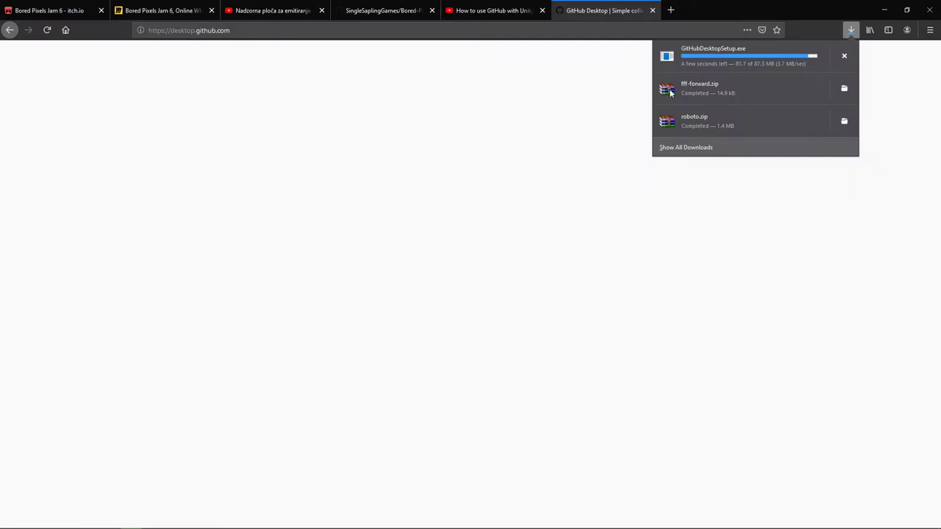
Check the stream chat again and run the downloaded GitHubDesktopSetup.exe
{"action": "left_click", "coordinate": [272, 11]}
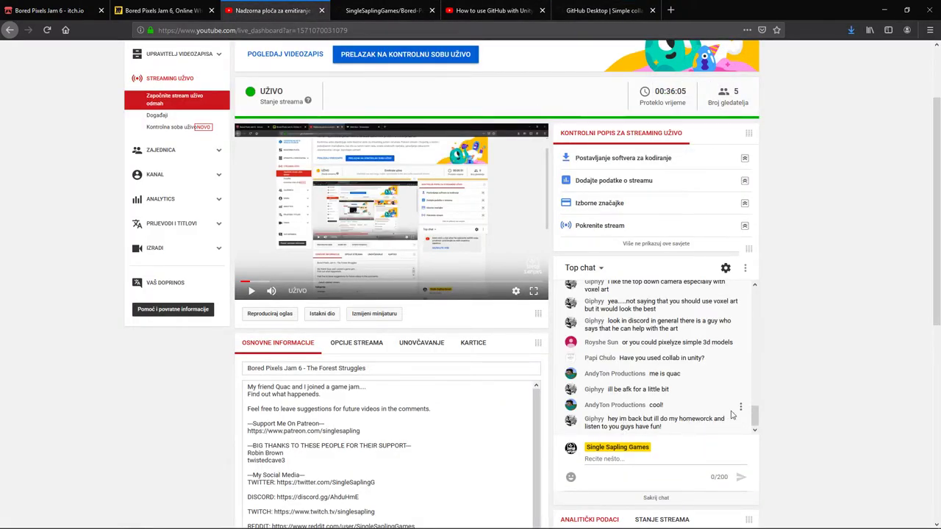
{"action": "left_click", "coordinate": [622, 6]}
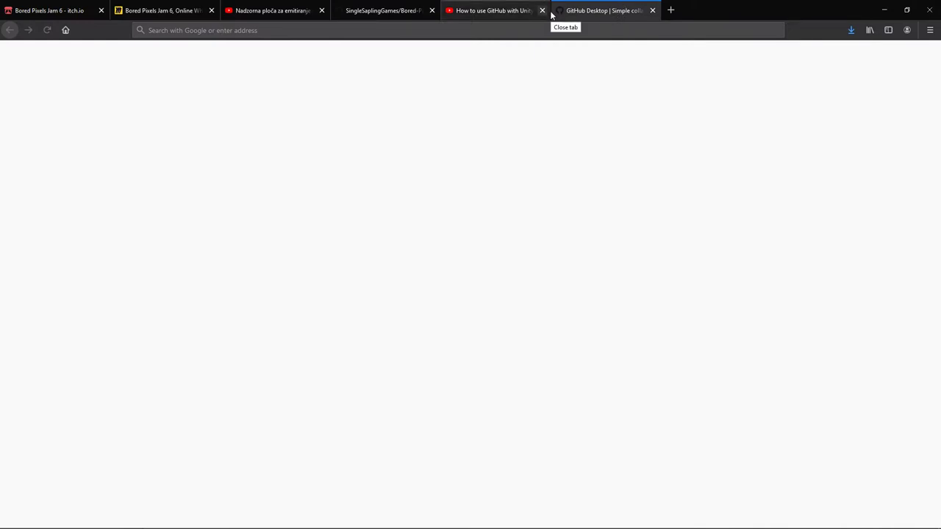
{"action": "left_click", "coordinate": [489, 9]}
{"action": "left_click", "coordinate": [598, 7]}
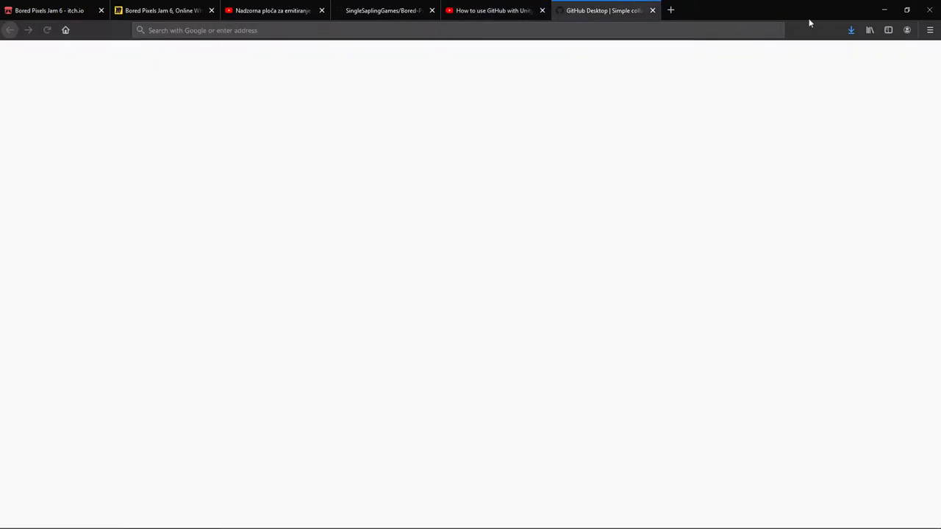
{"action": "left_click", "coordinate": [856, 34]}
{"action": "left_click", "coordinate": [707, 51]}
Resume the tutorial from 3:15, skip to the GitHub Desktop sign-in options at about 3:43, and pause it there
{"action": "left_click", "coordinate": [494, 13]}
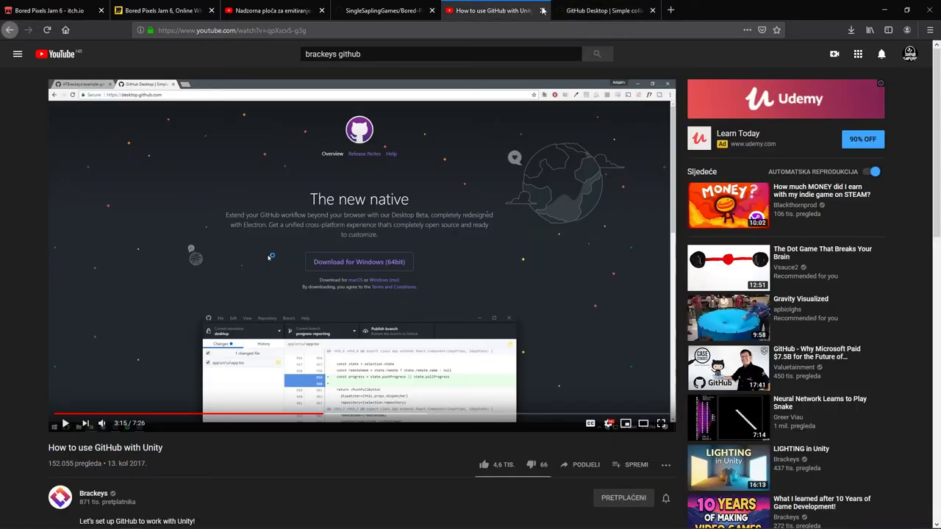
{"action": "left_click", "coordinate": [620, 9]}
{"action": "left_click", "coordinate": [501, 11]}
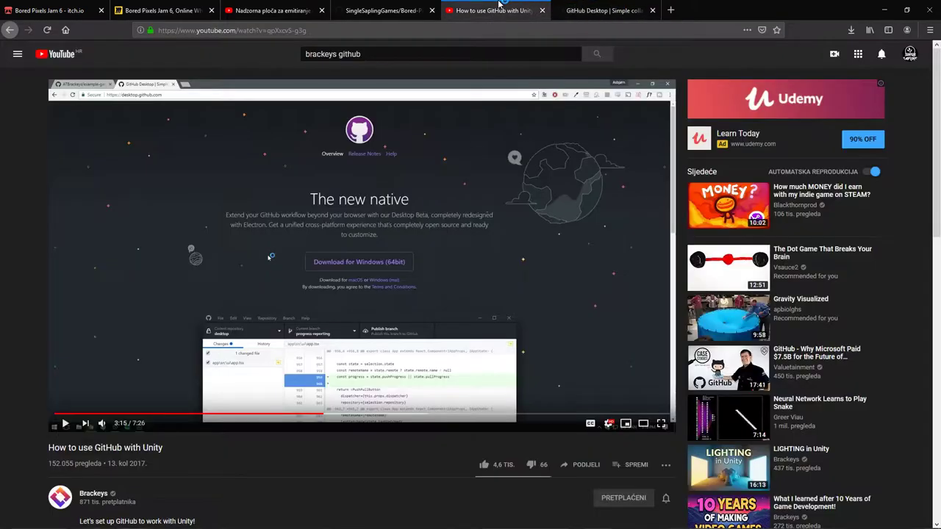
{"action": "left_click", "coordinate": [581, 9]}
{"action": "left_click", "coordinate": [477, 7]}
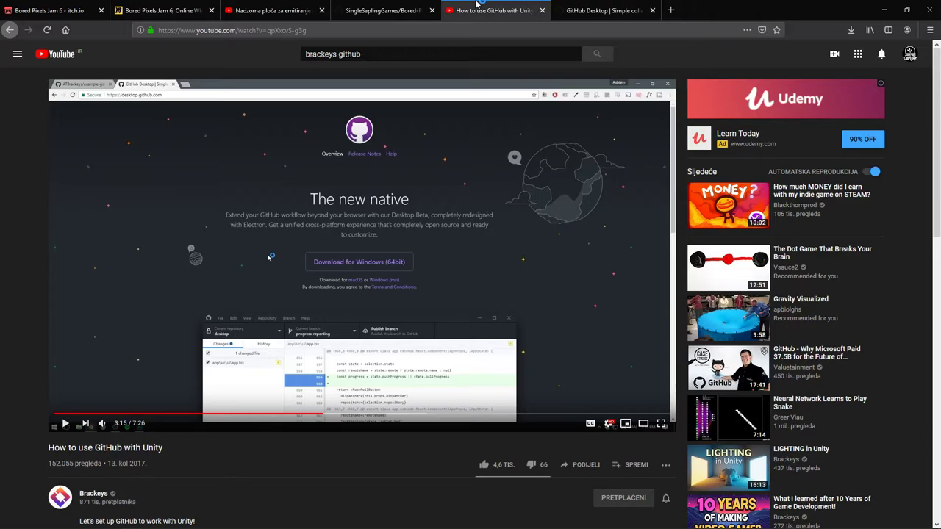
{"action": "left_click", "coordinate": [380, 263]}
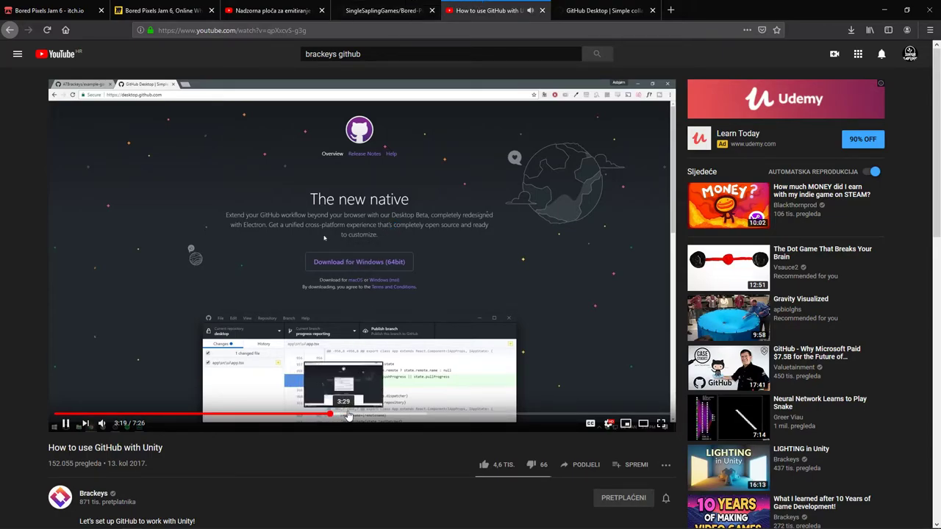
{"action": "left_click", "coordinate": [348, 416]}
{"action": "left_click", "coordinate": [361, 416]}
{"action": "key", "text": "space"}
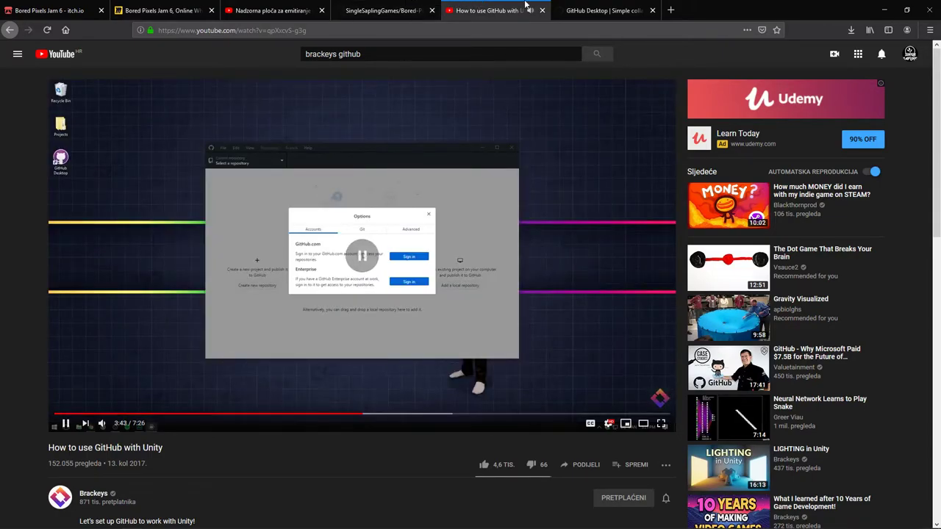
Run GitHubDesktopSetup.exe from the browser's downloads once more and close the GitHub Desktop page
{"action": "left_click", "coordinate": [586, 9]}
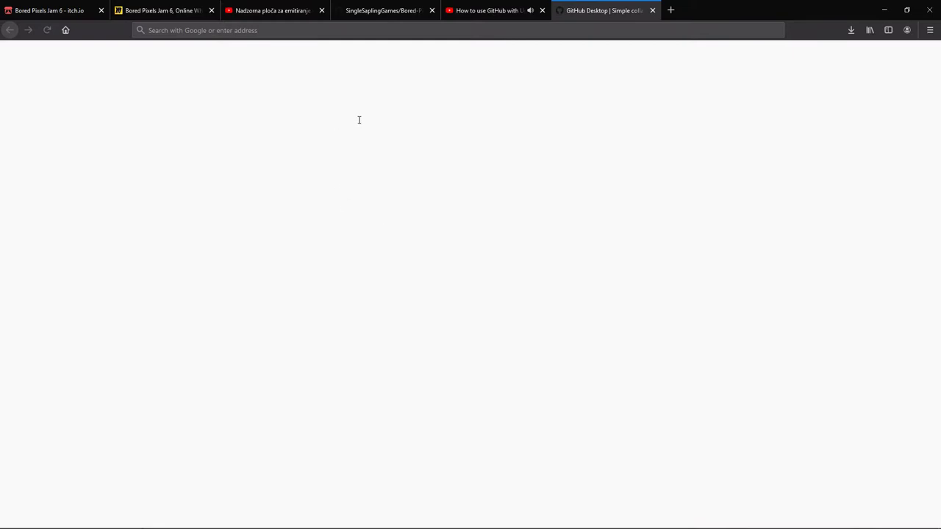
{"action": "left_click", "coordinate": [851, 30]}
{"action": "left_click", "coordinate": [708, 53]}
{"action": "left_click", "coordinate": [653, 11]}
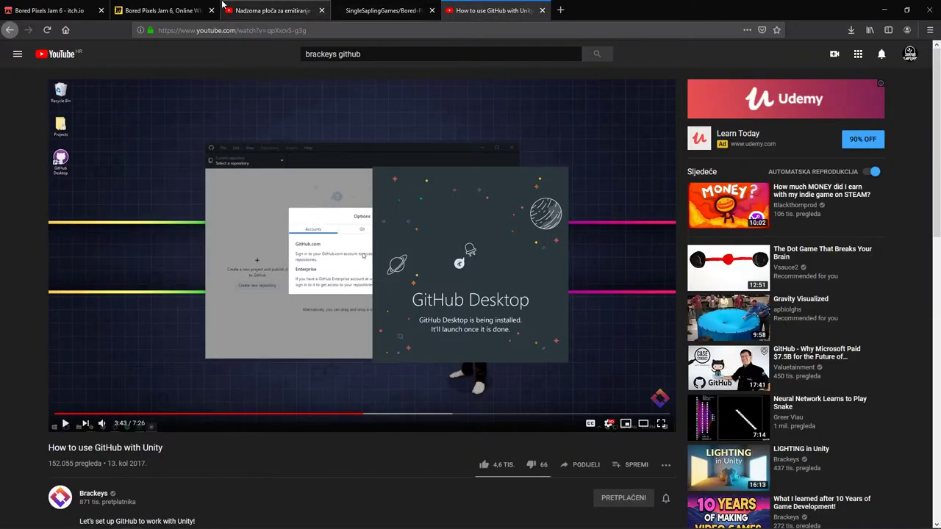
Open the Bored Pixels Jam 6 Miro board and close the GitHubDesktopSetup.exe error dialog
{"action": "left_click", "coordinate": [197, 8]}
{"action": "mouse_move", "coordinate": [169, 523]}
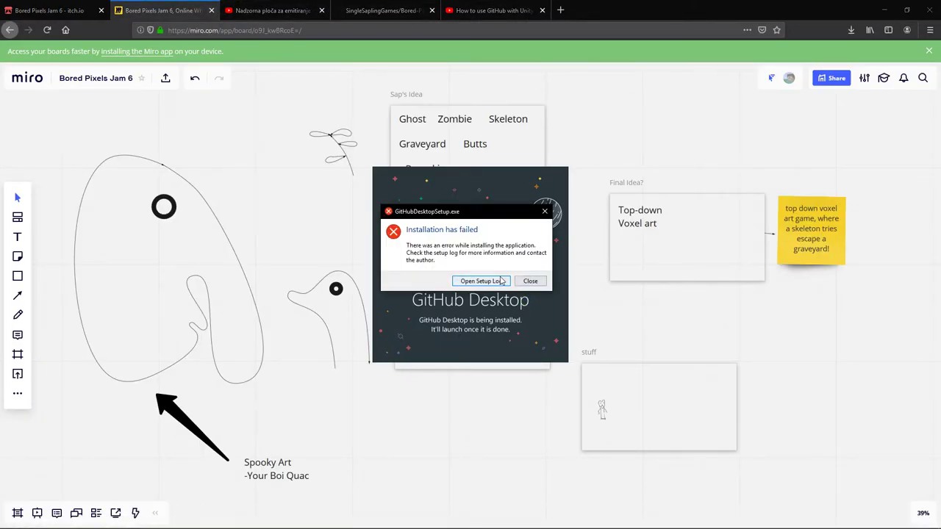
{"action": "left_click", "coordinate": [522, 284]}
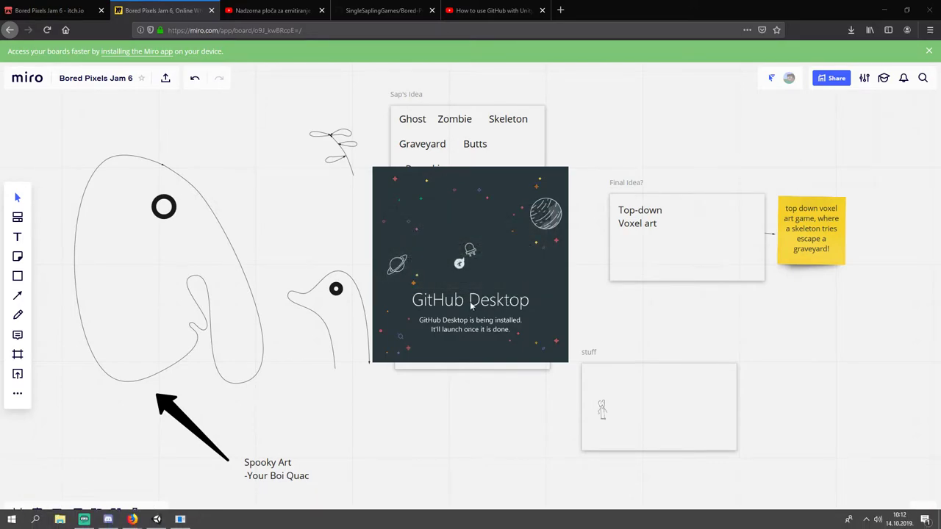
Check the stream chat and the paused tutorial, and return to the Bored-Pixel-Jam-6 repository page
{"action": "left_click", "coordinate": [382, 11]}
{"action": "left_click", "coordinate": [272, 10]}
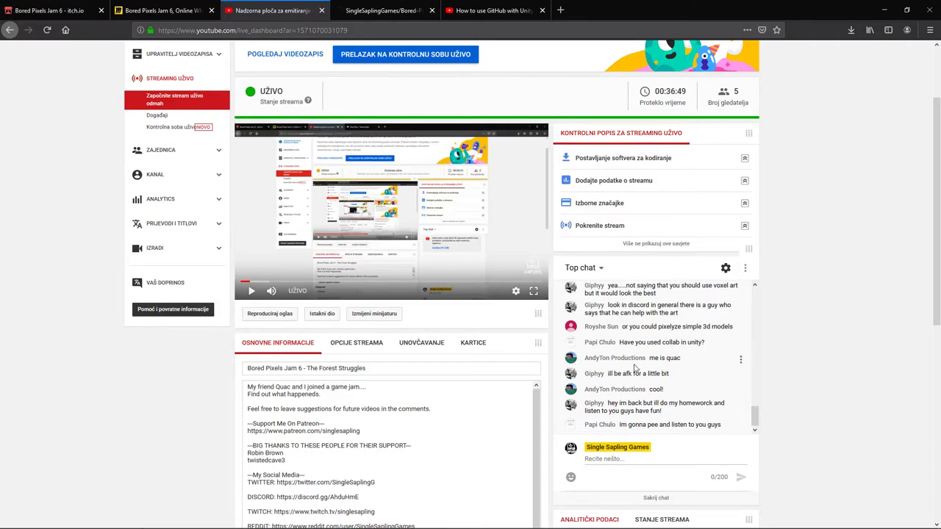
{"action": "left_click", "coordinate": [489, 10]}
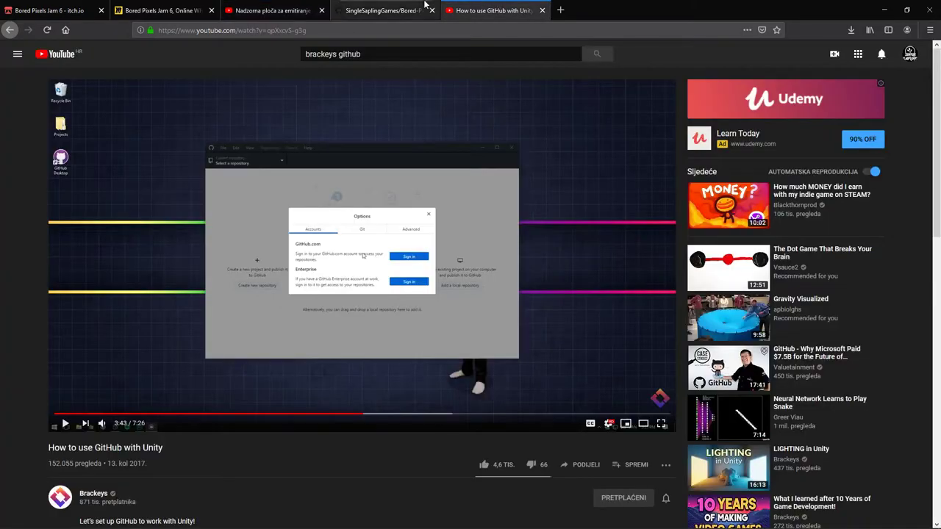
{"action": "left_click", "coordinate": [425, 6]}
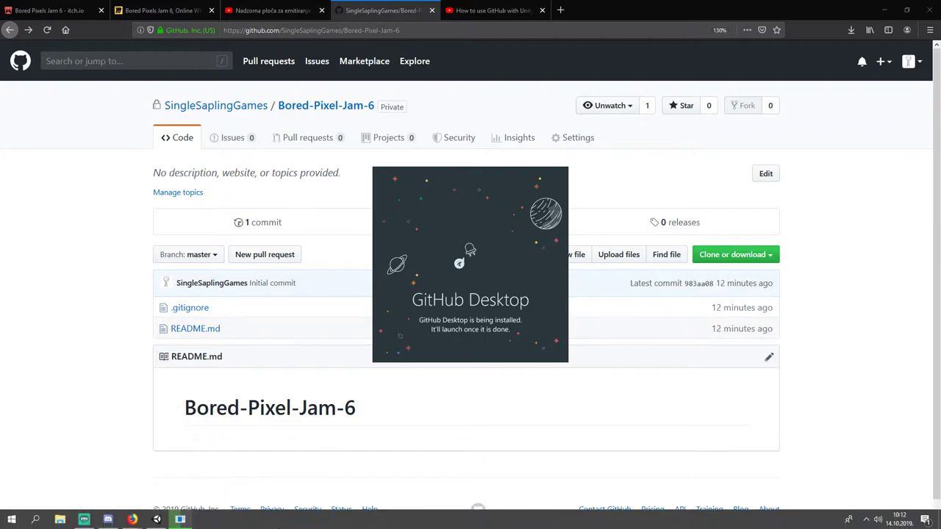
Dismiss the remaining GitHub Desktop installer window and bring the Firefox window with the Bored-Pixel-Jam-6 repository back to the front
{"action": "mouse_move", "coordinate": [178, 521]}
{"action": "left_click", "coordinate": [544, 303]}
{"action": "left_click", "coordinate": [545, 305]}
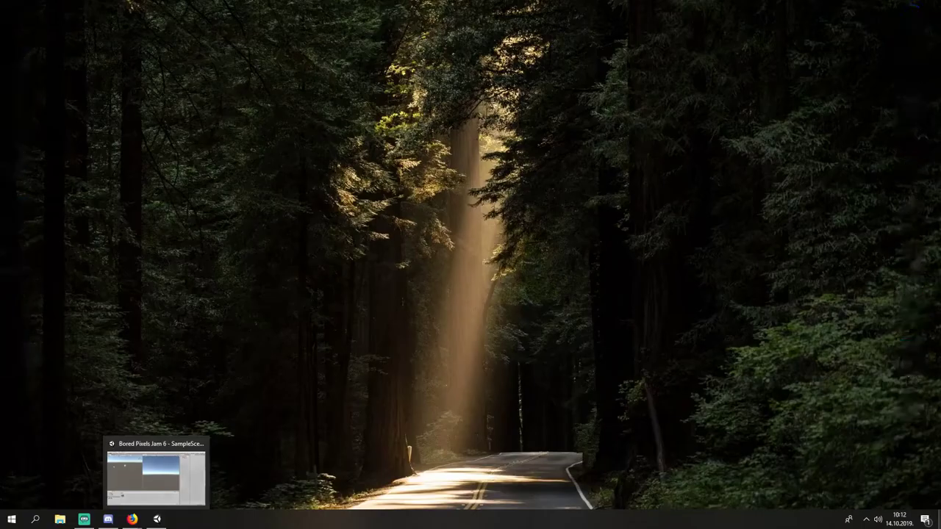
{"action": "left_click", "coordinate": [133, 520]}
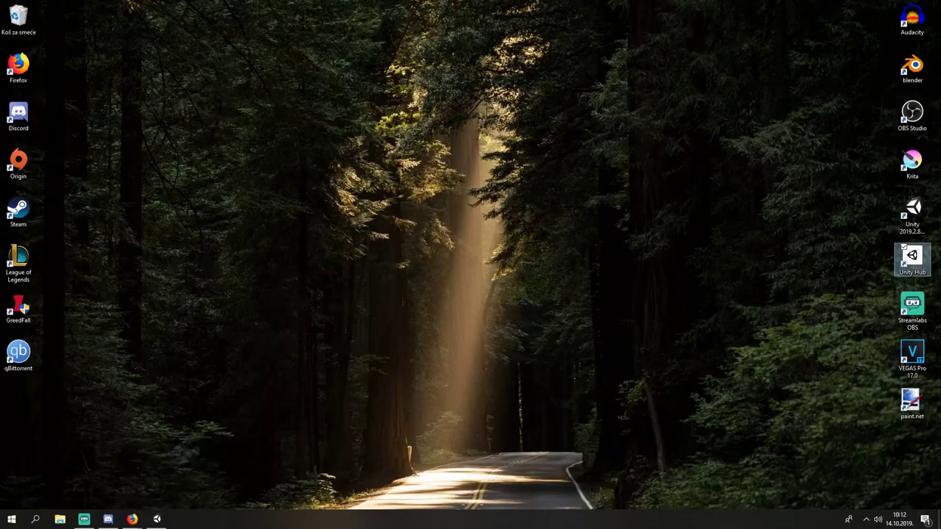
{"action": "mouse_move", "coordinate": [130, 520]}
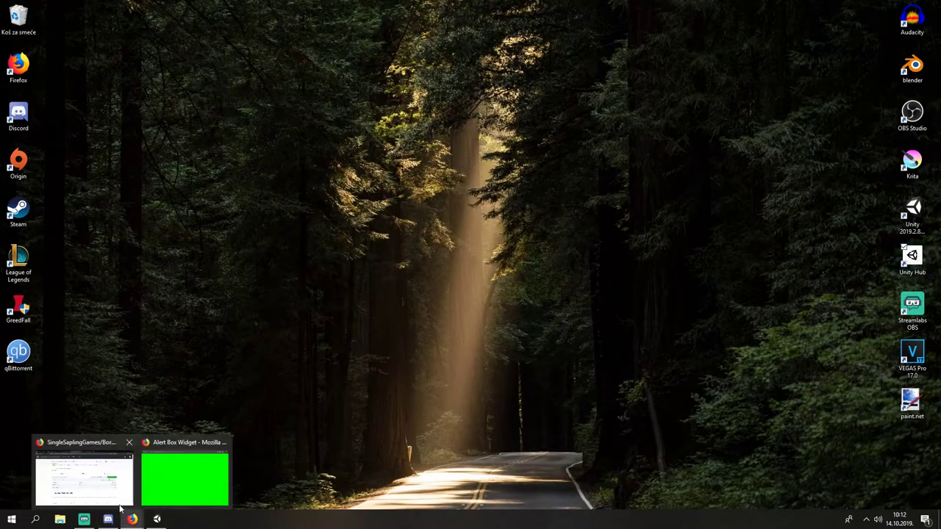
{"action": "left_click", "coordinate": [120, 495]}
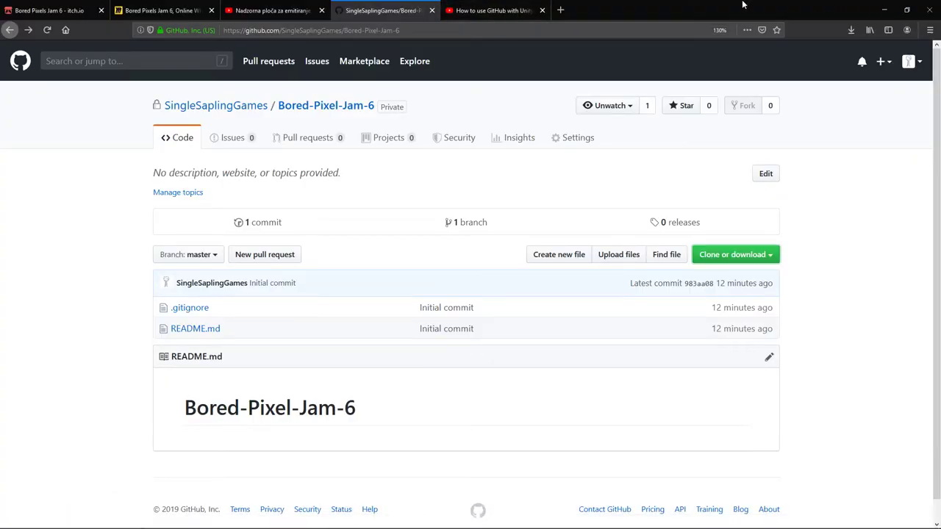
Check the stream dashboard and the Bored Pixels Jam 6 Miro board, and return to the paused GitHub with Unity tutorial
{"action": "left_click", "coordinate": [493, 10]}
{"action": "left_click", "coordinate": [163, 5]}
{"action": "left_click", "coordinate": [271, 10]}
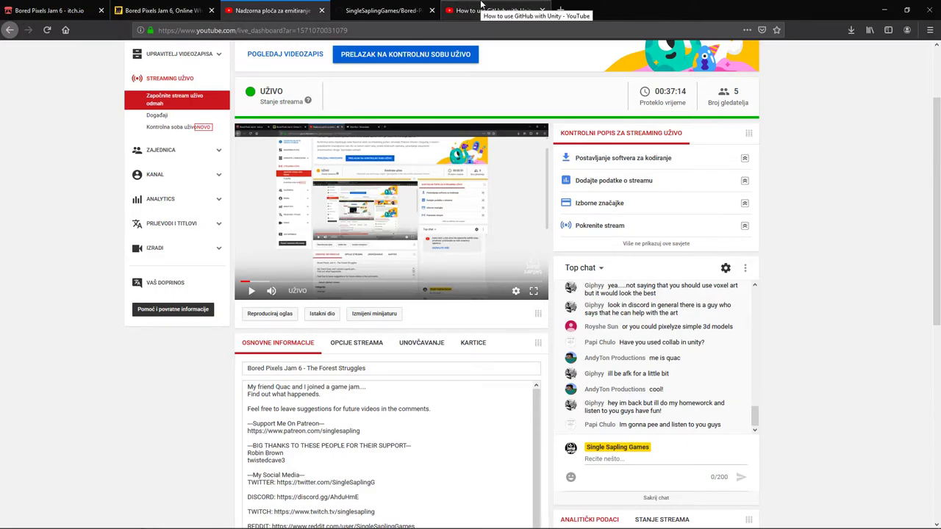
{"action": "left_click", "coordinate": [163, 11]}
{"action": "scroll", "coordinate": [250, 151], "scroll_direction": "up", "scroll_amount": 3}
{"action": "scroll", "coordinate": [279, 253], "scroll_direction": "up", "scroll_amount": 5}
{"action": "left_click_drag", "start_coordinate": [661, 231], "coordinate": [679, 174]}
{"action": "left_click", "coordinate": [493, 10]}
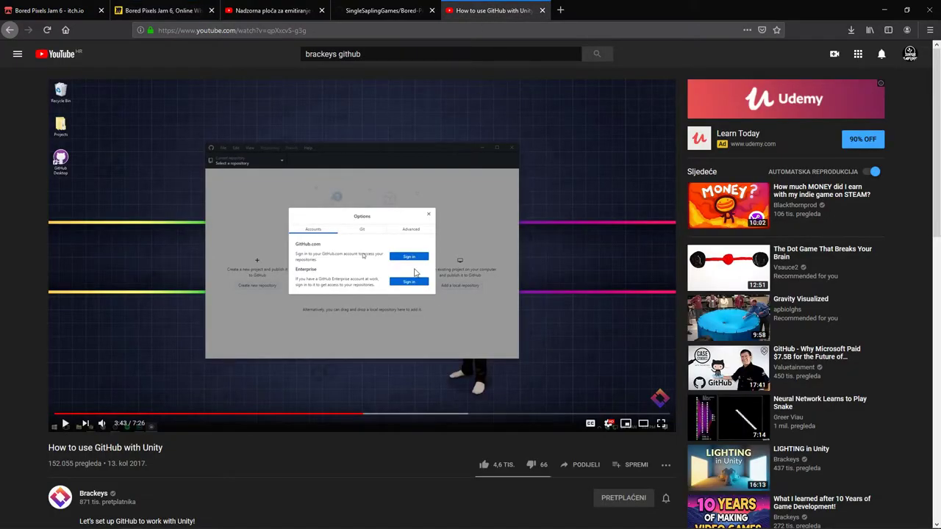
Run the downloaded GitHub Desktop installer again from the browser's downloads and minimize Firefox to watch the installation
{"action": "left_click", "coordinate": [413, 8]}
{"action": "left_click", "coordinate": [504, 6]}
{"action": "left_click", "coordinate": [851, 29]}
{"action": "left_click", "coordinate": [694, 65]}
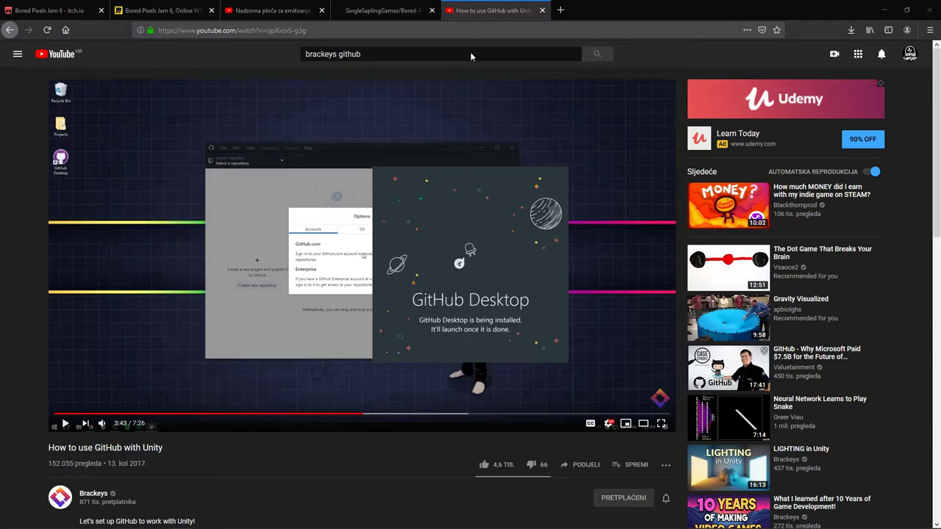
{"action": "left_click", "coordinate": [885, 10]}
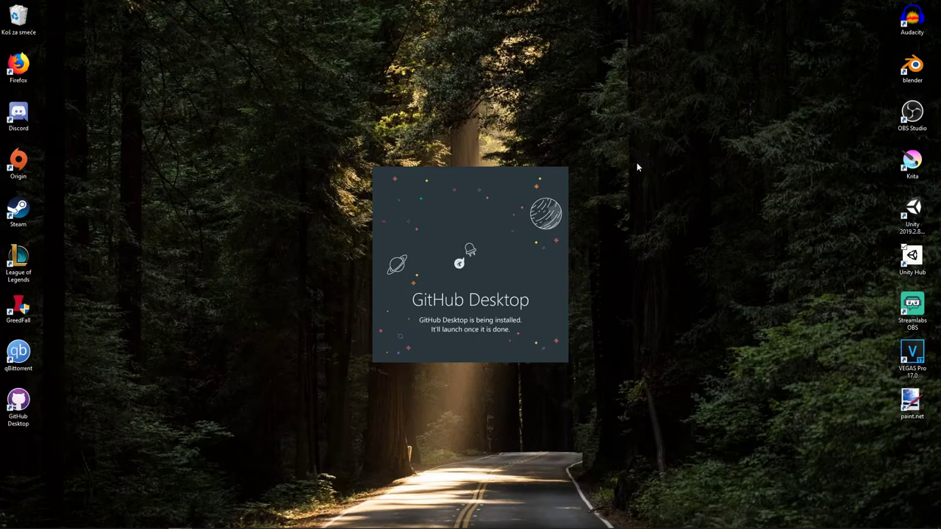
Review the stream dashboard's chat and viewer analytics in Firefox during the installation, and return to the desktop
{"action": "key", "text": "alt+Tab"}
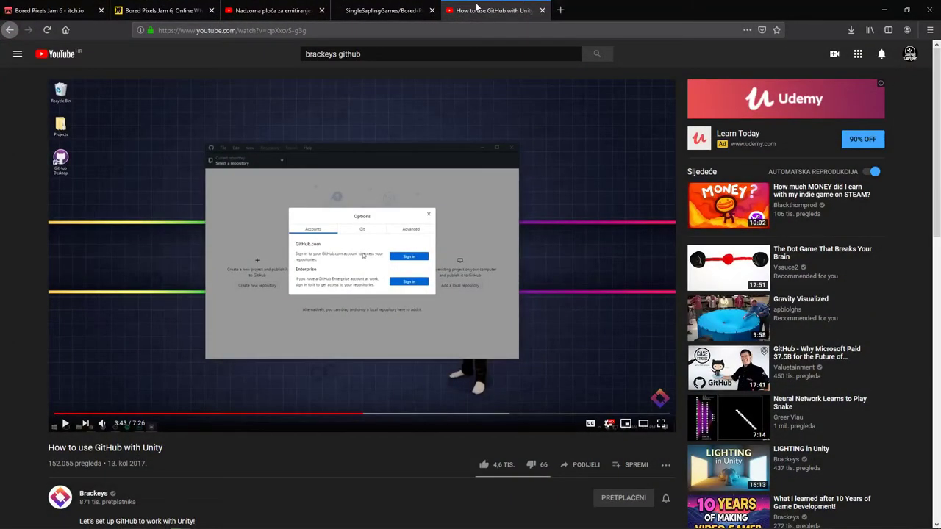
{"action": "left_click", "coordinate": [382, 9]}
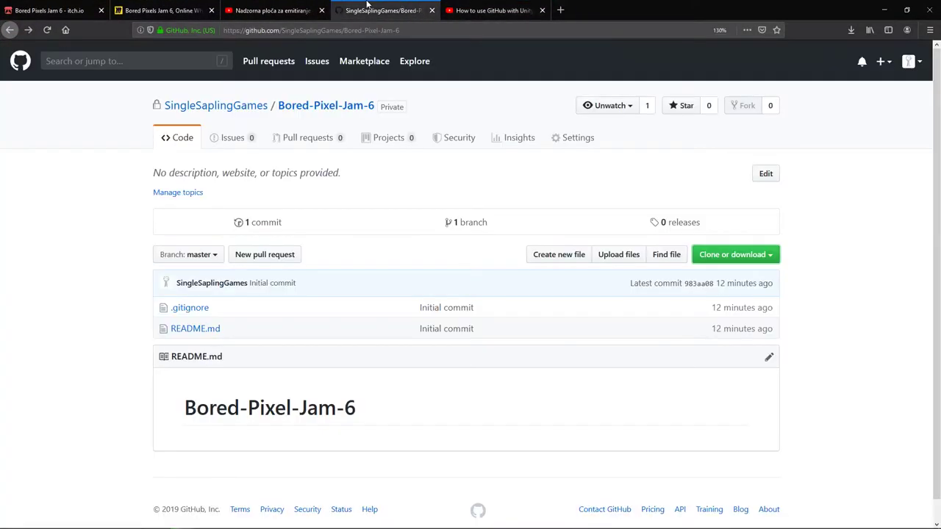
{"action": "left_click", "coordinate": [277, 9]}
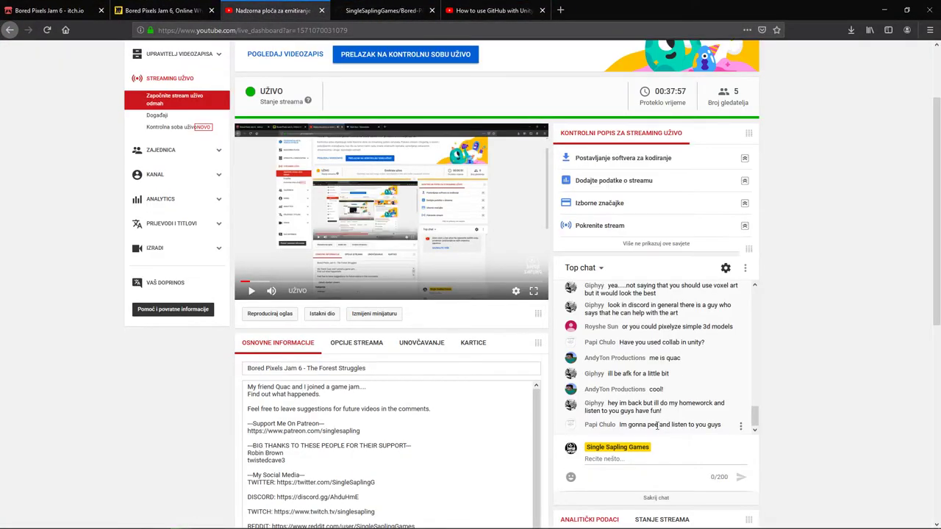
{"action": "scroll", "coordinate": [835, 379], "scroll_direction": "down", "scroll_amount": 3}
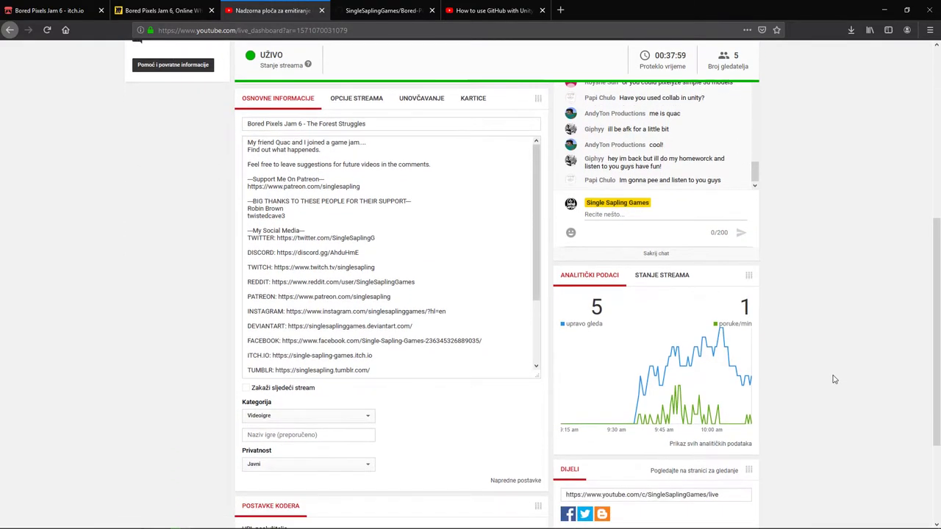
{"action": "scroll", "coordinate": [835, 379], "scroll_direction": "down", "scroll_amount": 2}
{"action": "scroll", "coordinate": [835, 379], "scroll_direction": "up", "scroll_amount": 3}
{"action": "scroll", "coordinate": [777, 376], "scroll_direction": "down", "scroll_amount": 1}
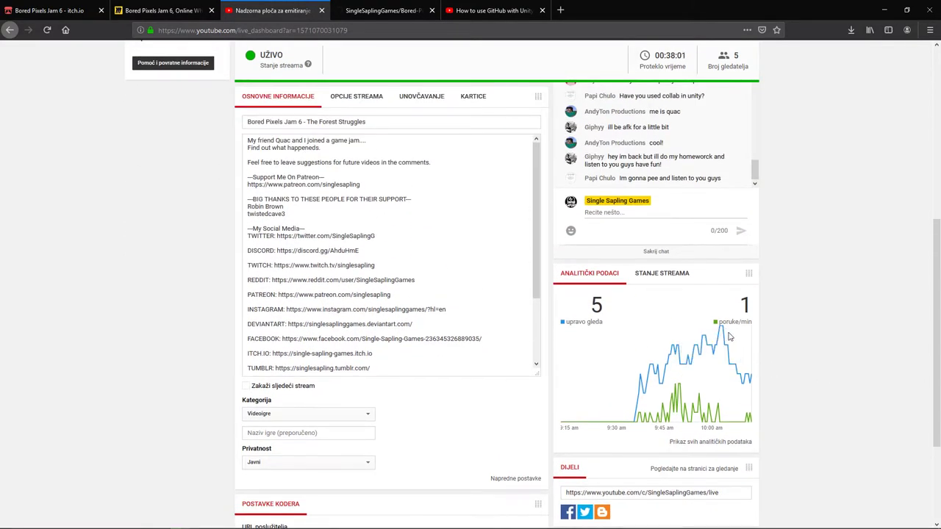
{"action": "scroll", "coordinate": [760, 368], "scroll_direction": "up", "scroll_amount": 3}
{"action": "scroll", "coordinate": [843, 140], "scroll_direction": "down", "scroll_amount": 1}
{"action": "left_click", "coordinate": [884, 9]}
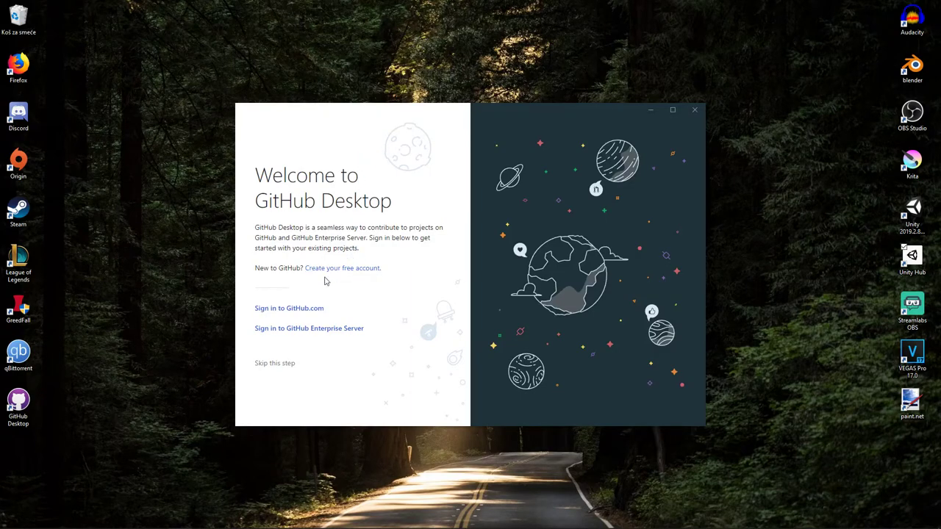
Sign in to GitHub.com in GitHub Desktop with the account's email address and password
{"action": "left_click", "coordinate": [295, 314]}
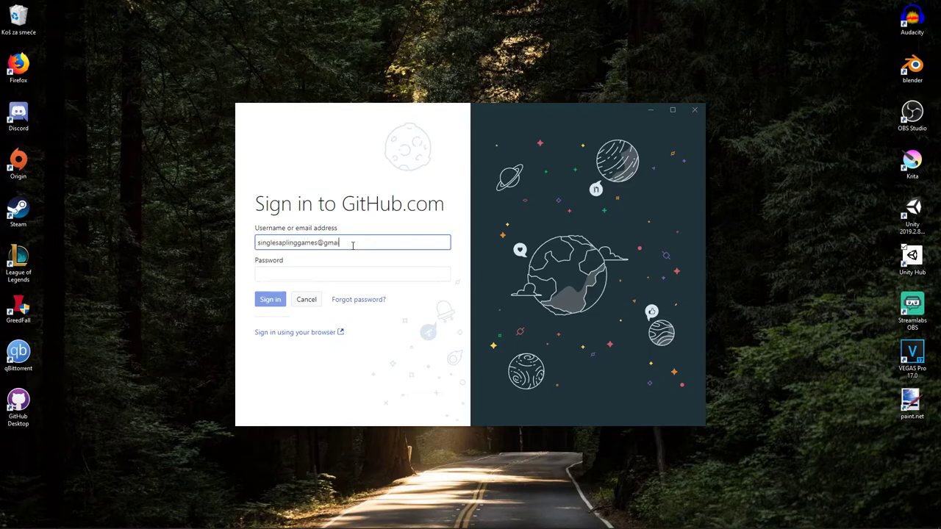
{"action": "key", "text": "Tab"}
{"action": "type", "text": "*"}
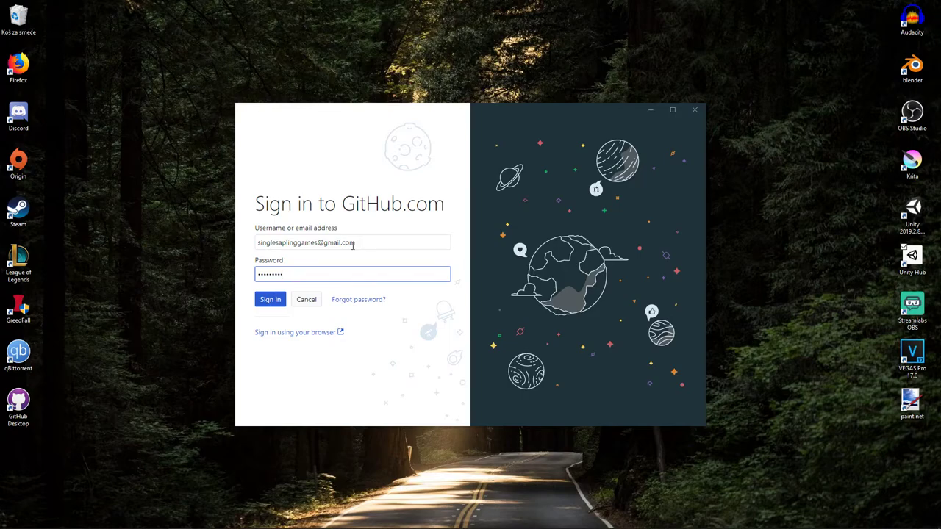
{"action": "left_click", "coordinate": [266, 301]}
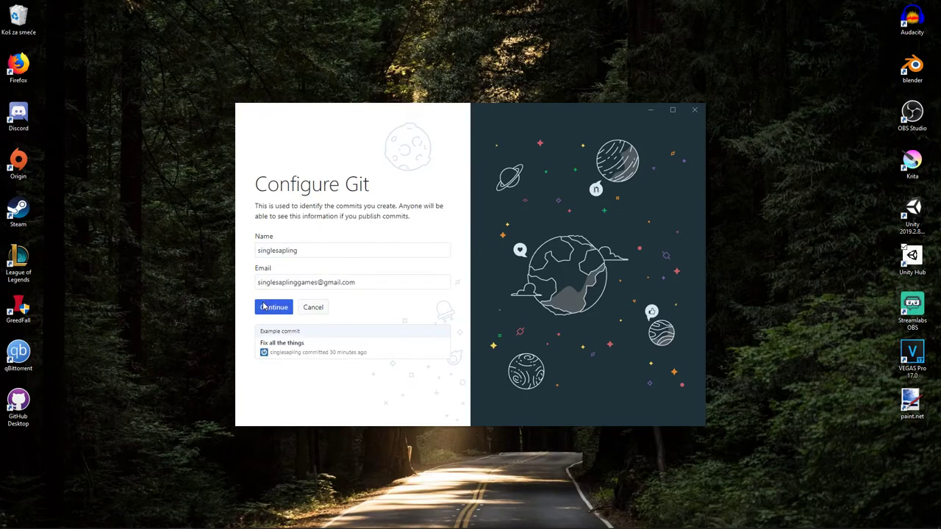
Accept the prefilled Git name and email for commits and finish the GitHub Desktop welcome setup
{"action": "left_click", "coordinate": [282, 311]}
{"action": "left_click", "coordinate": [281, 308]}
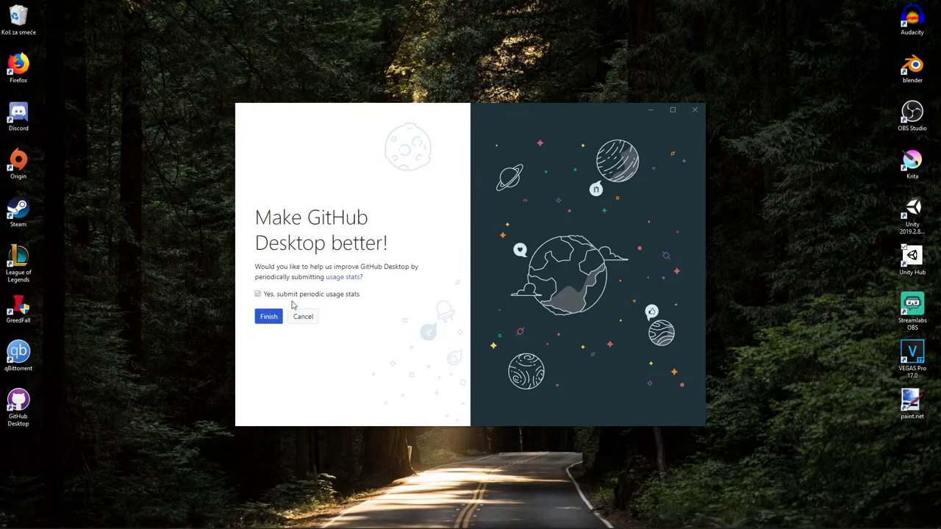
{"action": "left_click", "coordinate": [268, 317]}
Read the newest stream chat messages on the YouTube live dashboard and return to GitHub Desktop
{"action": "left_click", "coordinate": [81, 471]}
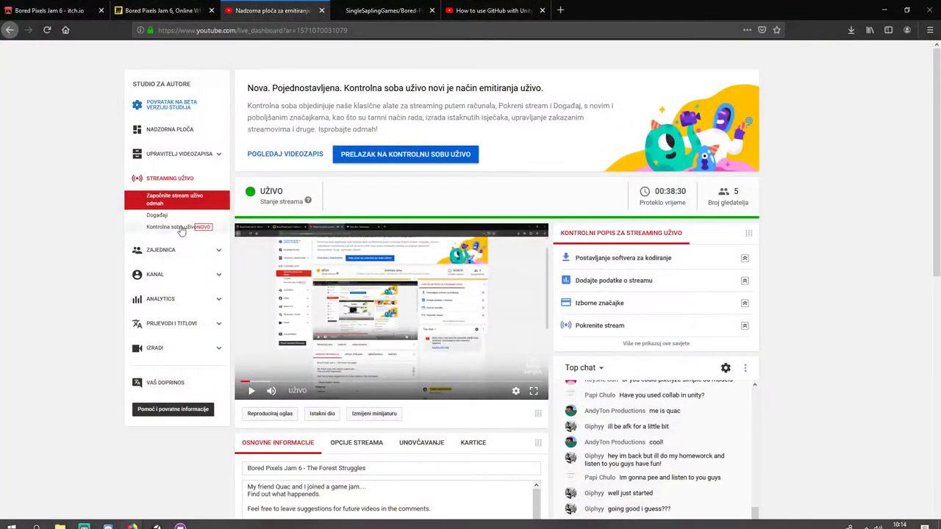
{"action": "scroll", "coordinate": [647, 353], "scroll_direction": "down", "scroll_amount": 3}
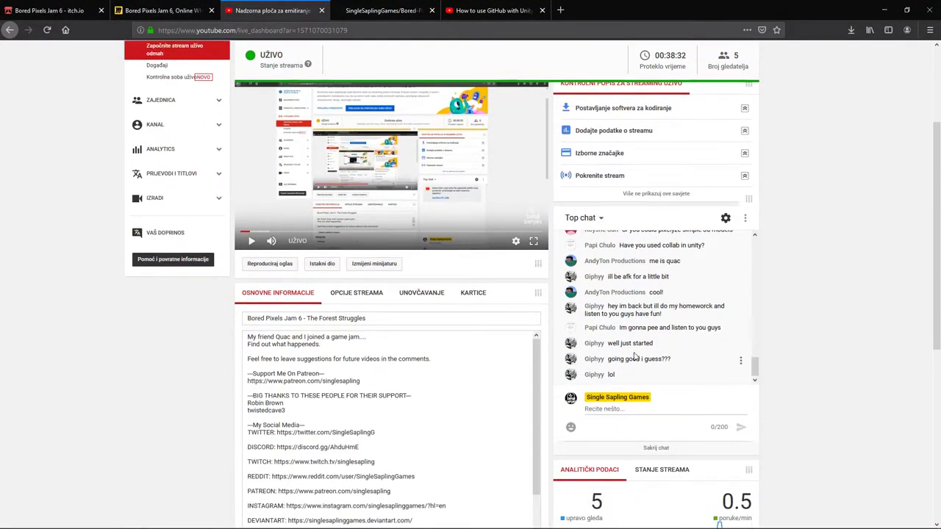
{"action": "triple_click", "coordinate": [609, 308]}
{"action": "left_click", "coordinate": [642, 341]}
{"action": "triple_click", "coordinate": [618, 344]}
{"action": "left_click", "coordinate": [670, 320]}
{"action": "scroll", "coordinate": [805, 336], "scroll_direction": "down", "scroll_amount": 2}
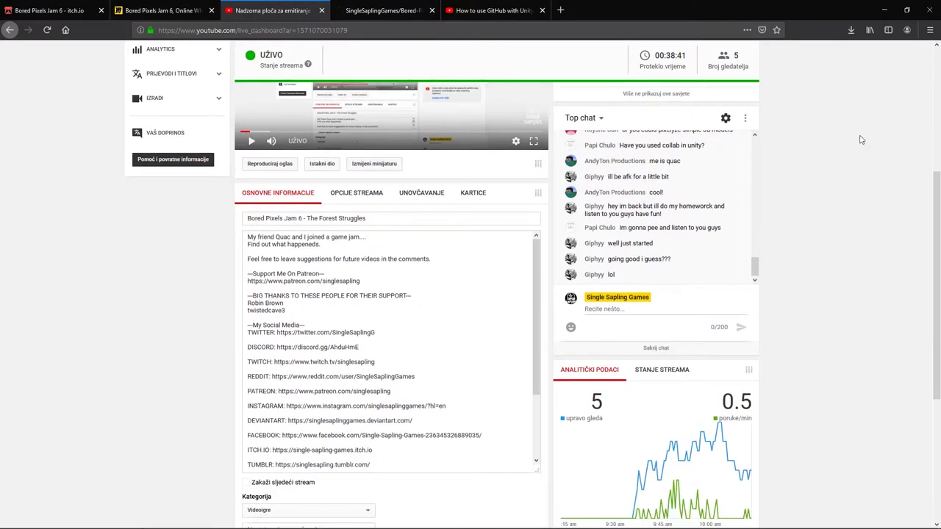
{"action": "left_click", "coordinate": [883, 8]}
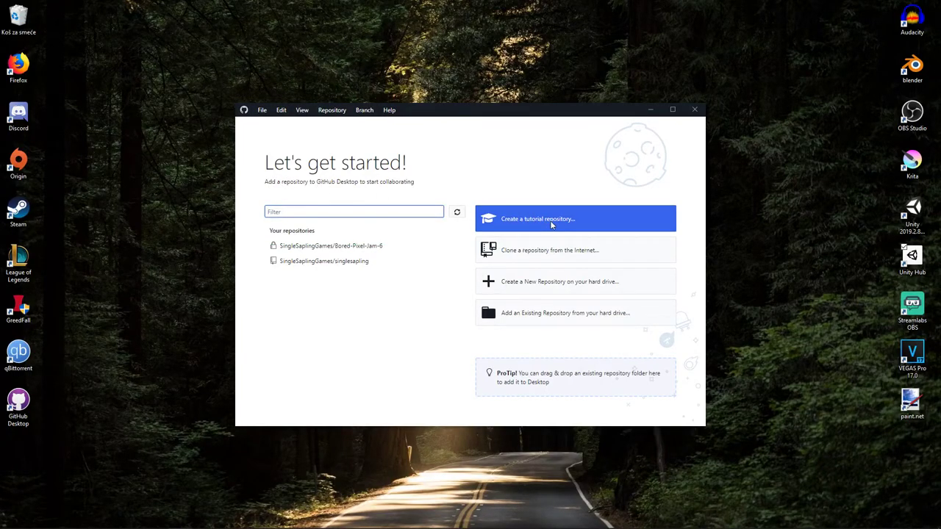
Start a new repository on the hard drive and name it Bored Pixels Jam 6
{"action": "left_click", "coordinate": [518, 286]}
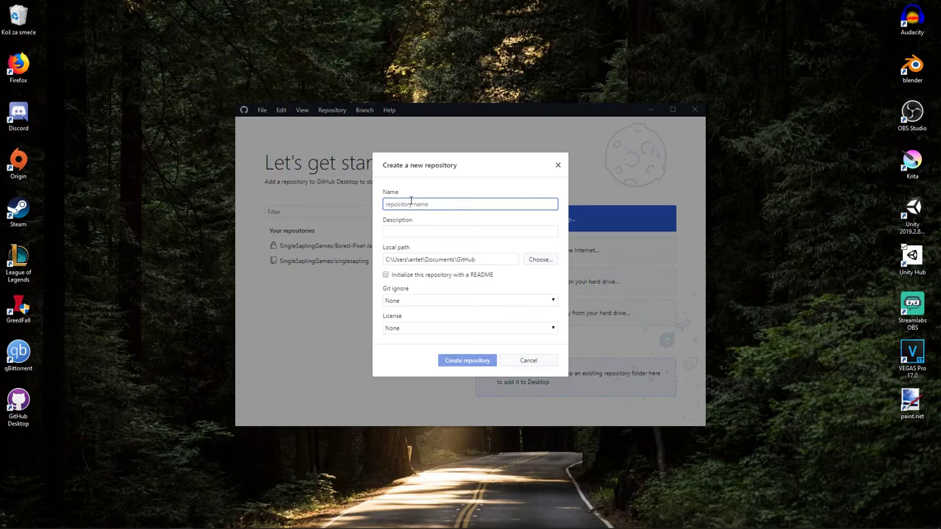
{"action": "type", "text": "N"}
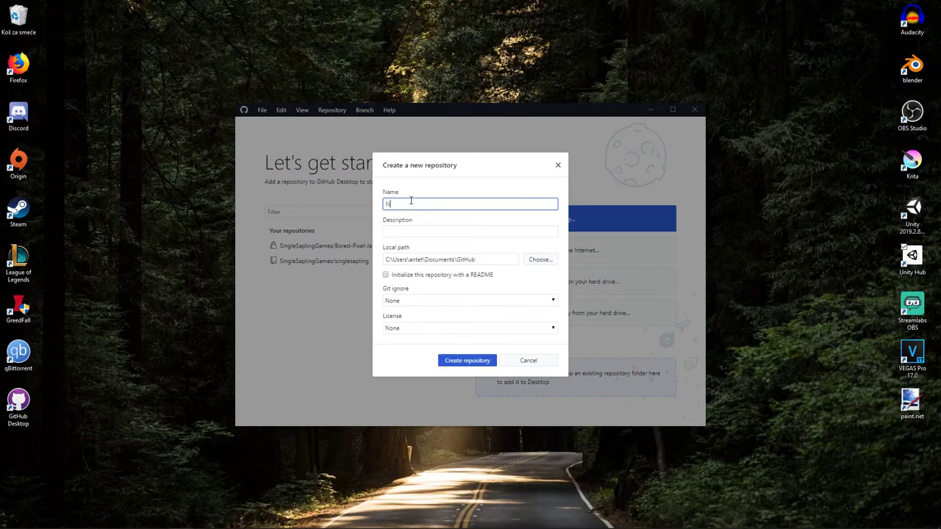
{"action": "type", "text": "Bred Pixels"}
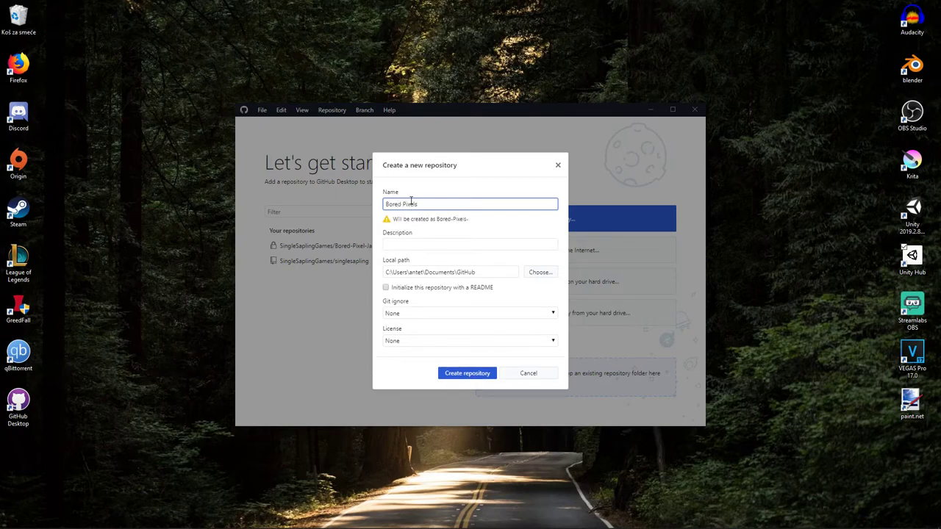
{"action": "type", "text": "6"}
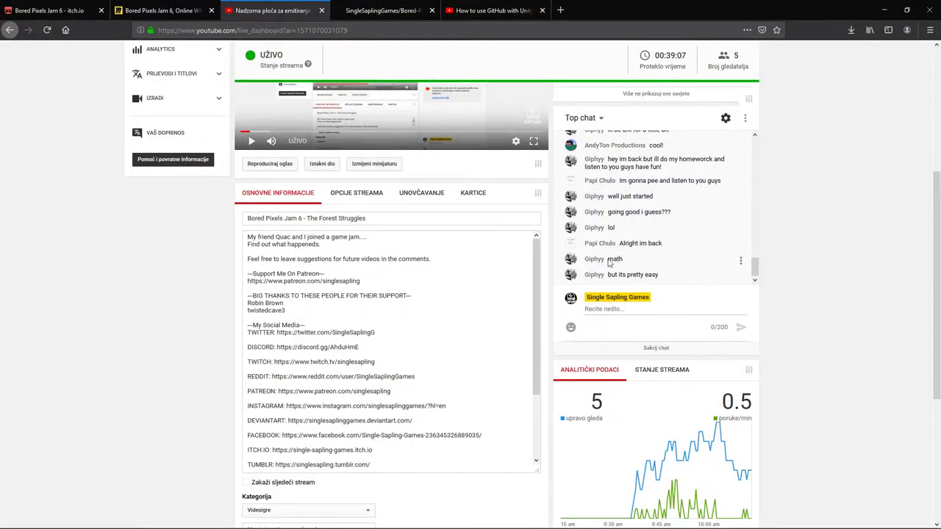
{"action": "key", "text": "alt+Tab"}
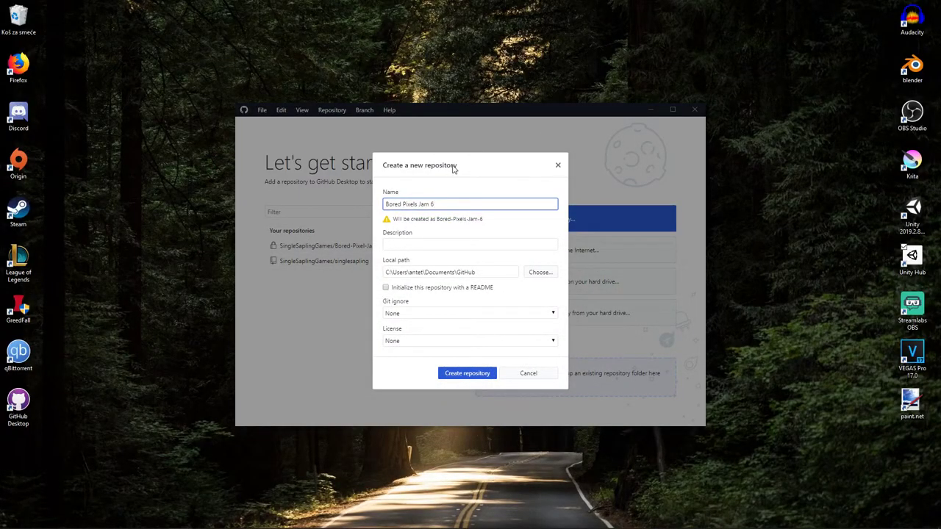
Open the folder chooser for the new repository's local path and browse to the D: drive
{"action": "left_click", "coordinate": [417, 239]}
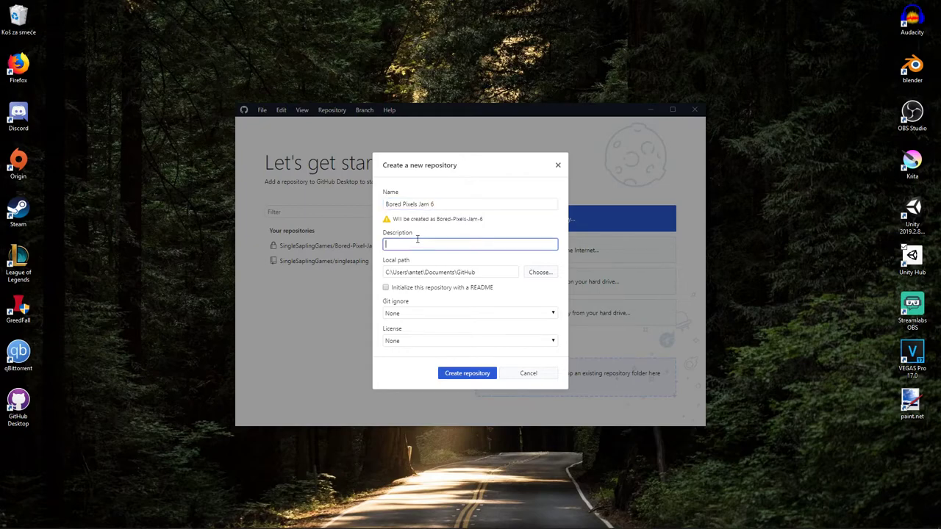
{"action": "left_click", "coordinate": [539, 273]}
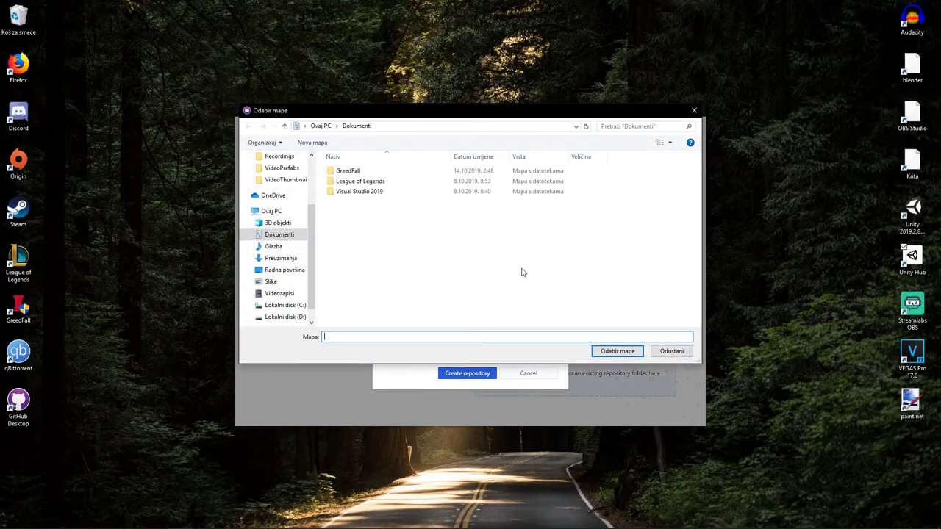
{"action": "left_click", "coordinate": [282, 317]}
{"action": "double_click", "coordinate": [358, 294]}
{"action": "mouse_move", "coordinate": [411, 129]}
{"action": "left_mouse_down"}
{"action": "mouse_move", "coordinate": [476, 140]}
{"action": "mouse_move", "coordinate": [405, 119]}
{"action": "left_mouse_up"}
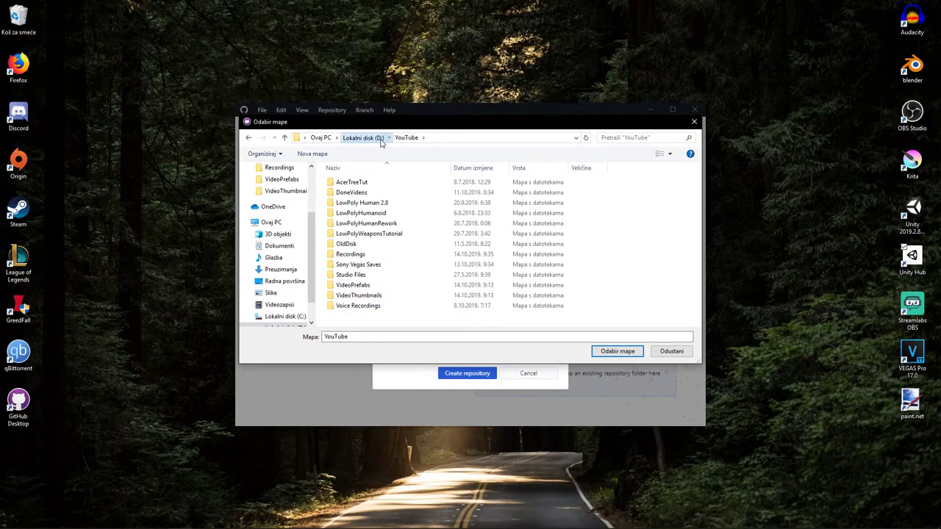
{"action": "left_click", "coordinate": [382, 142]}
{"action": "left_click_drag", "start_coordinate": [410, 125], "coordinate": [579, 525]}
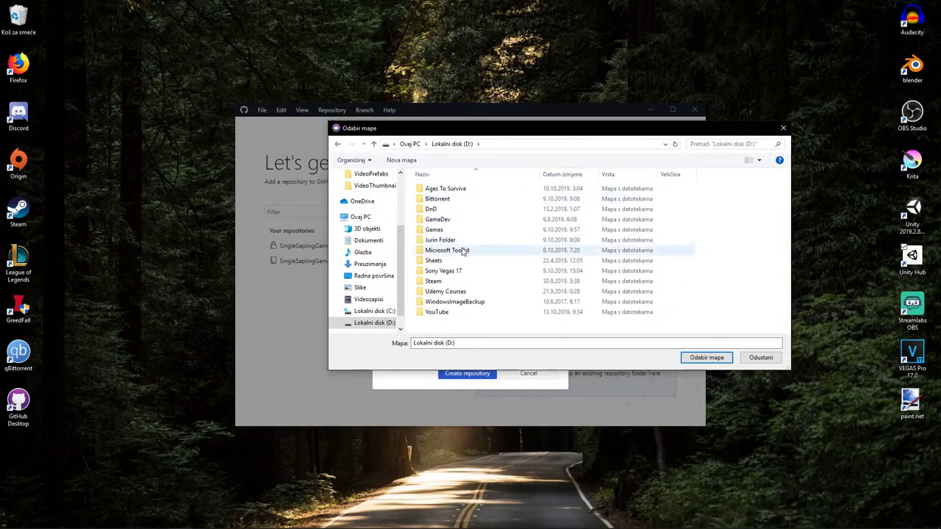
{"action": "left_click_drag", "start_coordinate": [470, 116], "coordinate": [436, 164]}
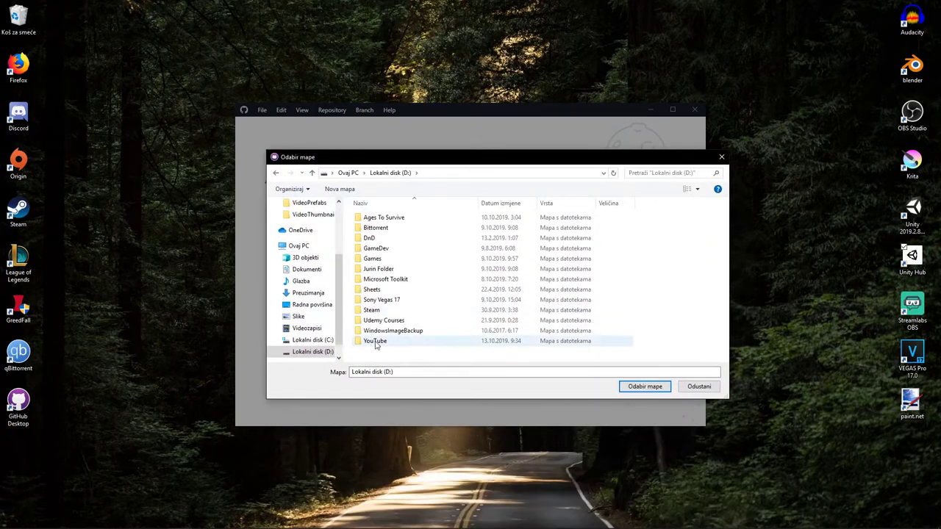
Set the repository's local path to the D:\GameDev\Game Files\UnityProjects\Bored Pixels Jam 6 folder
{"action": "double_click", "coordinate": [383, 248]}
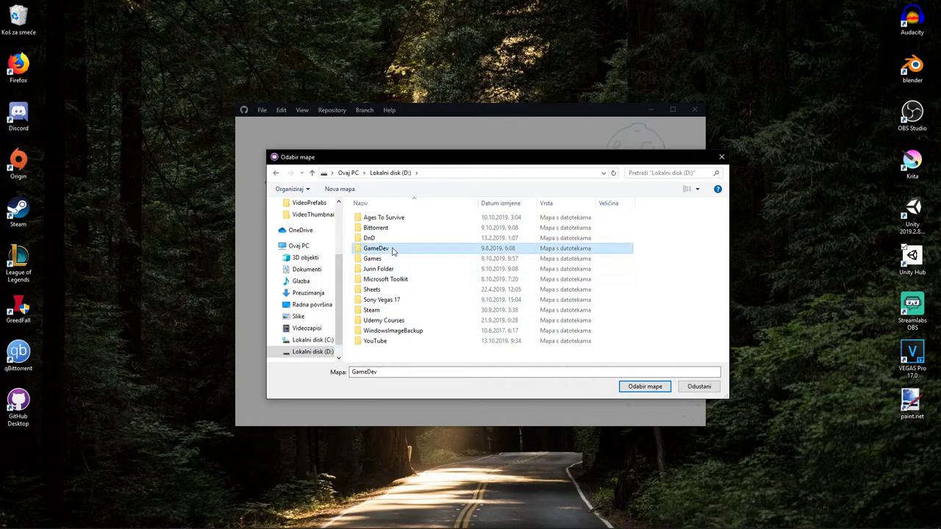
{"action": "left_click", "coordinate": [397, 172]}
{"action": "double_click", "coordinate": [389, 248]}
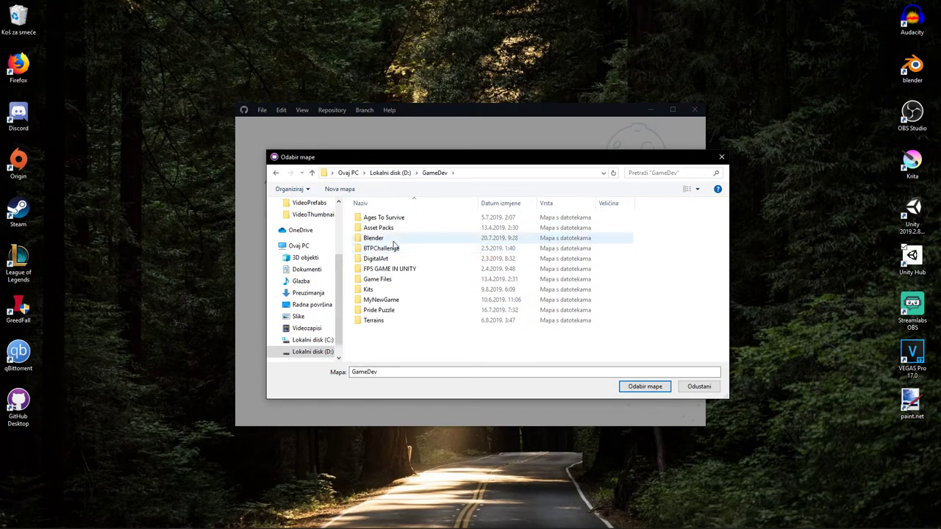
{"action": "double_click", "coordinate": [382, 280]}
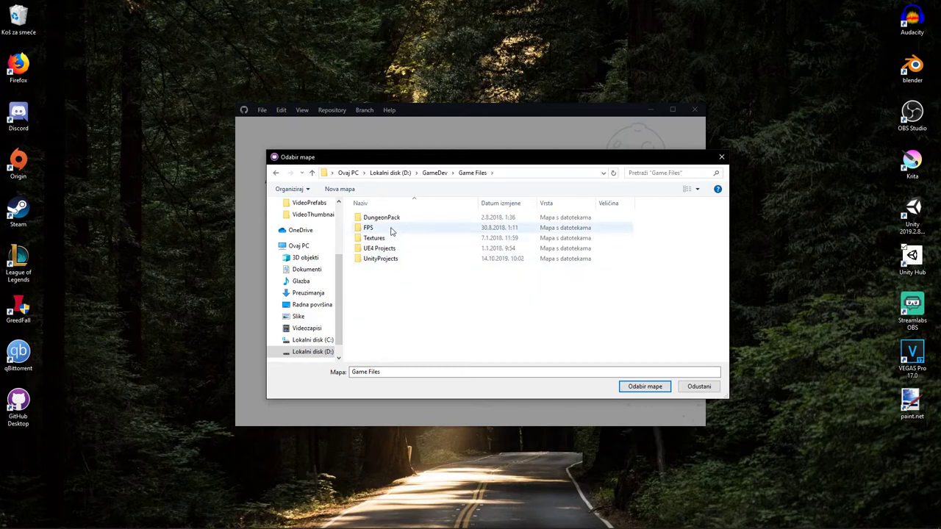
{"action": "double_click", "coordinate": [388, 258]}
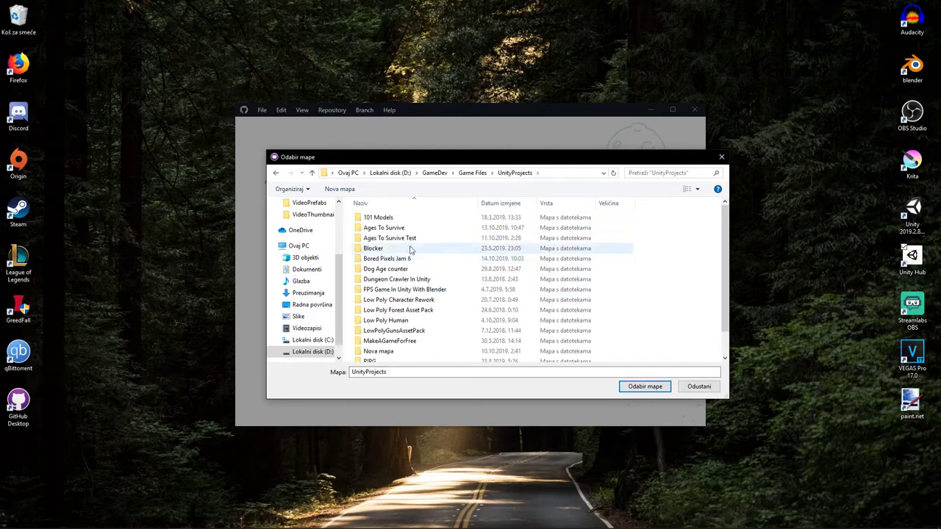
{"action": "scroll", "coordinate": [412, 251], "scroll_direction": "down", "scroll_amount": 1}
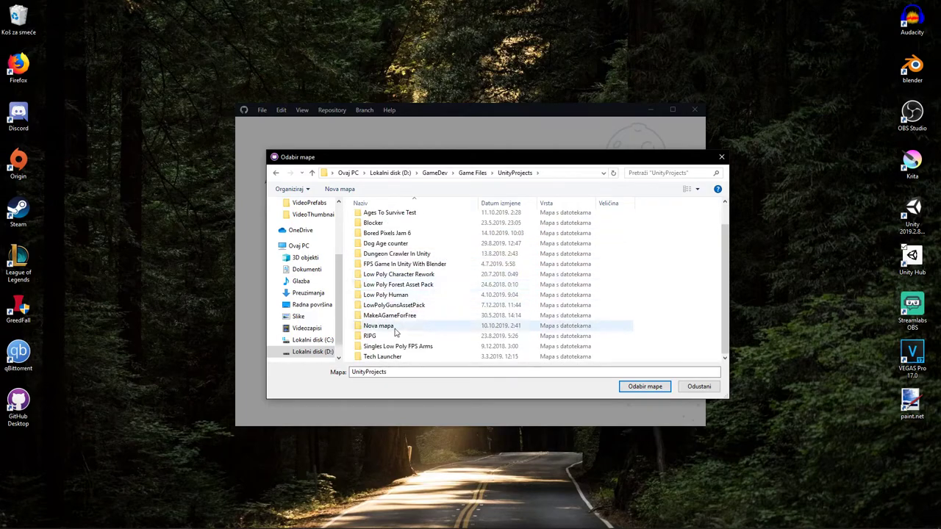
{"action": "double_click", "coordinate": [390, 234]}
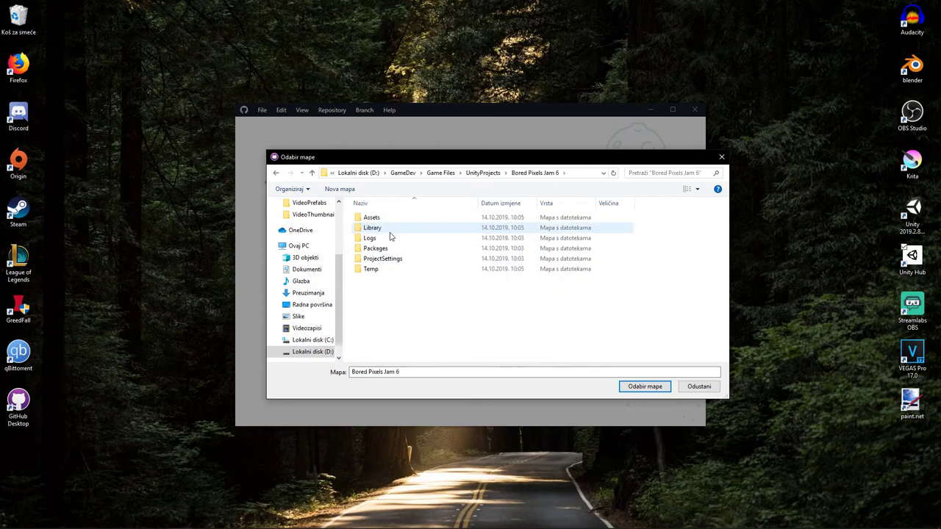
{"action": "left_click", "coordinate": [644, 388]}
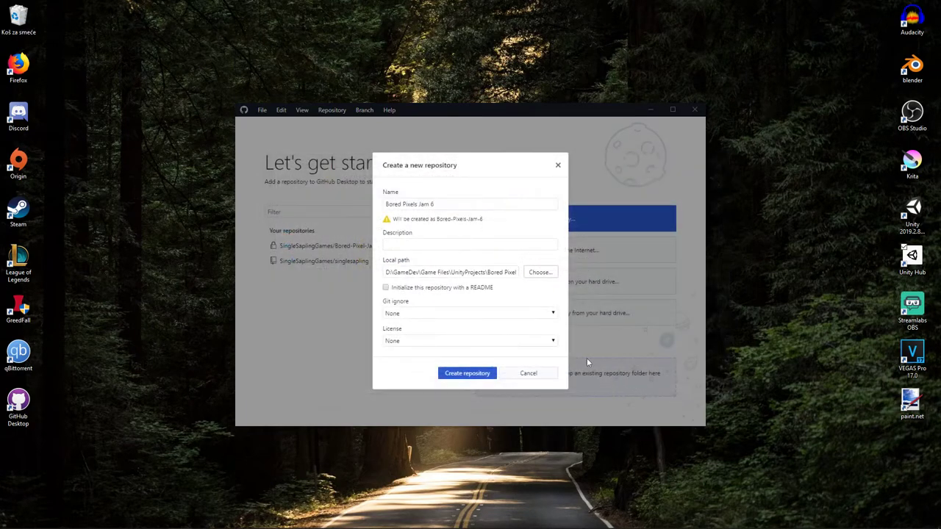
Set the new repository's Git ignore template to Unity and look through the other available templates without changing it
{"action": "left_click", "coordinate": [425, 317]}
{"action": "left_click", "coordinate": [425, 309]}
{"action": "left_click", "coordinate": [420, 310]}
{"action": "key", "text": "u"}
{"action": "key", "text": "n"}
{"action": "key", "text": "Return"}
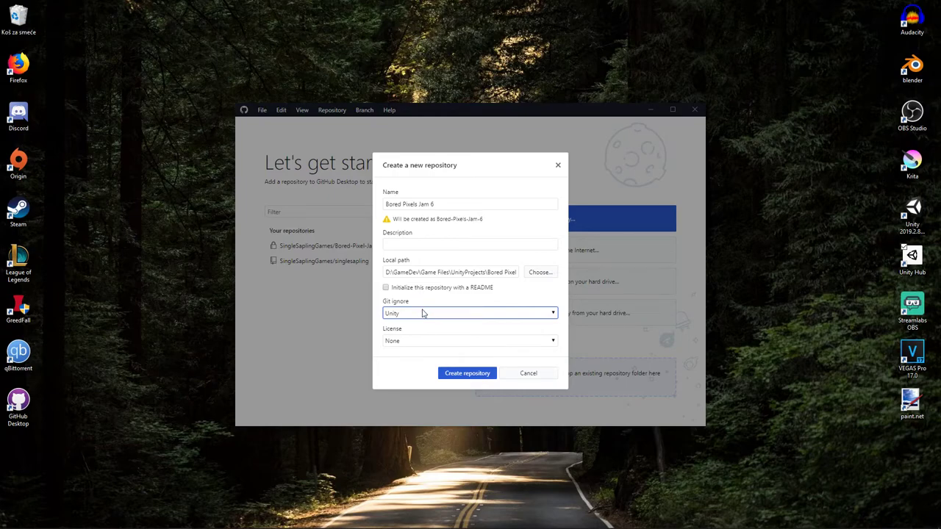
{"action": "left_click", "coordinate": [423, 313]}
{"action": "left_click", "coordinate": [420, 313]}
{"action": "left_click", "coordinate": [420, 312]}
{"action": "scroll", "coordinate": [420, 324], "scroll_direction": "up", "scroll_amount": 20}
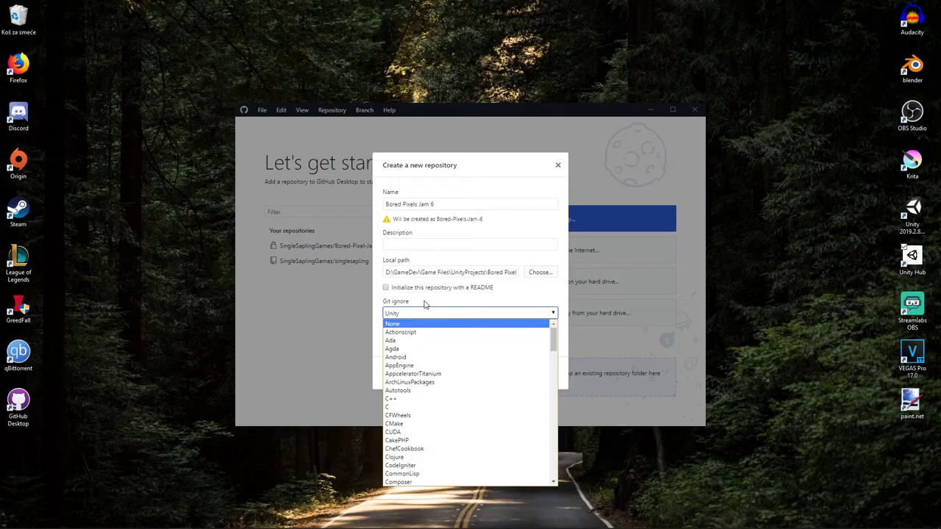
{"action": "left_click", "coordinate": [424, 300]}
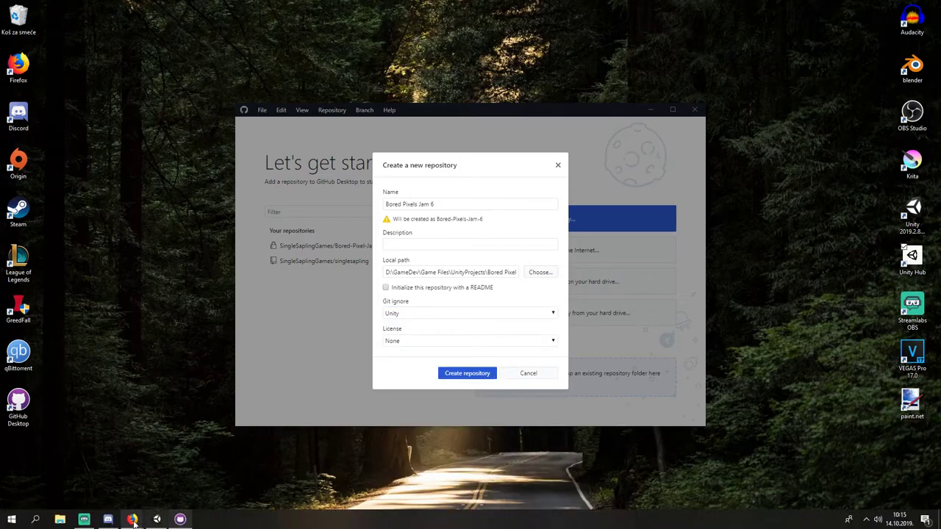
Switch to the YouTube live dashboard in Firefox and read the newest chat messages, including the algebra expression
{"action": "mouse_move", "coordinate": [132, 520]}
{"action": "left_click", "coordinate": [94, 487]}
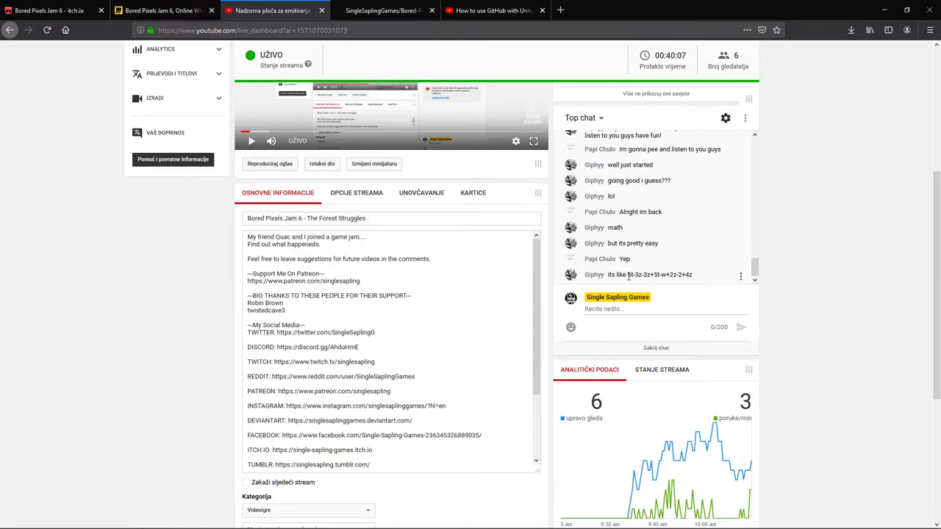
{"action": "left_click_drag", "start_coordinate": [694, 275], "coordinate": [611, 274]}
{"action": "left_click", "coordinate": [610, 272]}
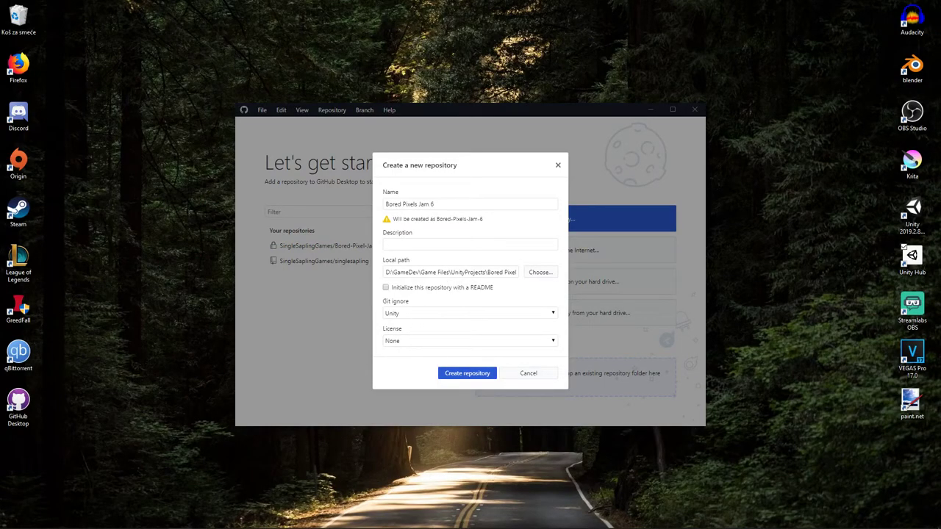
{"action": "left_click", "coordinate": [122, 472]}
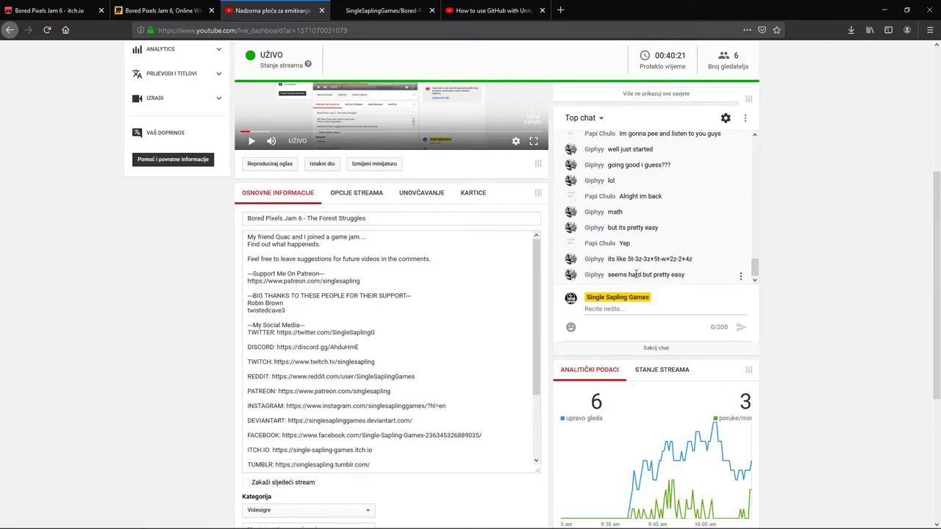
{"action": "left_click_drag", "start_coordinate": [629, 259], "coordinate": [703, 263]}
{"action": "left_click", "coordinate": [700, 266]}
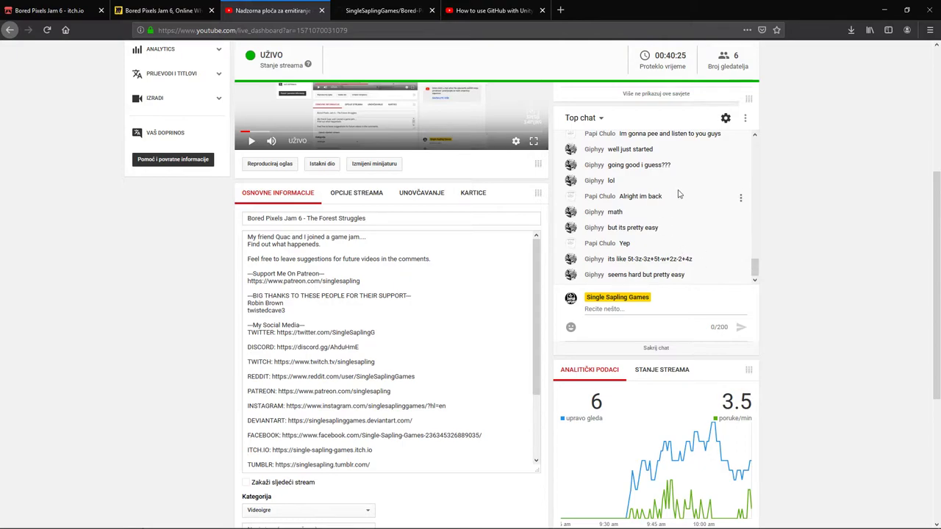
{"action": "left_click_drag", "start_coordinate": [693, 258], "coordinate": [607, 262]}
{"action": "left_click", "coordinate": [608, 267]}
{"action": "left_click", "coordinate": [560, 10]}
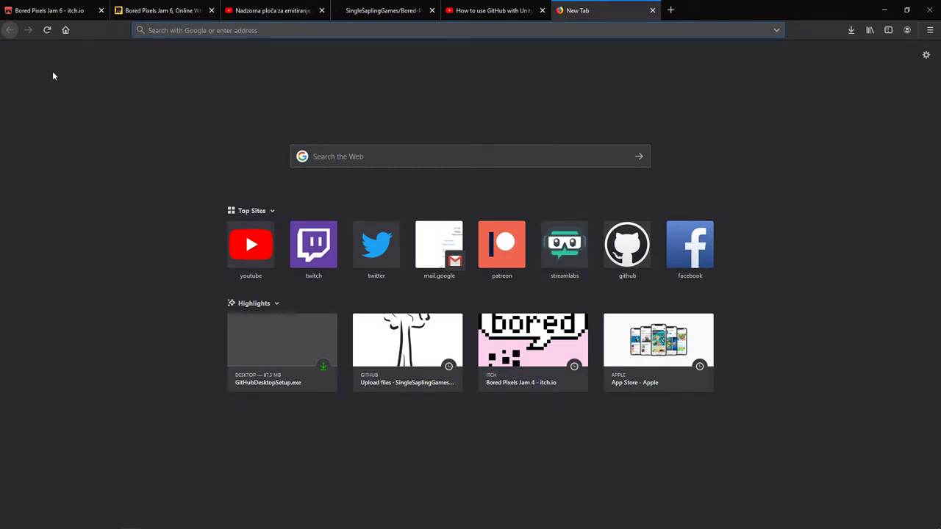
{"action": "key", "text": "ctrl+w"}
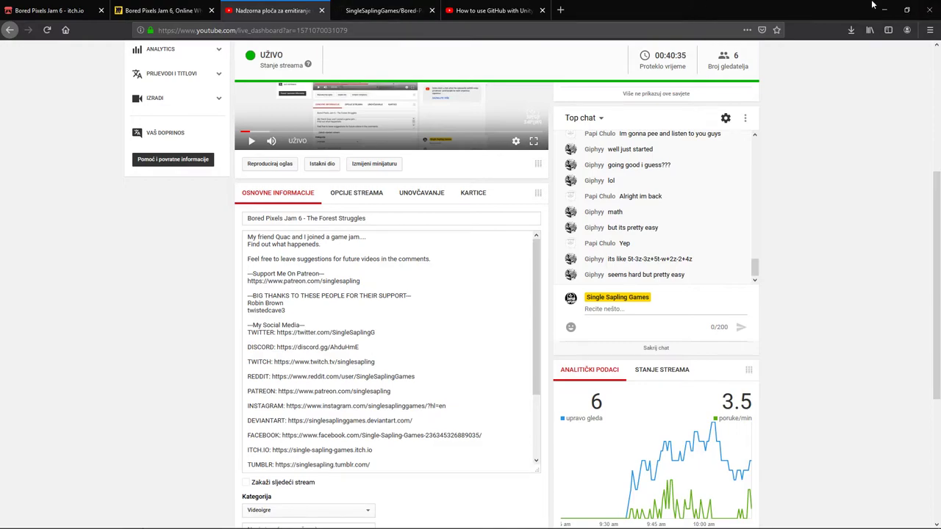
{"action": "left_click_drag", "start_coordinate": [686, 276], "coordinate": [628, 267]}
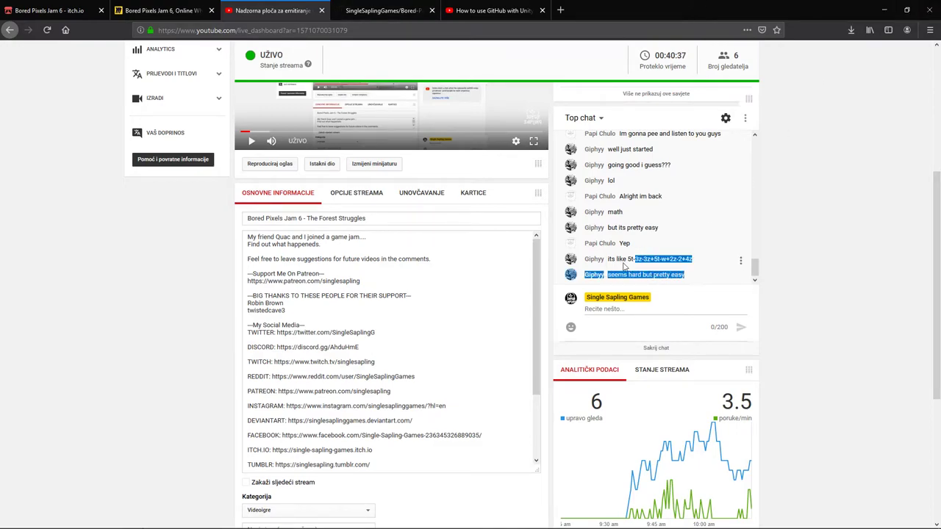
{"action": "left_click", "coordinate": [629, 267]}
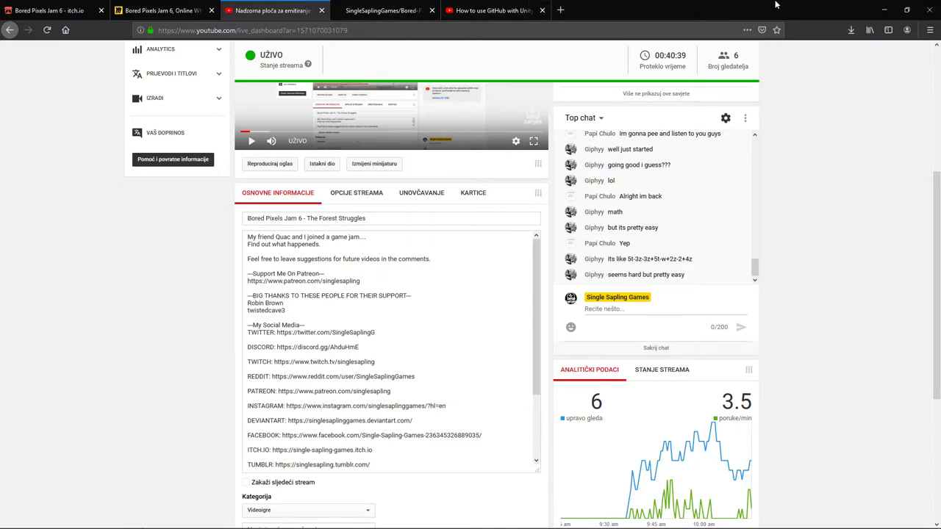
Search Google for "supstition" in a new browser tab, close the results and return to GitHub Desktop
{"action": "left_click", "coordinate": [560, 10]}
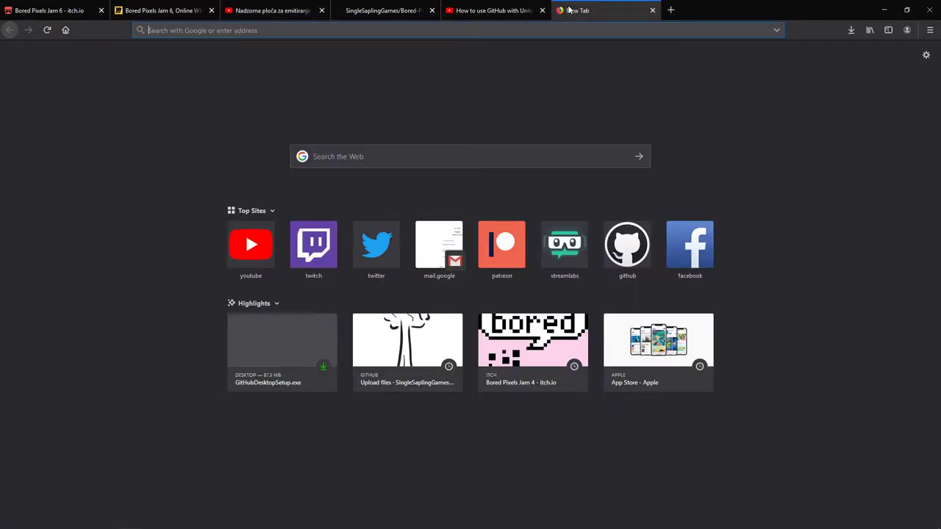
{"action": "type", "text": "supstition"}
{"action": "key", "text": "Return"}
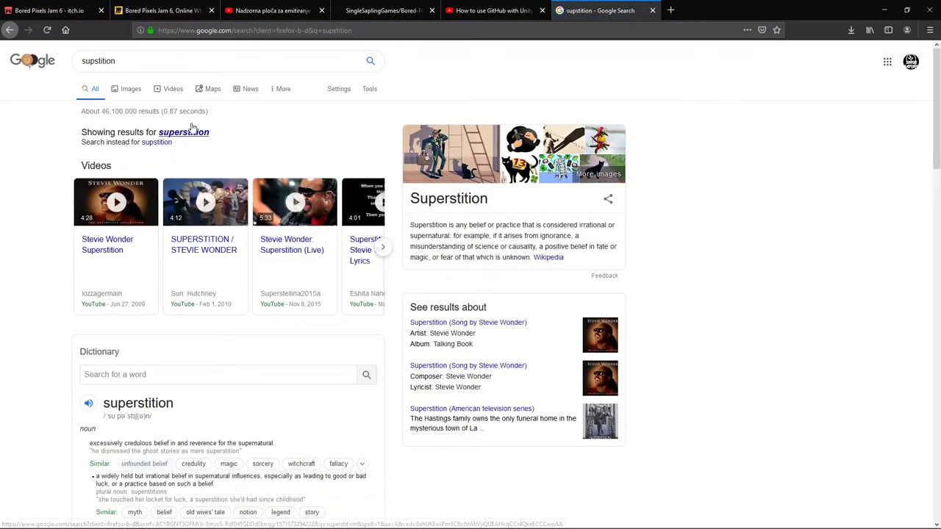
{"action": "key", "text": "ctrl+w"}
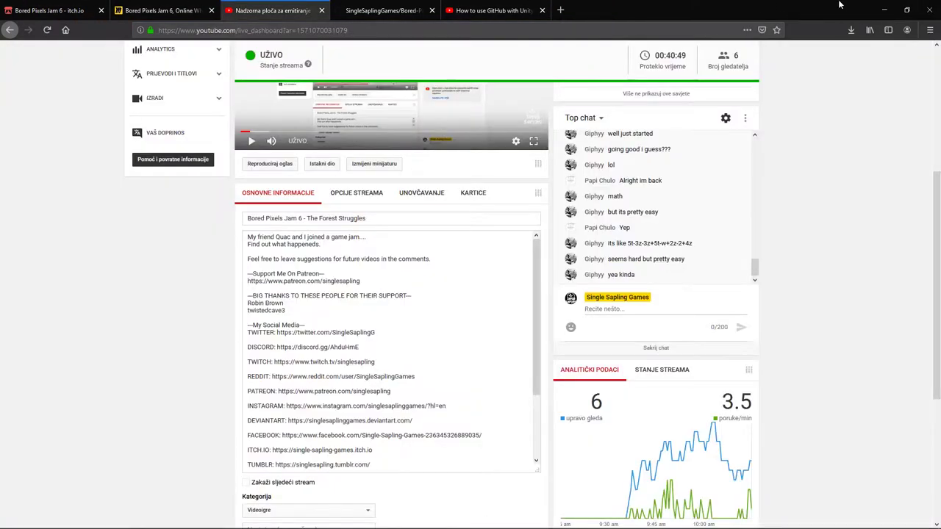
{"action": "left_click", "coordinate": [883, 9]}
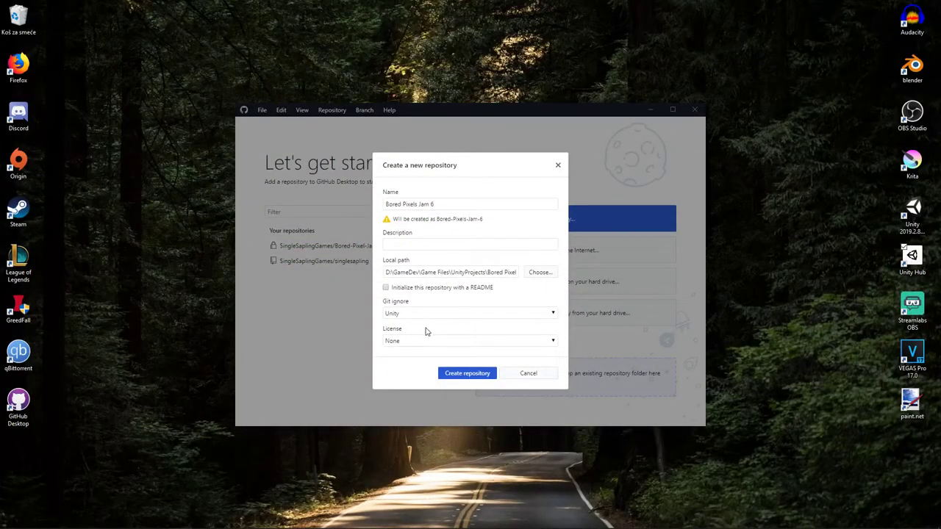
Create the repository with an empty description and choose Bored-Pixels-Jam-6 as the current repository
{"action": "left_click", "coordinate": [441, 244]}
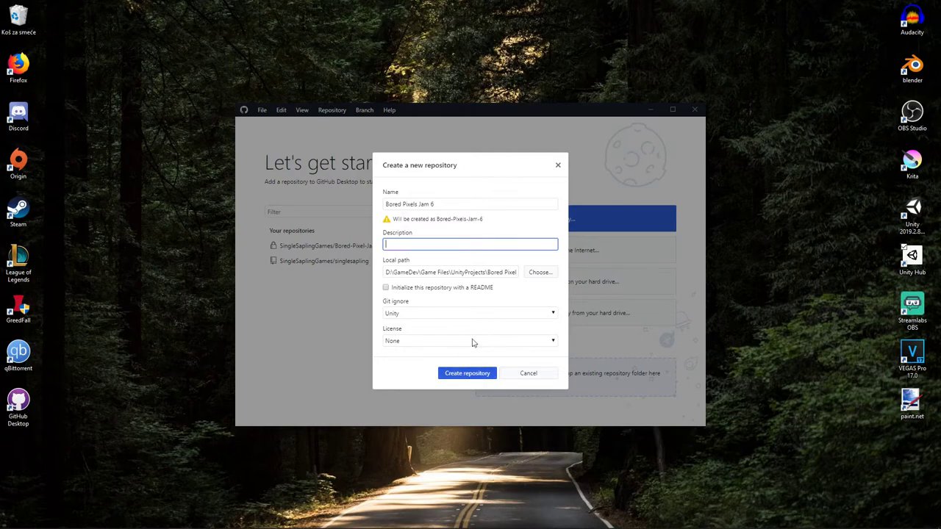
{"action": "left_click", "coordinate": [471, 375]}
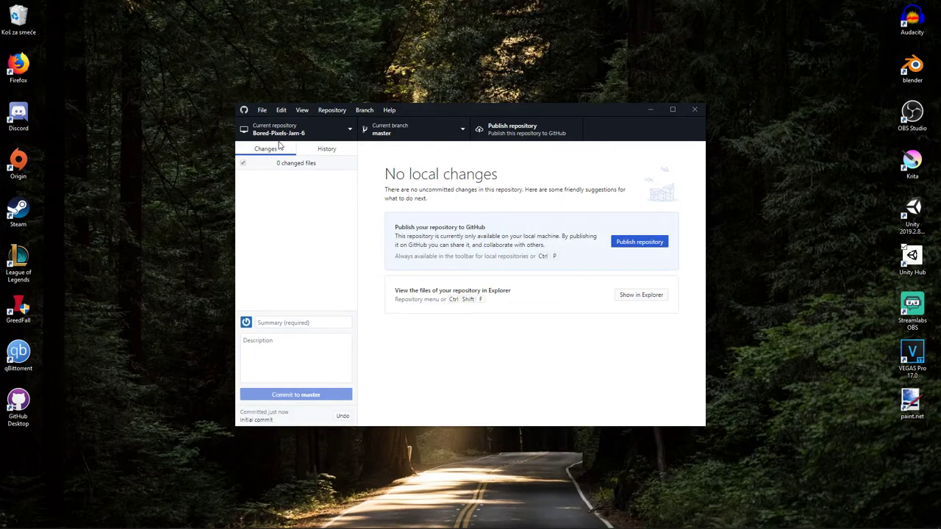
{"action": "left_click", "coordinate": [350, 130]}
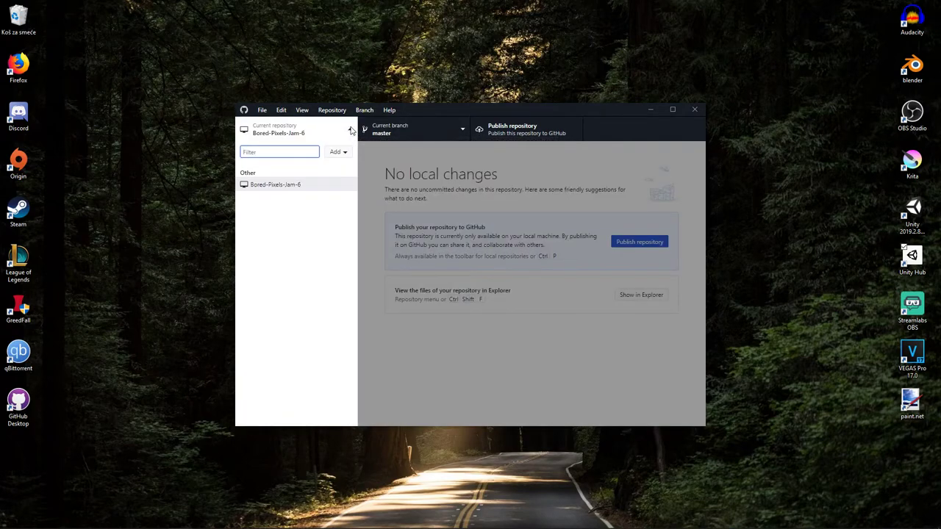
{"action": "left_click", "coordinate": [287, 184]}
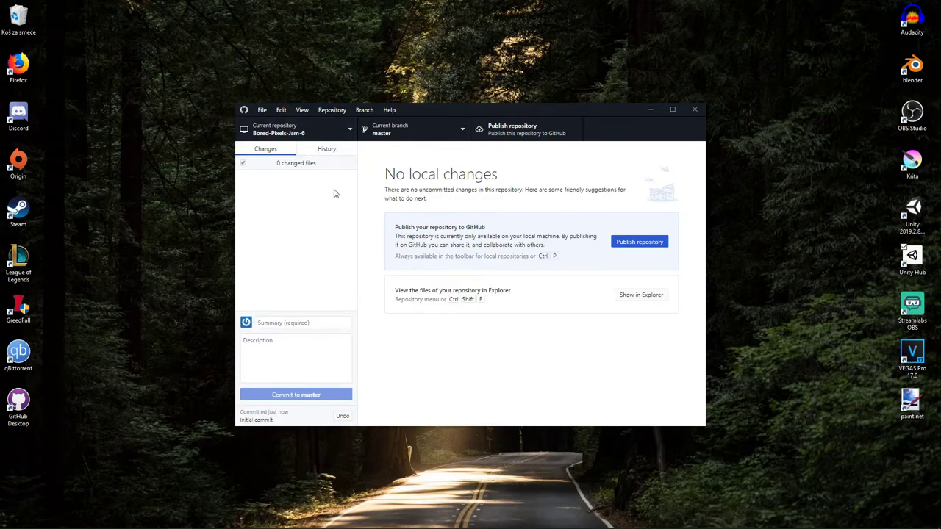
Check the repository's commit history and return to its list of changes
{"action": "left_click", "coordinate": [312, 151]}
{"action": "left_click", "coordinate": [293, 151]}
{"action": "left_click", "coordinate": [336, 152]}
{"action": "left_click", "coordinate": [283, 151]}
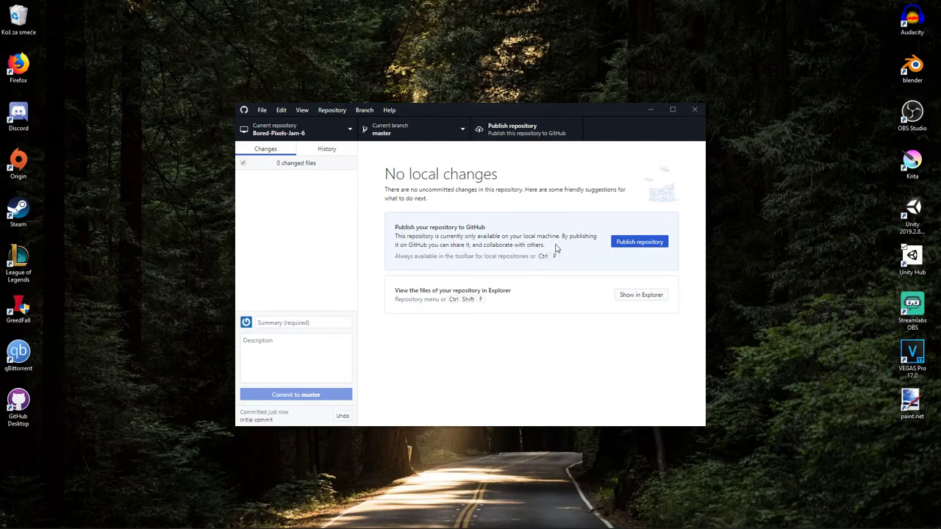
Publish the repository to GitHub.com as Bored-Pixels-Jam-6, keeping the code private and leaving the description empty
{"action": "left_click", "coordinate": [629, 249]}
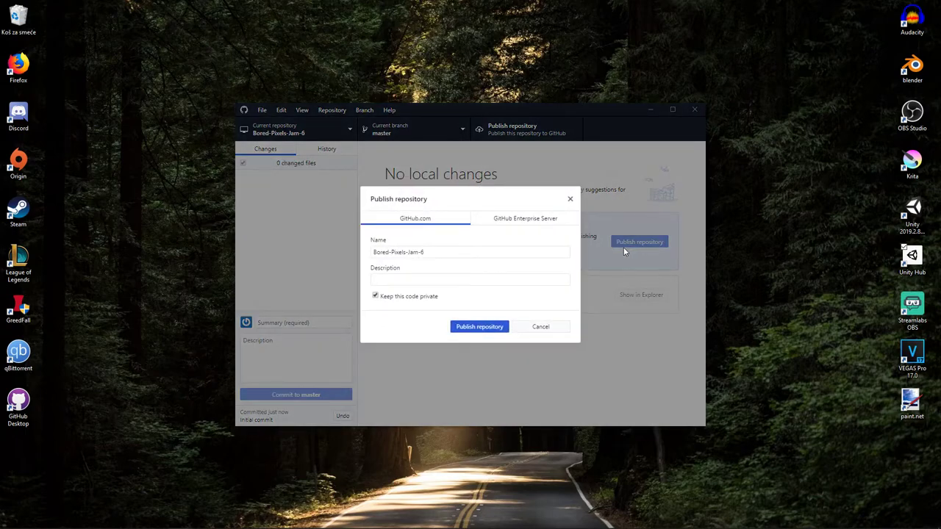
{"action": "left_click", "coordinate": [535, 219]}
{"action": "left_click", "coordinate": [428, 220]}
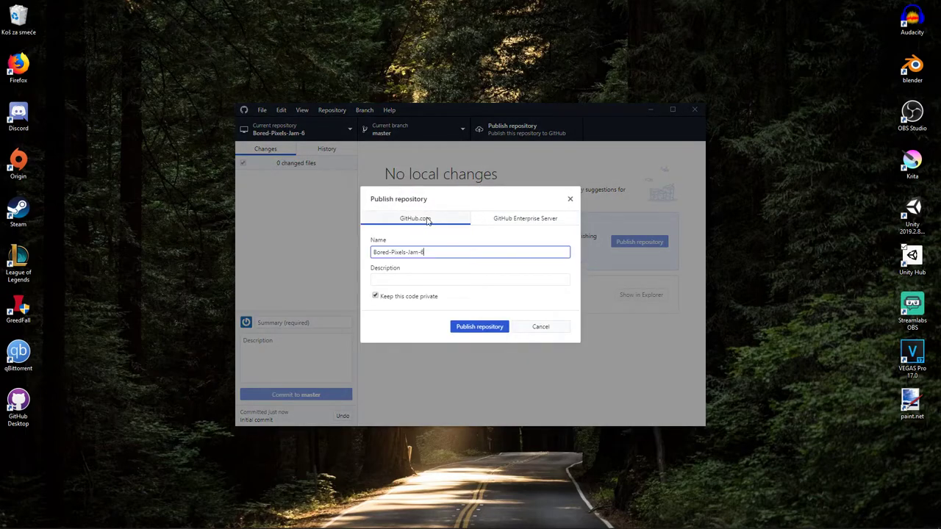
{"action": "left_click", "coordinate": [489, 220]}
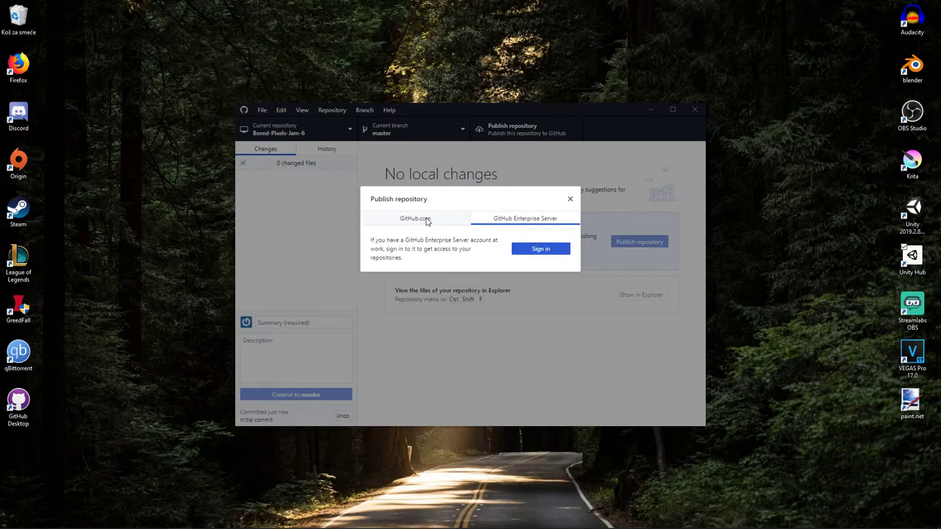
{"action": "left_click", "coordinate": [424, 219]}
{"action": "left_click", "coordinate": [485, 330]}
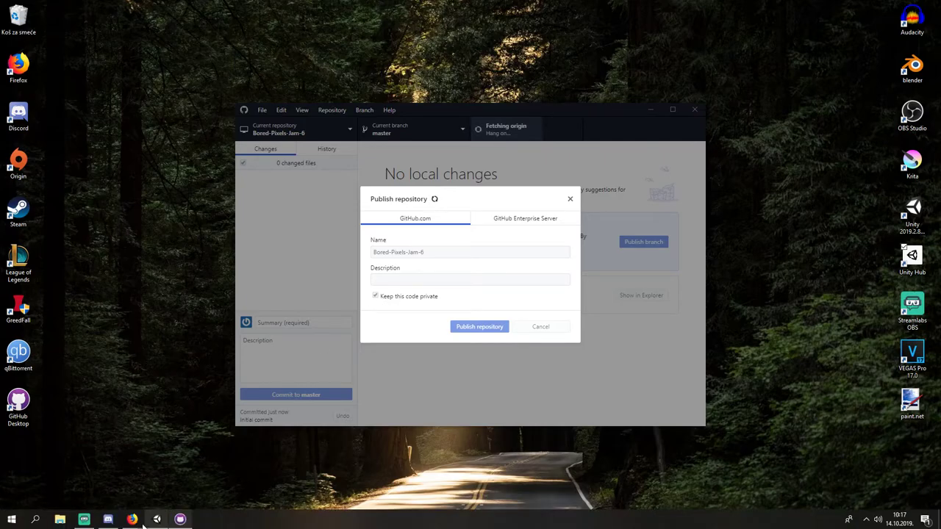
Read the latest stream chat messages on the YouTube live dashboard in Firefox and return to GitHub Desktop
{"action": "mouse_move", "coordinate": [130, 521]}
{"action": "left_click", "coordinate": [147, 476]}
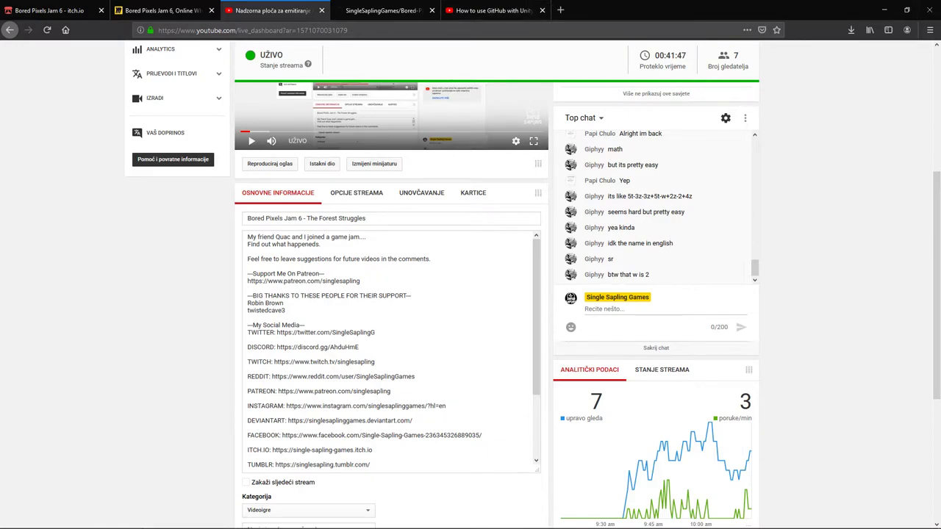
{"action": "left_click", "coordinate": [884, 9]}
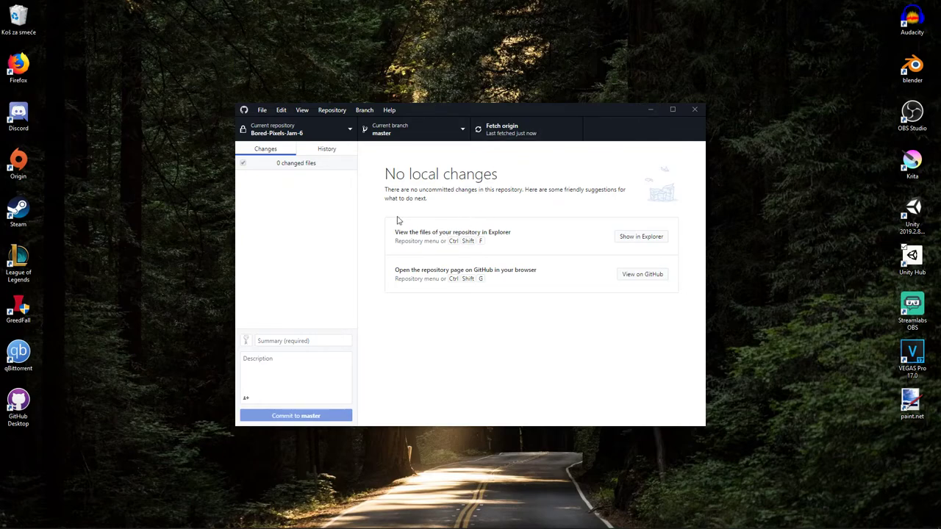
Search Google for "india" in a new Firefox tab, view the image results and open the country in Google Maps
{"action": "mouse_move", "coordinate": [133, 519]}
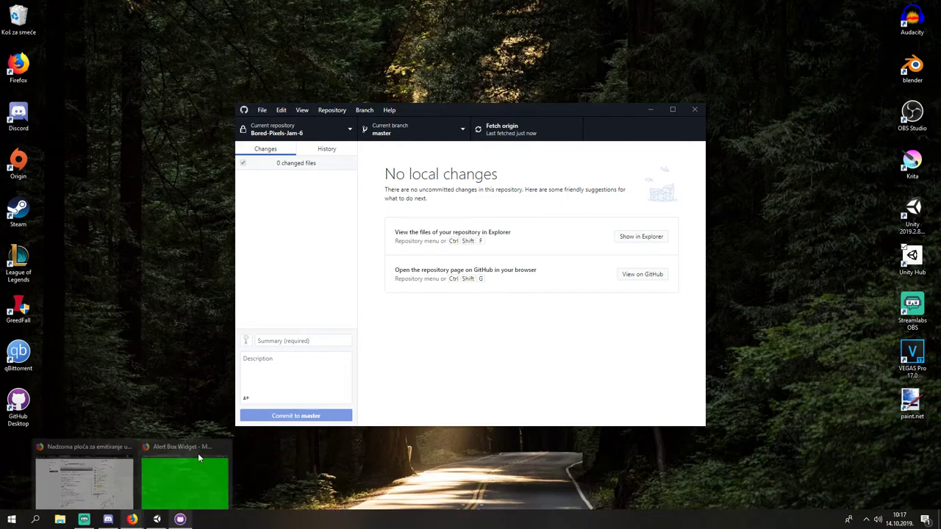
{"action": "left_click", "coordinate": [132, 519]}
{"action": "left_click", "coordinate": [564, 8]}
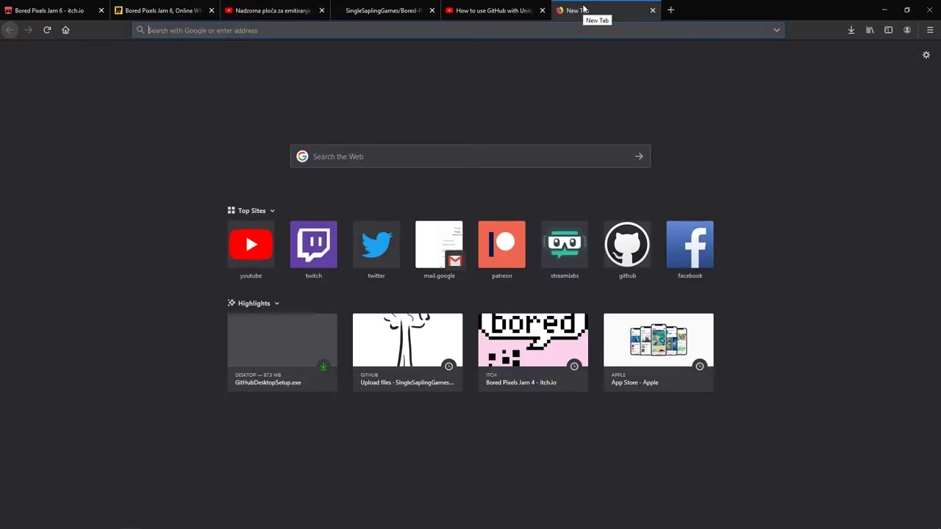
{"action": "type", "text": "ndia"}
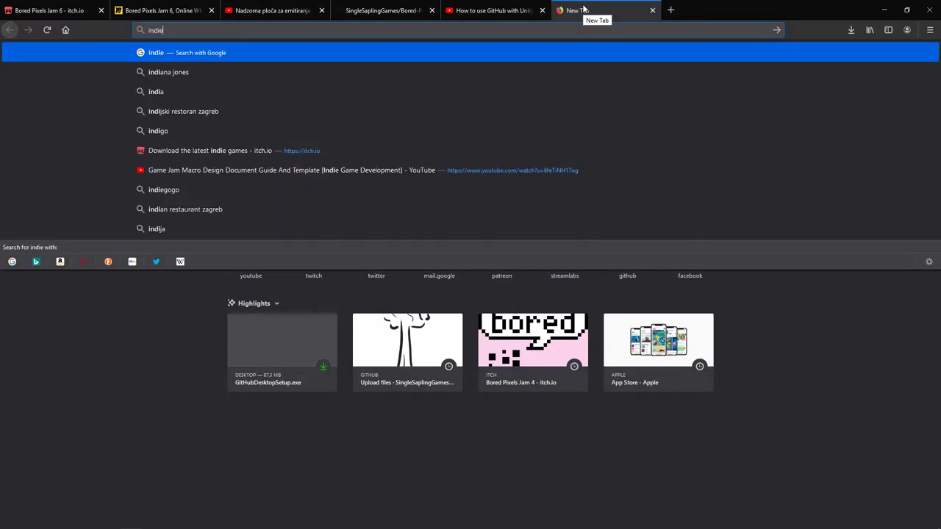
{"action": "key", "text": "Return"}
{"action": "left_click", "coordinate": [125, 88]}
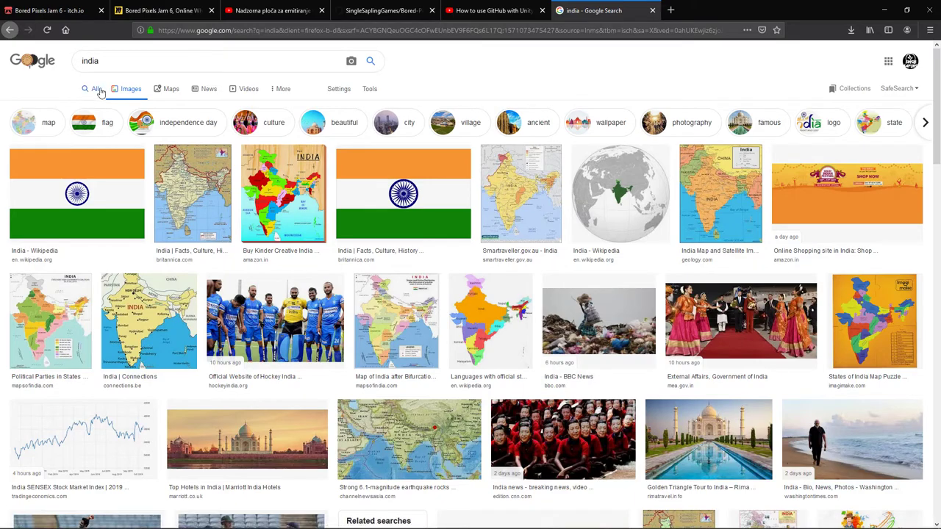
{"action": "left_click", "coordinate": [170, 89]}
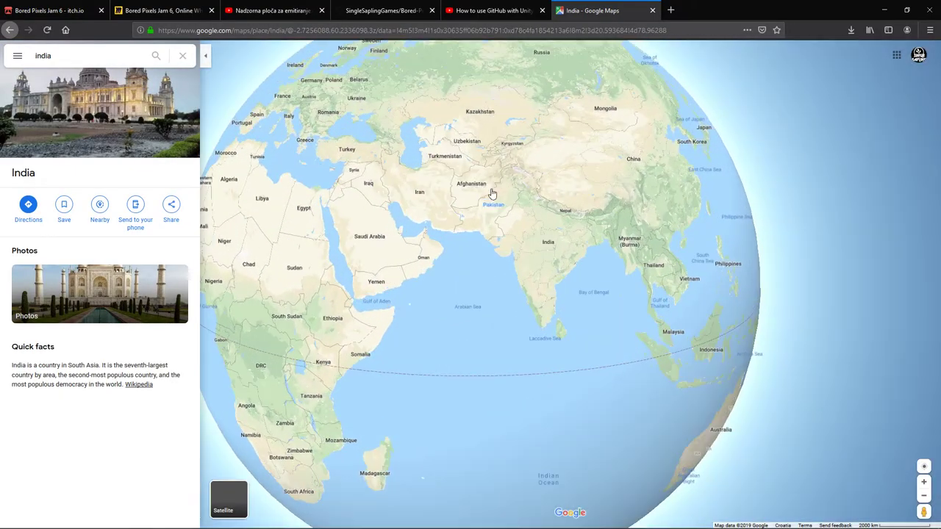
Examine the map from India across to Europe and focus closely on the area around Croatia
{"action": "left_click_drag", "start_coordinate": [313, 146], "coordinate": [573, 256]}
{"action": "left_click", "coordinate": [727, 263]}
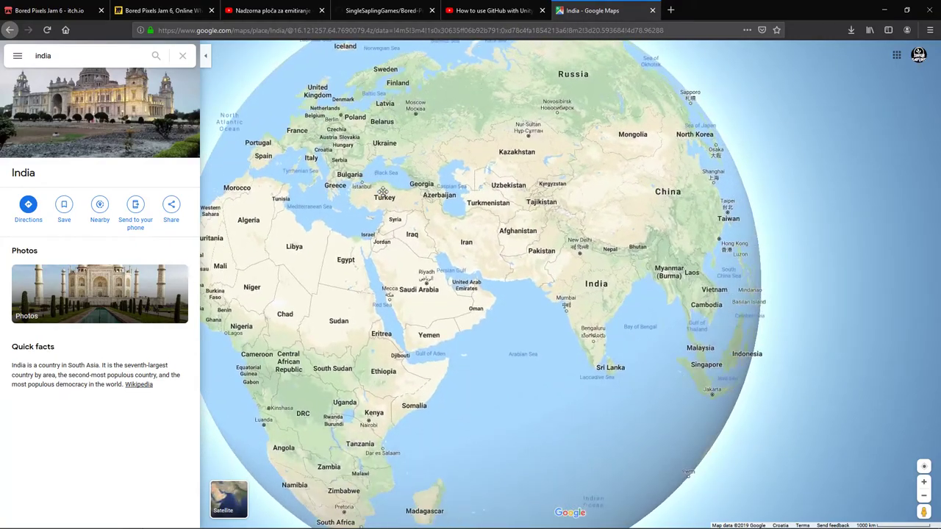
{"action": "scroll", "coordinate": [489, 252], "scroll_direction": "down", "scroll_amount": 5}
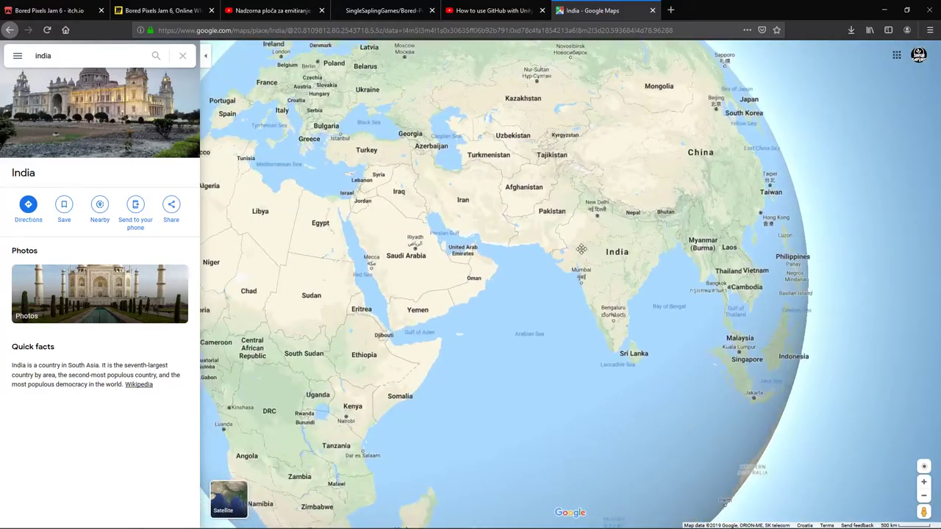
{"action": "left_click_drag", "start_coordinate": [581, 250], "coordinate": [679, 283]}
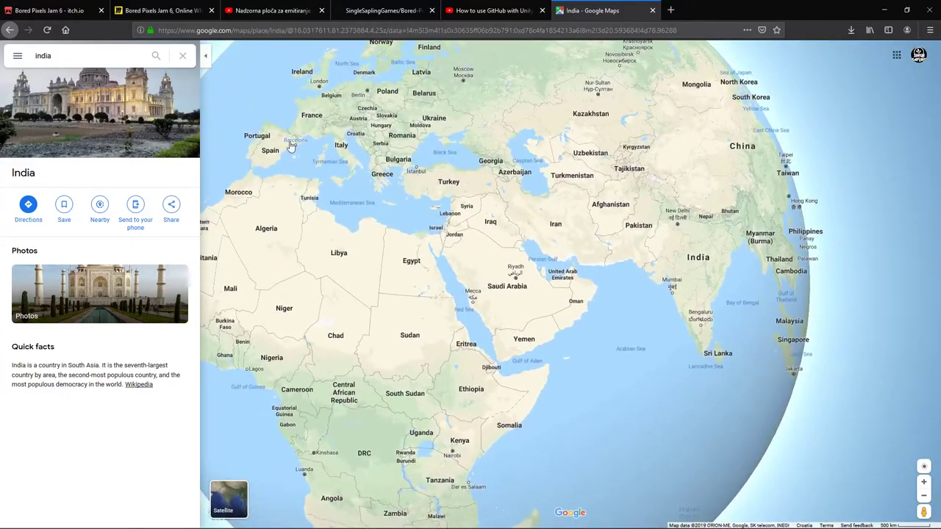
{"action": "scroll", "coordinate": [408, 208], "scroll_direction": "up", "scroll_amount": 3}
{"action": "scroll", "coordinate": [408, 208], "scroll_direction": "up", "scroll_amount": 5}
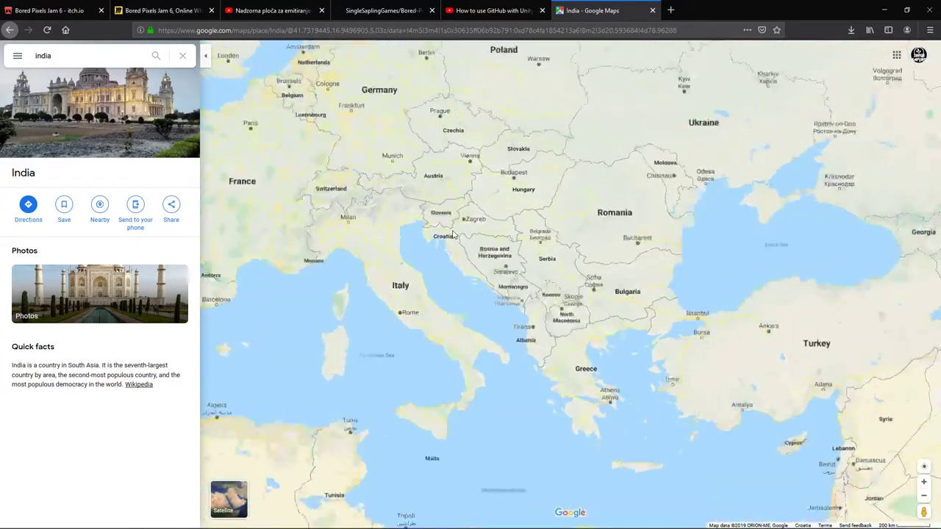
Compare the positions of Croatia and India on the globe and open the place details for Croatia
{"action": "scroll", "coordinate": [485, 233], "scroll_direction": "down", "scroll_amount": 2}
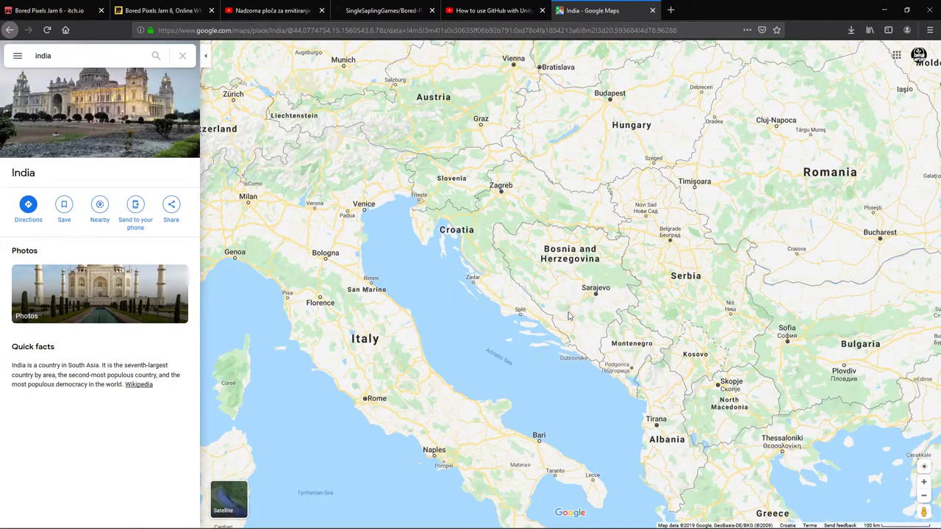
{"action": "scroll", "coordinate": [496, 300], "scroll_direction": "down", "scroll_amount": 4}
{"action": "left_click_drag", "start_coordinate": [567, 291], "coordinate": [470, 173]}
{"action": "scroll", "coordinate": [379, 167], "scroll_direction": "down", "scroll_amount": 1}
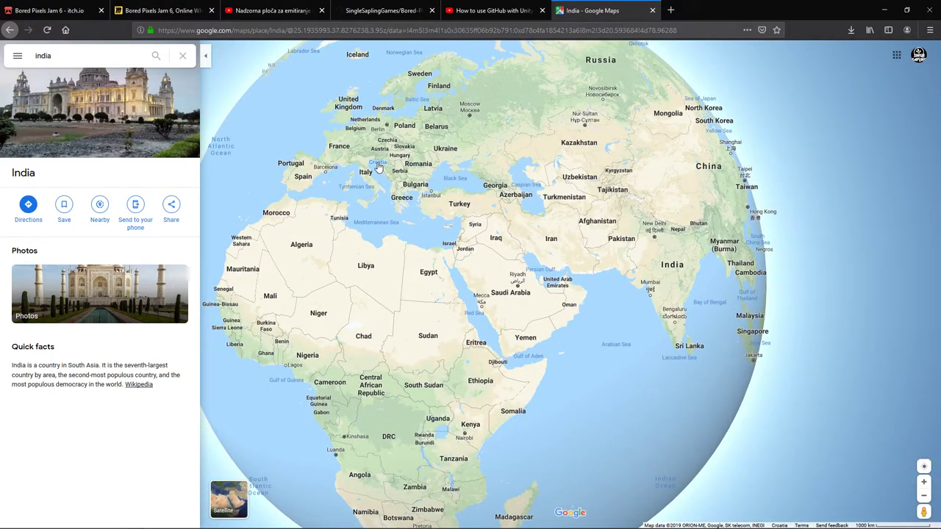
{"action": "left_click_drag", "start_coordinate": [509, 178], "coordinate": [456, 185]}
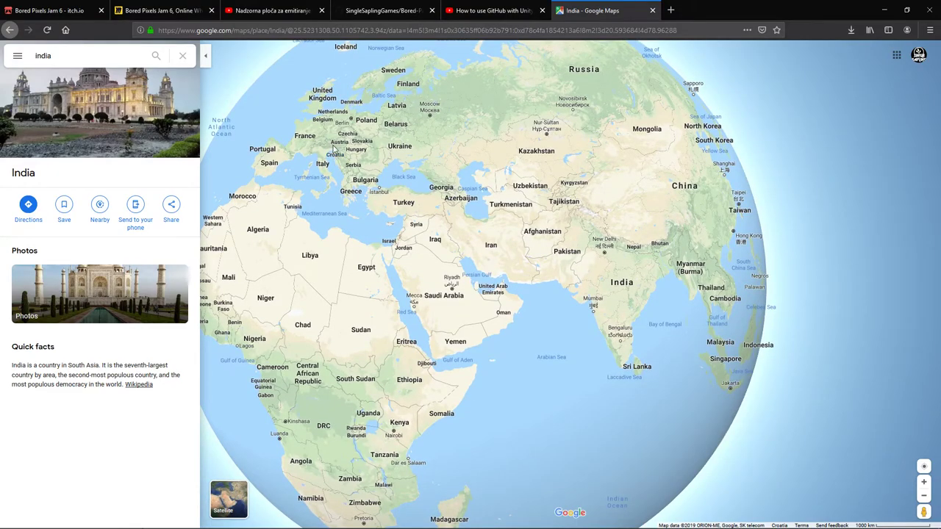
{"action": "scroll", "coordinate": [333, 151], "scroll_direction": "up", "scroll_amount": 5}
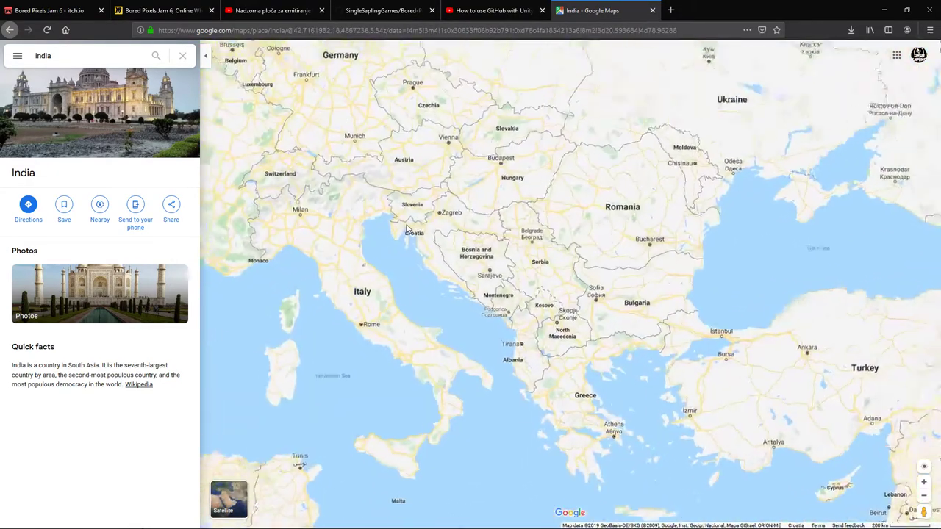
{"action": "scroll", "coordinate": [408, 230], "scroll_direction": "up", "scroll_amount": 6}
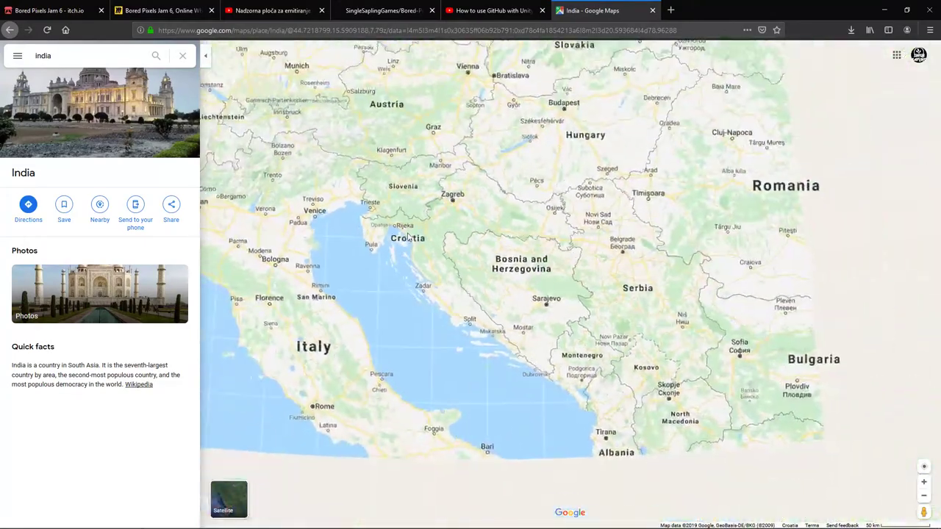
{"action": "scroll", "coordinate": [441, 236], "scroll_direction": "down", "scroll_amount": 1}
{"action": "left_click", "coordinate": [425, 238]}
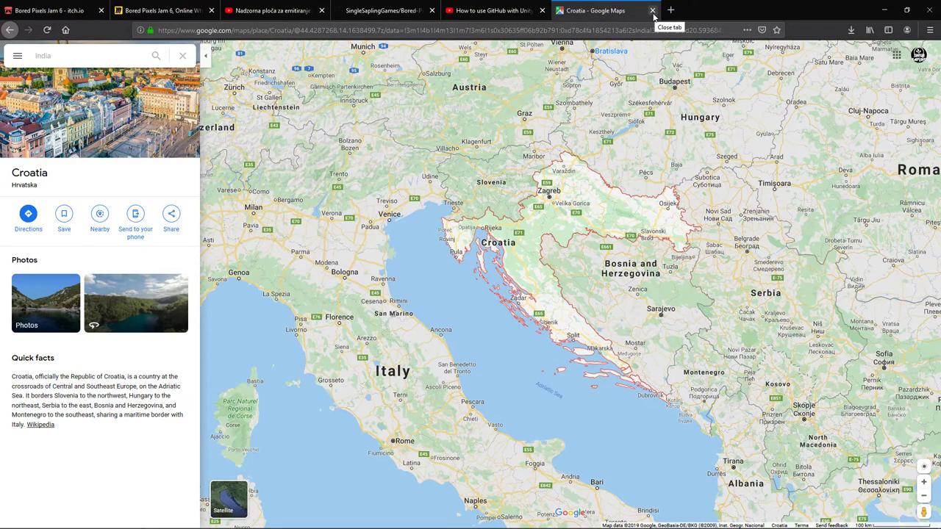
View the globe from Croatia to India and open the place details for Zagreb
{"action": "scroll", "coordinate": [630, 182], "scroll_direction": "down", "scroll_amount": 5}
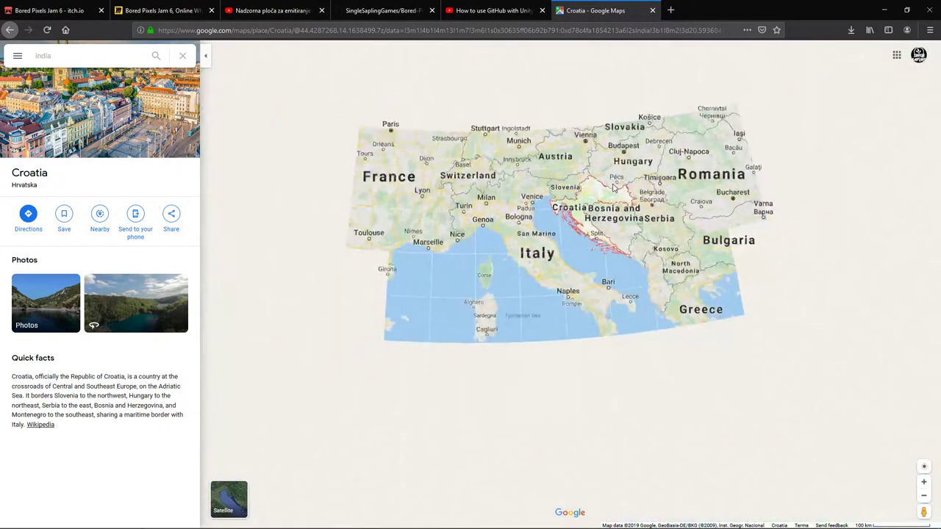
{"action": "scroll", "coordinate": [507, 184], "scroll_direction": "down", "scroll_amount": 2}
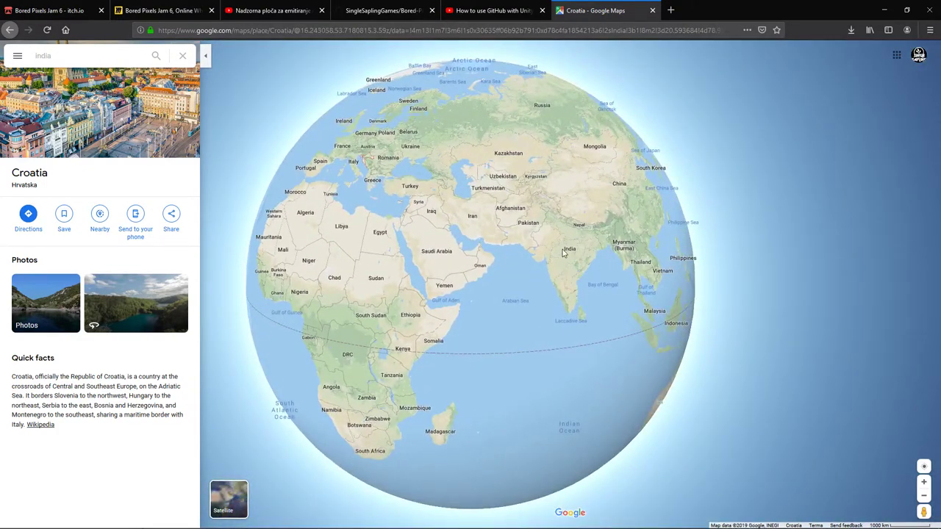
{"action": "left_click_drag", "start_coordinate": [544, 57], "coordinate": [577, 158]}
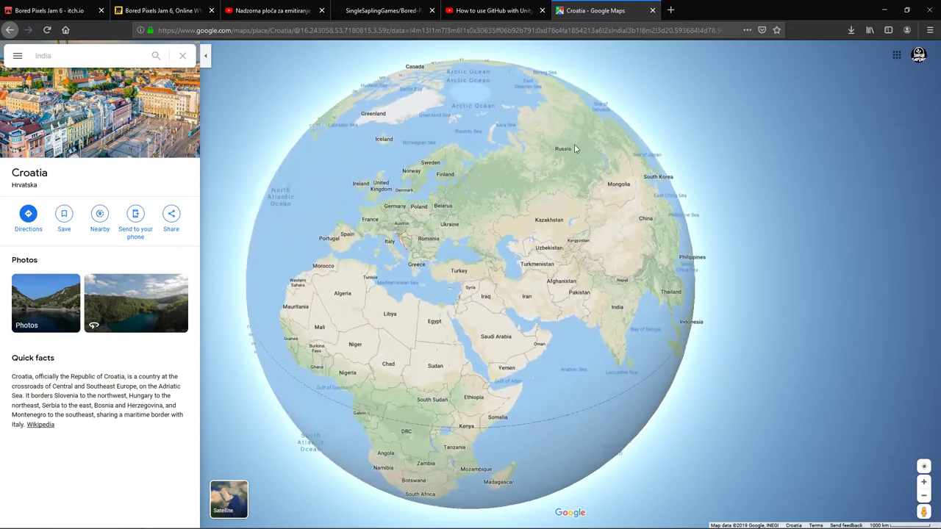
{"action": "scroll", "coordinate": [472, 238], "scroll_direction": "up", "scroll_amount": 3}
{"action": "scroll", "coordinate": [471, 237], "scroll_direction": "up", "scroll_amount": 5}
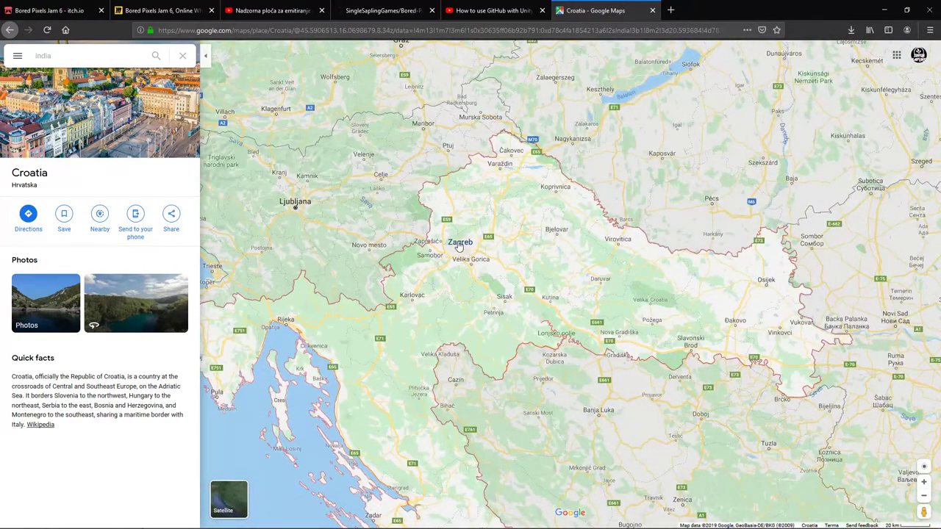
{"action": "left_click", "coordinate": [460, 244]}
{"action": "scroll", "coordinate": [463, 247], "scroll_direction": "up", "scroll_amount": 5}
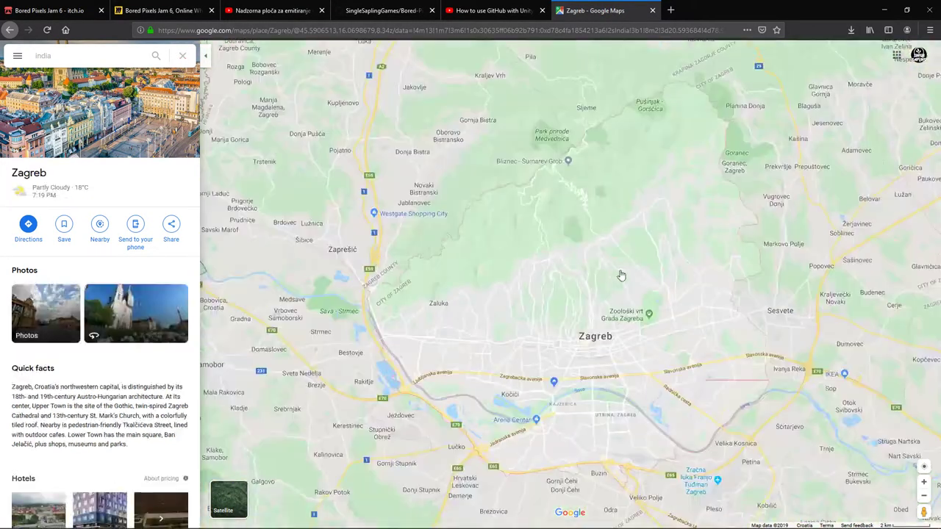
Examine Zagreb's location on the map relative to the rest of Europe and India
{"action": "scroll", "coordinate": [618, 272], "scroll_direction": "down", "scroll_amount": 4}
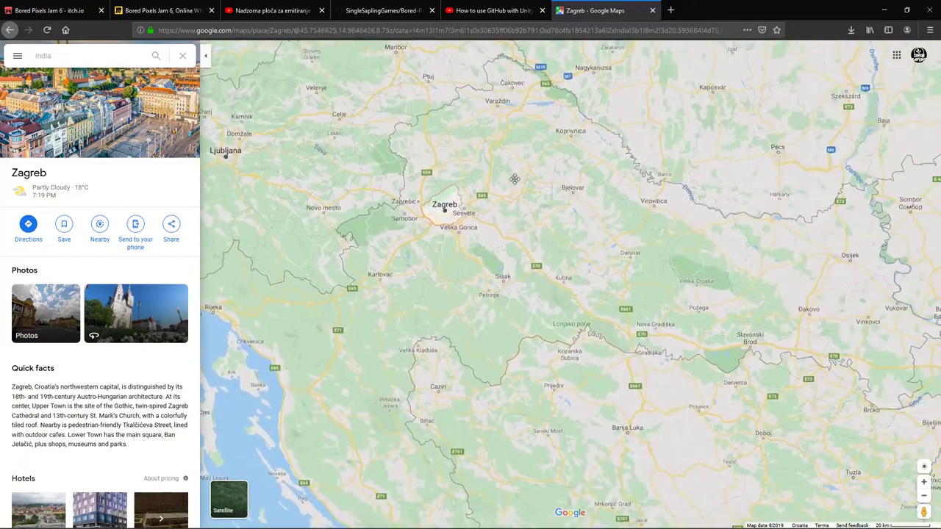
{"action": "scroll", "coordinate": [514, 184], "scroll_direction": "down", "scroll_amount": 3}
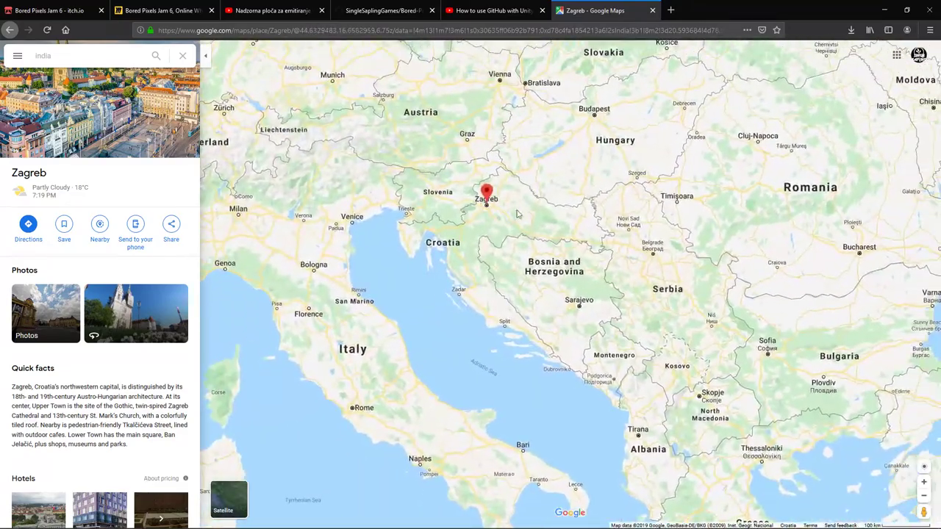
{"action": "scroll", "coordinate": [517, 211], "scroll_direction": "down", "scroll_amount": 2}
{"action": "left_click_drag", "start_coordinate": [706, 220], "coordinate": [498, 179]}
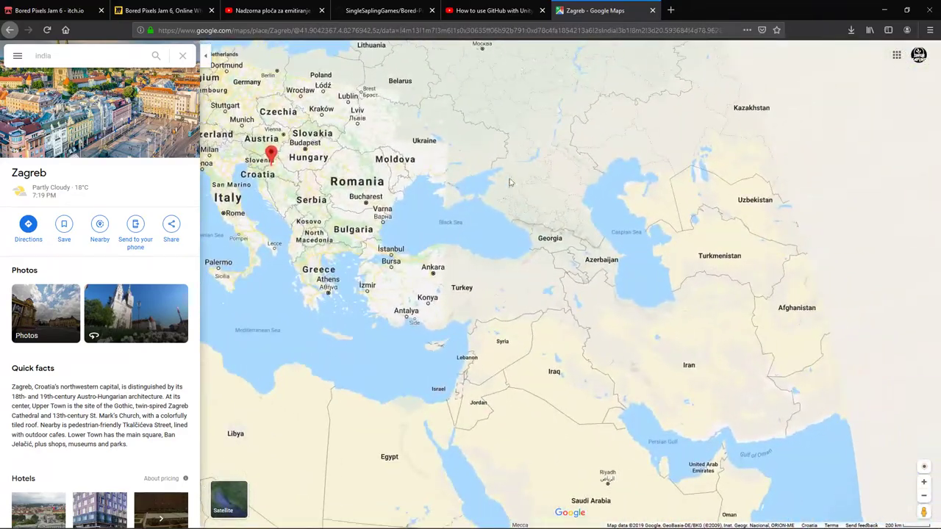
{"action": "scroll", "coordinate": [498, 178], "scroll_direction": "down", "scroll_amount": 2}
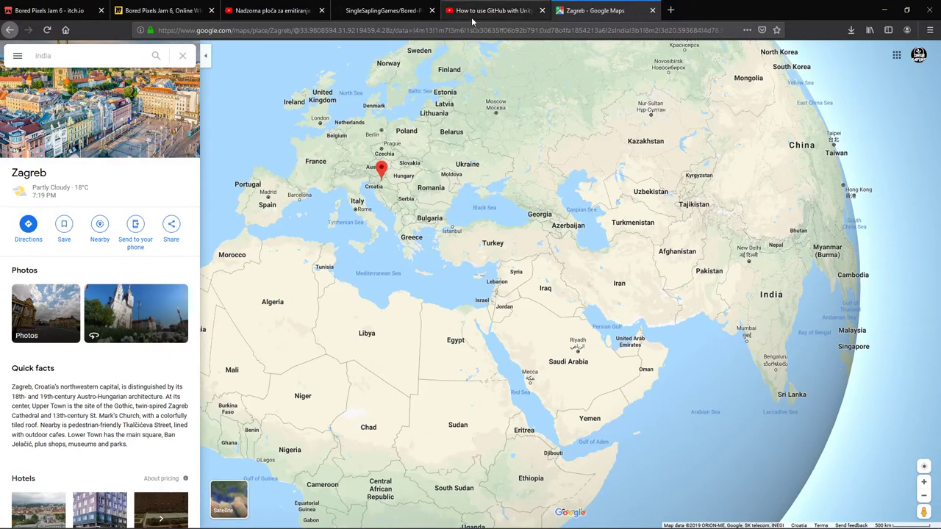
{"action": "scroll", "coordinate": [391, 222], "scroll_direction": "up", "scroll_amount": 4}
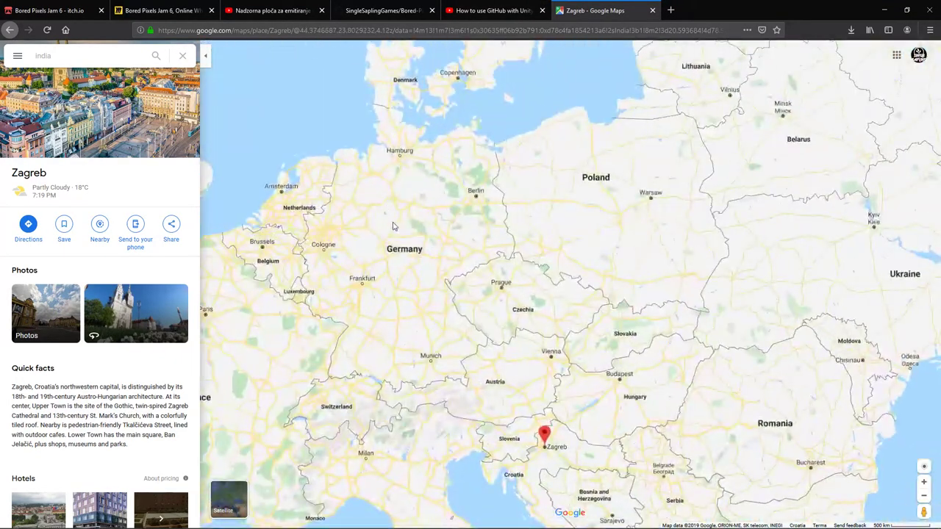
{"action": "scroll", "coordinate": [391, 222], "scroll_direction": "down", "scroll_amount": 2}
Glance at the "How to use GitHub with Unity" video, return to the Zagreb map and switch to GitHub Desktop
{"action": "left_click", "coordinate": [489, 10]}
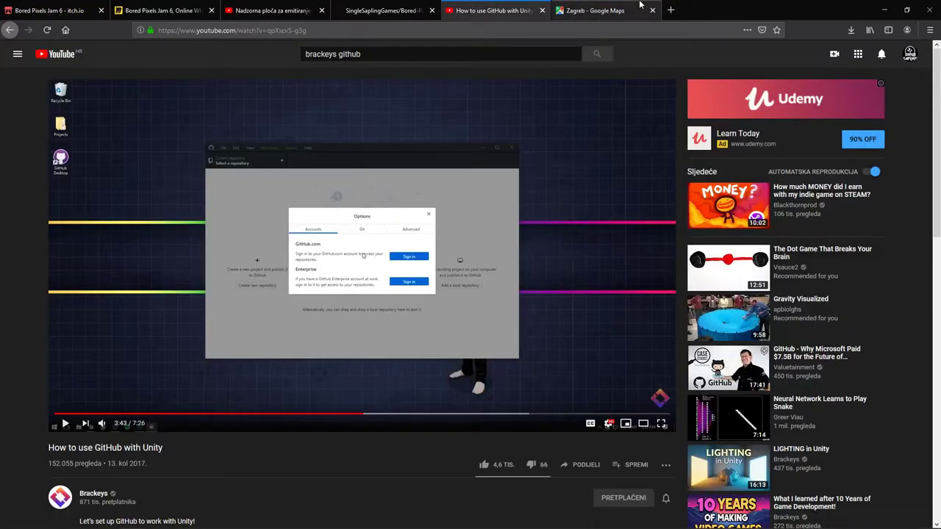
{"action": "left_click", "coordinate": [639, 5]}
{"action": "key", "text": "alt+Tab"}
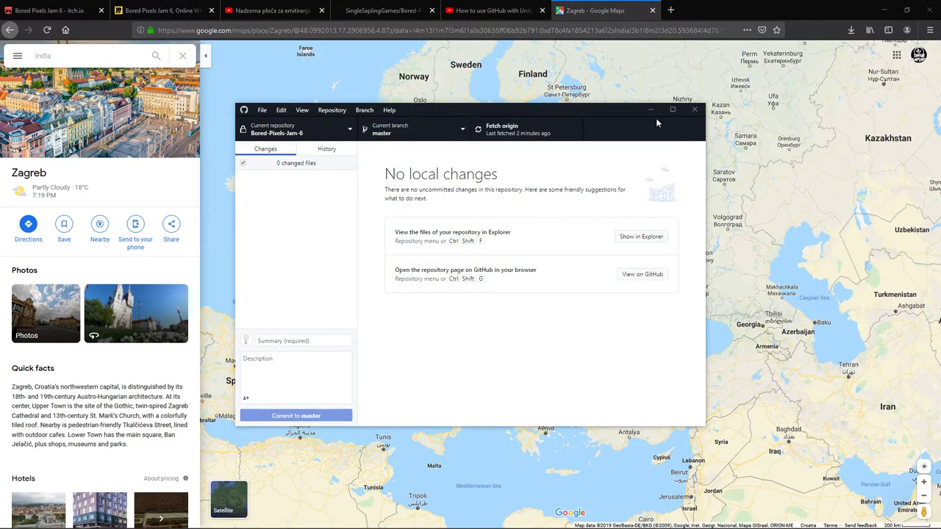
Review the commit history and pending changes of the Bored-Pixels-Jam-6 repository, and minimize its window
{"action": "left_click", "coordinate": [309, 150]}
{"action": "left_click", "coordinate": [278, 150]}
{"action": "left_click", "coordinate": [312, 152]}
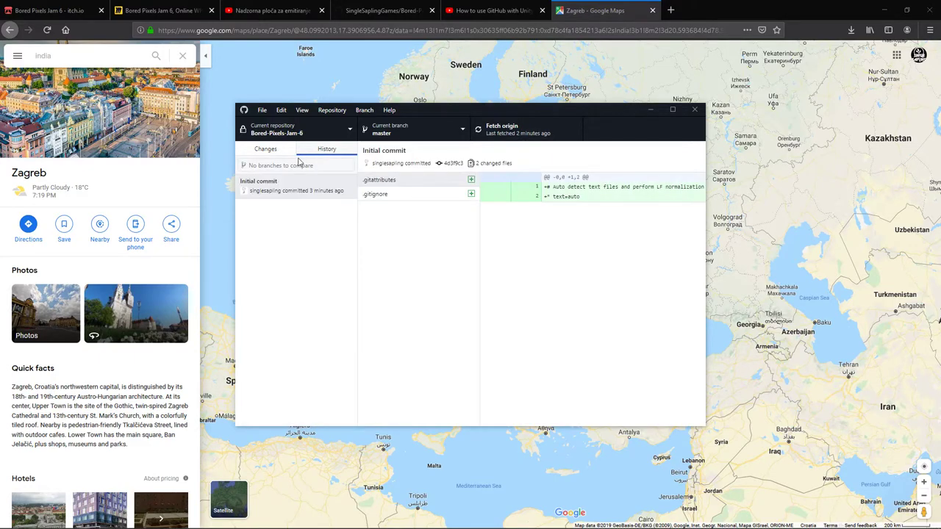
{"action": "left_click", "coordinate": [250, 151]}
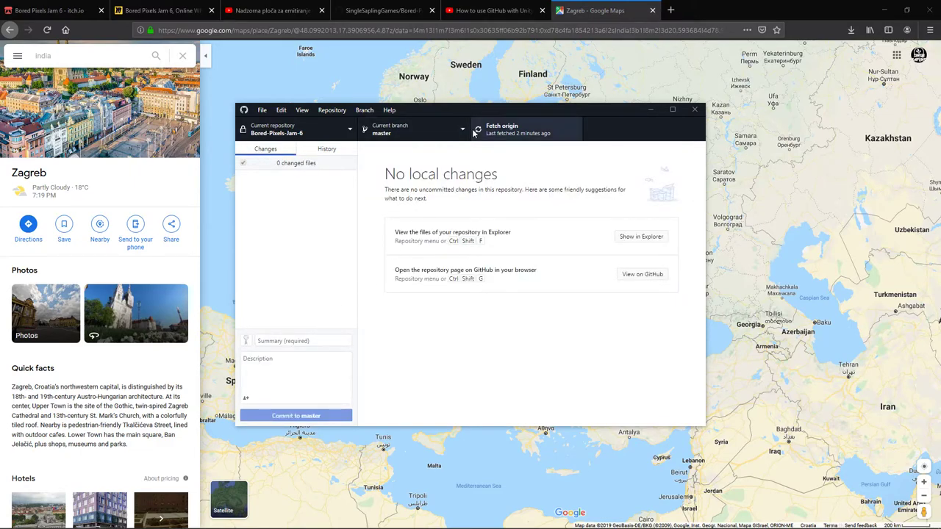
{"action": "left_click", "coordinate": [650, 109]}
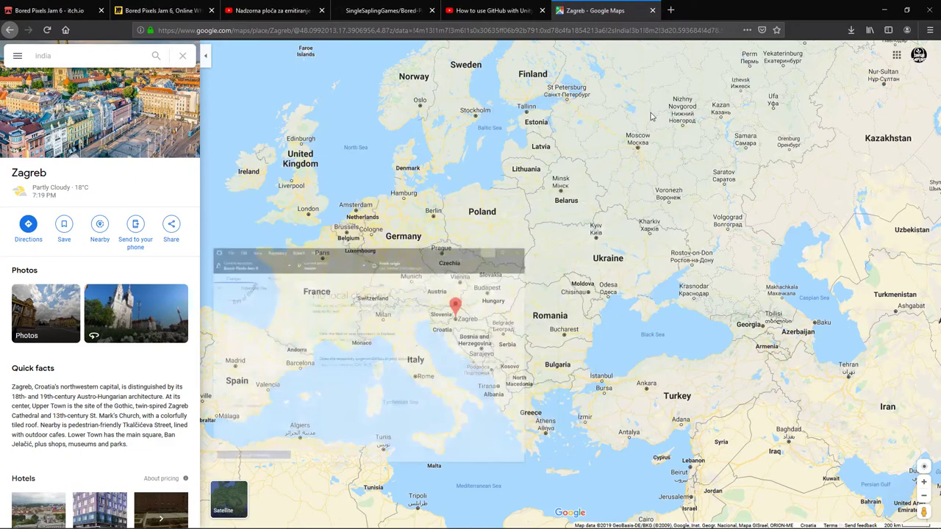
Browse the world map from Europe across to India and back to the area around Zagreb
{"action": "left_click_drag", "start_coordinate": [561, 335], "coordinate": [309, 213]}
{"action": "left_click_drag", "start_coordinate": [662, 353], "coordinate": [412, 220]}
{"action": "left_click_drag", "start_coordinate": [647, 309], "coordinate": [474, 145]}
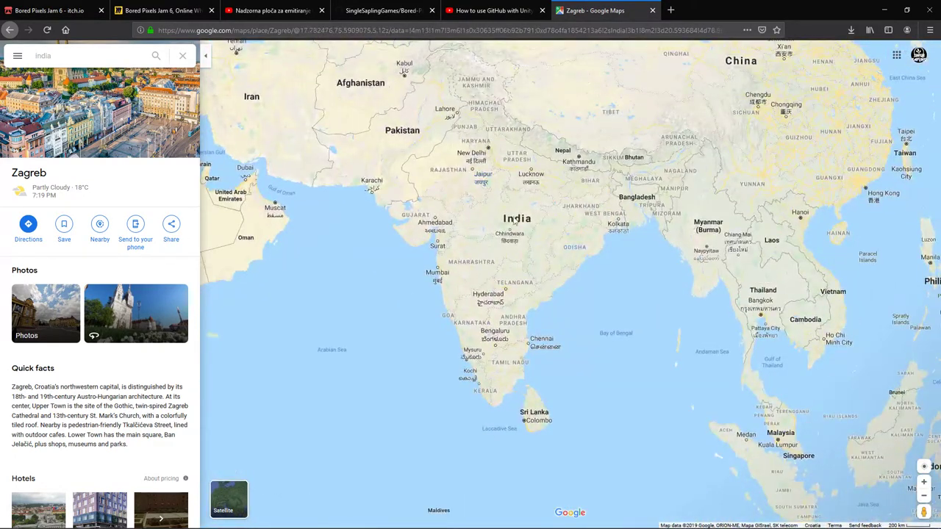
{"action": "scroll", "coordinate": [519, 219], "scroll_direction": "up", "scroll_amount": 2}
{"action": "scroll", "coordinate": [504, 200], "scroll_direction": "down", "scroll_amount": 5}
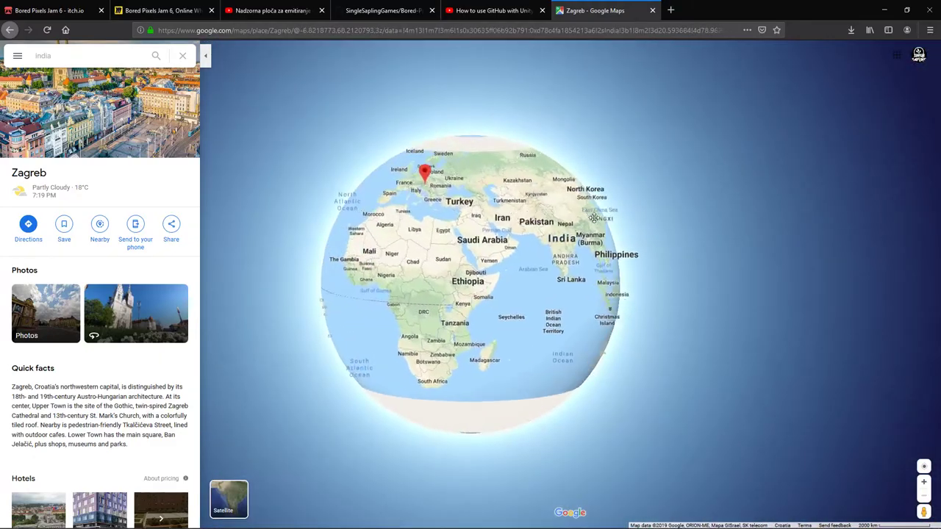
{"action": "left_click_drag", "start_coordinate": [594, 218], "coordinate": [658, 331]}
{"action": "scroll", "coordinate": [525, 199], "scroll_direction": "up", "scroll_amount": 3}
{"action": "scroll", "coordinate": [525, 199], "scroll_direction": "up", "scroll_amount": 5}
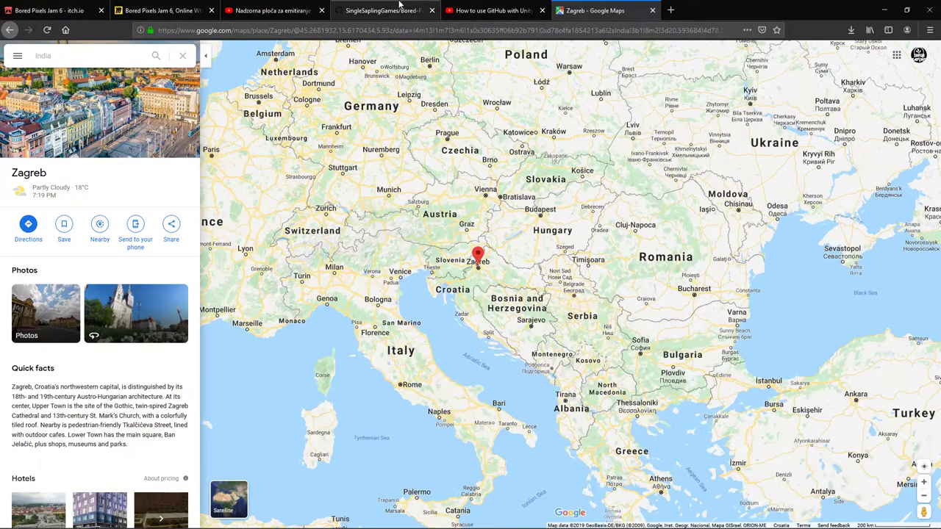
Open the "How to use GitHub with Unity" video and play it from the repository cloning part at about 4:03
{"action": "left_click", "coordinate": [492, 11]}
{"action": "left_click", "coordinate": [382, 10]}
{"action": "left_click", "coordinate": [493, 11]}
{"action": "left_click", "coordinate": [346, 275]}
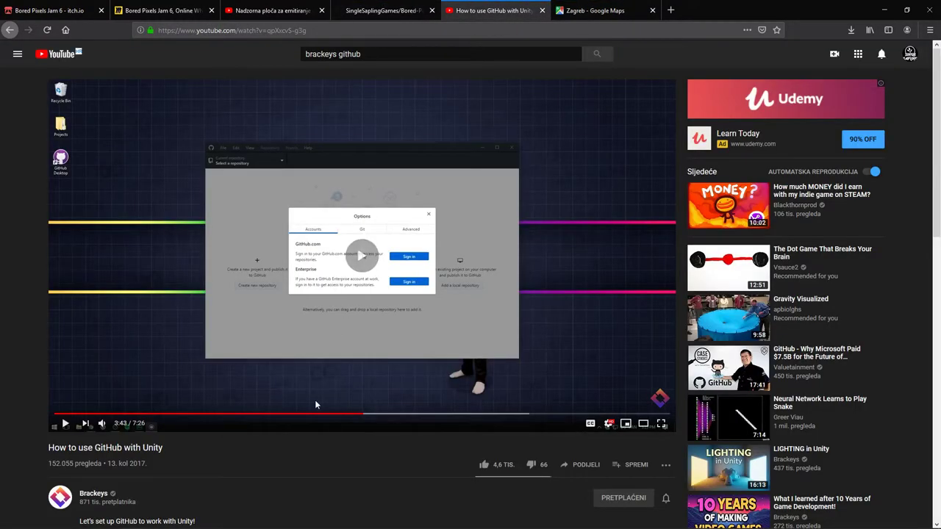
{"action": "left_click", "coordinate": [391, 416]}
{"action": "left_click", "coordinate": [414, 266]}
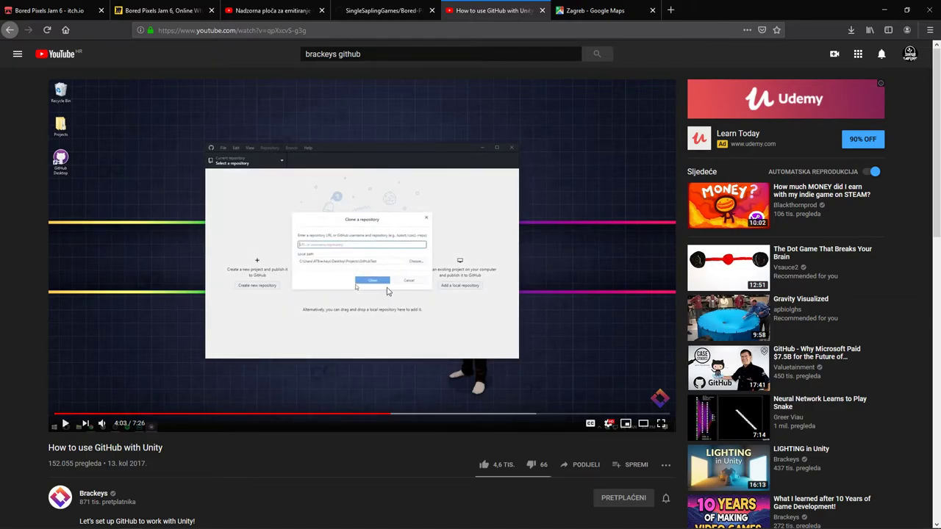
{"action": "left_click", "coordinate": [388, 292]}
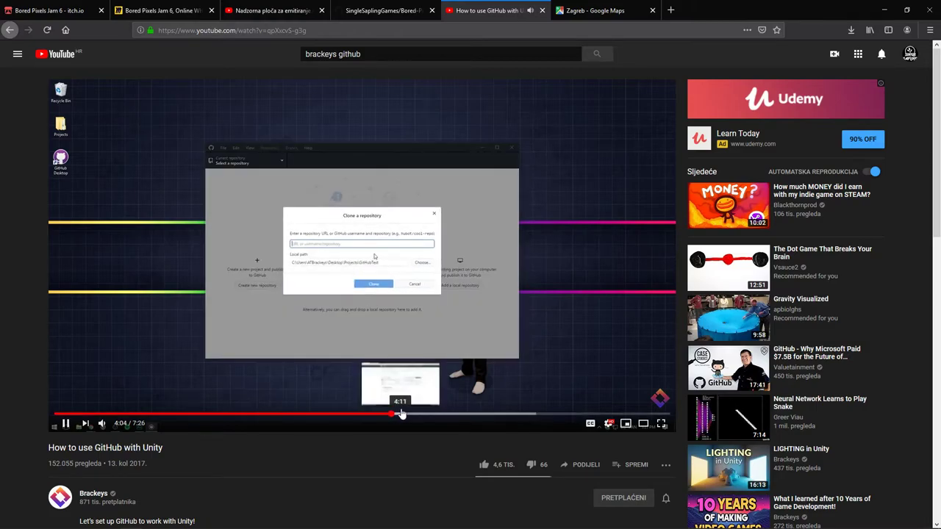
Skim the tutorial for the part on creating the Unity project and pause where its location is chosen, at about 4:40
{"action": "left_click", "coordinate": [451, 413]}
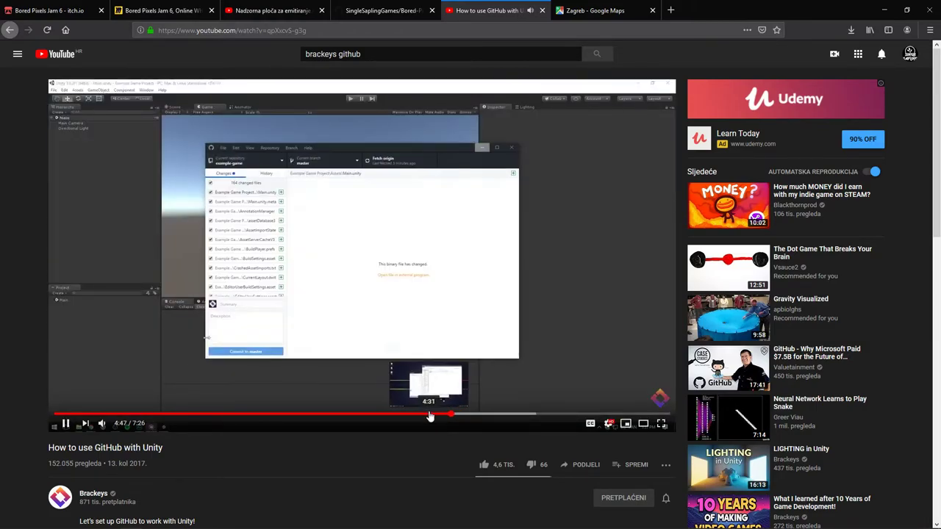
{"action": "left_click", "coordinate": [456, 318]}
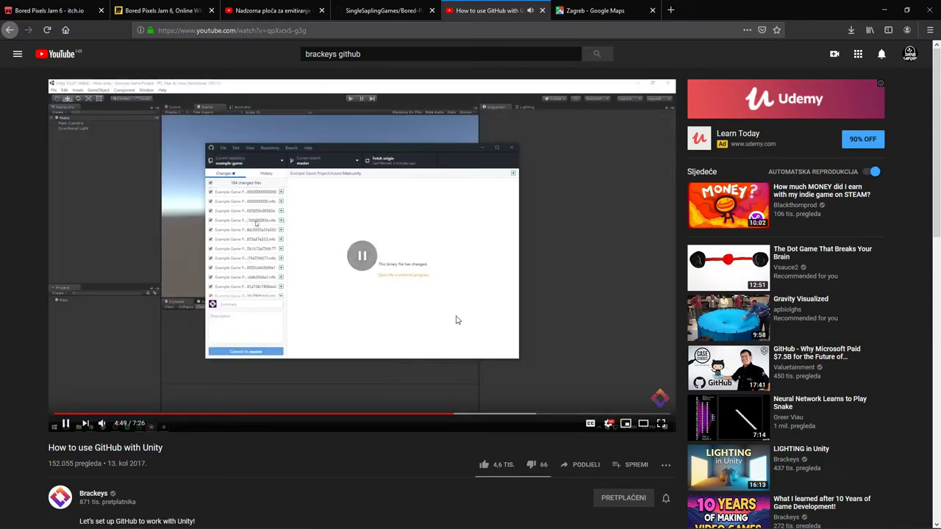
{"action": "left_click", "coordinate": [436, 414]}
{"action": "key", "text": "space"}
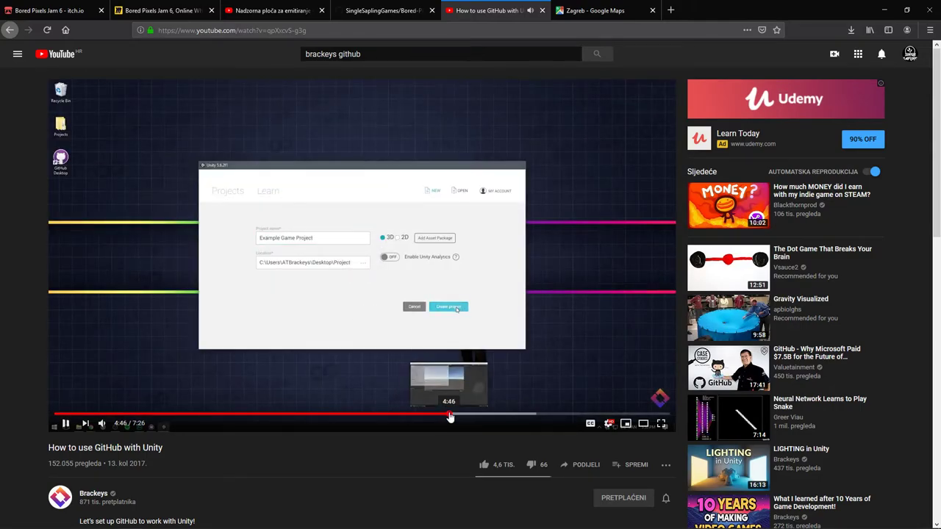
{"action": "left_click", "coordinate": [449, 416]}
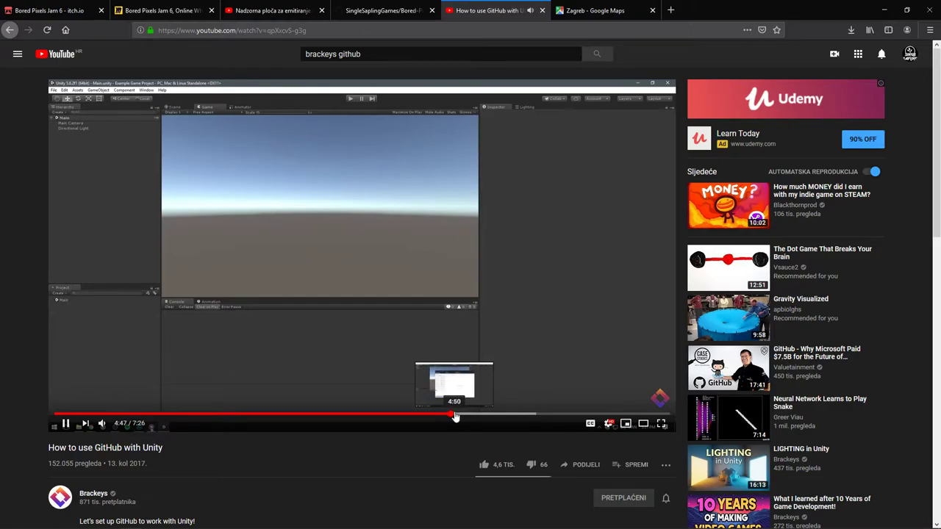
{"action": "left_click", "coordinate": [444, 416]}
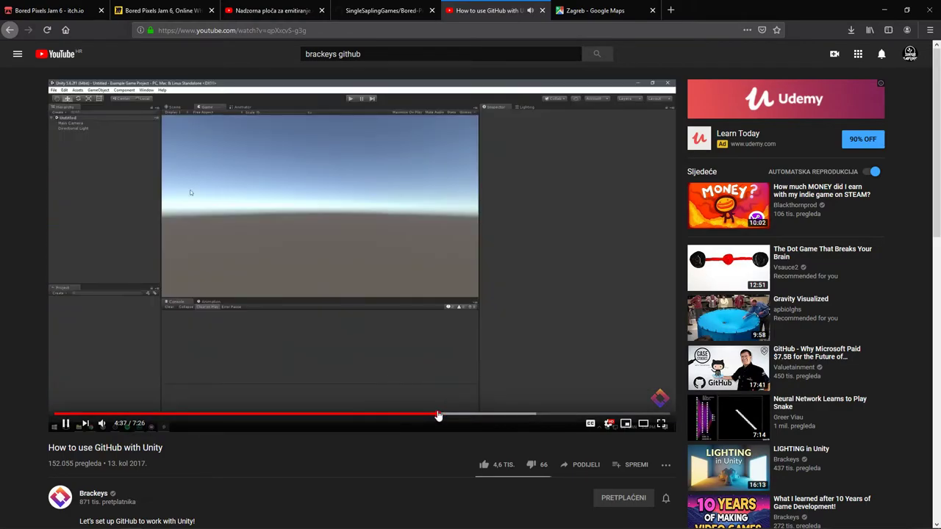
{"action": "left_click", "coordinate": [437, 417]}
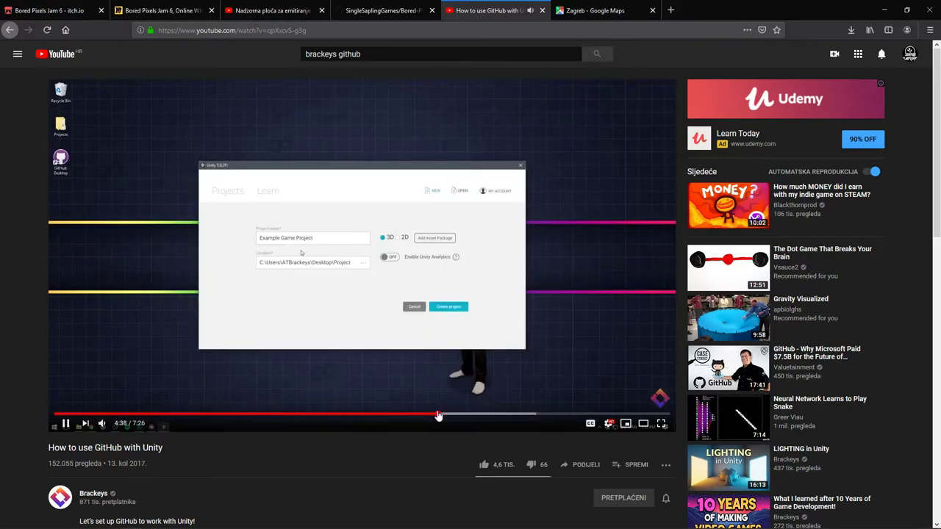
{"action": "left_click", "coordinate": [396, 318]}
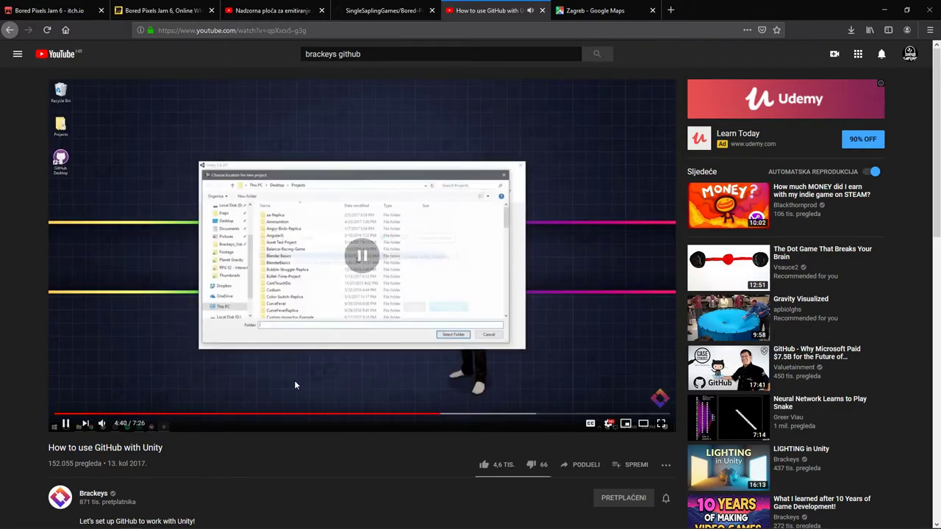
Switch to GitHub Desktop over the Unity project and check its list of repositories
{"action": "left_click", "coordinate": [157, 519]}
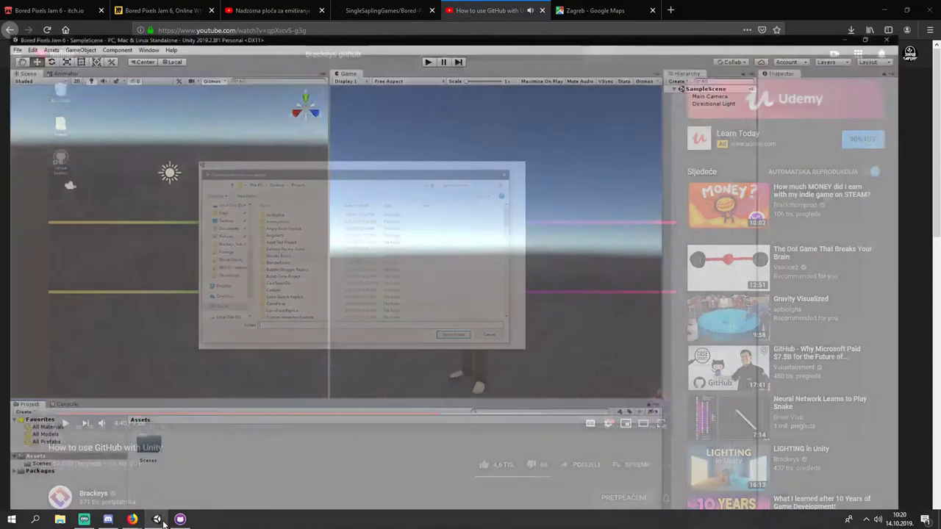
{"action": "left_click", "coordinate": [180, 520]}
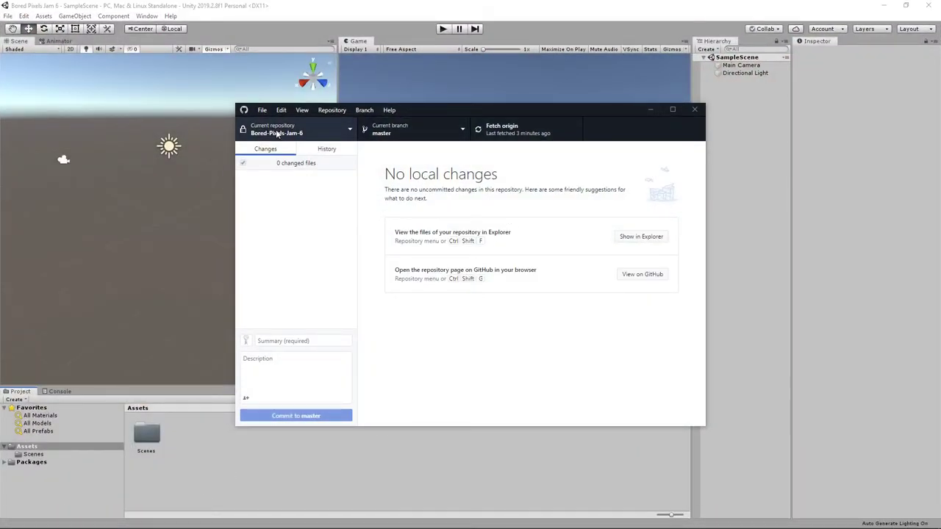
{"action": "left_click", "coordinate": [278, 132]}
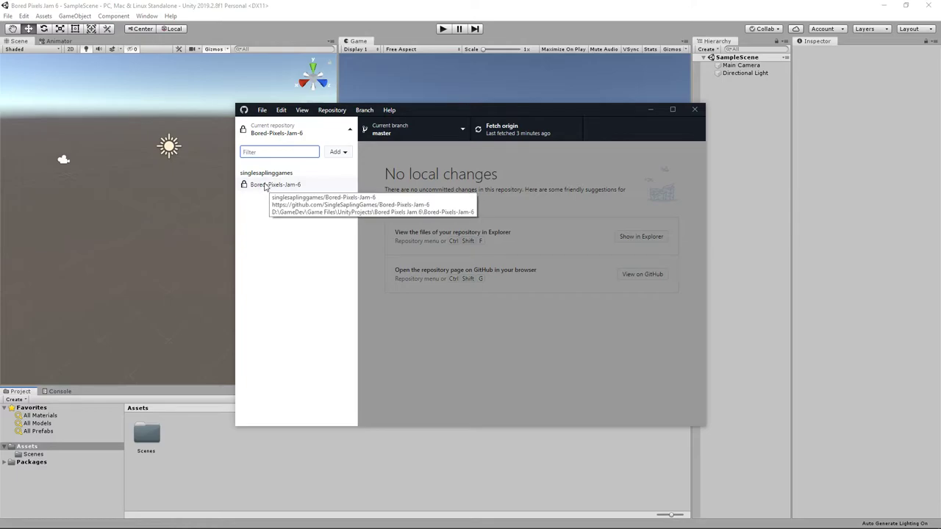
{"action": "left_click", "coordinate": [349, 131]}
{"action": "left_click", "coordinate": [349, 131]}
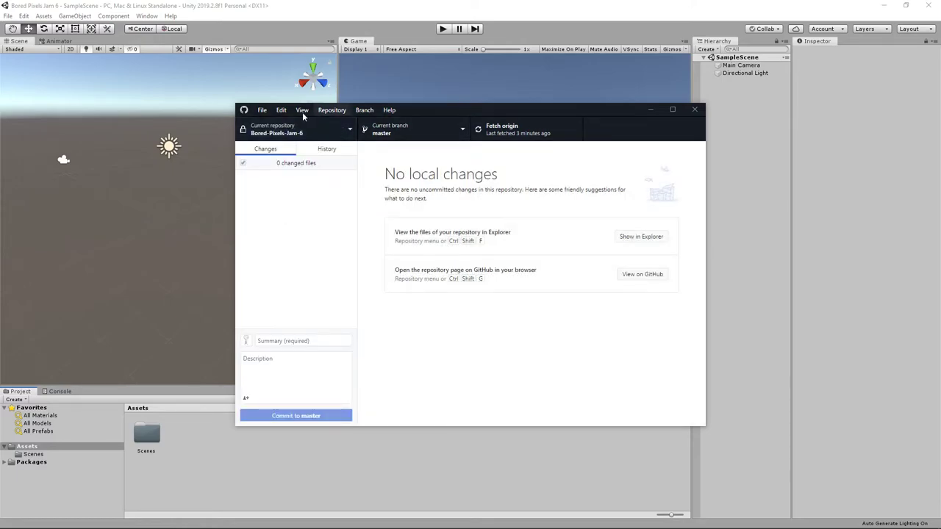
Set the GitHub Desktop theme to Dark (beta) and look through the remaining options
{"action": "left_click", "coordinate": [258, 111]}
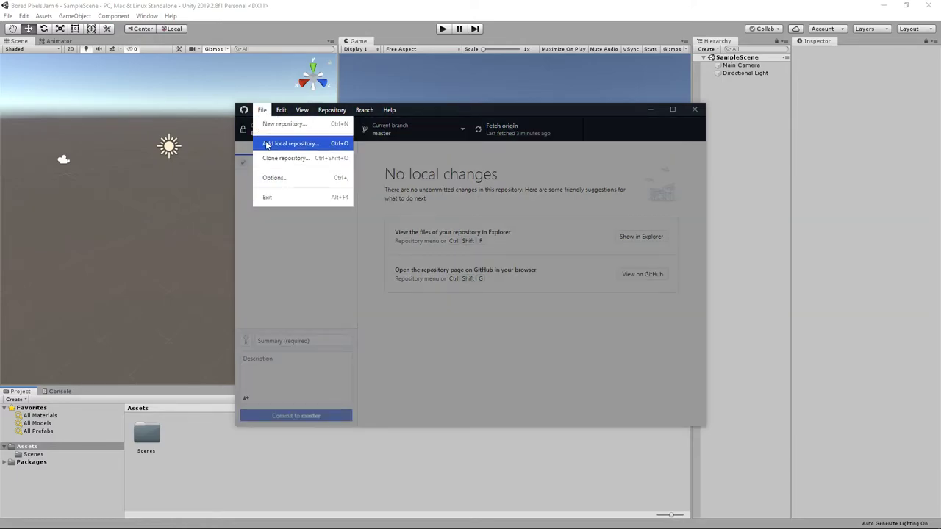
{"action": "left_click", "coordinate": [274, 178]}
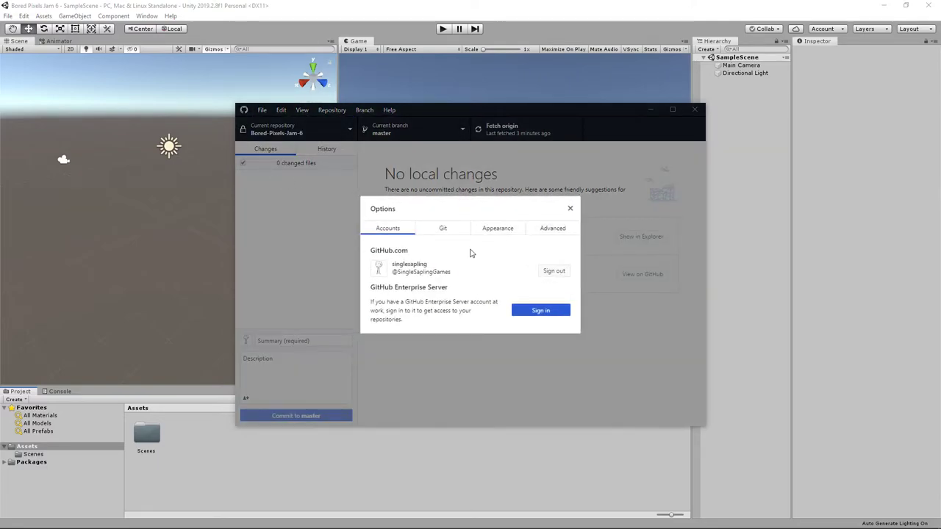
{"action": "left_click", "coordinate": [455, 234]}
{"action": "left_click", "coordinate": [503, 231]}
{"action": "left_click", "coordinate": [424, 285]}
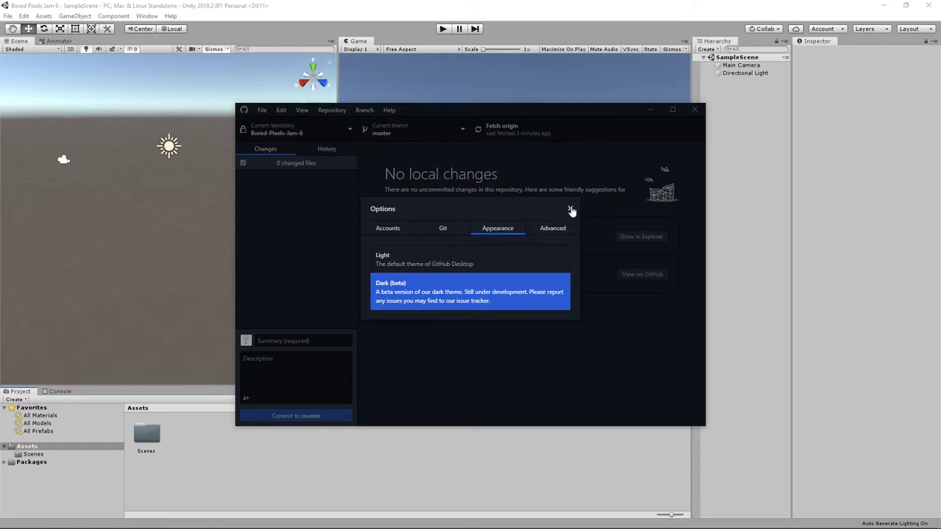
{"action": "left_click", "coordinate": [557, 229]}
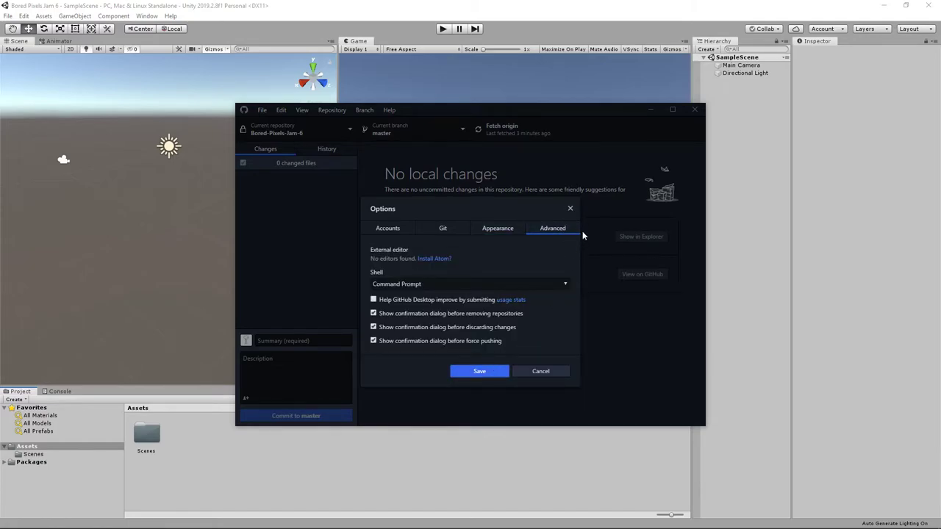
{"action": "left_click", "coordinate": [570, 208]}
Start a new repository named "BORED PIXELS JAM 6" and inspect its local path folder without changing it
{"action": "left_click", "coordinate": [263, 111]}
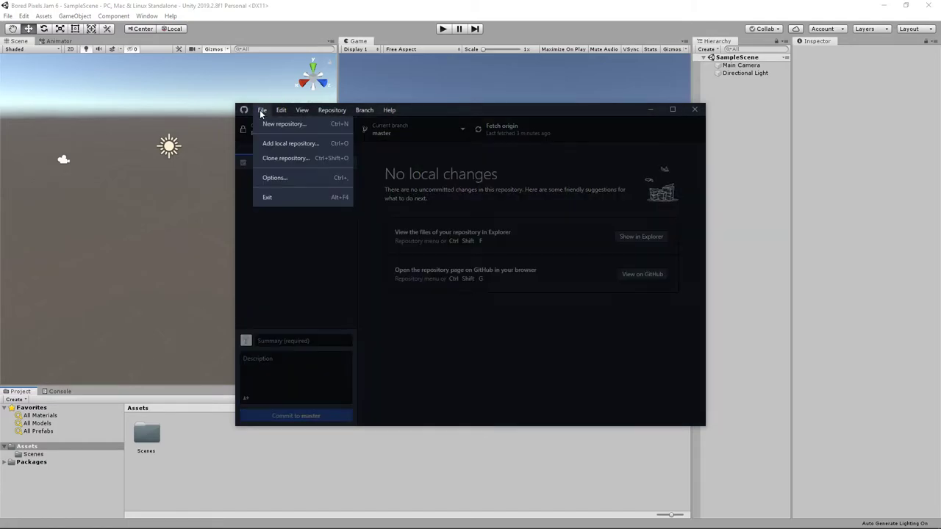
{"action": "left_click", "coordinate": [275, 126]}
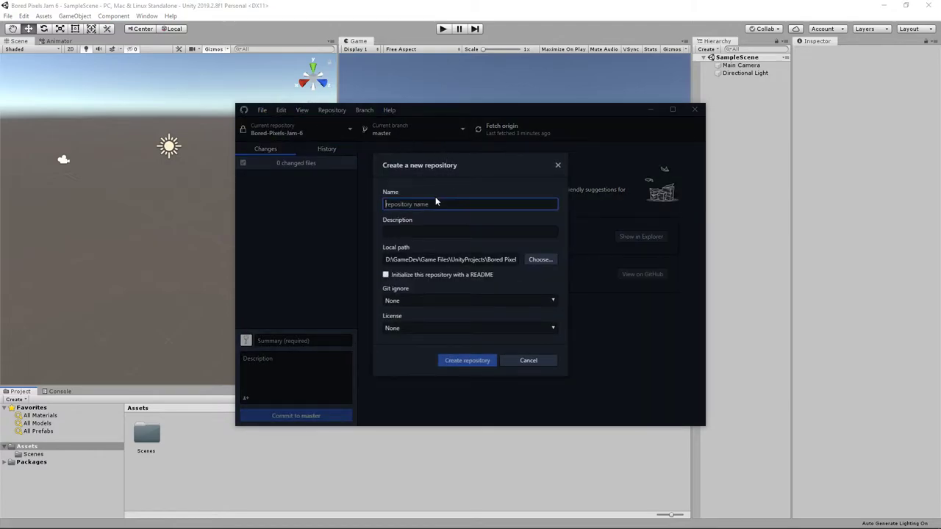
{"action": "type", "text": "Bored_Pi"}
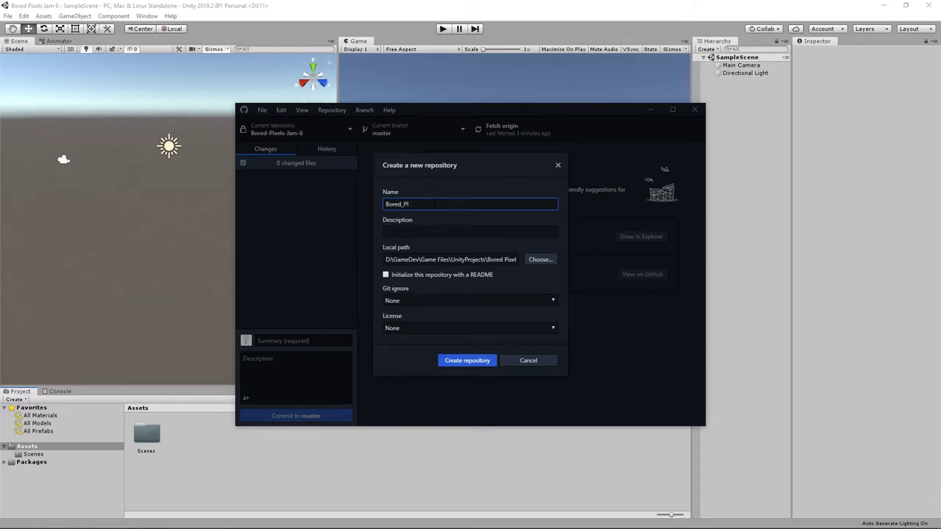
{"action": "key", "text": "BackSpace"}
{"action": "key", "text": "BackSpace"}
{"action": "key", "text": "BackSpace"}
{"action": "key", "text": "BackSpace"}
{"action": "key", "text": "BackSpace"}
{"action": "key", "text": "BackSpace"}
{"action": "key", "text": "BackSpace"}
{"action": "key", "text": "BackSpace"}
{"action": "key", "text": "BackSpace"}
{"action": "type", "text": "BORED PIXELS JAM 6"}
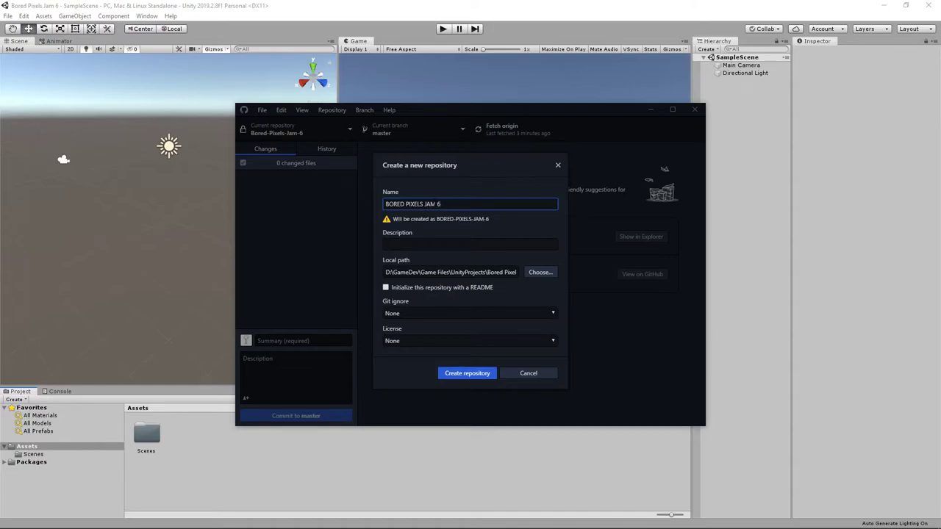
{"action": "left_click", "coordinate": [541, 272]}
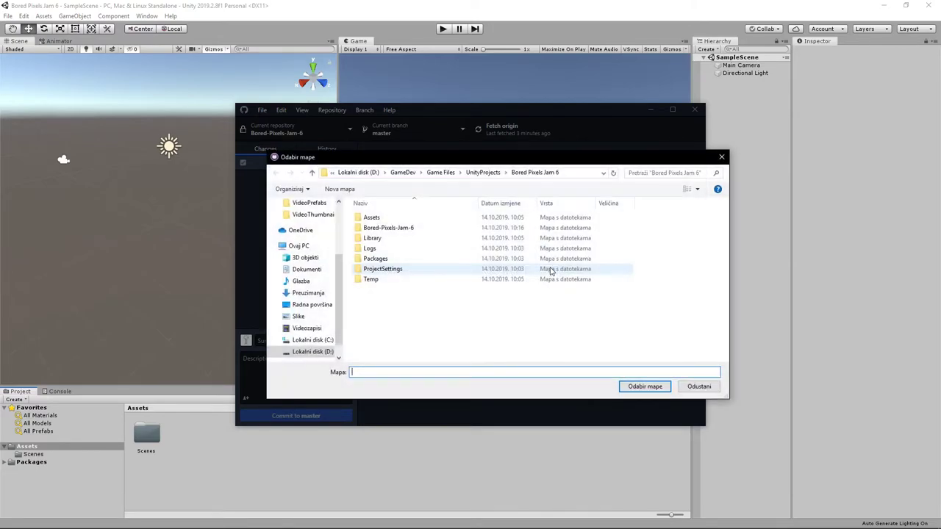
{"action": "left_click", "coordinate": [722, 157]}
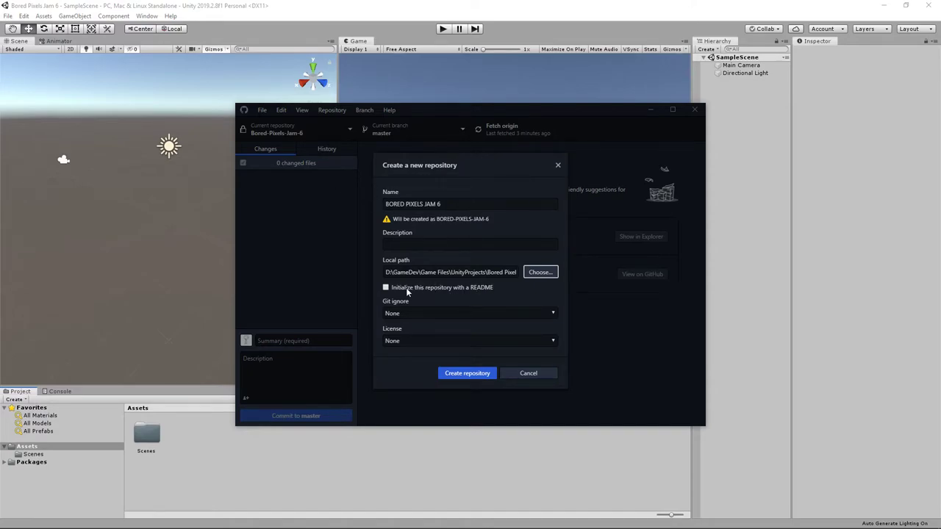
Switch to the browser, read the live chat on the stream dashboard, and return to the map of Zagreb
{"action": "key", "text": "alt+Tab"}
{"action": "key", "text": "alt+Tab"}
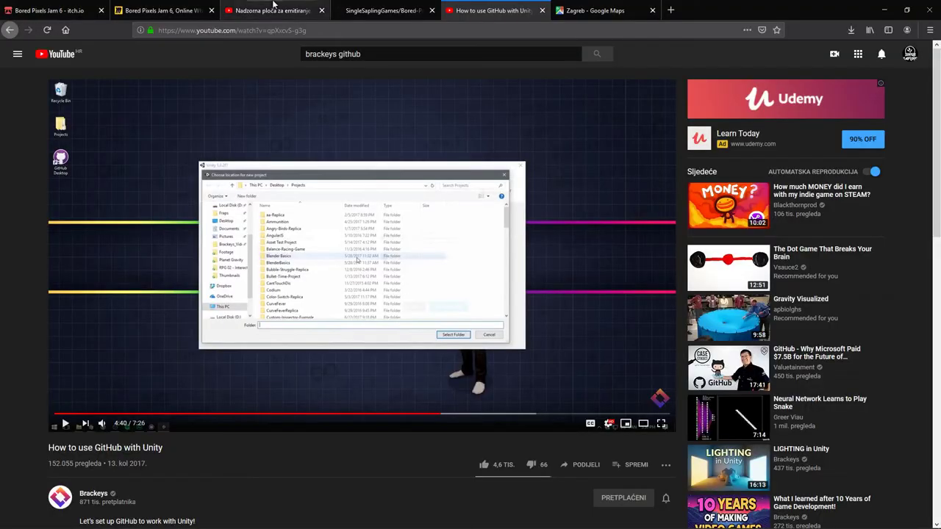
{"action": "left_click", "coordinate": [272, 8]}
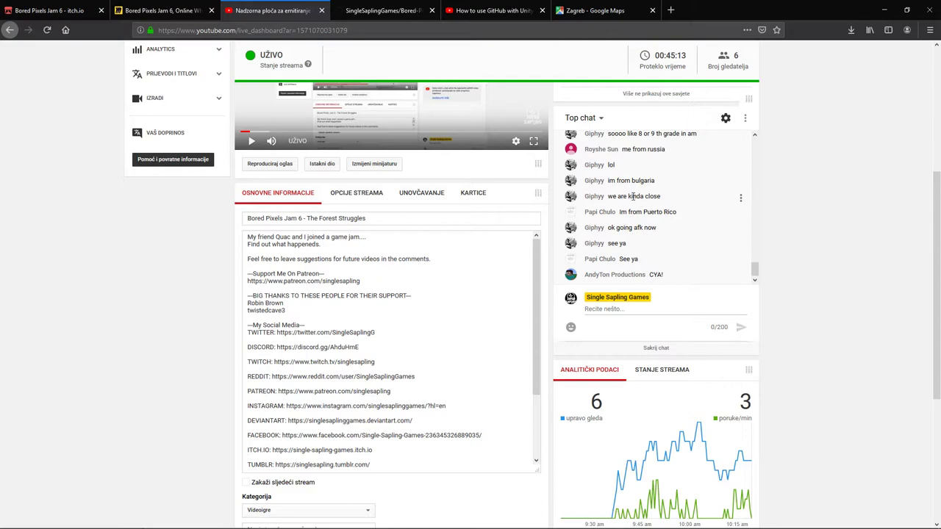
{"action": "scroll", "coordinate": [636, 205], "scroll_direction": "up", "scroll_amount": 3}
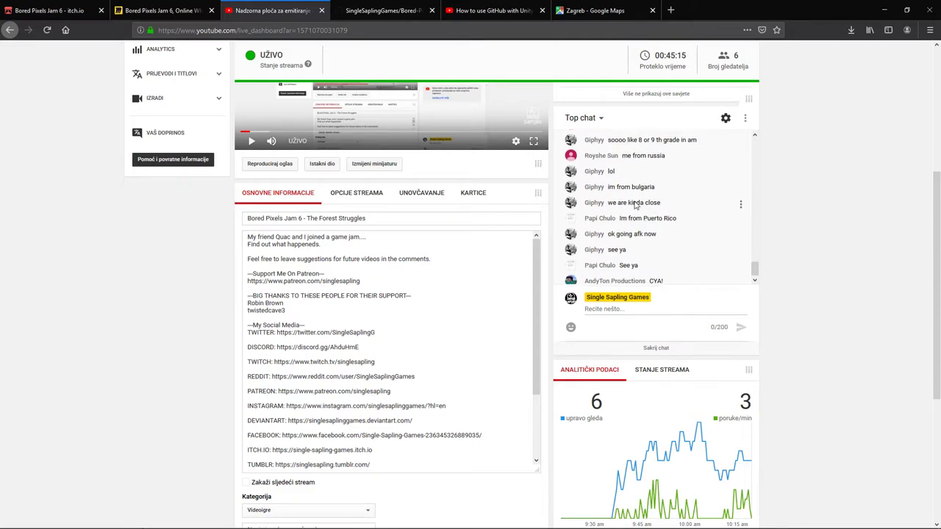
{"action": "scroll", "coordinate": [617, 188], "scroll_direction": "down", "scroll_amount": 3}
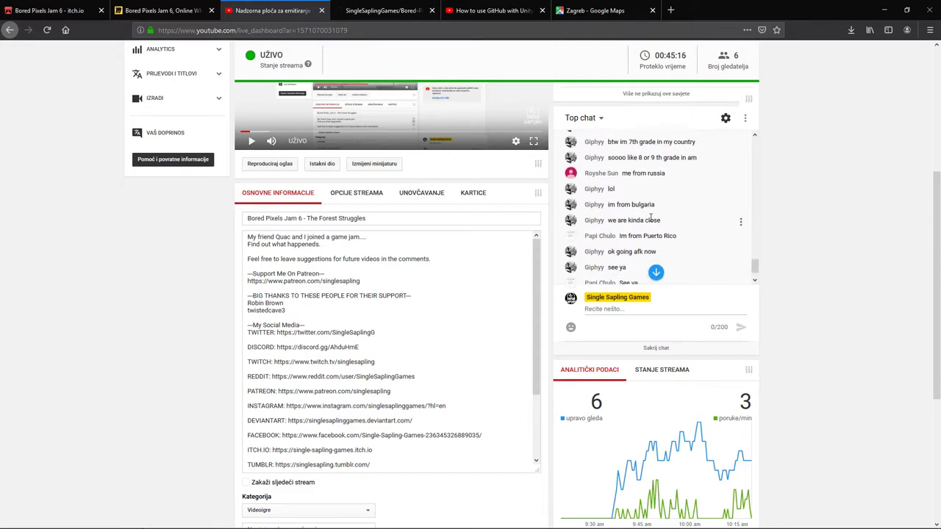
{"action": "left_click", "coordinate": [595, 11]}
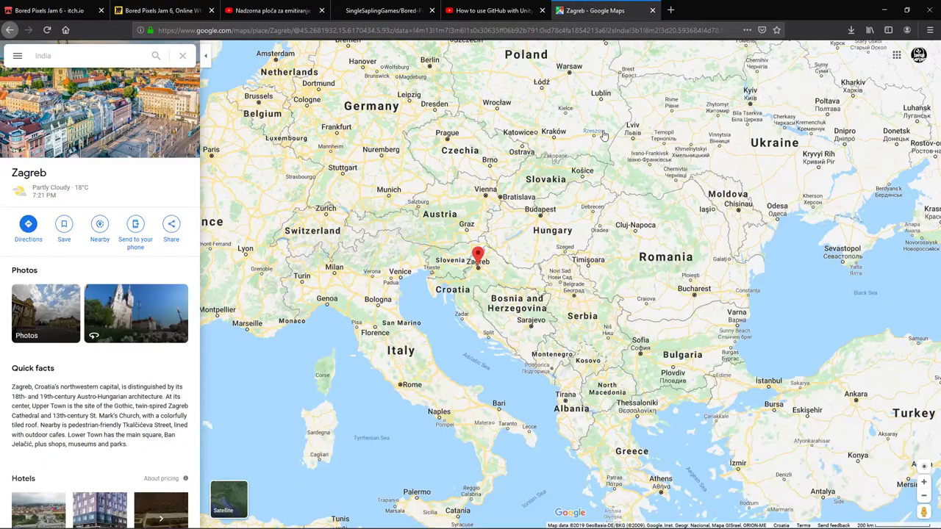
Examine the map around Zagreb and the Balkans, and search the map for India
{"action": "scroll", "coordinate": [603, 135], "scroll_direction": "down", "scroll_amount": 2}
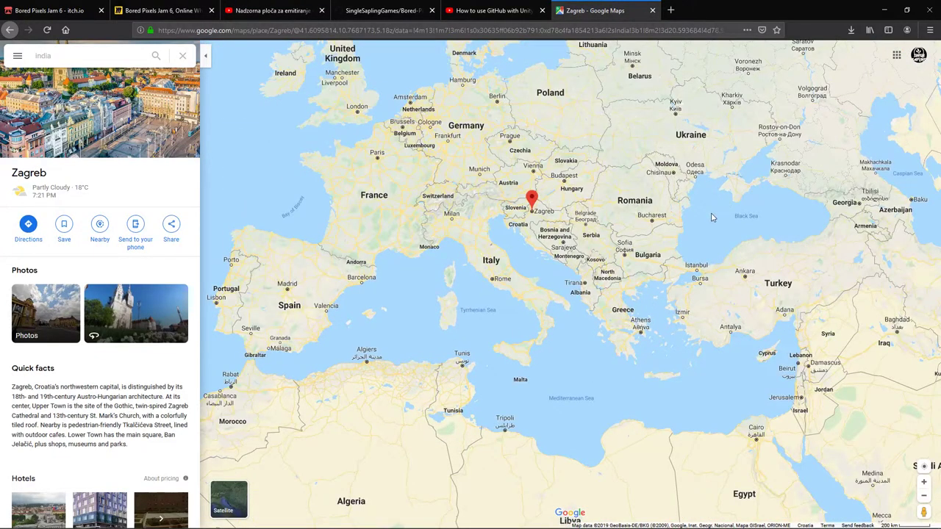
{"action": "left_click_drag", "start_coordinate": [589, 212], "coordinate": [528, 194]}
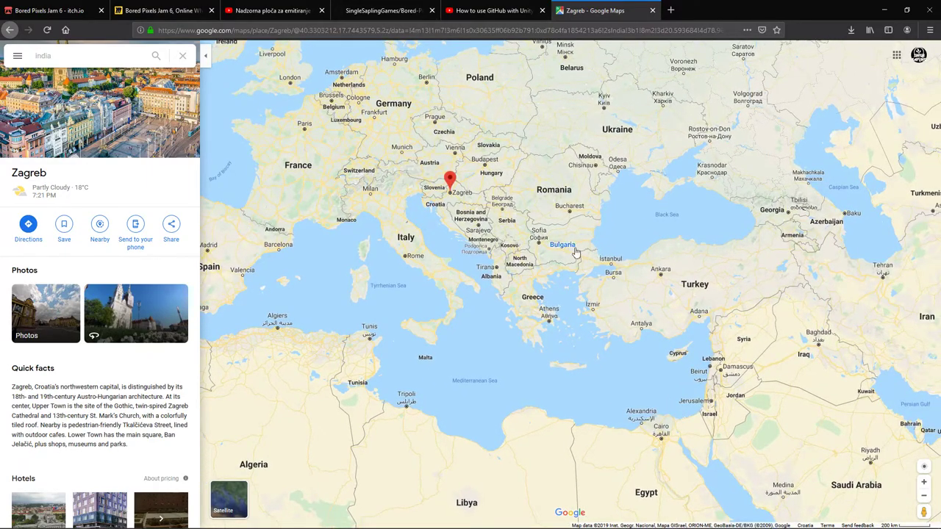
{"action": "scroll", "coordinate": [577, 254], "scroll_direction": "up", "scroll_amount": 2}
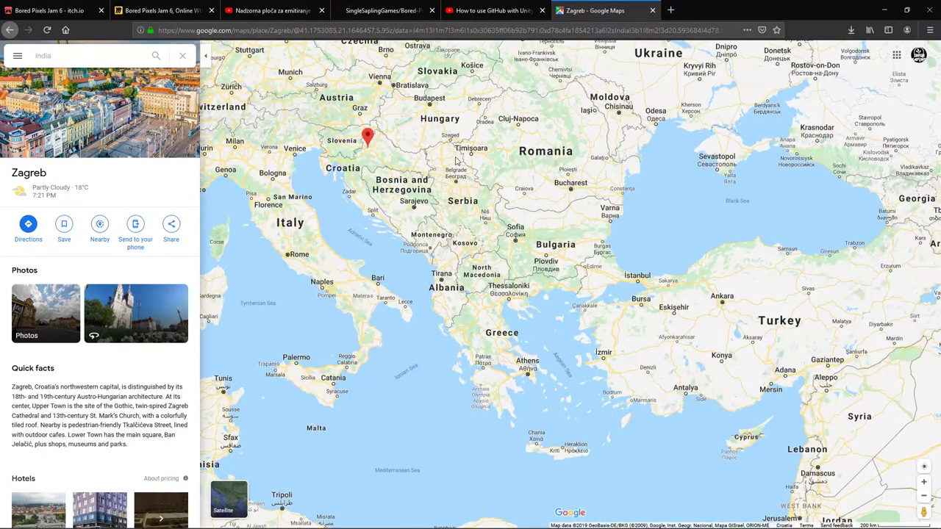
{"action": "scroll", "coordinate": [581, 189], "scroll_direction": "up", "scroll_amount": 2}
{"action": "scroll", "coordinate": [442, 186], "scroll_direction": "down", "scroll_amount": 5}
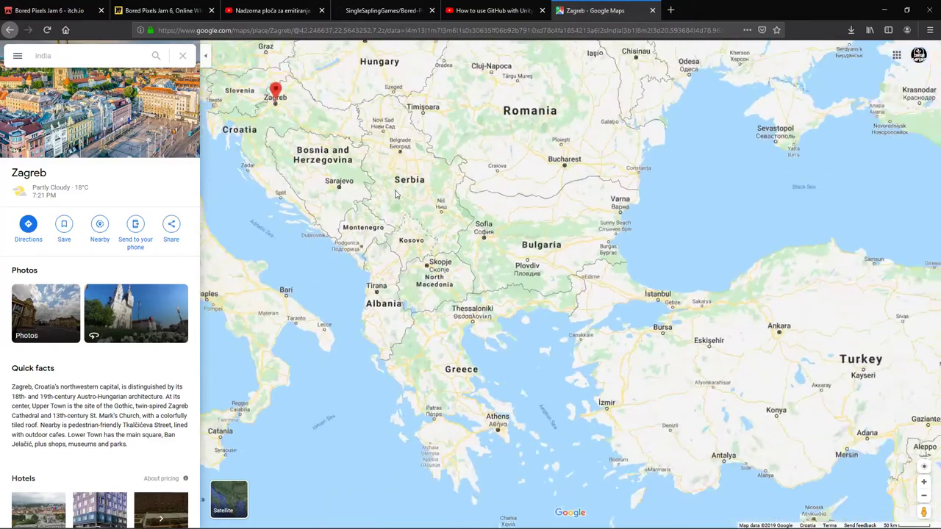
{"action": "scroll", "coordinate": [441, 185], "scroll_direction": "down", "scroll_amount": 2}
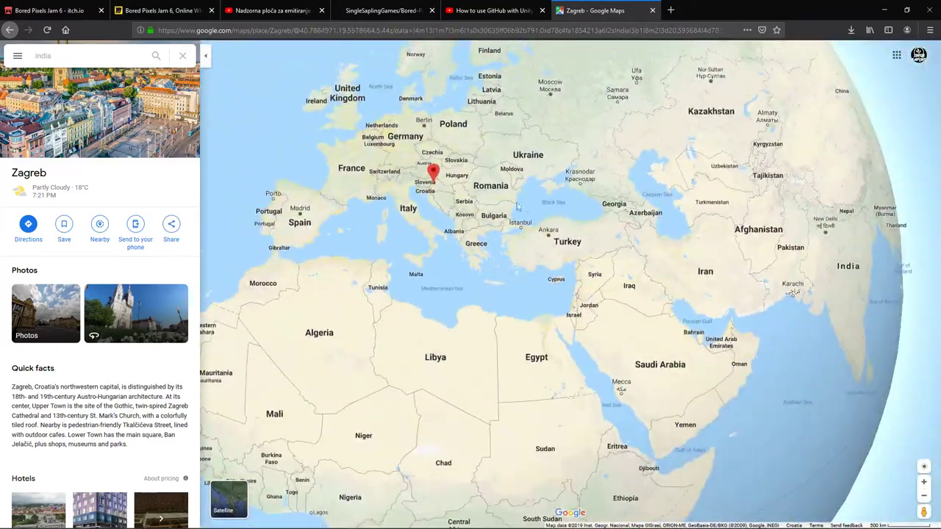
{"action": "key", "text": "Return"}
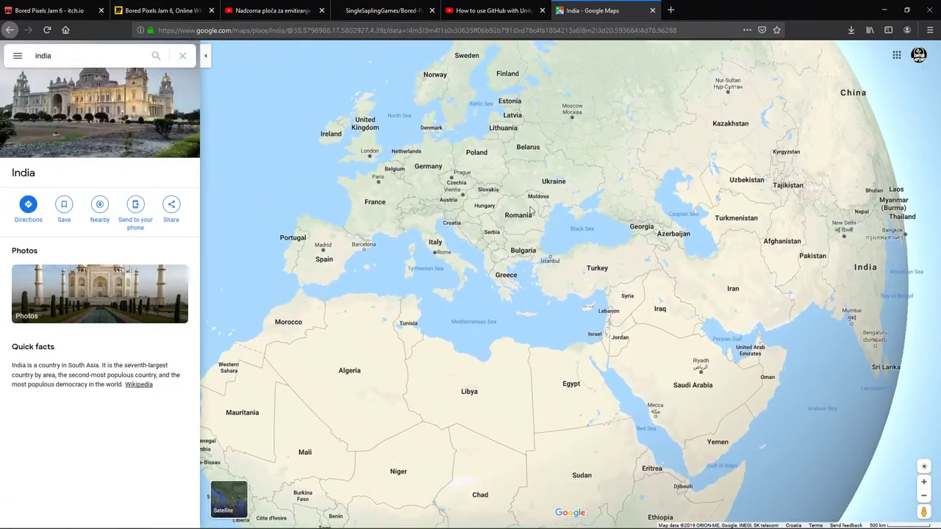
{"action": "scroll", "coordinate": [561, 226], "scroll_direction": "up", "scroll_amount": 2}
Check the repository page and the pending new-repository dialog, and play the GitHub tutorial up to 4:44
{"action": "left_click", "coordinate": [523, 19]}
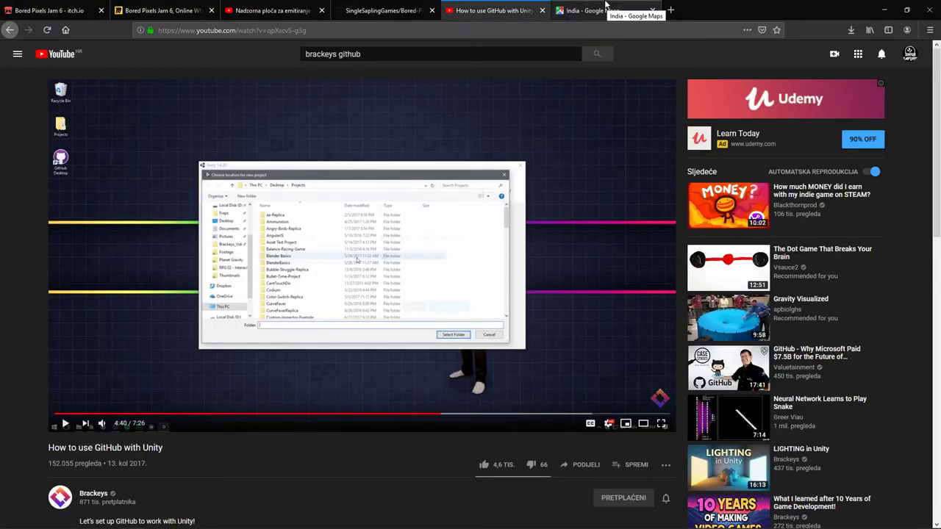
{"action": "left_click", "coordinate": [383, 11]}
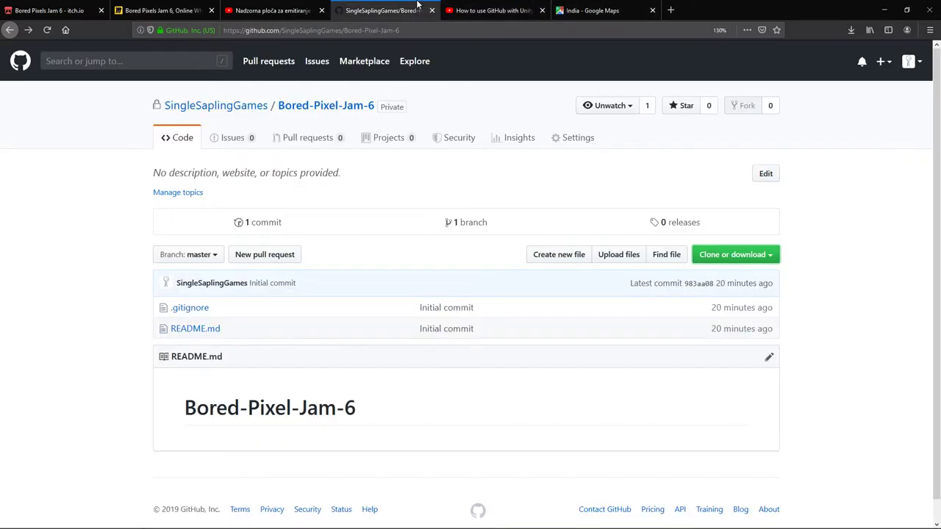
{"action": "left_click", "coordinate": [491, 10]}
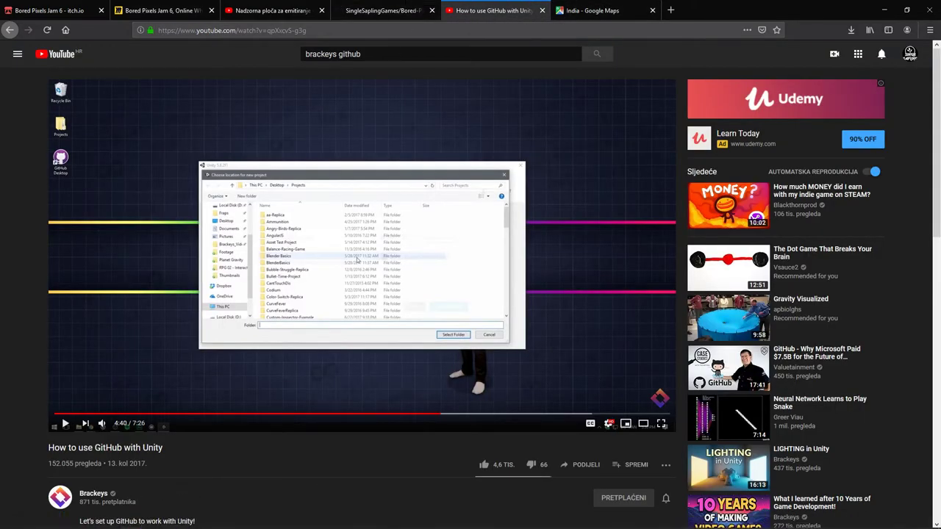
{"action": "left_click", "coordinate": [180, 526]}
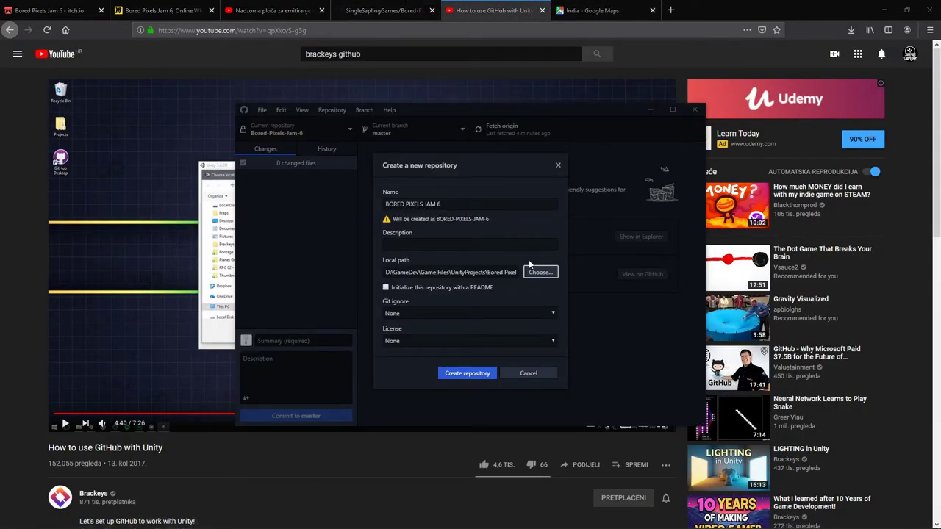
{"action": "left_click", "coordinate": [187, 241]}
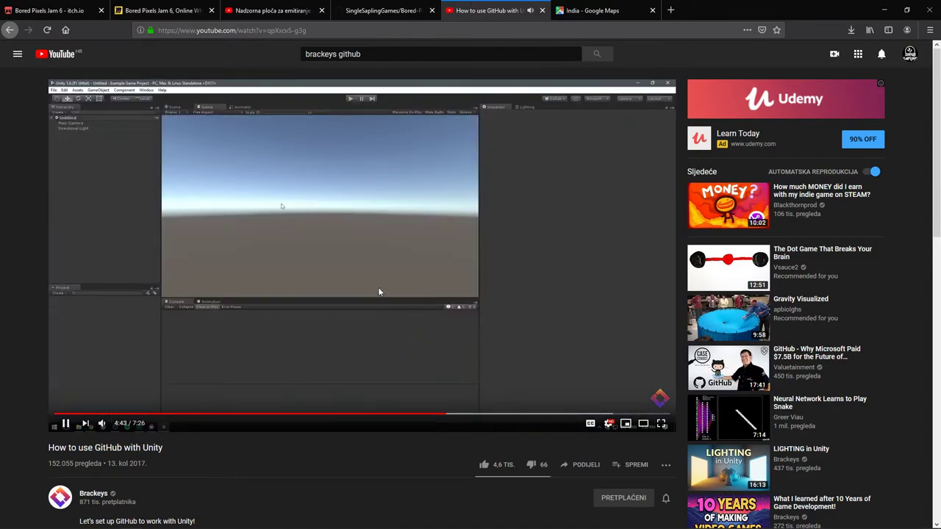
{"action": "left_click", "coordinate": [380, 293]}
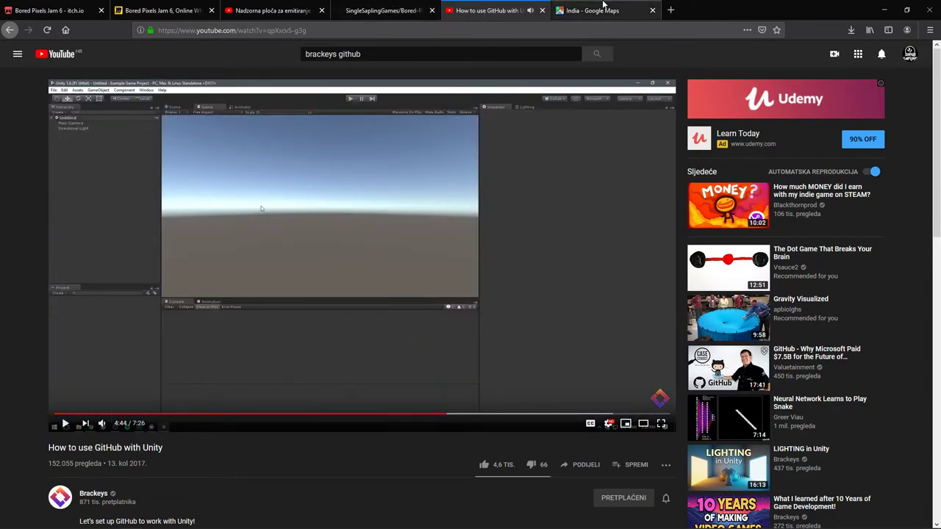
Return to the India map and examine the region between Croatia and India at several scales
{"action": "left_click", "coordinate": [567, 6]}
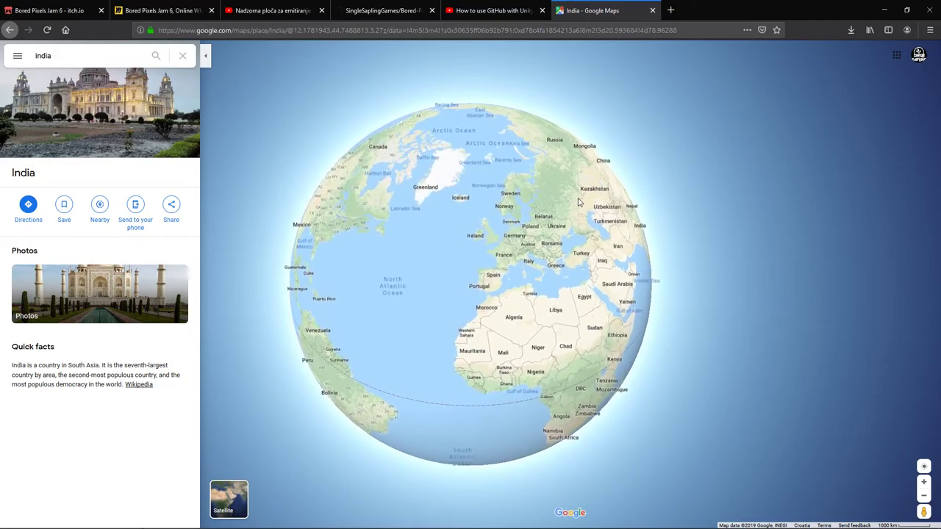
{"action": "scroll", "coordinate": [475, 174], "scroll_direction": "up", "scroll_amount": 5}
{"action": "scroll", "coordinate": [475, 175], "scroll_direction": "up", "scroll_amount": 5}
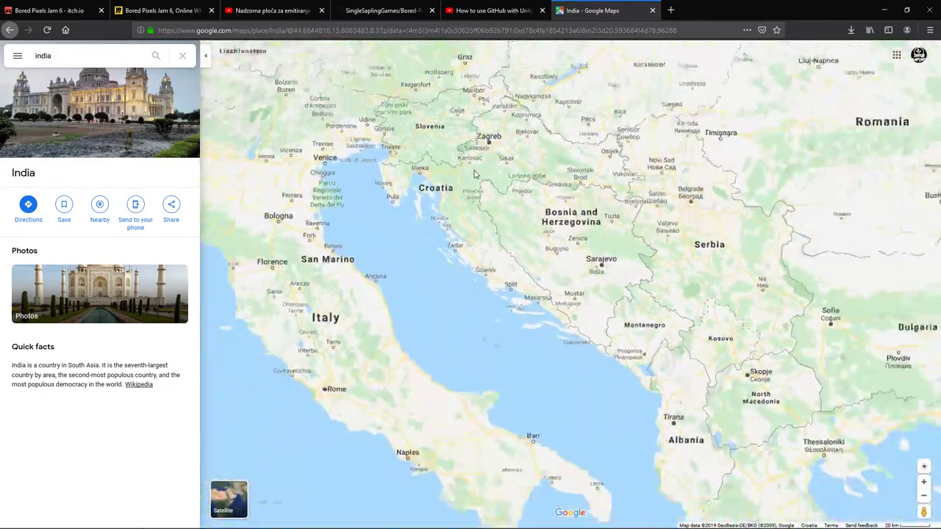
{"action": "scroll", "coordinate": [474, 174], "scroll_direction": "down", "scroll_amount": 5}
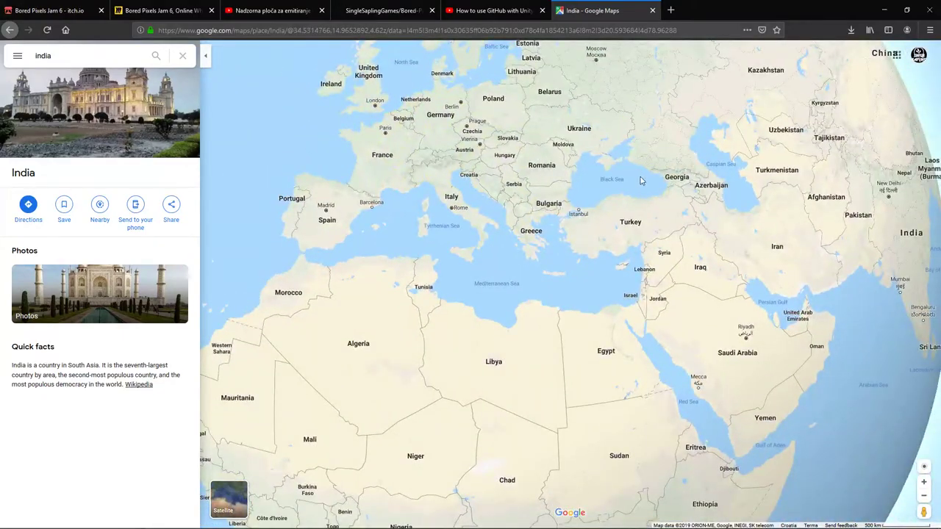
{"action": "left_click_drag", "start_coordinate": [640, 179], "coordinate": [538, 144]}
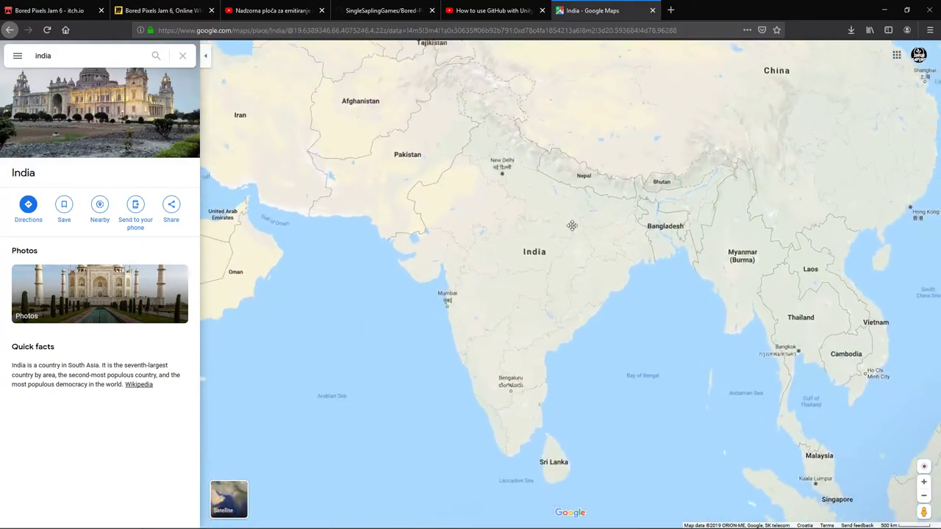
{"action": "left_click_drag", "start_coordinate": [542, 220], "coordinate": [436, 117]}
{"action": "scroll", "coordinate": [487, 204], "scroll_direction": "down", "scroll_amount": 5}
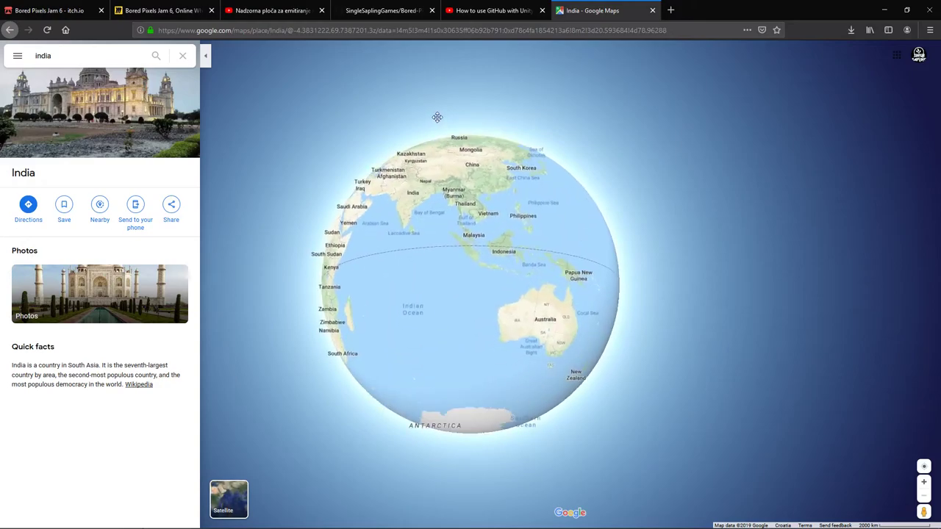
{"action": "scroll", "coordinate": [493, 158], "scroll_direction": "up", "scroll_amount": 3}
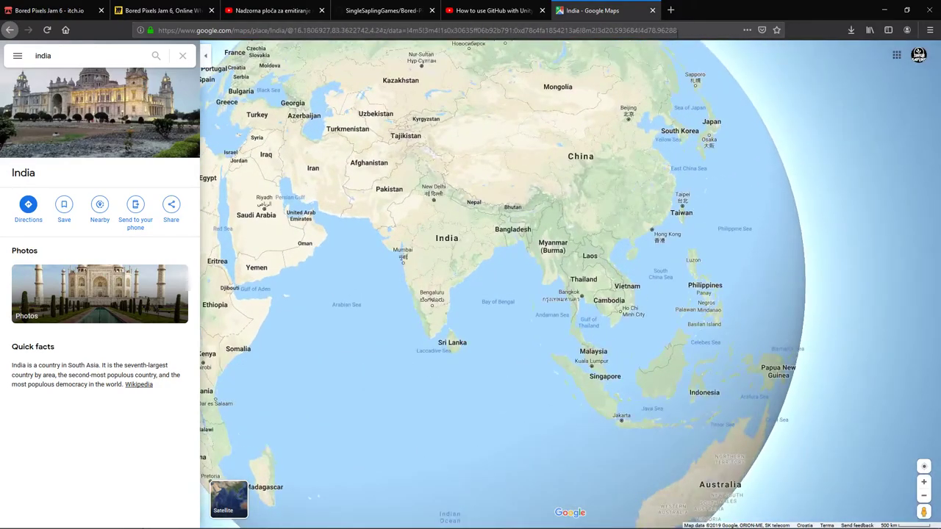
{"action": "left_click", "coordinate": [673, 11]}
{"action": "type", "text": "ntk"}
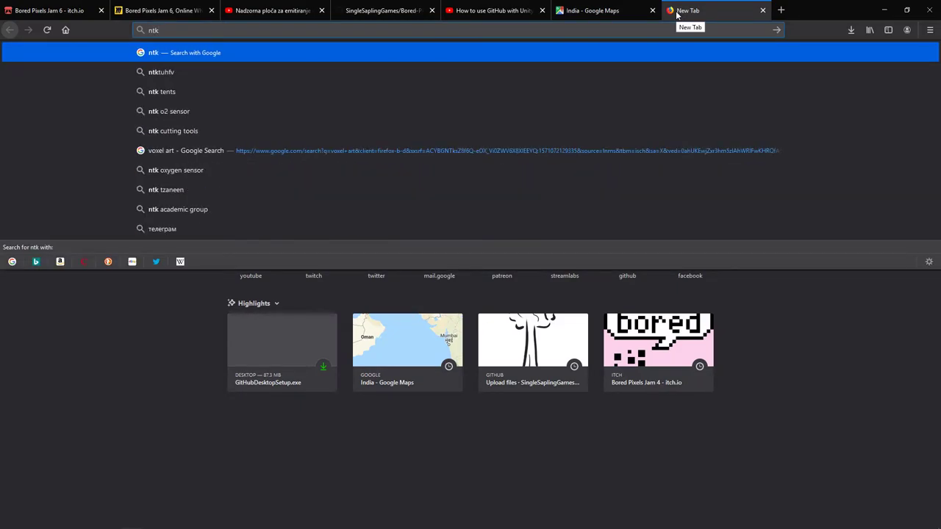
{"action": "middle_click", "coordinate": [677, 14]}
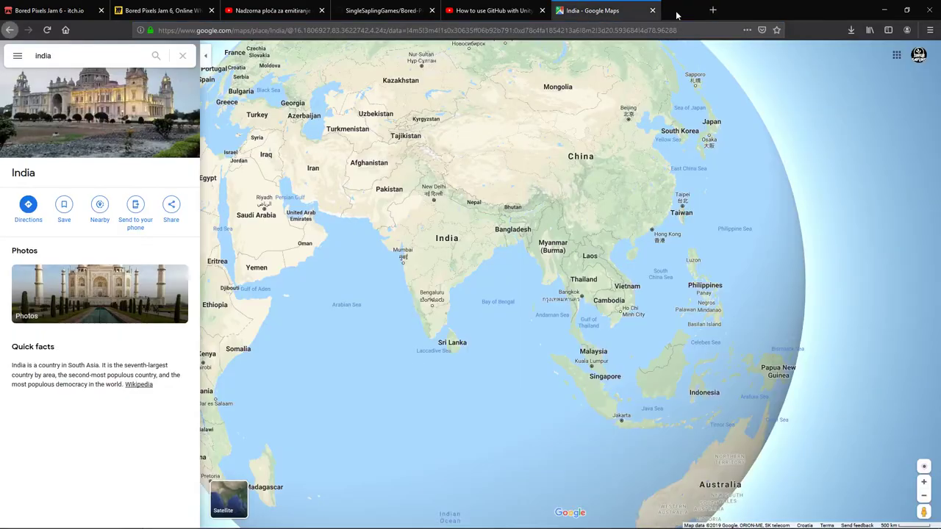
Read the live chat on the stream dashboard and examine the idea frames on the Bored Pixels Jam 6 Miro board
{"action": "left_click", "coordinate": [274, 7]}
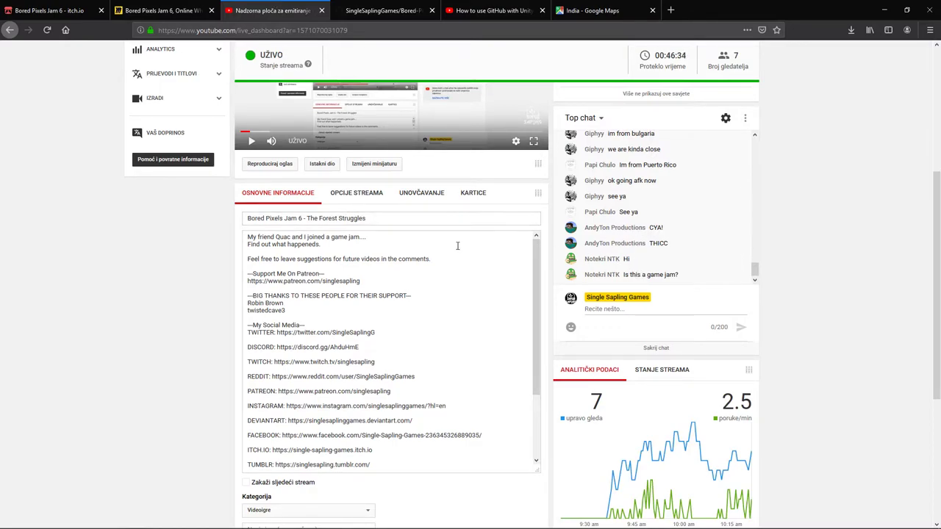
{"action": "left_click", "coordinate": [161, 10]}
{"action": "scroll", "coordinate": [595, 221], "scroll_direction": "down", "scroll_amount": 5}
{"action": "left_click_drag", "start_coordinate": [661, 236], "coordinate": [383, 279]}
{"action": "scroll", "coordinate": [383, 281], "scroll_direction": "up", "scroll_amount": 2}
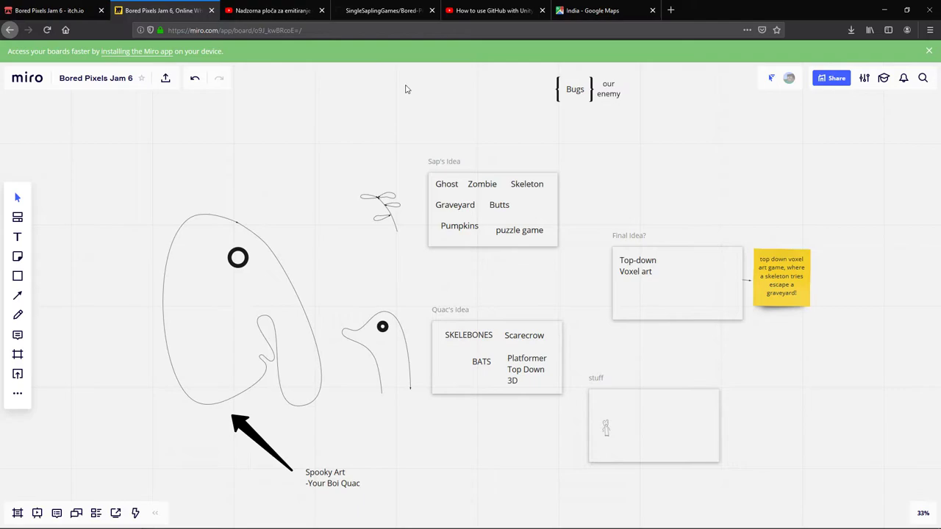
Close the India map and check the Bored-Pixel-Jam-6 repository page and the stream dashboard
{"action": "left_click", "coordinate": [575, 8]}
{"action": "middle_click", "coordinate": [576, 9]}
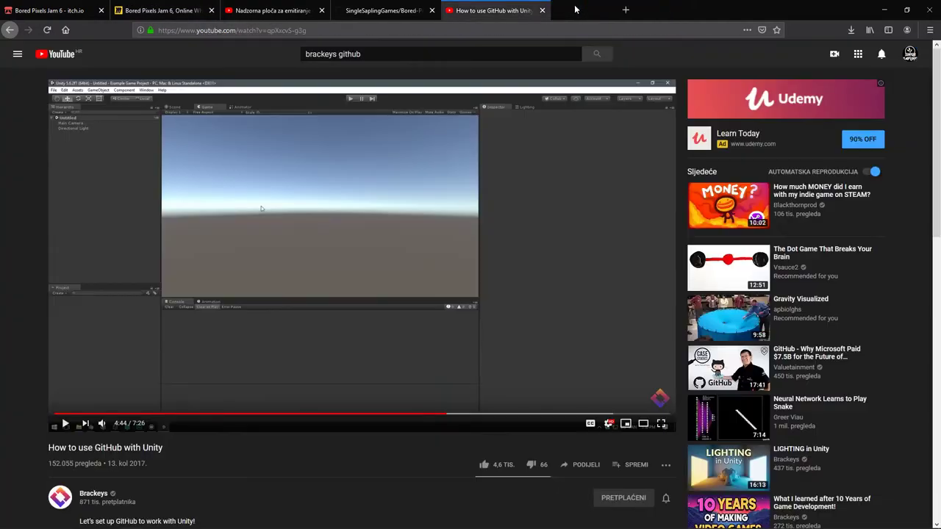
{"action": "left_click", "coordinate": [294, 9]}
{"action": "left_click", "coordinate": [379, 9]}
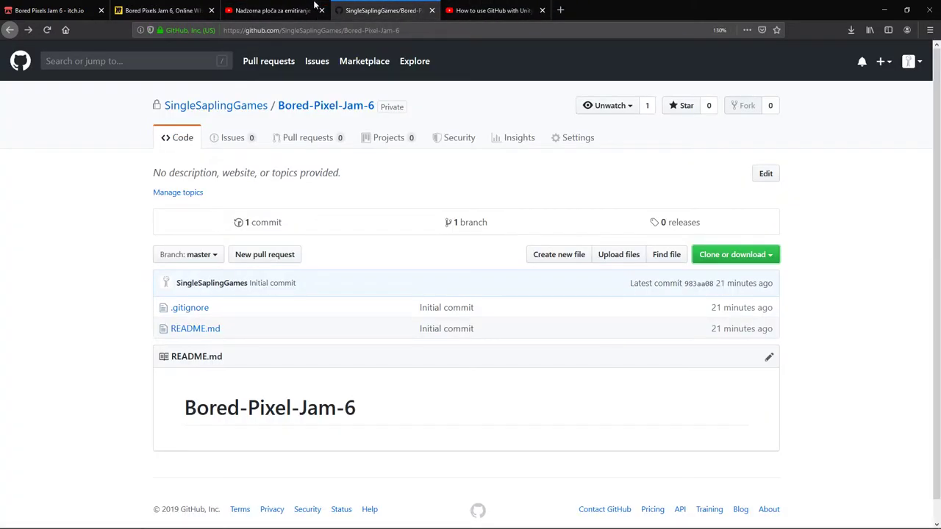
{"action": "left_click", "coordinate": [299, 6]}
Switch to GitHub Desktop, minimise the browser and Unity behind it, and create the BORED PIXELS JAM 6 repository
{"action": "key", "text": "alt+Tab"}
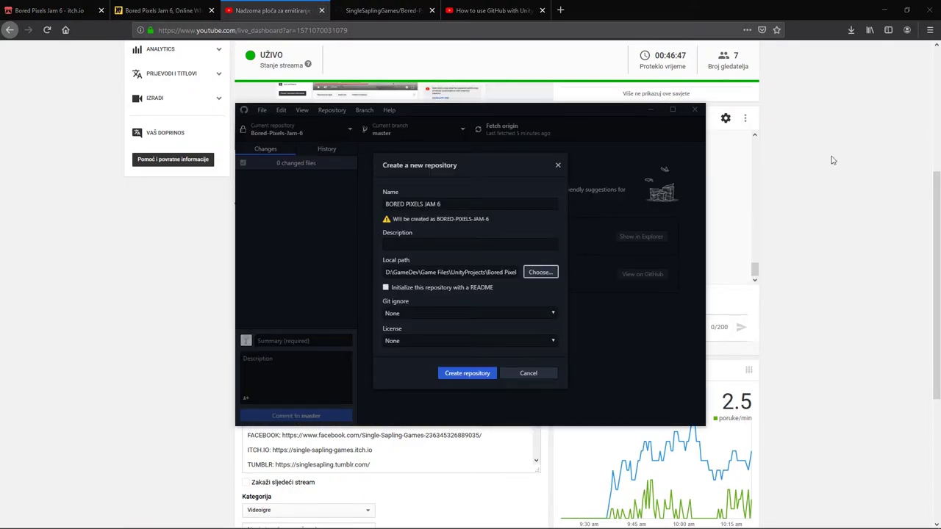
{"action": "left_click", "coordinate": [883, 7]}
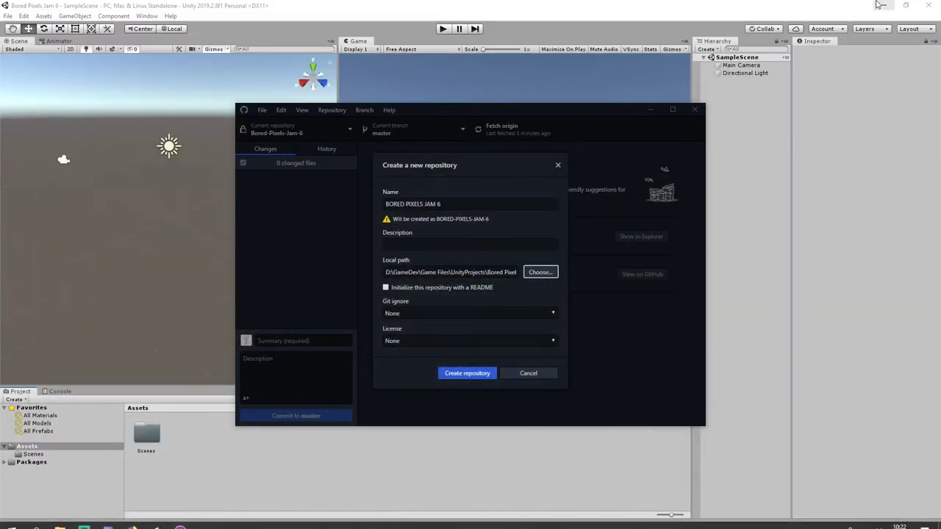
{"action": "left_click", "coordinate": [883, 6]}
{"action": "left_click", "coordinate": [883, 6]}
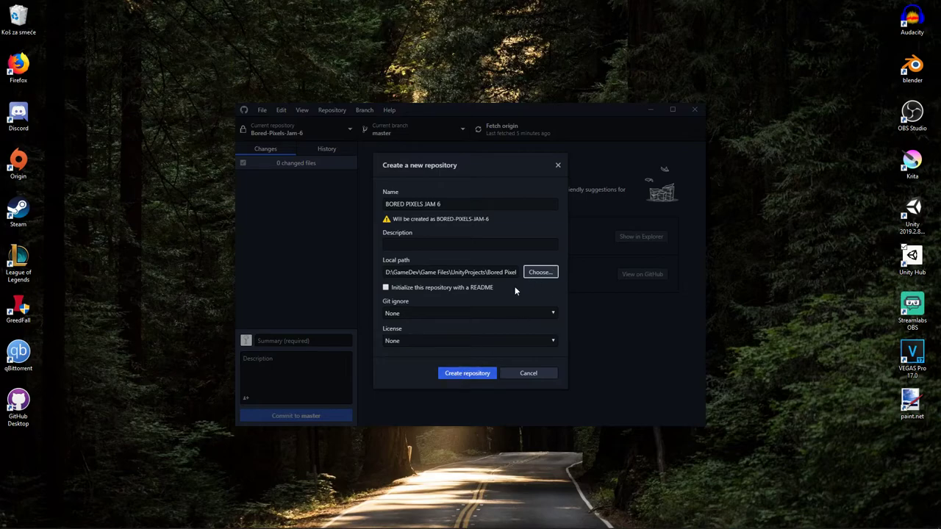
{"action": "left_click", "coordinate": [471, 373]}
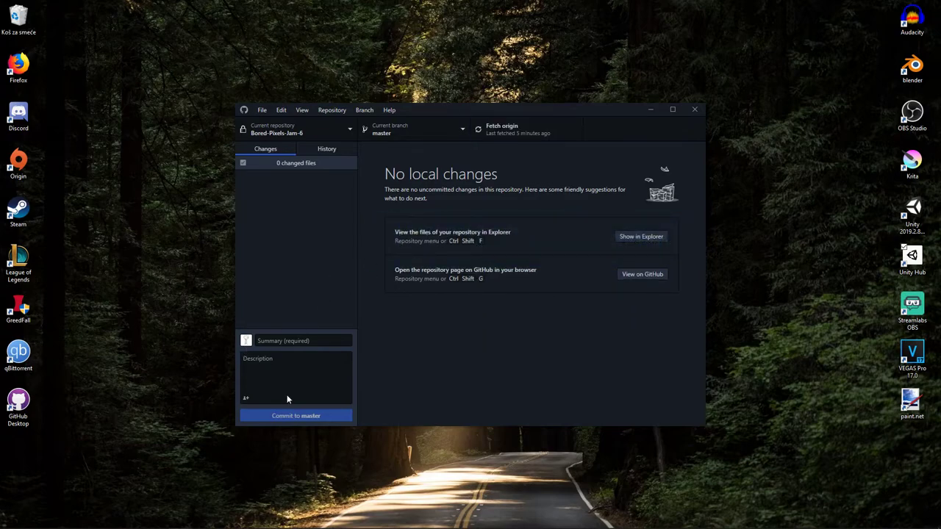
Inspect the repository's folder and its parent project folder Bored Pixels Jam 6 in File Explorer, and close the window
{"action": "left_click", "coordinate": [637, 237]}
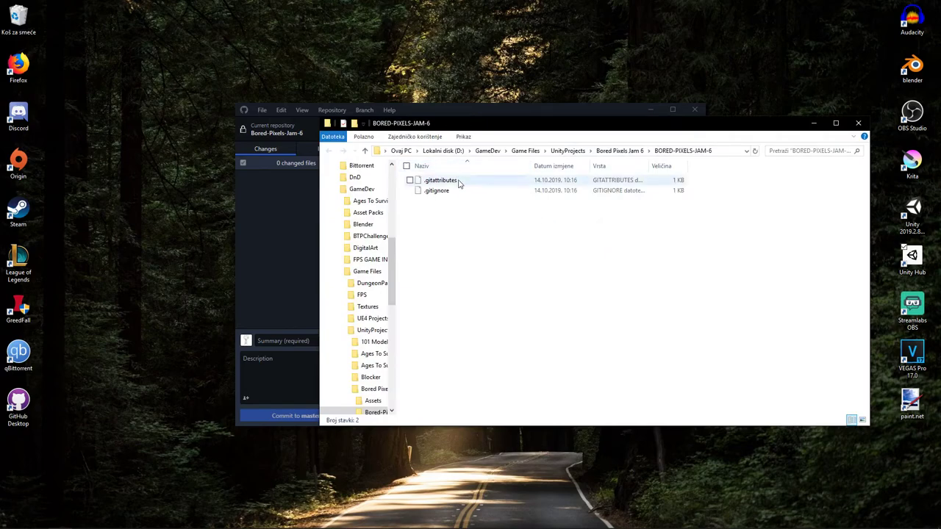
{"action": "left_click", "coordinate": [617, 150]}
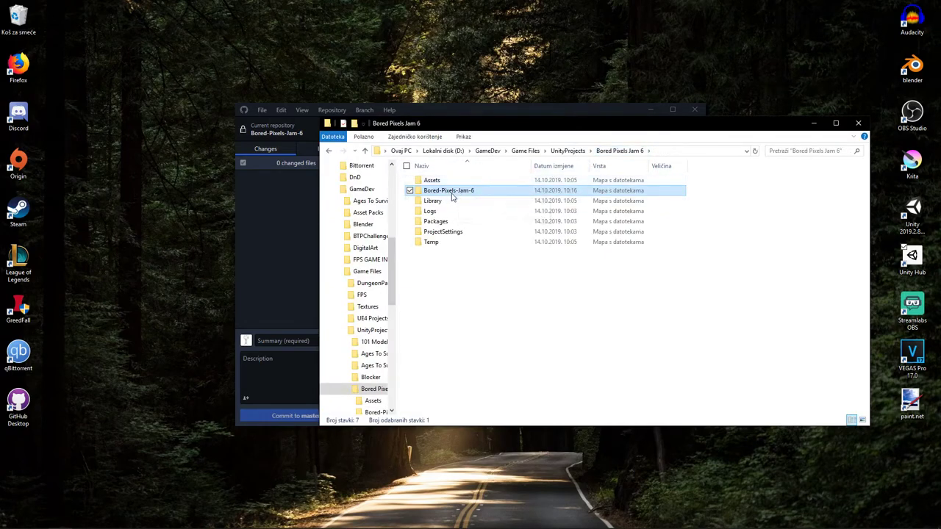
{"action": "left_click", "coordinate": [856, 124]}
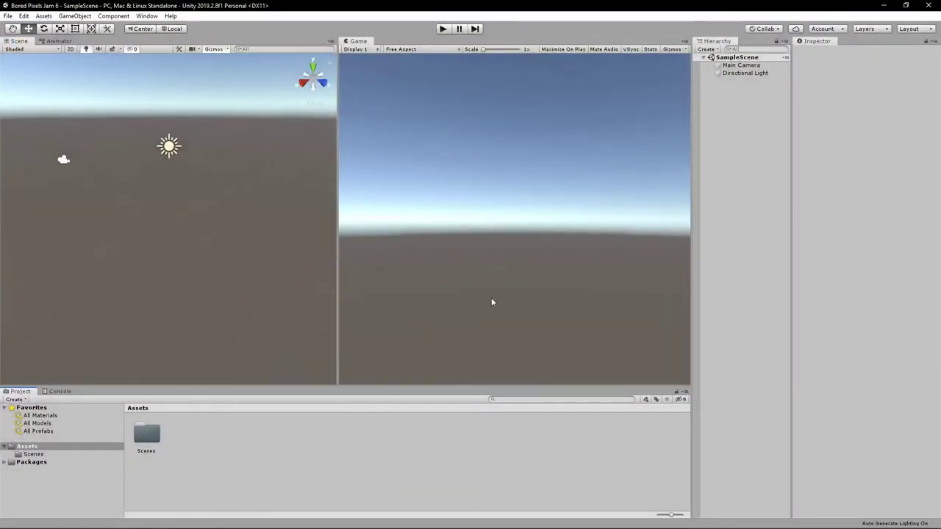
Close the Unity project and bring GitHub Desktop back to the front
{"action": "mouse_move", "coordinate": [377, 523]}
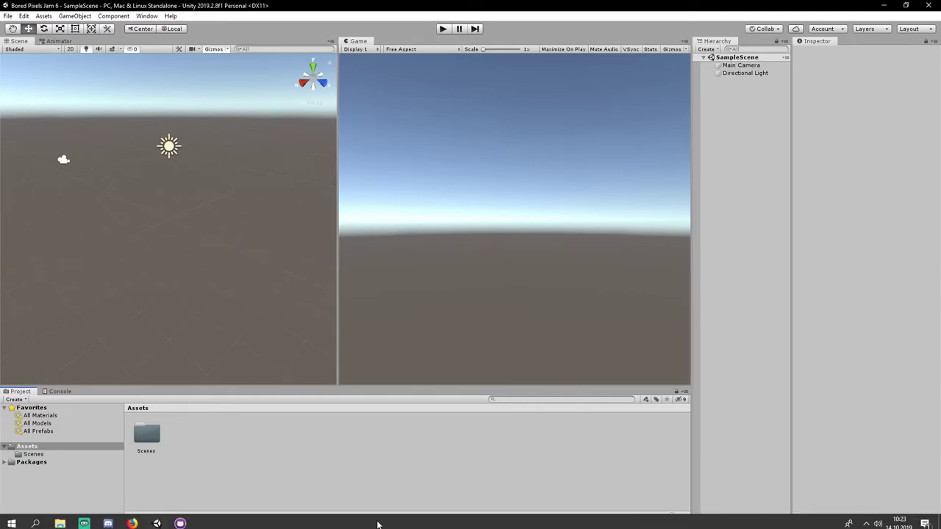
{"action": "left_click", "coordinate": [180, 519]}
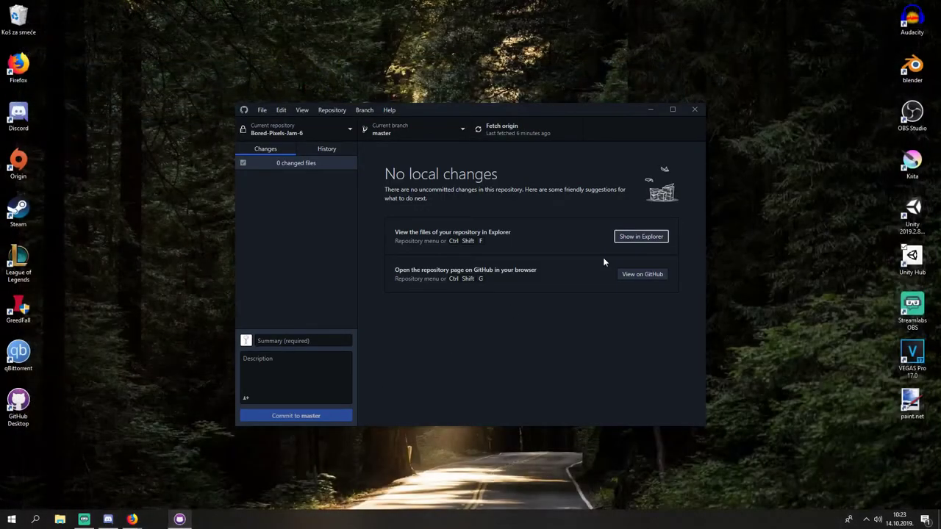
{"action": "left_click", "coordinate": [649, 110]}
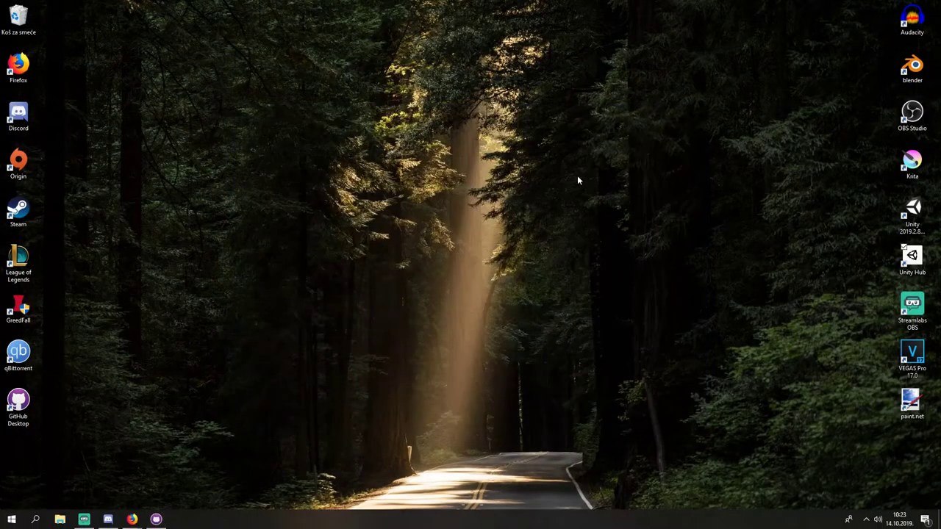
{"action": "left_click", "coordinate": [155, 519]}
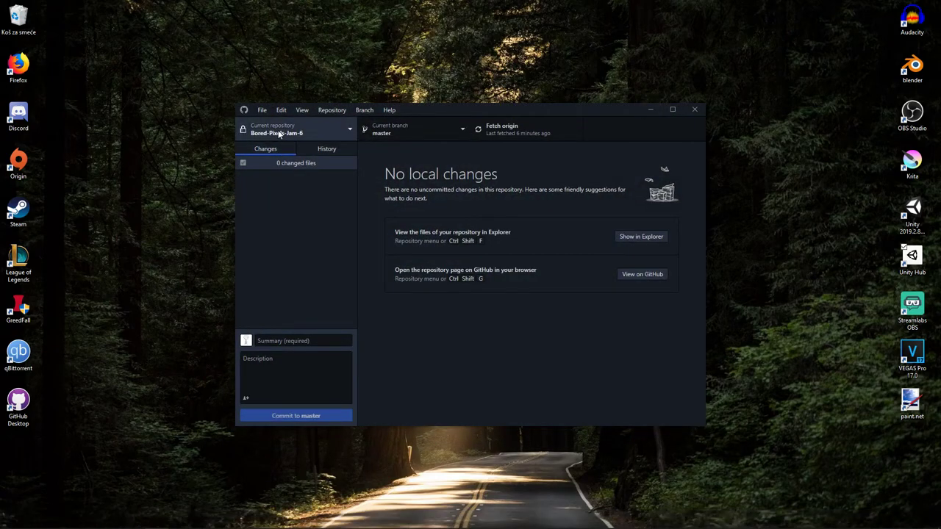
Look over the repository list and its options for adding repositories, and switch to the other Bored-Pixels-Jam-6 entry
{"action": "left_click", "coordinate": [280, 131]}
{"action": "left_click", "coordinate": [307, 252]}
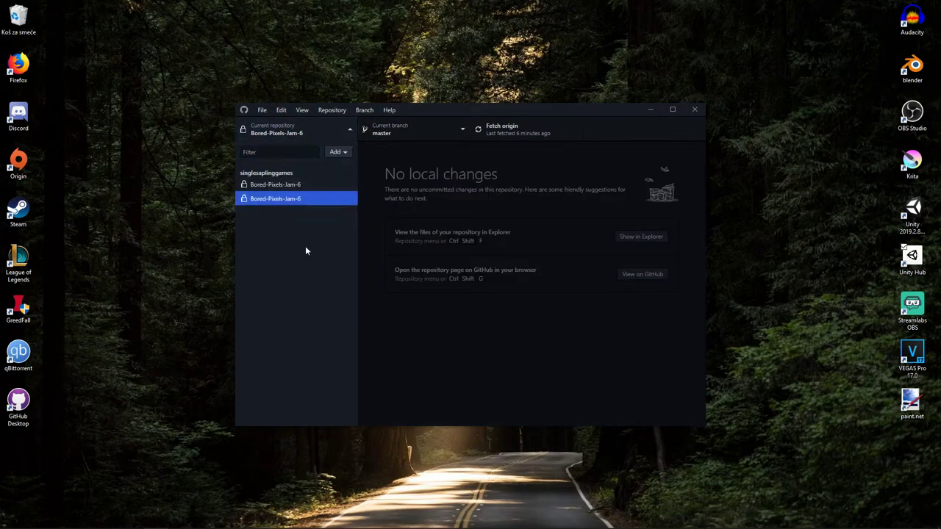
{"action": "left_click", "coordinate": [338, 151]}
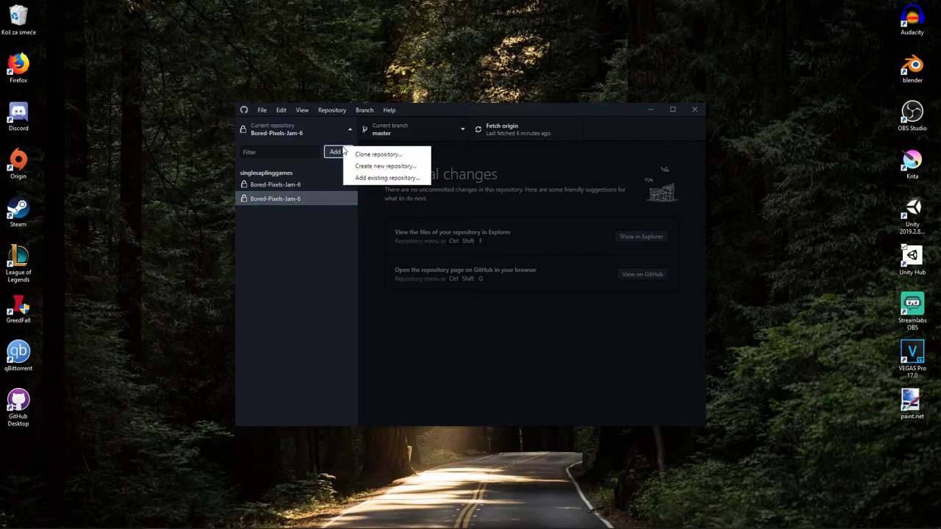
{"action": "left_click", "coordinate": [343, 130]}
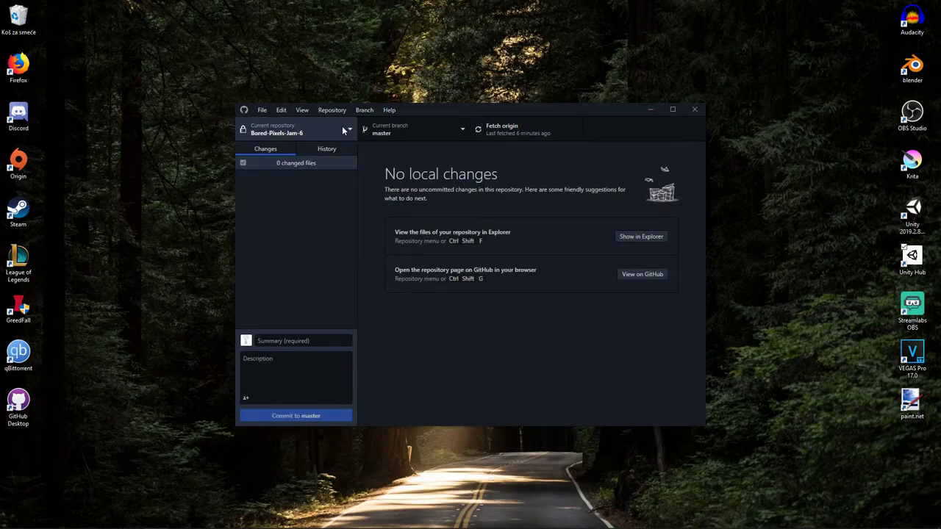
{"action": "left_click", "coordinate": [342, 135]}
{"action": "left_click", "coordinate": [287, 184]}
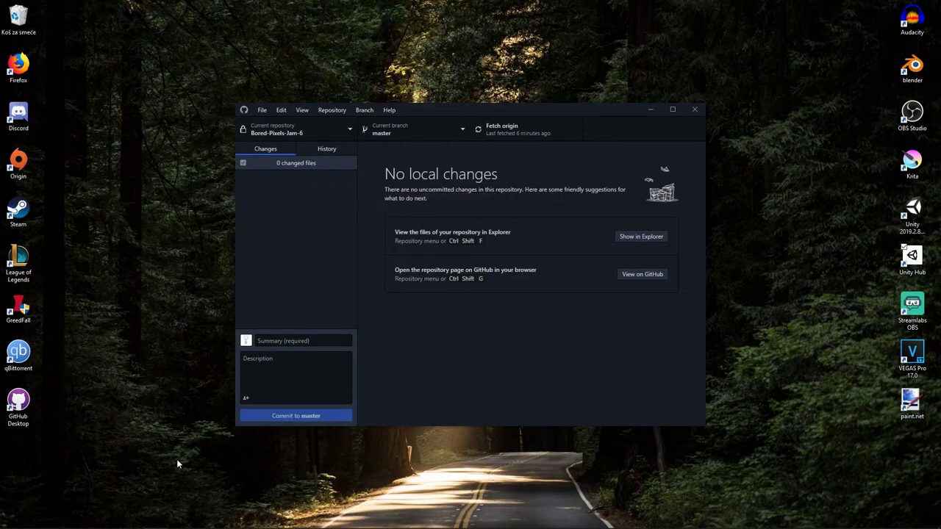
Start a new repository and enter GAME JAM as the beginning of its name
{"action": "mouse_move", "coordinate": [118, 519]}
{"action": "left_click", "coordinate": [262, 110]}
{"action": "left_click", "coordinate": [283, 123]}
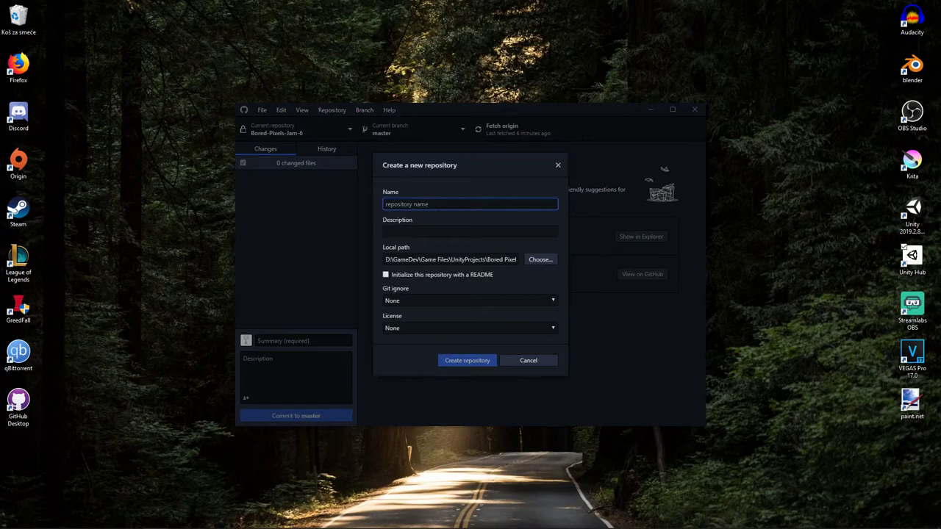
{"action": "type", "text": "GA"}
{"action": "type", "text": "M"}
{"action": "key", "text": "BackSpace"}
{"action": "type", "text": "AME"}
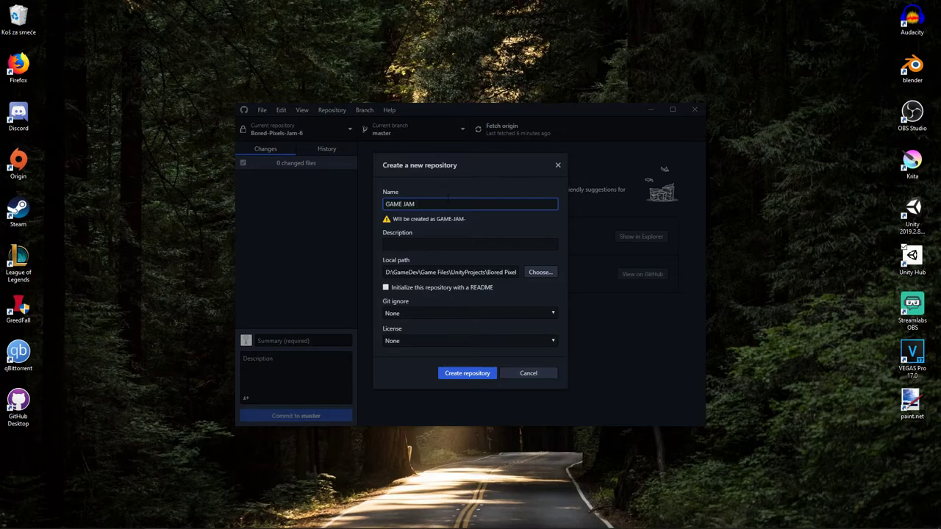
Check the live stream chat on the YouTube dashboard and return to the new repository form
{"action": "left_click", "coordinate": [129, 522]}
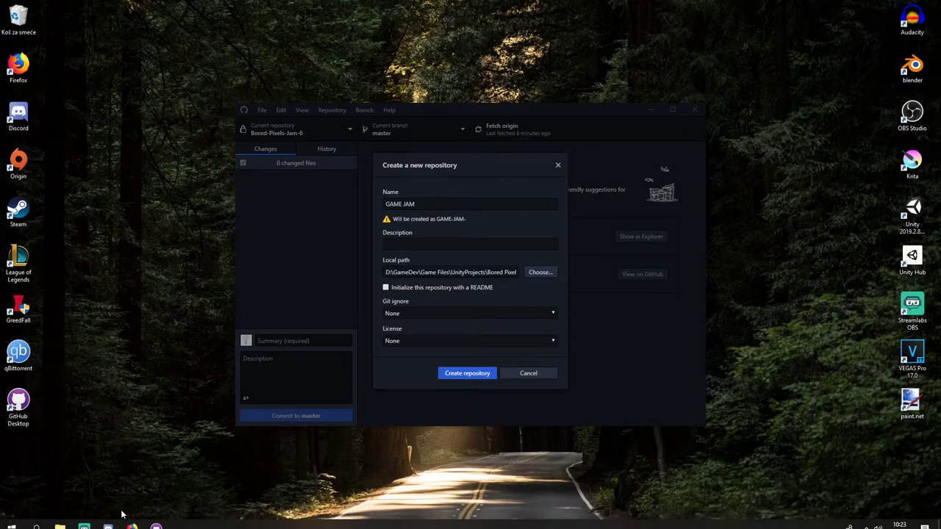
{"action": "left_click", "coordinate": [106, 494]}
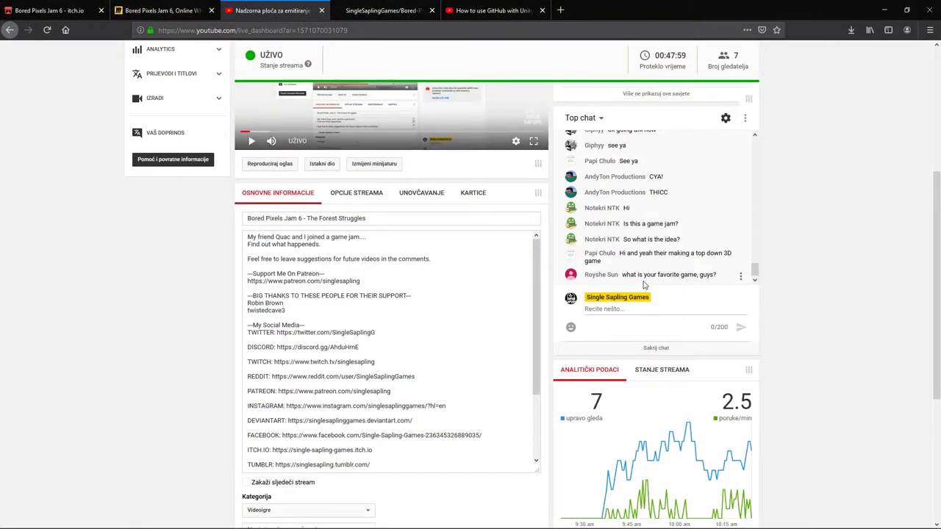
{"action": "left_click", "coordinate": [885, 10]}
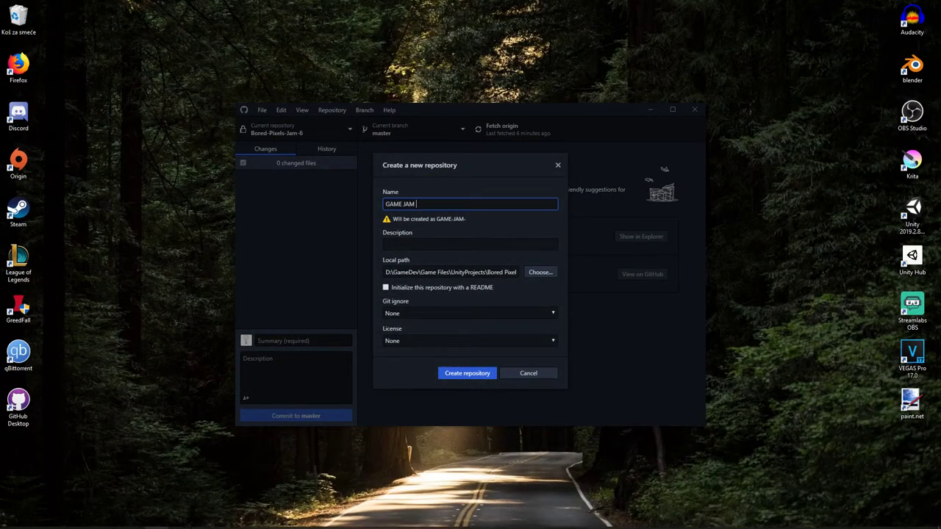
{"action": "mouse_move", "coordinate": [139, 522]}
{"action": "left_click", "coordinate": [88, 473]}
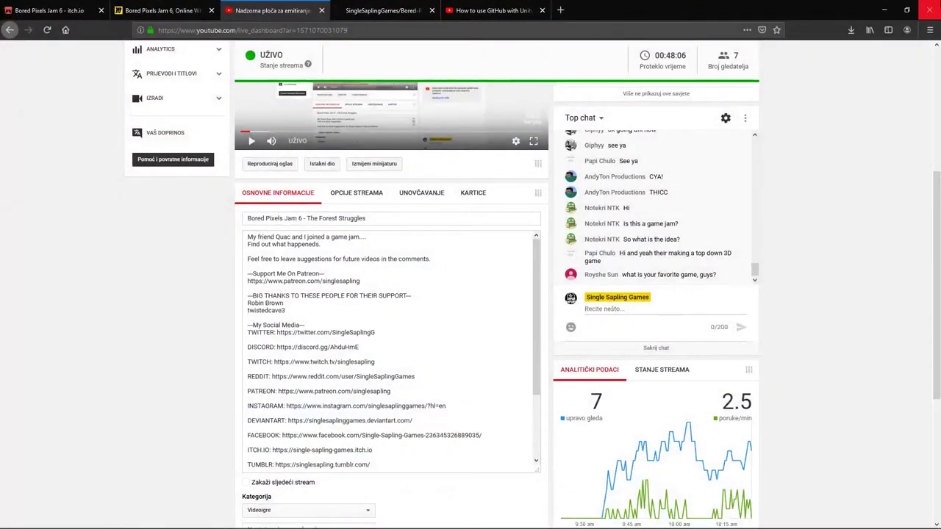
{"action": "left_click", "coordinate": [894, 7]}
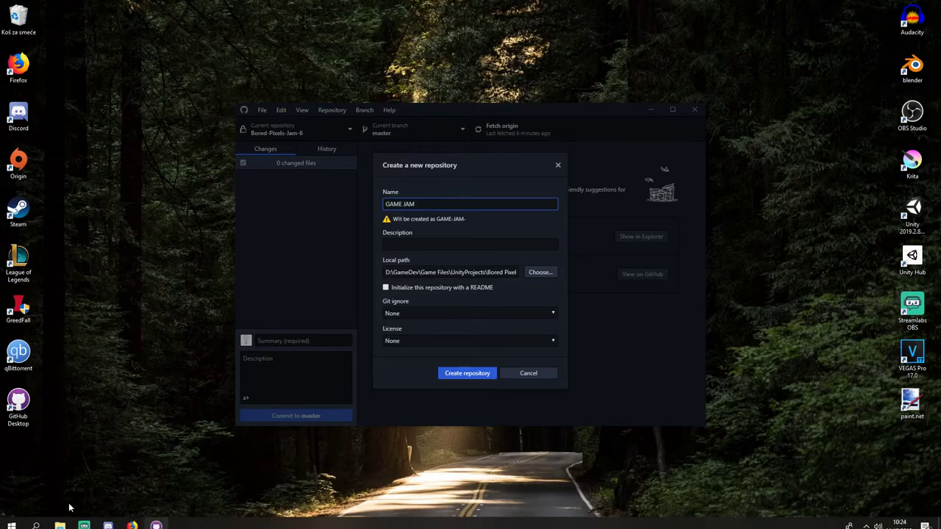
{"action": "mouse_move", "coordinate": [131, 519]}
{"action": "left_click", "coordinate": [78, 477]}
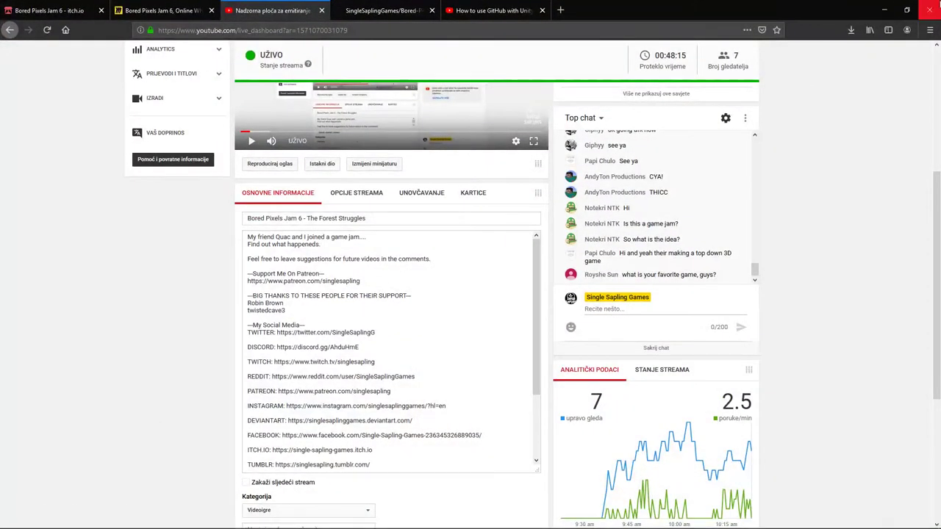
{"action": "left_click", "coordinate": [885, 10]}
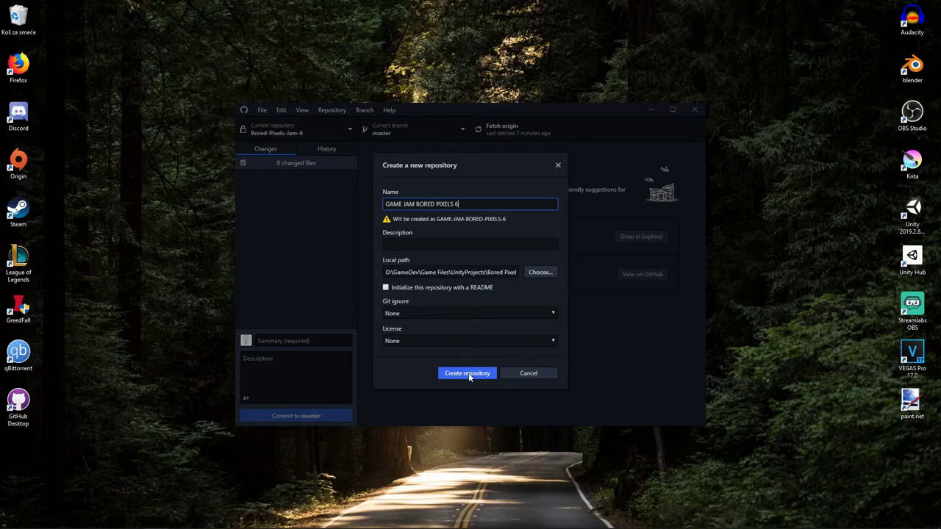
Create the repository GAME JAM BORED PIXELS 6 with its local path set to a new GitHub folder on drive D
{"action": "left_click", "coordinate": [538, 272]}
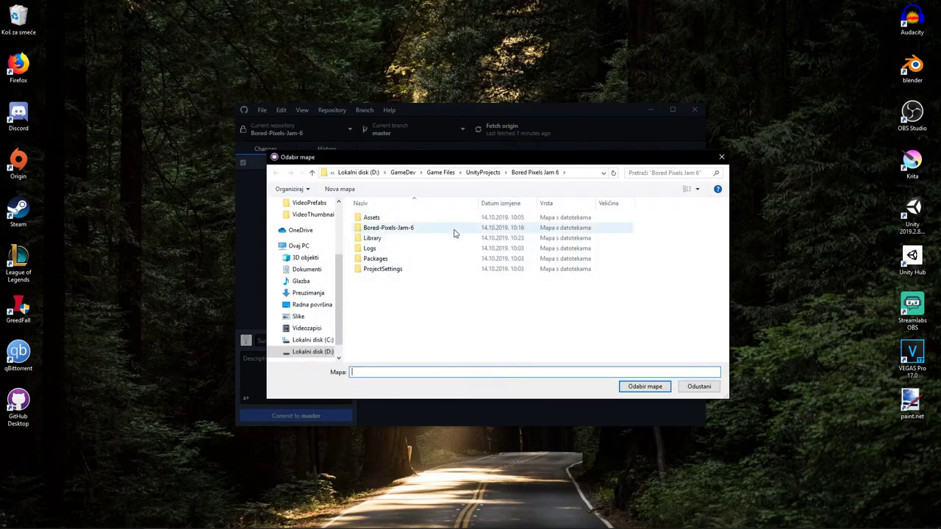
{"action": "left_click", "coordinate": [467, 176]}
{"action": "left_click", "coordinate": [437, 175]}
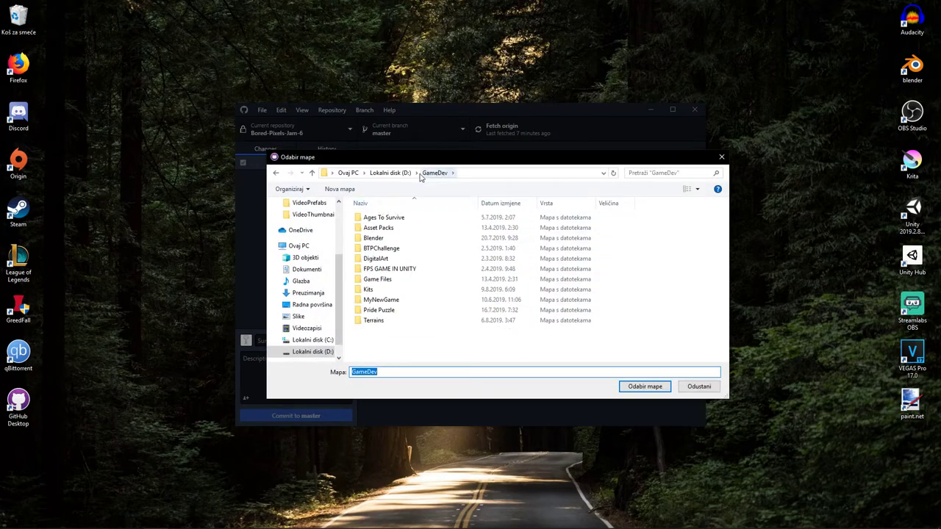
{"action": "left_click", "coordinate": [391, 173]}
{"action": "left_click", "coordinate": [340, 189]}
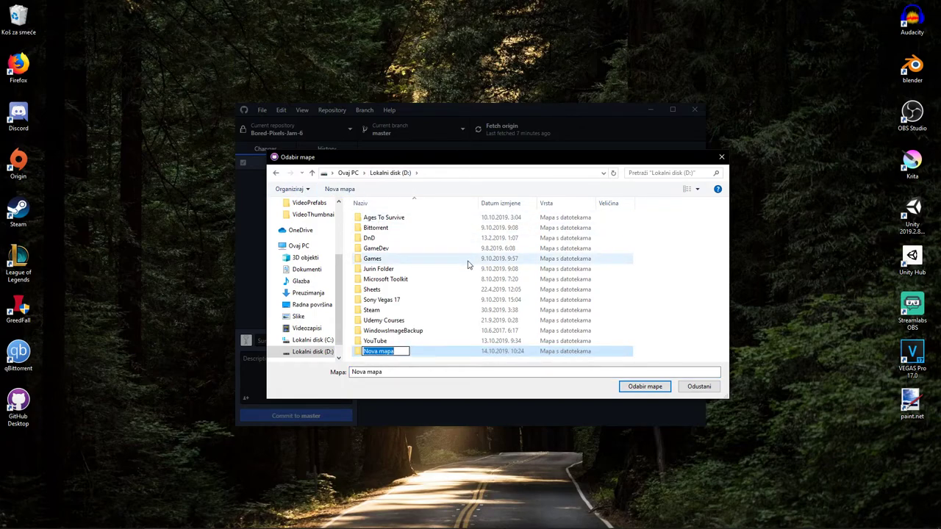
{"action": "type", "text": "GitHUb"}
{"action": "key", "text": "Return"}
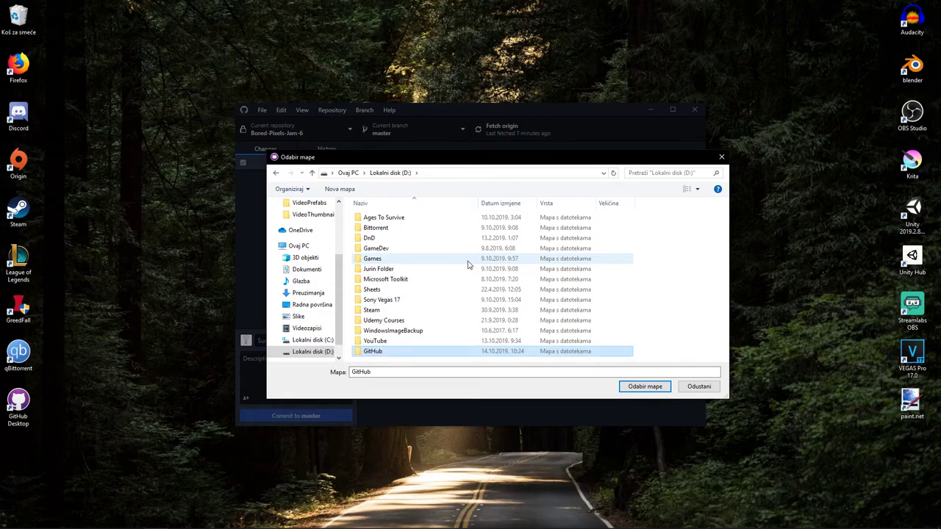
{"action": "double_click", "coordinate": [402, 352]}
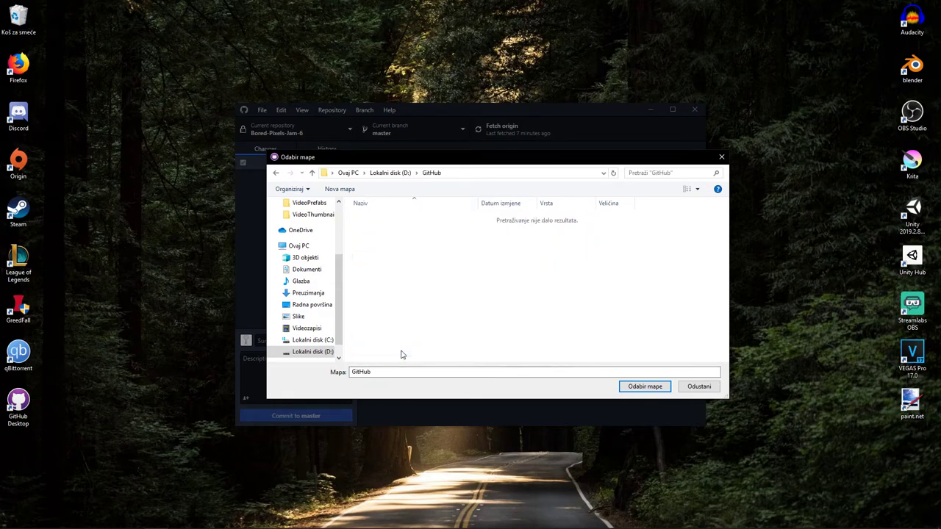
{"action": "left_click", "coordinate": [650, 387]}
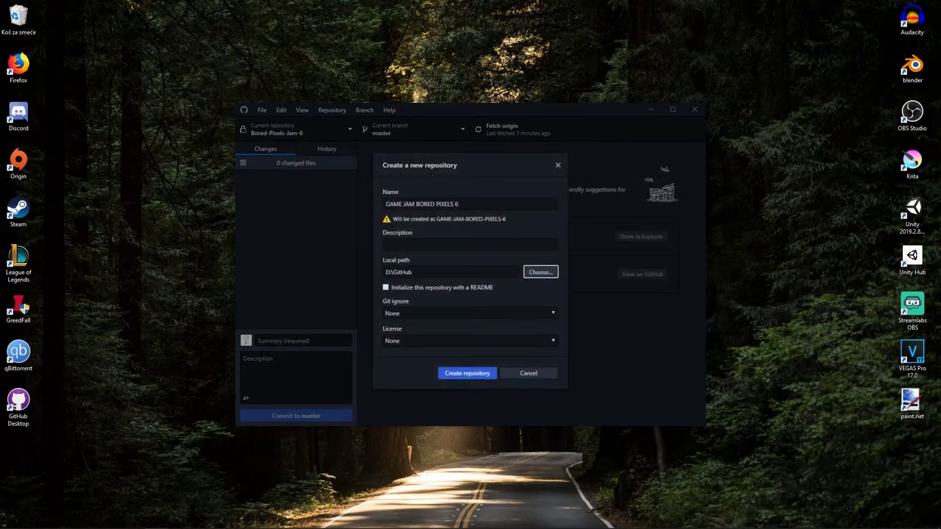
{"action": "left_click", "coordinate": [454, 374]}
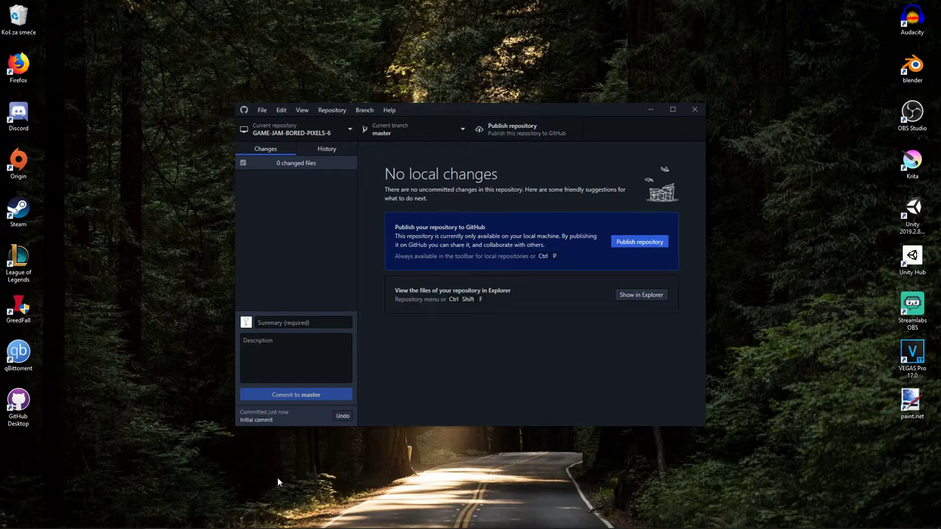
Launch Unity Hub, and check the Discord general channel and the live stream chat in Firefox
{"action": "left_click", "coordinate": [916, 262]}
{"action": "left_click", "coordinate": [108, 519]}
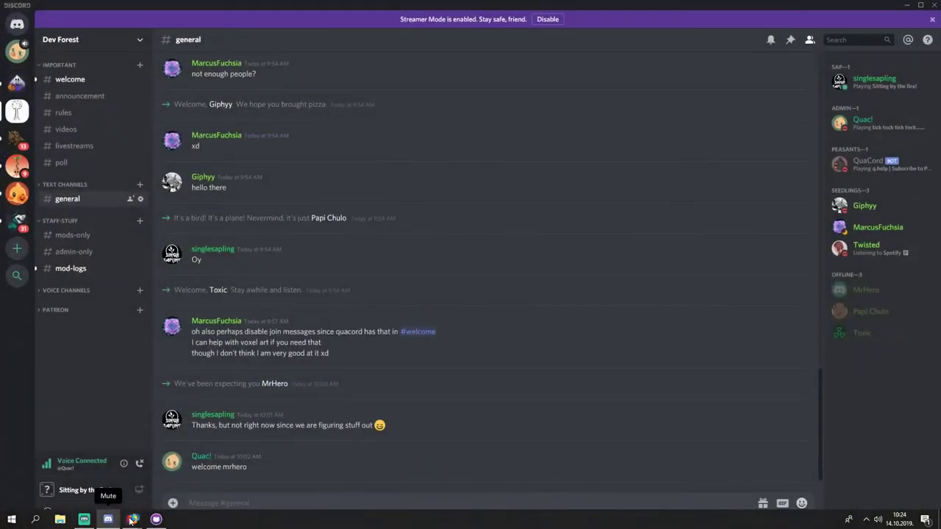
{"action": "left_click", "coordinate": [108, 519]}
{"action": "mouse_move", "coordinate": [134, 520]}
{"action": "left_click", "coordinate": [85, 476]}
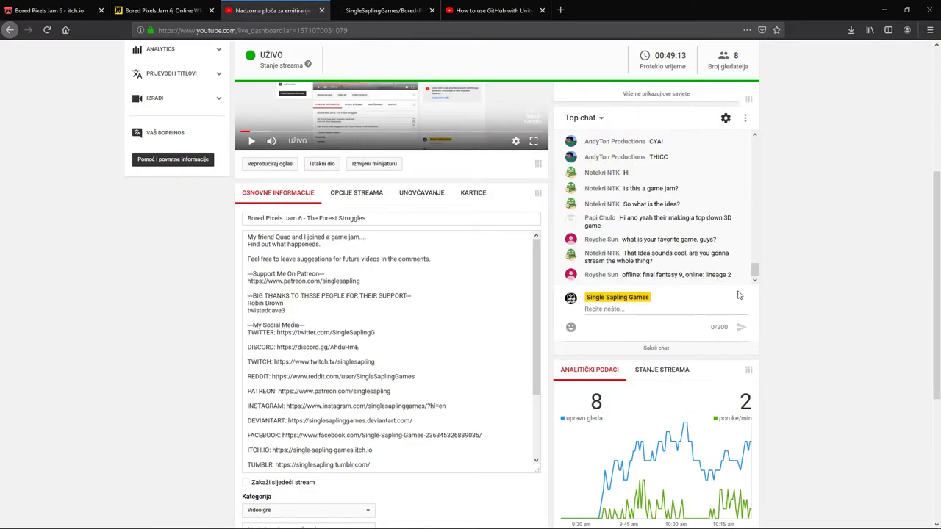
Search Google for lineage 2 in a new tab and preview a gameplay screenshot from the image results
{"action": "left_click", "coordinate": [560, 10]}
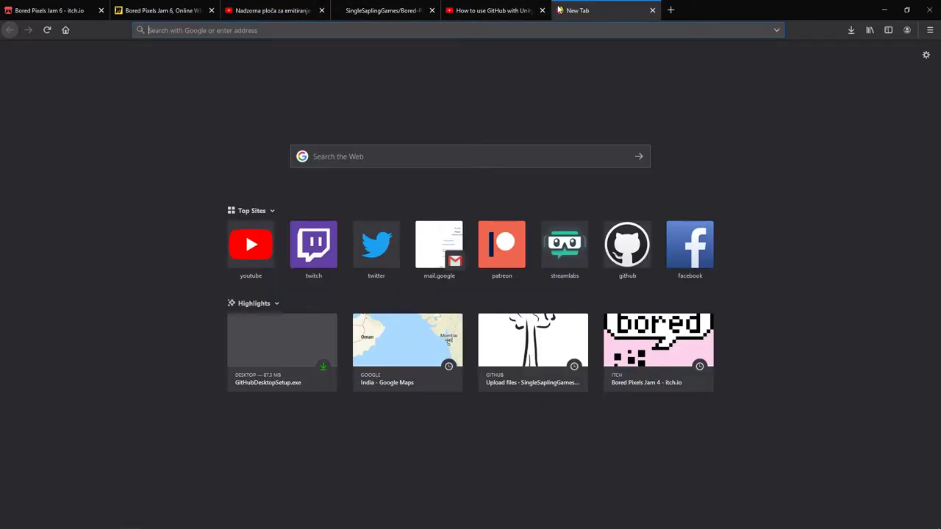
{"action": "type", "text": "lineage 2"}
{"action": "key", "text": "Return"}
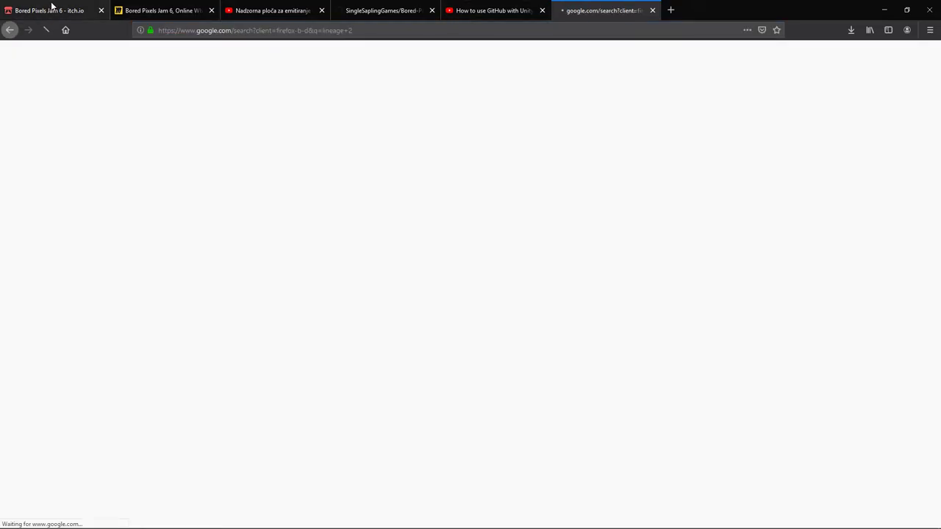
{"action": "left_click", "coordinate": [127, 89]}
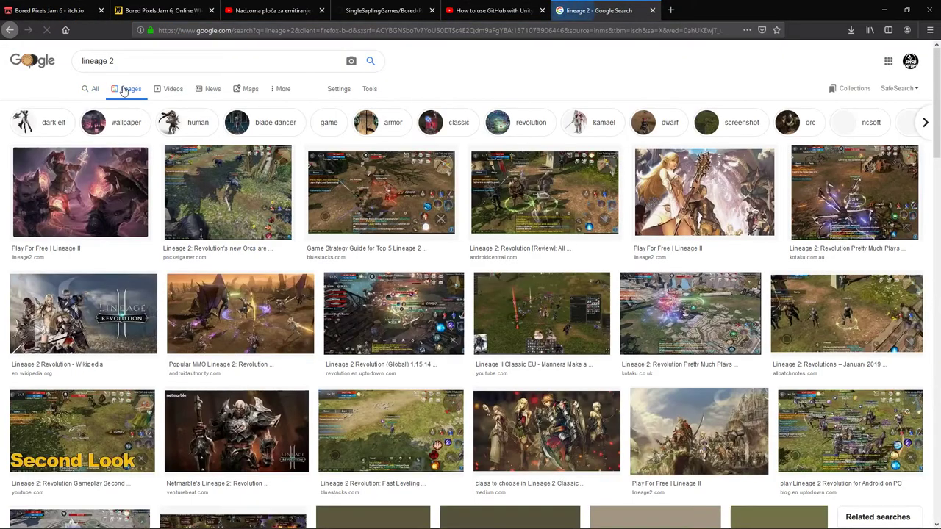
{"action": "left_click", "coordinate": [213, 175]}
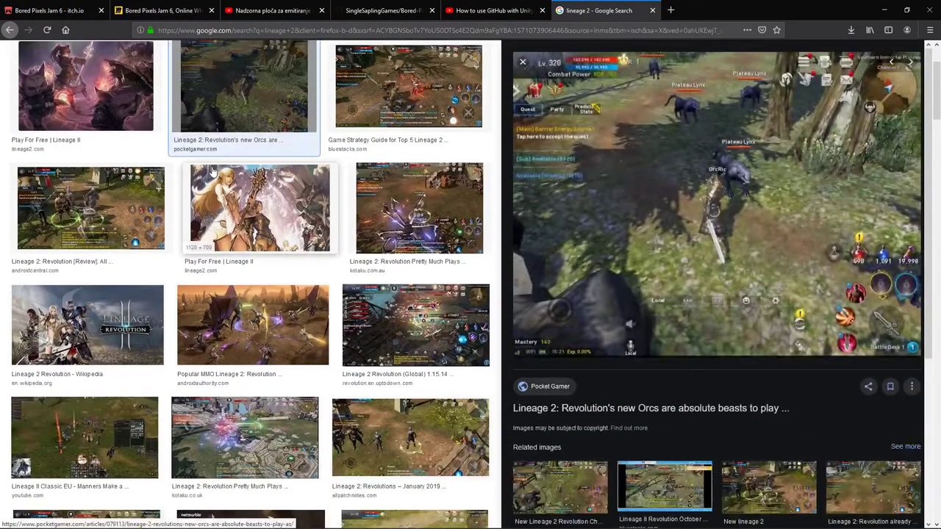
{"action": "scroll", "coordinate": [233, 156], "scroll_direction": "up", "scroll_amount": 2}
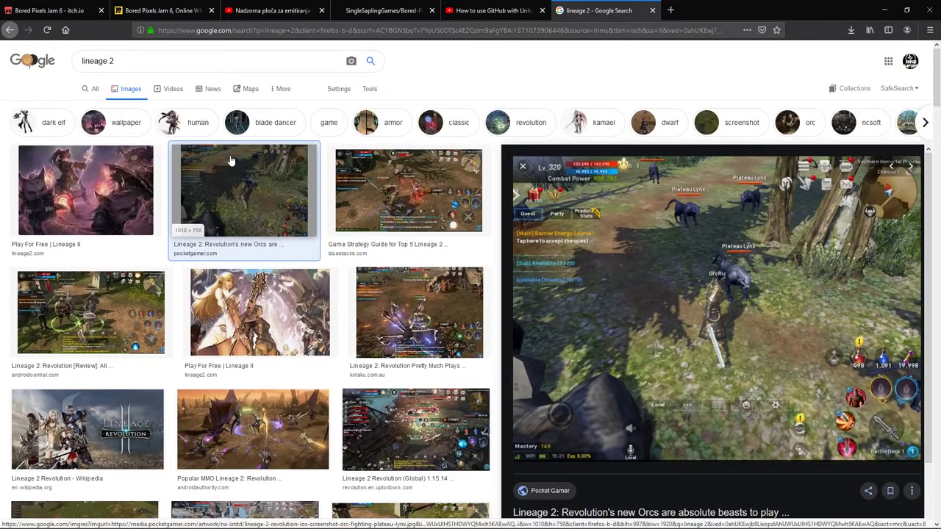
Read the Lineage II overview in the general search results and open the game's official news page
{"action": "left_click", "coordinate": [87, 87]}
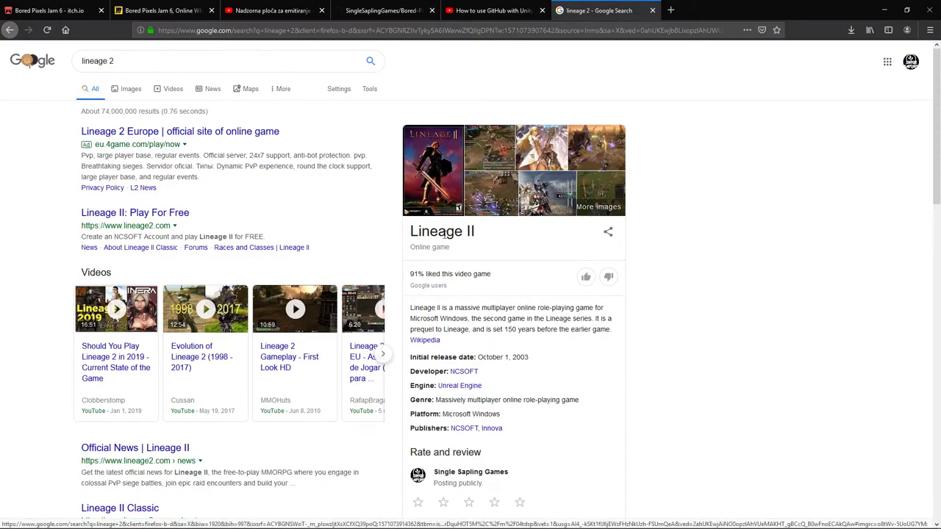
{"action": "scroll", "coordinate": [442, 230], "scroll_direction": "down", "scroll_amount": 1}
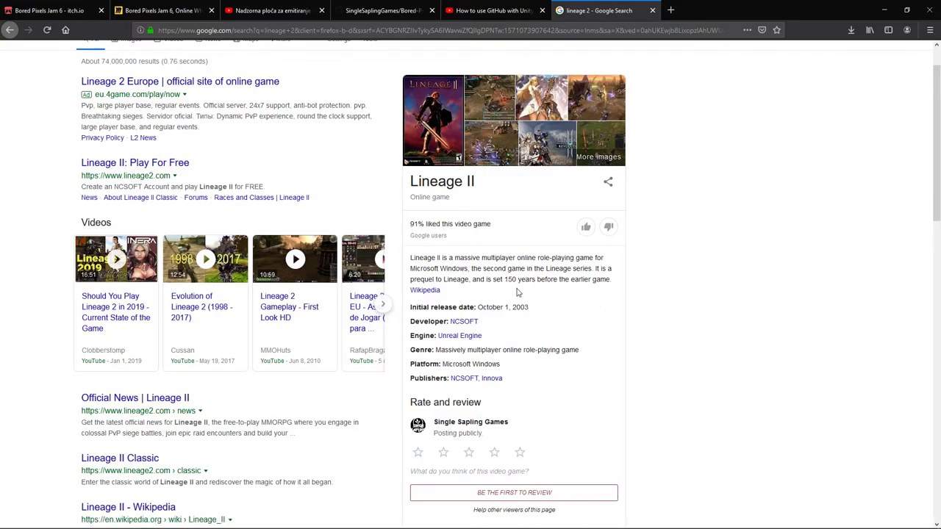
{"action": "scroll", "coordinate": [517, 290], "scroll_direction": "down", "scroll_amount": 2}
{"action": "left_click", "coordinate": [165, 295]}
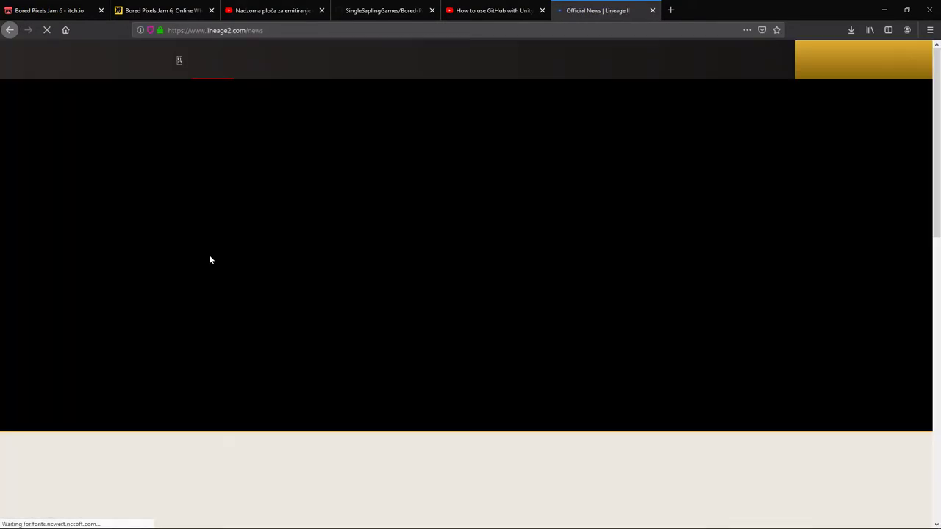
Check the stream chat, browse the Lineage II news articles, and close the Lineage II page
{"action": "left_click", "coordinate": [302, 6]}
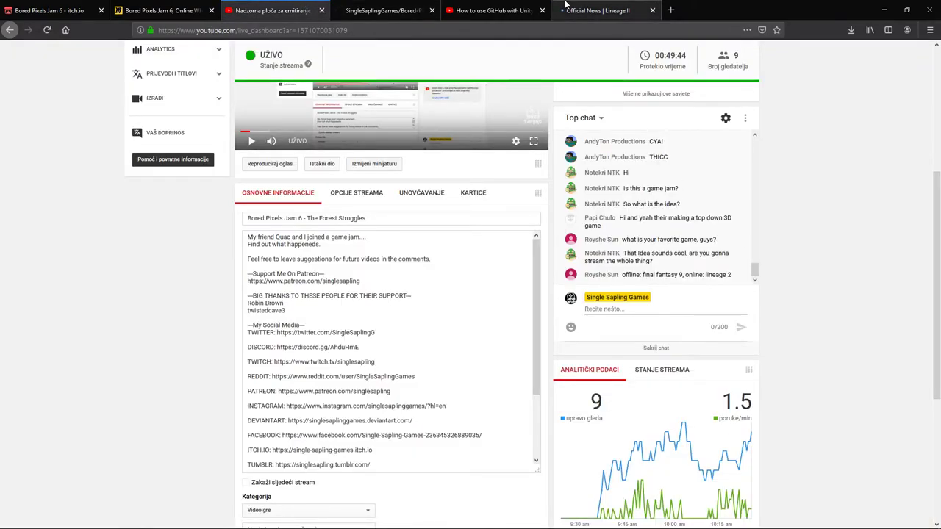
{"action": "left_click", "coordinate": [597, 11]}
{"action": "scroll", "coordinate": [515, 191], "scroll_direction": "down", "scroll_amount": 4}
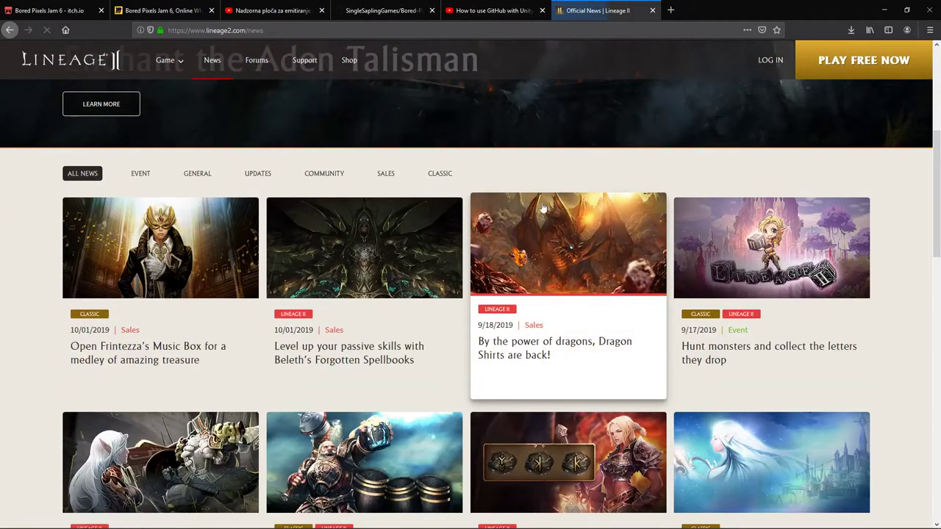
{"action": "scroll", "coordinate": [563, 212], "scroll_direction": "down", "scroll_amount": 5}
{"action": "scroll", "coordinate": [544, 209], "scroll_direction": "up", "scroll_amount": 6}
{"action": "key", "text": "ctrl+w"}
Clear the browser from view and bring the Unity Hub project list in front of GitHub Desktop
{"action": "key", "text": "alt+Tab"}
{"action": "key", "text": "alt+Tab"}
{"action": "key", "text": "alt+Tab"}
{"action": "key", "text": "alt+Tab"}
{"action": "key", "text": "alt+Tab"}
{"action": "key", "text": "alt+Tab"}
{"action": "key", "text": "alt+Tab"}
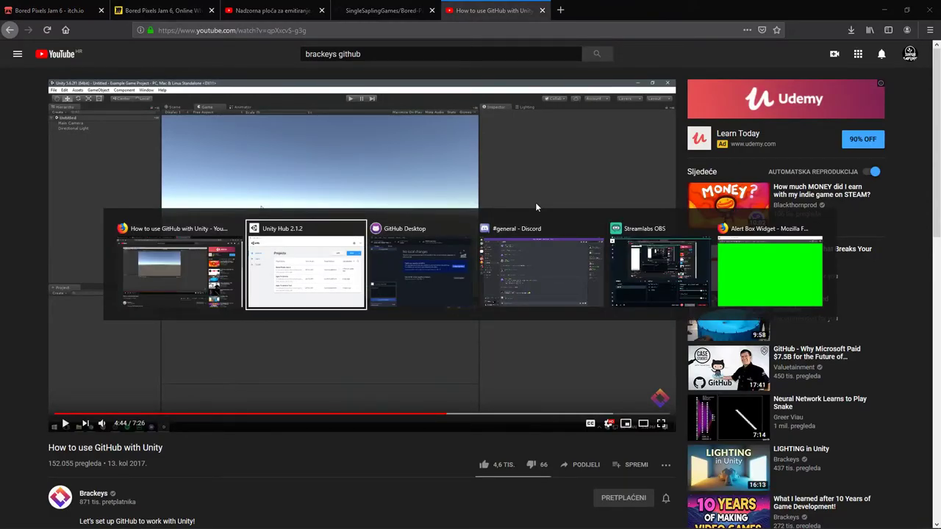
{"action": "key", "text": "alt+Tab"}
{"action": "left_click", "coordinate": [926, 8]}
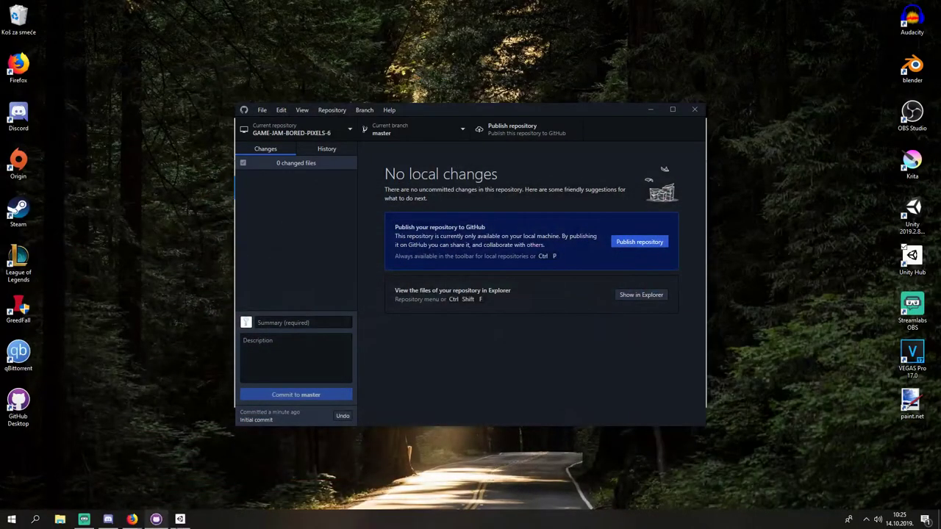
{"action": "left_click", "coordinate": [180, 520]}
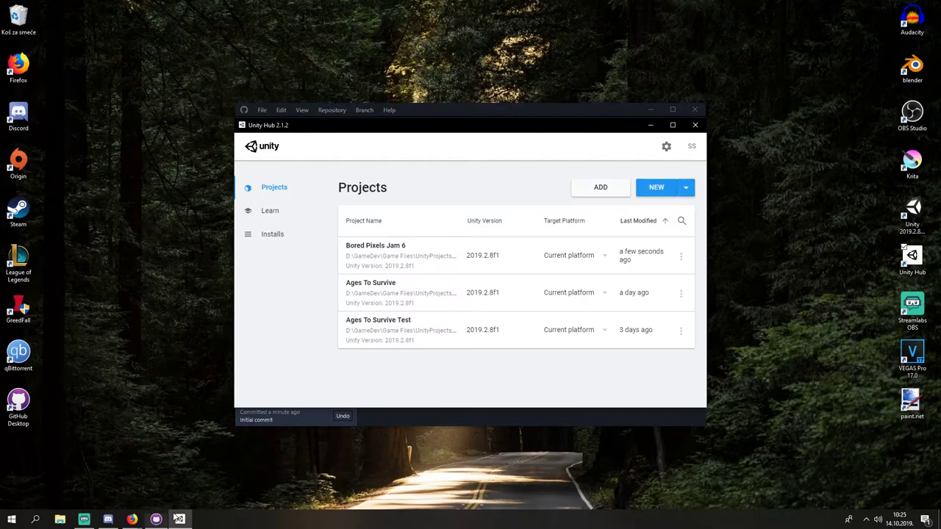
{"action": "left_click", "coordinate": [683, 257]}
{"action": "left_click", "coordinate": [611, 312]}
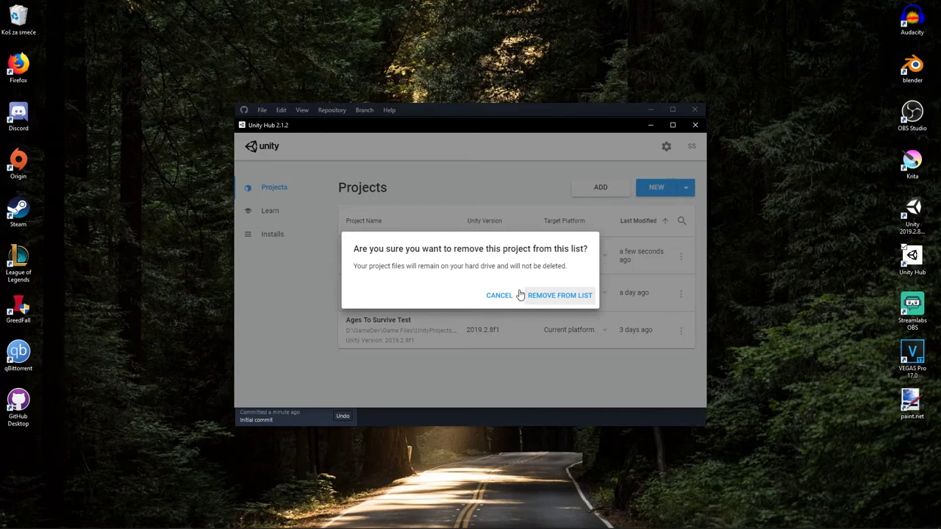
{"action": "left_click", "coordinate": [522, 295]}
{"action": "left_click", "coordinate": [680, 257]}
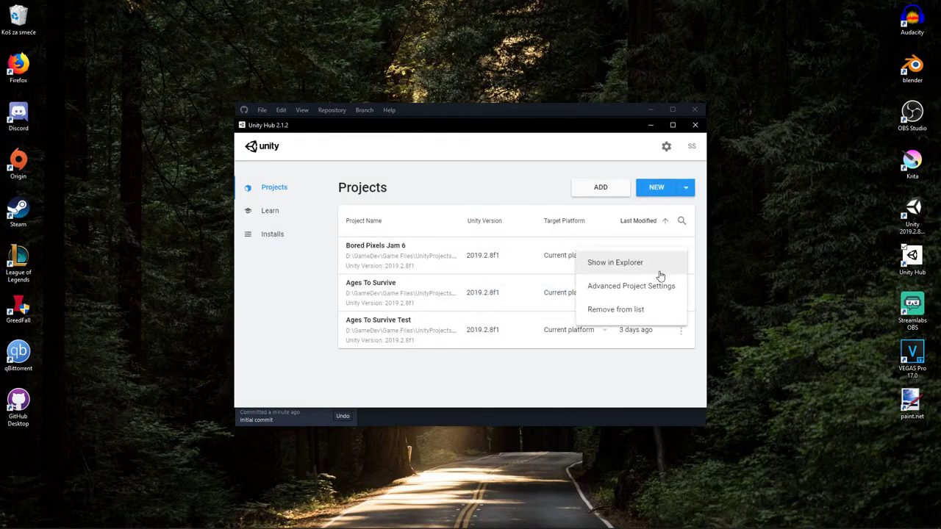
{"action": "left_click", "coordinate": [616, 309]}
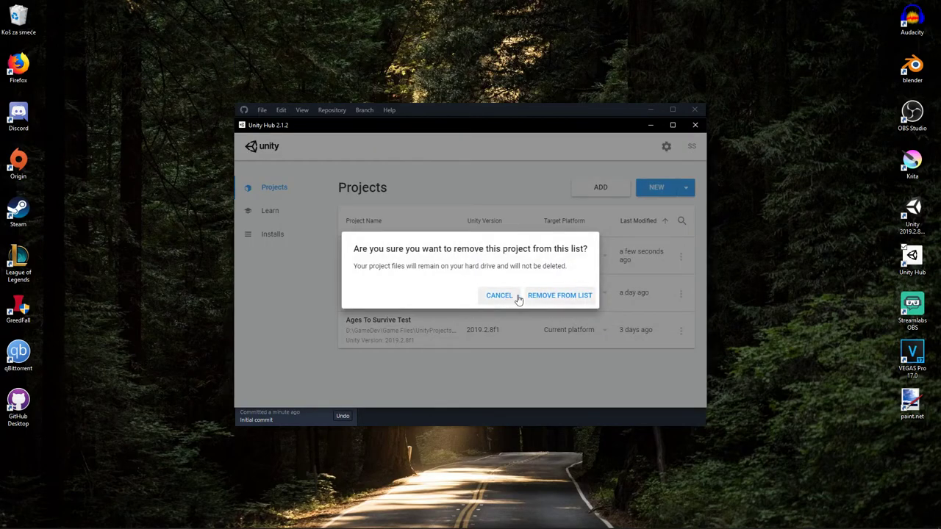
{"action": "left_click", "coordinate": [499, 296]}
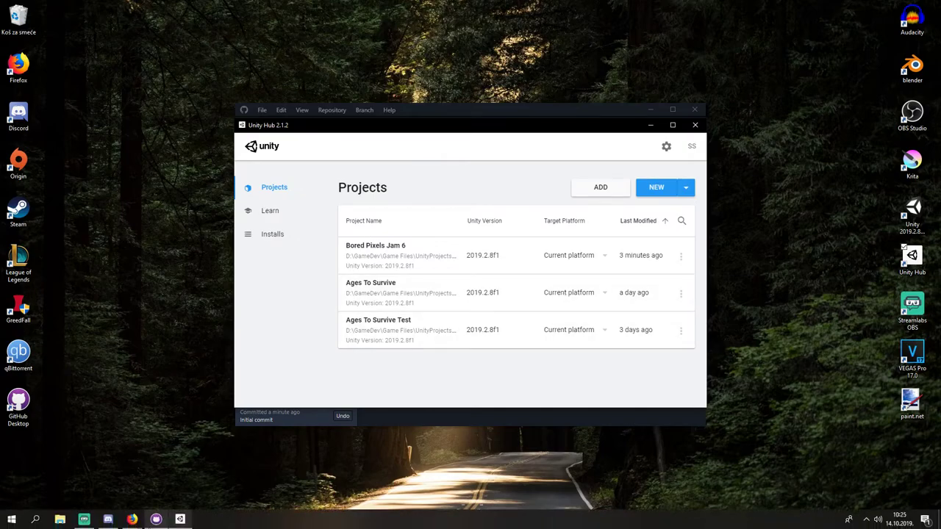
Check the live stream chat in the browser, close the GitHub with Unity tutorial video, and return to Unity Hub
{"action": "mouse_move", "coordinate": [131, 520]}
{"action": "left_click", "coordinate": [88, 478]}
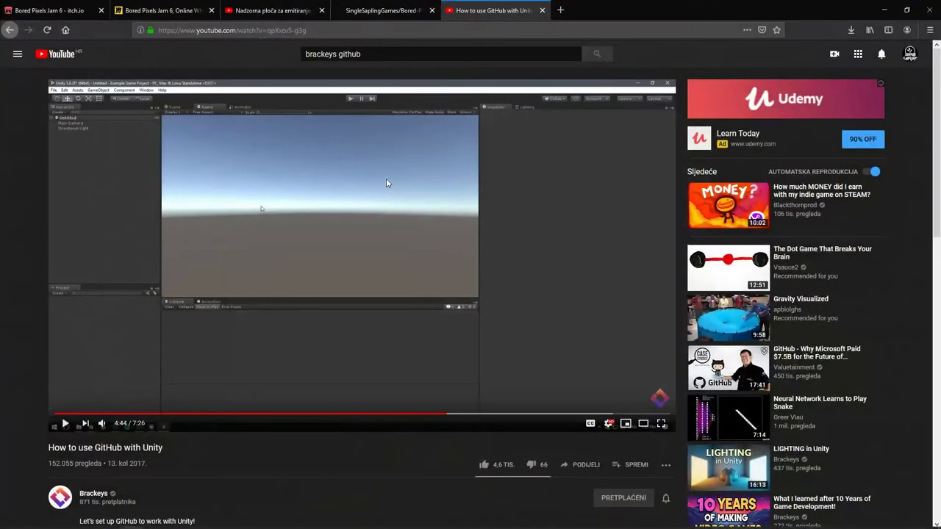
{"action": "left_click", "coordinate": [429, 5]}
{"action": "left_click", "coordinate": [307, 9]}
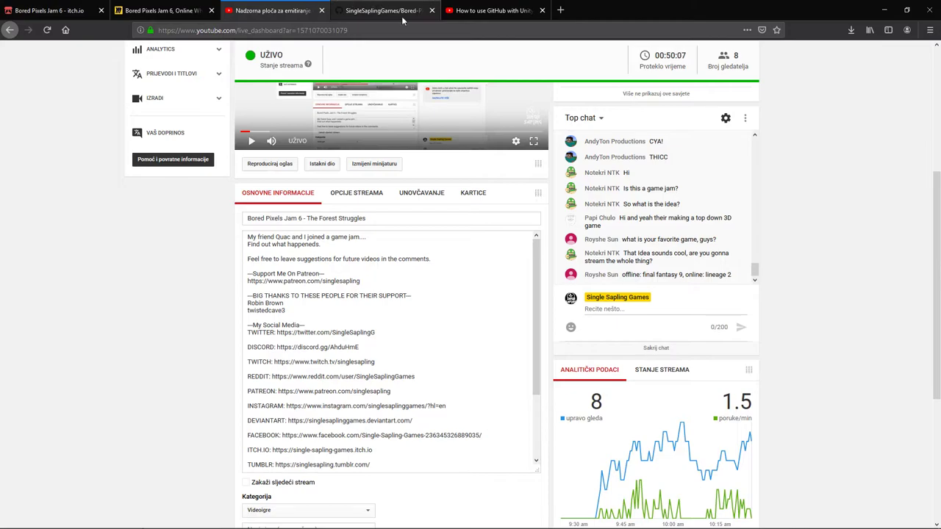
{"action": "scroll", "coordinate": [868, 308], "scroll_direction": "down", "scroll_amount": 3}
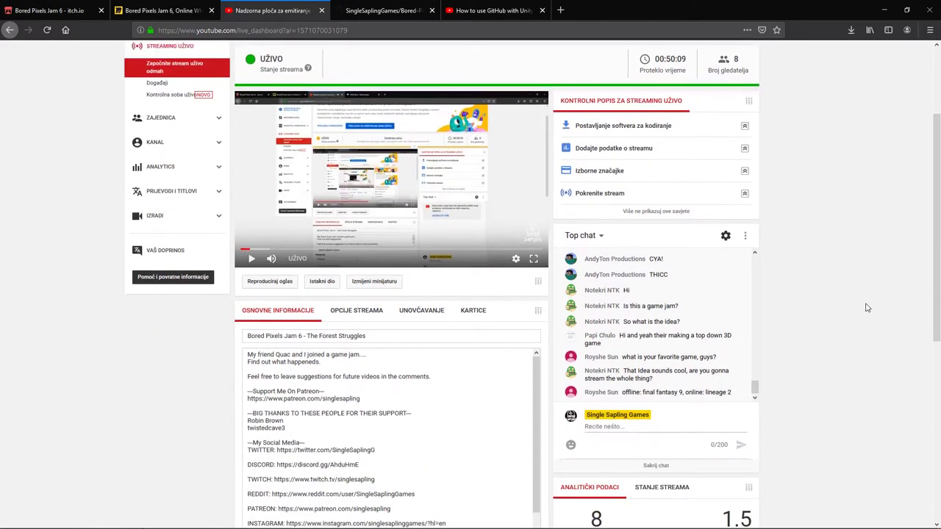
{"action": "left_click", "coordinate": [491, 10]}
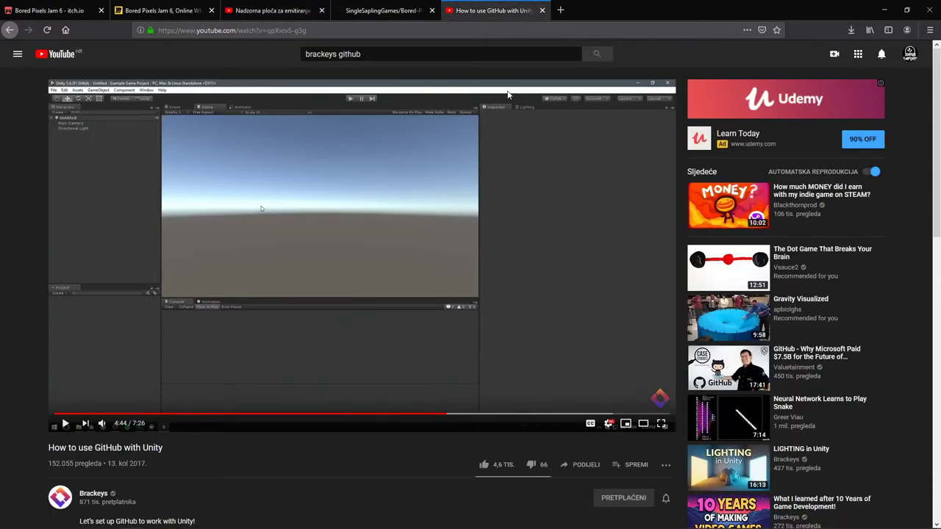
{"action": "left_click", "coordinate": [383, 10]}
{"action": "left_click", "coordinate": [884, 9]}
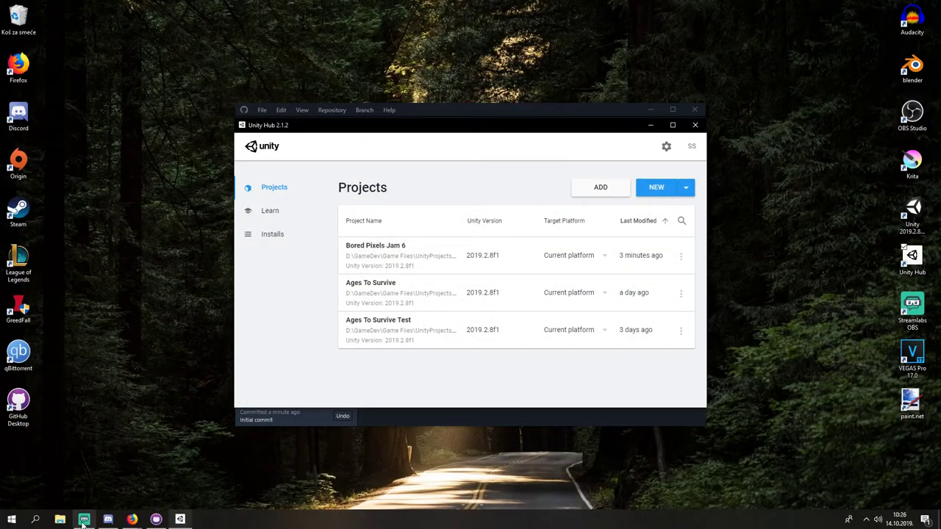
Start a new Unity project with the 3D template and name it Bored Pixels JAM 06
{"action": "left_click", "coordinate": [654, 187]}
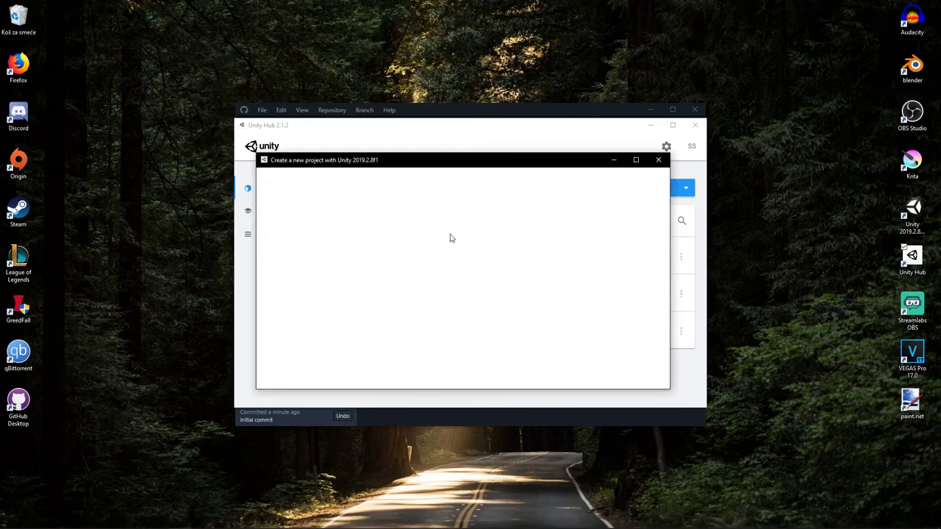
{"action": "key", "text": "ctrl+a"}
{"action": "type", "text": "B"}
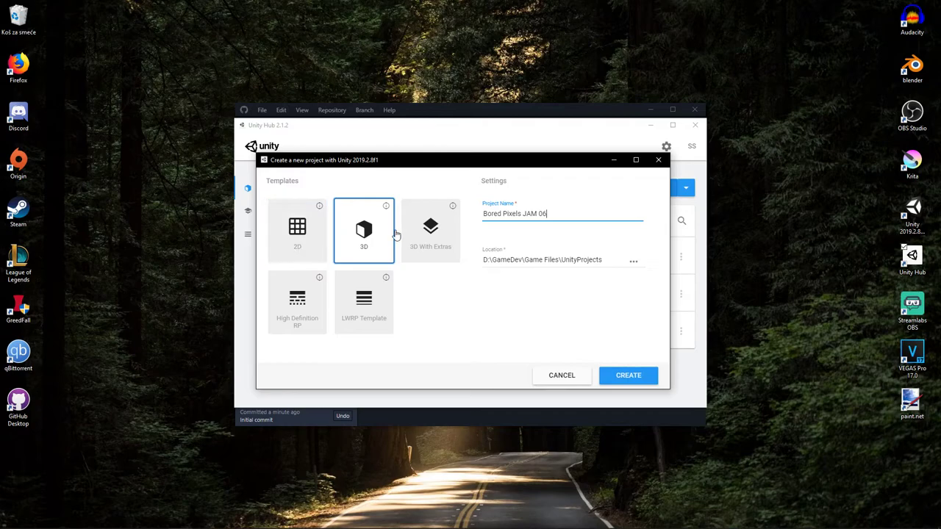
Set the project location to the GAME-JAM-BORED-PIXELS-6 folder inside D:\GitHub and create the project
{"action": "left_click", "coordinate": [633, 259]}
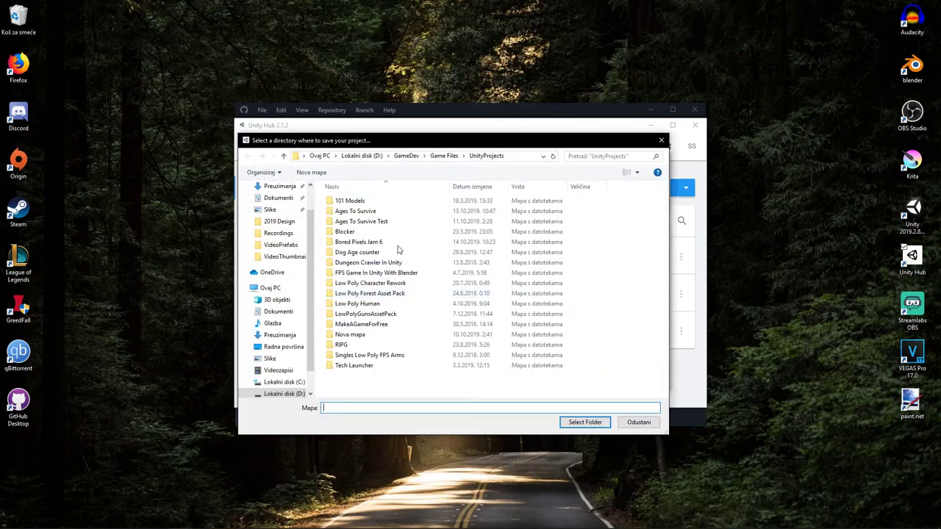
{"action": "left_click", "coordinate": [409, 156]}
{"action": "left_click", "coordinate": [378, 158]}
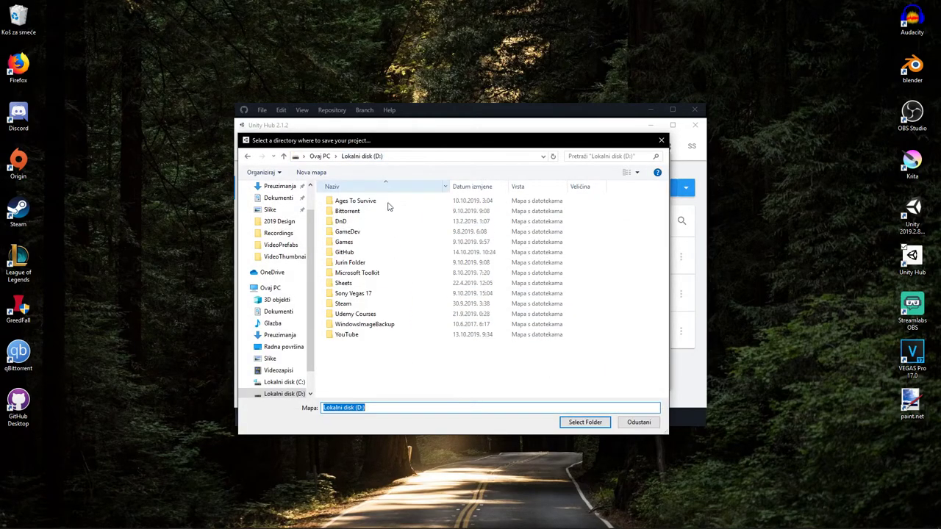
{"action": "double_click", "coordinate": [357, 249]}
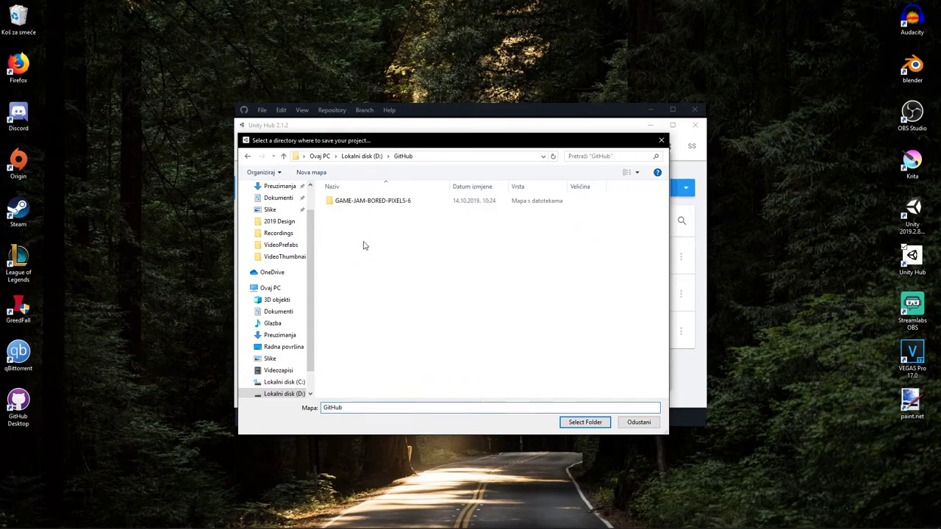
{"action": "double_click", "coordinate": [416, 200]}
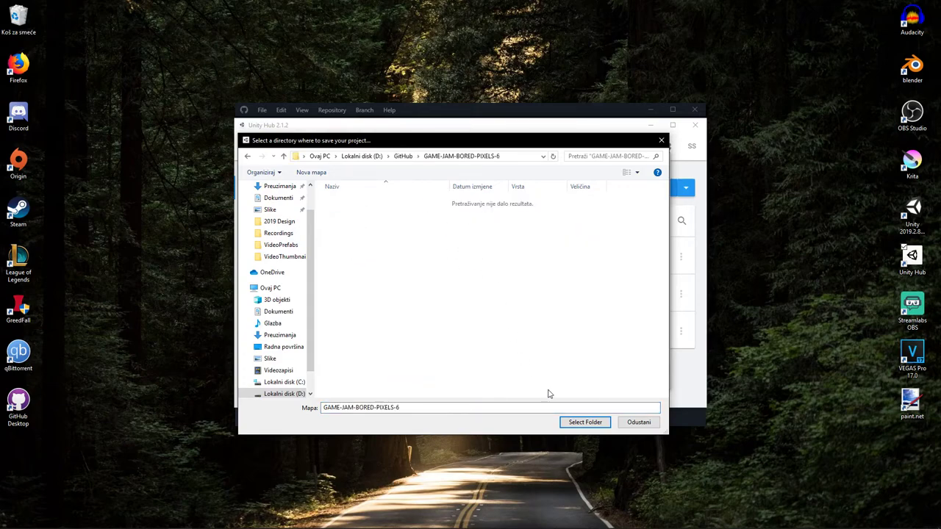
{"action": "left_click", "coordinate": [585, 422]}
{"action": "left_click", "coordinate": [624, 377]}
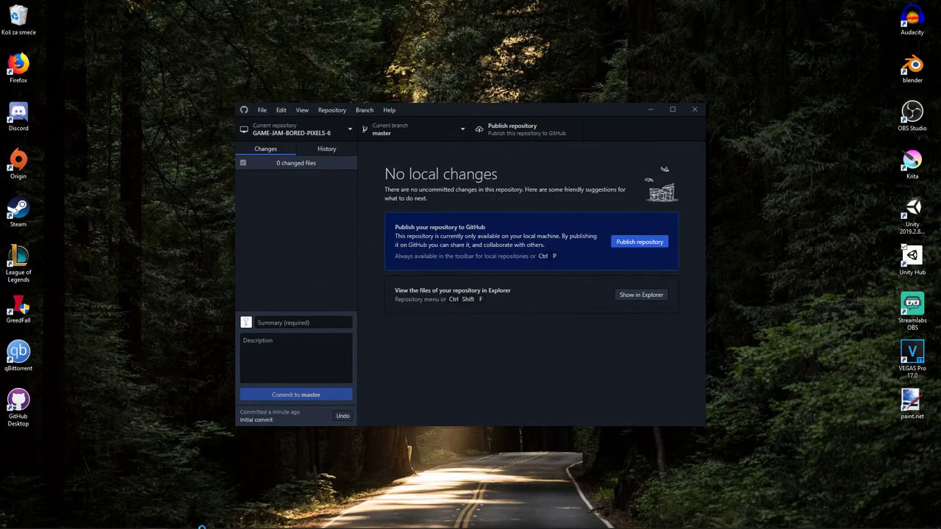
Switch to Discord, read the new messages in the general channel, and clear Discord from view
{"action": "left_click", "coordinate": [108, 520]}
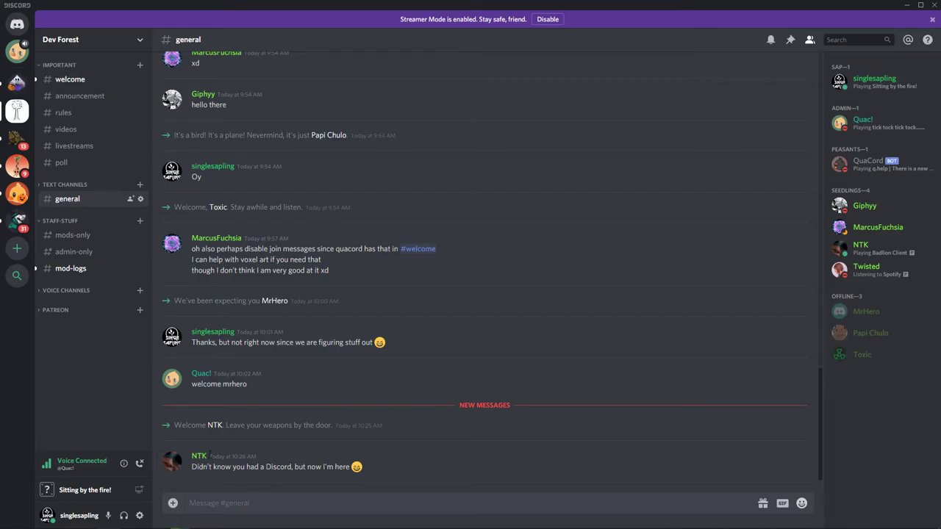
{"action": "left_click_drag", "start_coordinate": [269, 473], "coordinate": [193, 468]}
{"action": "left_click", "coordinate": [289, 468]}
{"action": "left_click", "coordinate": [387, 468]}
{"action": "left_click", "coordinate": [194, 471]}
{"action": "left_click", "coordinate": [905, 6]}
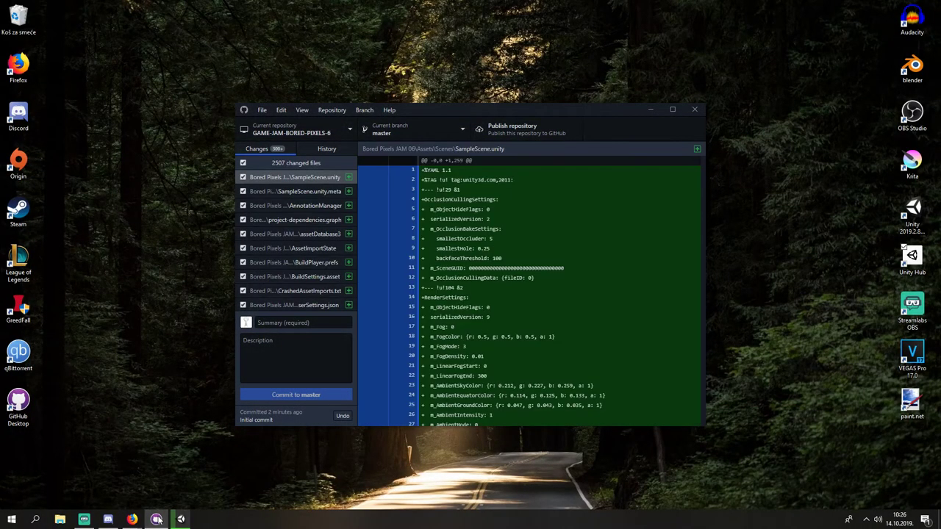
Look through the SampleScene.unity changes in GitHub Desktop and maximize its window
{"action": "scroll", "coordinate": [495, 312], "scroll_direction": "down", "scroll_amount": 15}
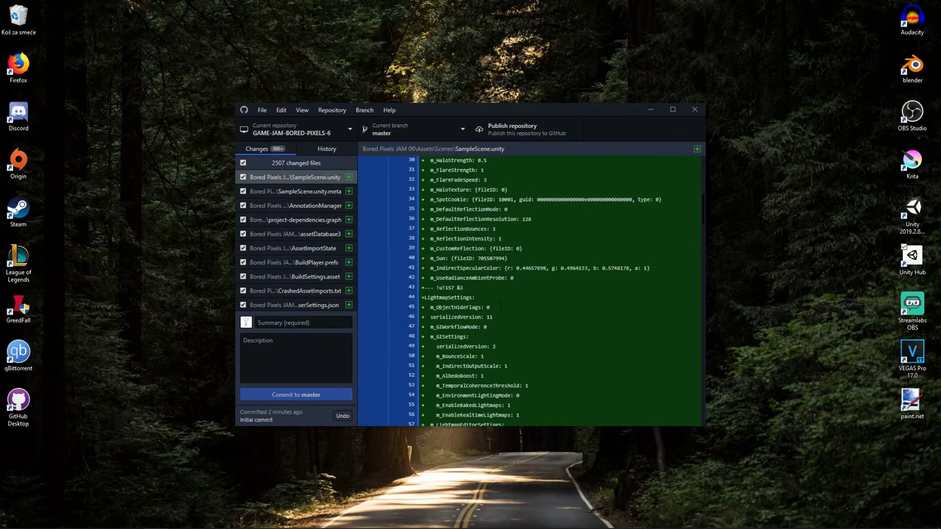
{"action": "scroll", "coordinate": [507, 286], "scroll_direction": "up", "scroll_amount": 15}
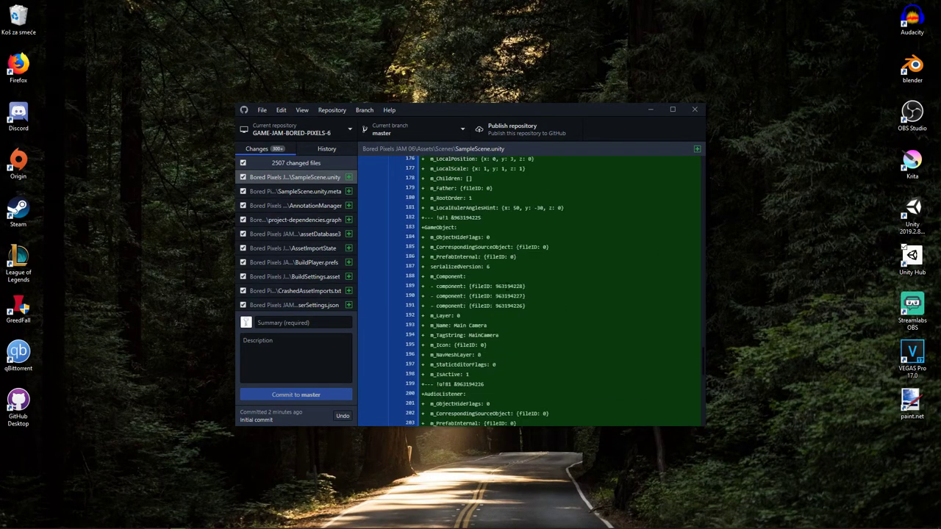
{"action": "scroll", "coordinate": [500, 220], "scroll_direction": "up", "scroll_amount": 3}
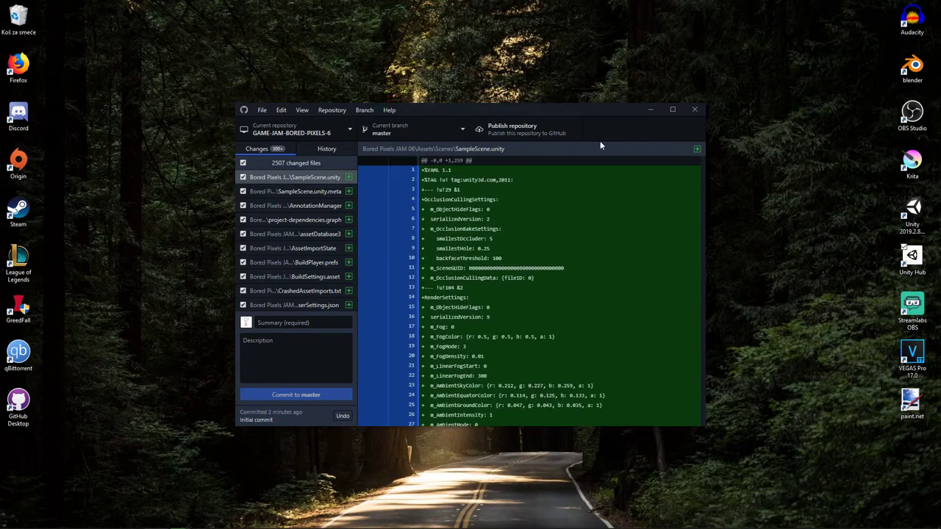
{"action": "left_click", "coordinate": [672, 110]}
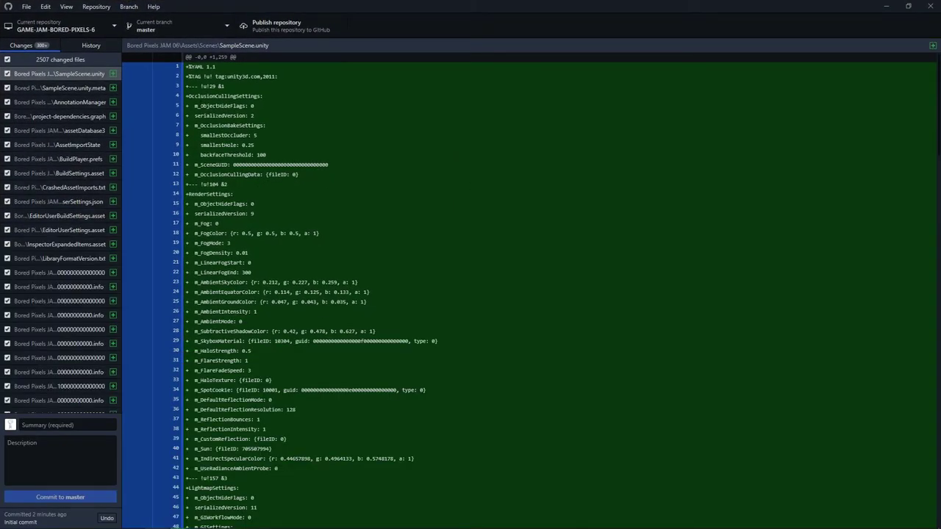
Open the YouTube live dashboard in the browser, read the latest viewer question in the chat, and return to GitHub Desktop
{"action": "mouse_move", "coordinate": [131, 516]}
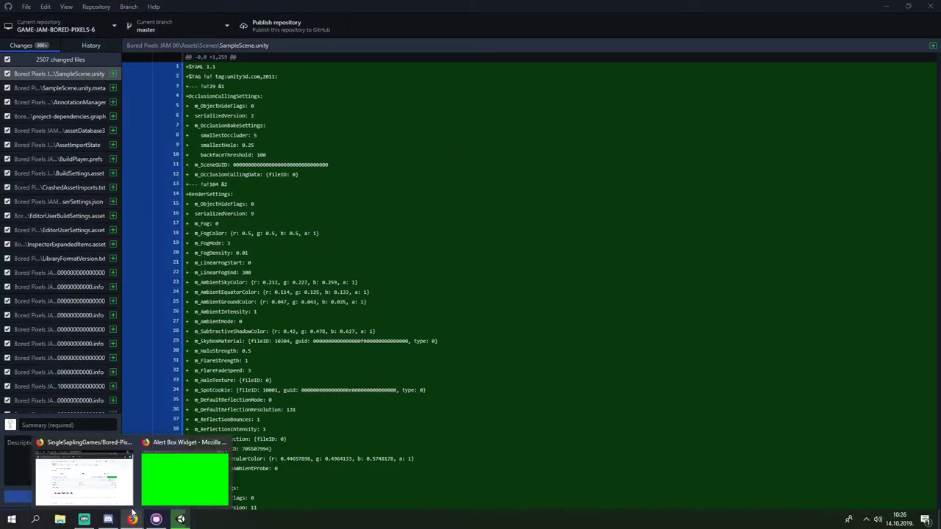
{"action": "left_click", "coordinate": [84, 478]}
{"action": "left_click", "coordinate": [274, 10]}
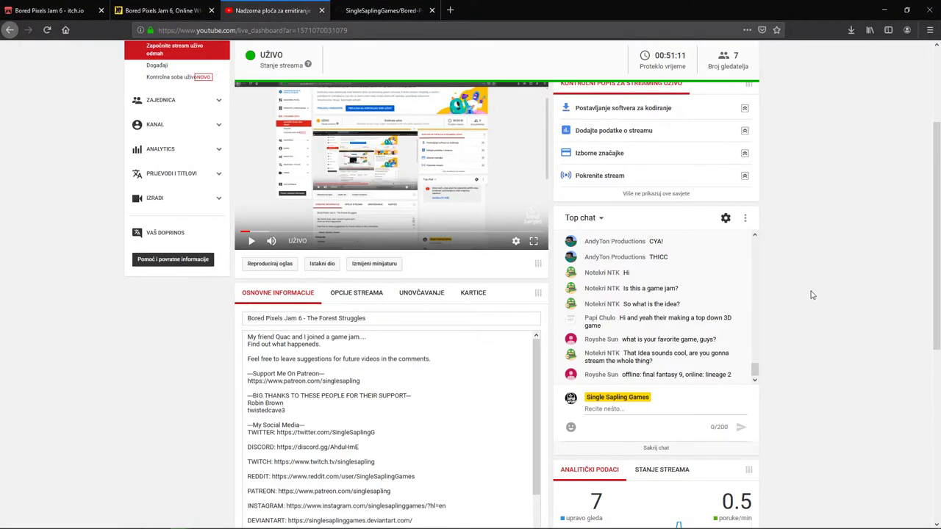
{"action": "scroll", "coordinate": [811, 294], "scroll_direction": "up", "scroll_amount": 3}
{"action": "scroll", "coordinate": [812, 295], "scroll_direction": "down", "scroll_amount": 3}
{"action": "scroll", "coordinate": [812, 295], "scroll_direction": "up", "scroll_amount": 3}
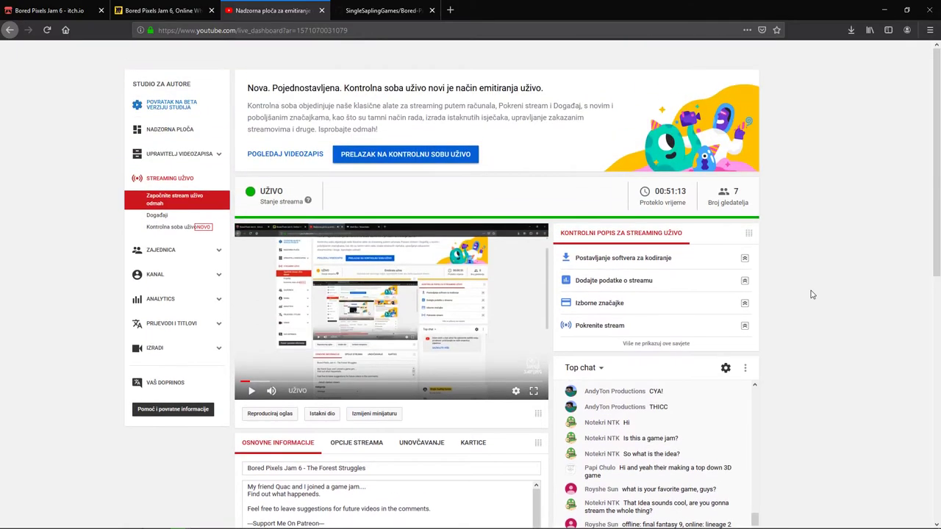
{"action": "scroll", "coordinate": [812, 295], "scroll_direction": "down", "scroll_amount": 3}
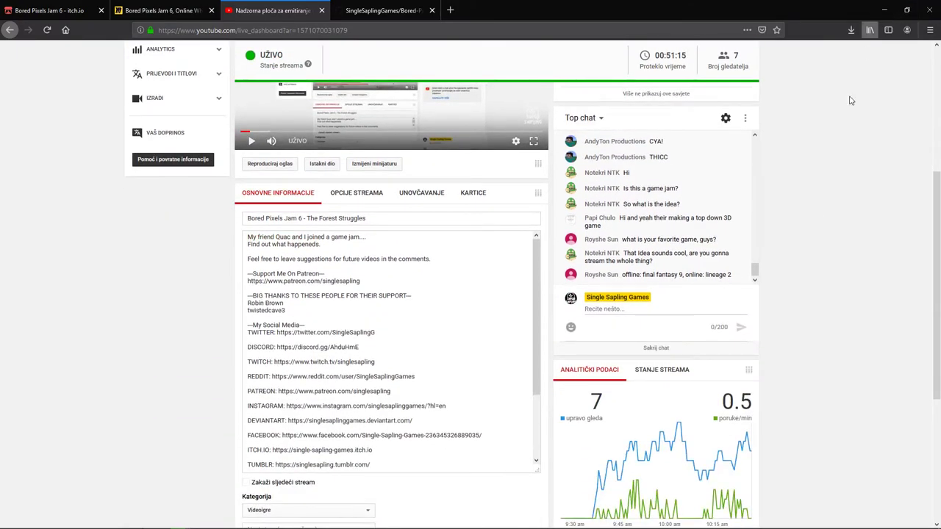
{"action": "scroll", "coordinate": [847, 126], "scroll_direction": "up", "scroll_amount": 3}
{"action": "scroll", "coordinate": [847, 128], "scroll_direction": "down", "scroll_amount": 4}
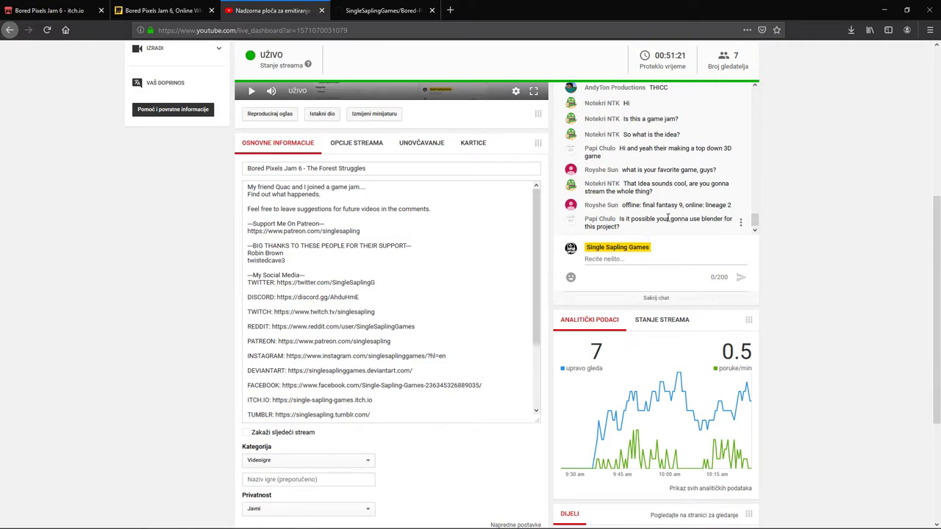
{"action": "scroll", "coordinate": [636, 222], "scroll_direction": "up", "scroll_amount": 2}
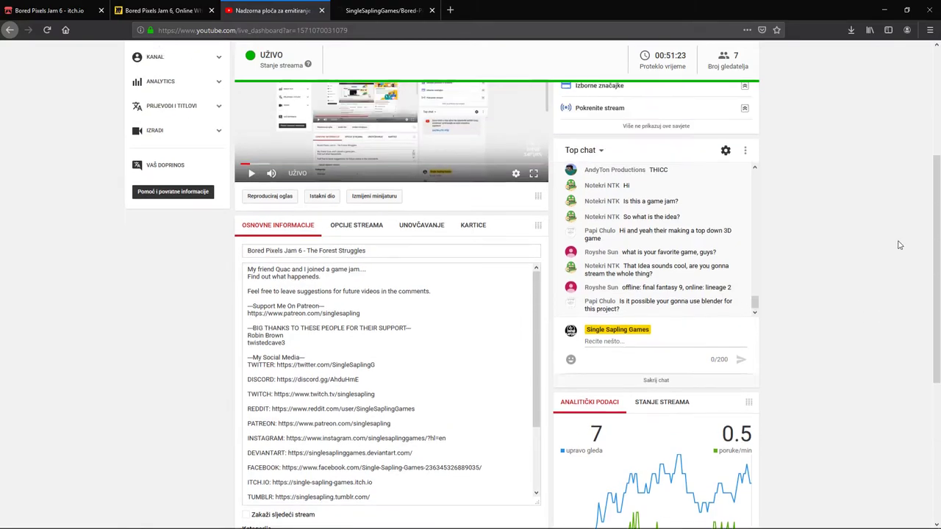
{"action": "left_click", "coordinate": [882, 9]}
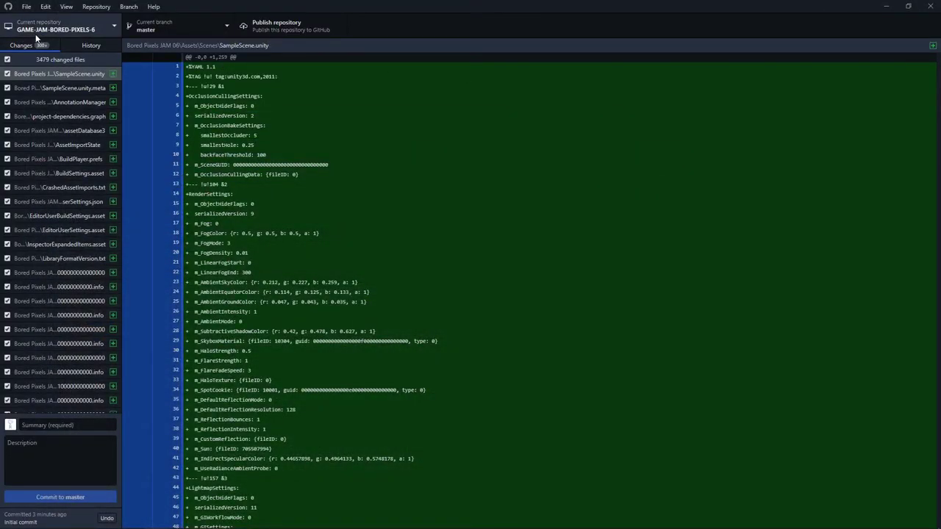
Select all changed files in the repository, look at the branch and repository lists, and minimize GitHub Desktop
{"action": "key", "text": "ctrl+a"}
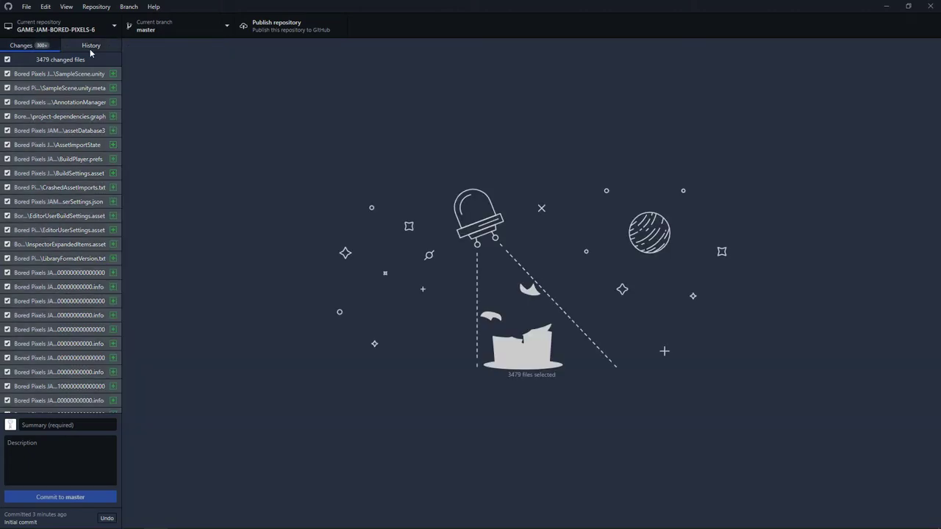
{"action": "left_click", "coordinate": [122, 27]}
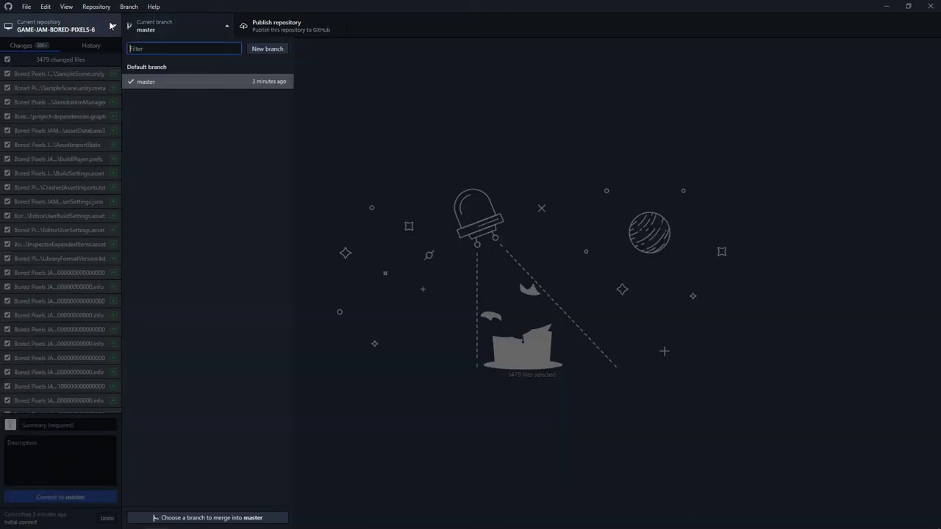
{"action": "left_click", "coordinate": [108, 26]}
{"action": "left_click", "coordinate": [108, 26]}
{"action": "left_click", "coordinate": [193, 22]}
{"action": "left_click", "coordinate": [194, 22]}
{"action": "left_click", "coordinate": [887, 6]}
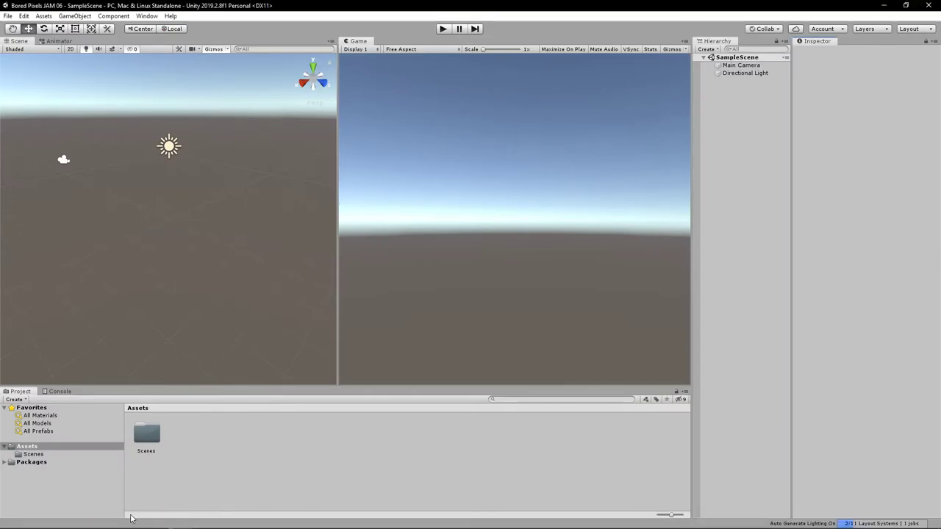
Switch from the Unity editor to the YouTube live dashboard and check the stream chat for new messages
{"action": "mouse_move", "coordinate": [131, 521]}
{"action": "left_click", "coordinate": [85, 470]}
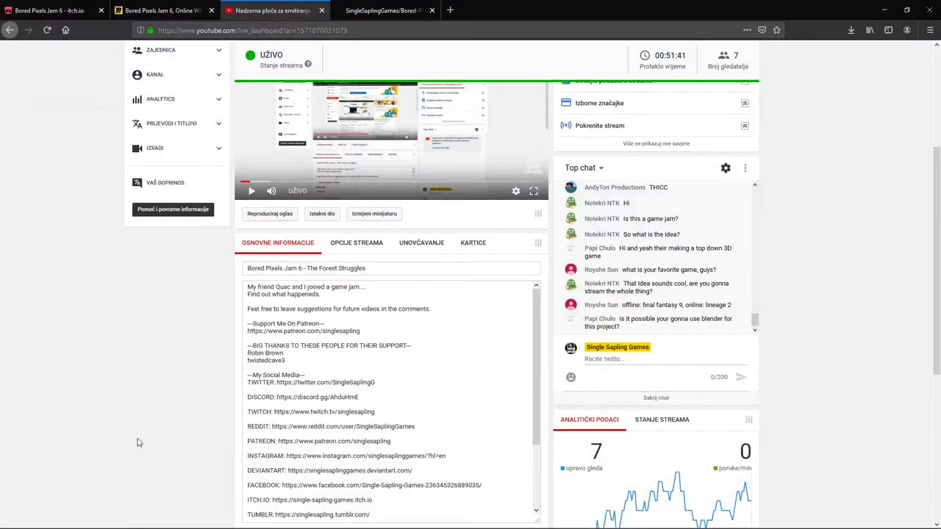
{"action": "scroll", "coordinate": [823, 387], "scroll_direction": "down", "scroll_amount": 3}
{"action": "scroll", "coordinate": [824, 387], "scroll_direction": "up", "scroll_amount": 5}
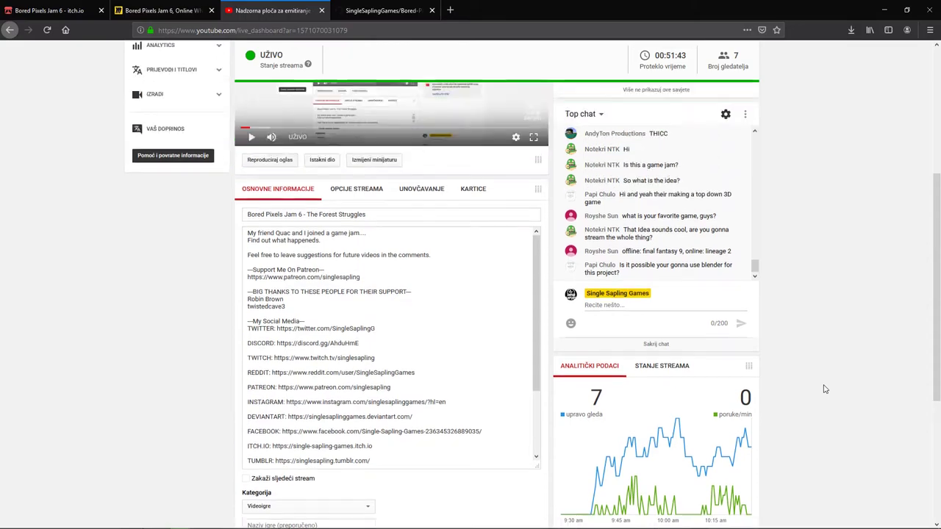
{"action": "scroll", "coordinate": [825, 389], "scroll_direction": "down", "scroll_amount": 3}
{"action": "scroll", "coordinate": [825, 388], "scroll_direction": "up", "scroll_amount": 4}
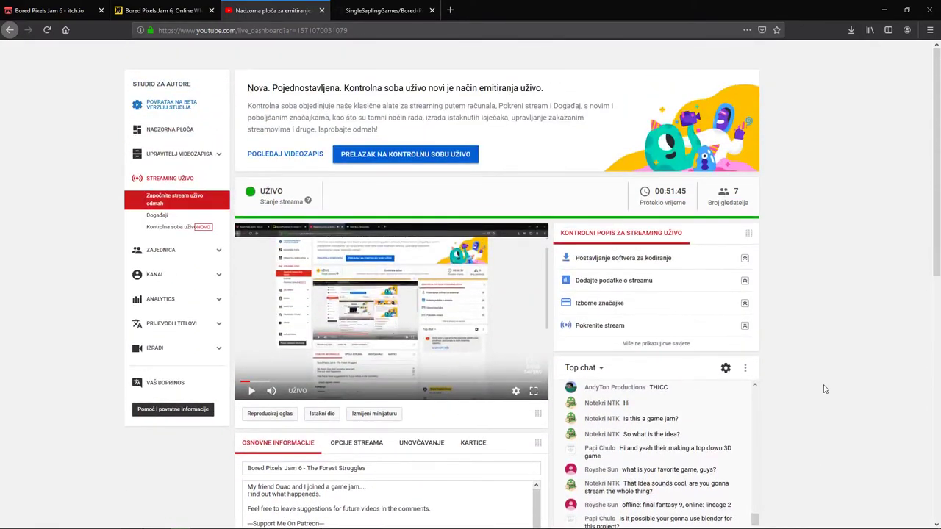
Check the newest messages in the live stream chat, glance at the Unity editor, and switch to GitHub Desktop
{"action": "scroll", "coordinate": [809, 262], "scroll_direction": "down", "scroll_amount": 3}
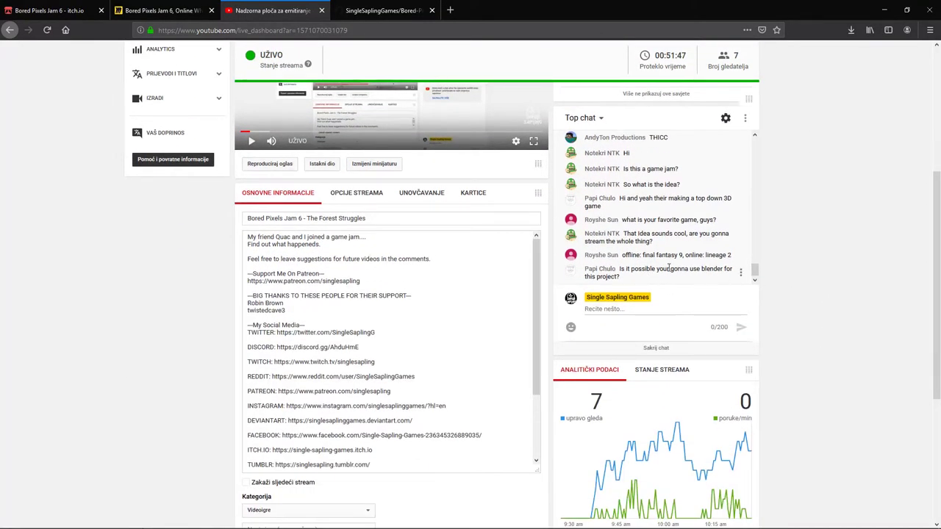
{"action": "left_click", "coordinate": [884, 11]}
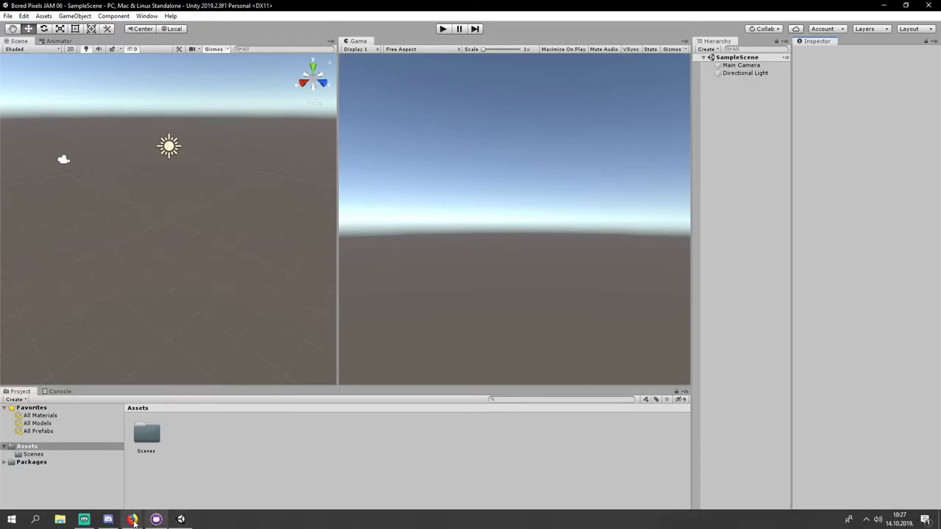
{"action": "left_click", "coordinate": [114, 482]}
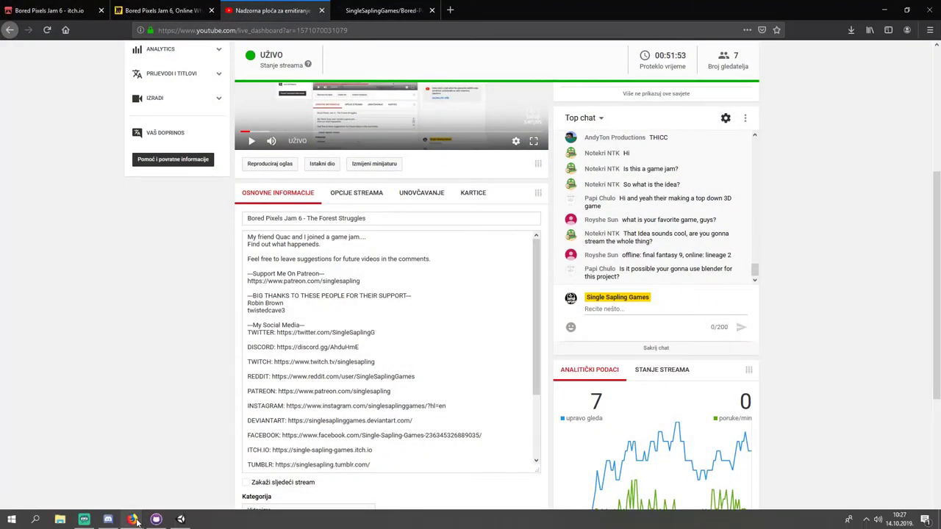
{"action": "left_click", "coordinate": [151, 519]}
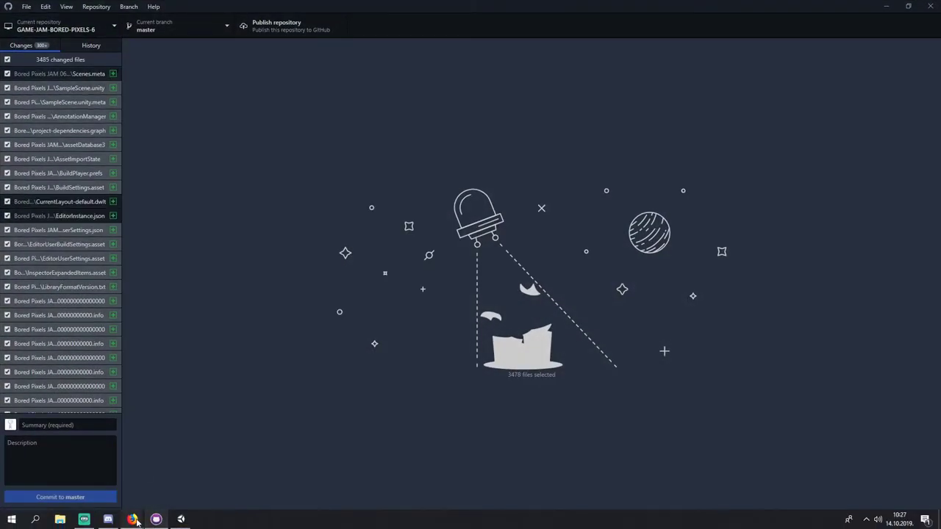
Open the Bored-Pixel-Jam-6 repository page on GitHub in the browser and reload it to check its files
{"action": "mouse_move", "coordinate": [132, 519]}
{"action": "left_click", "coordinate": [134, 480]}
{"action": "left_click", "coordinate": [382, 10]}
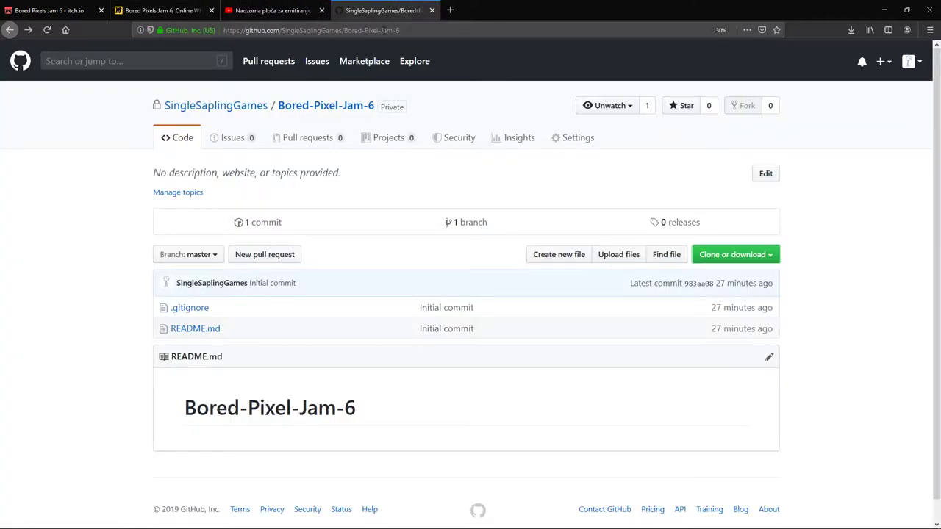
{"action": "left_click", "coordinate": [46, 30]}
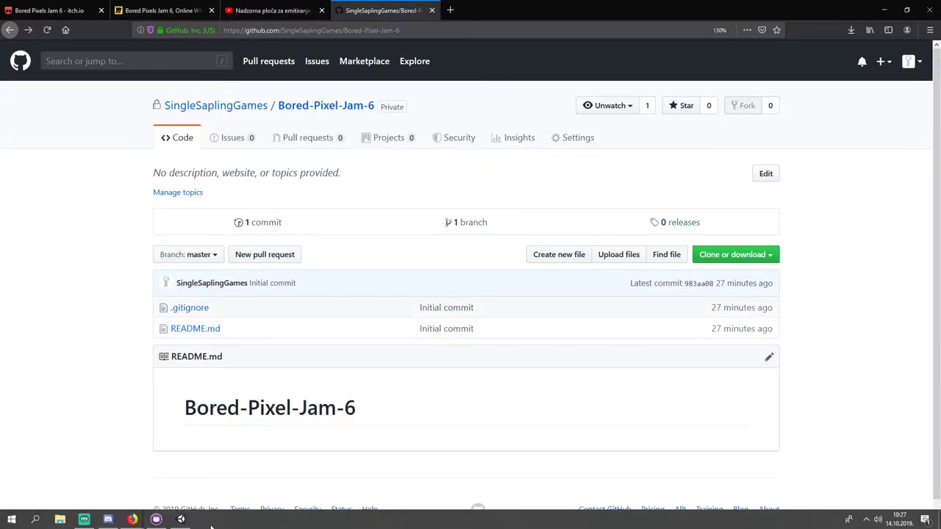
Switch to the Unity editor, minimize the open windows down to the desktop, and reopen GitHub Desktop
{"action": "left_click", "coordinate": [181, 519]}
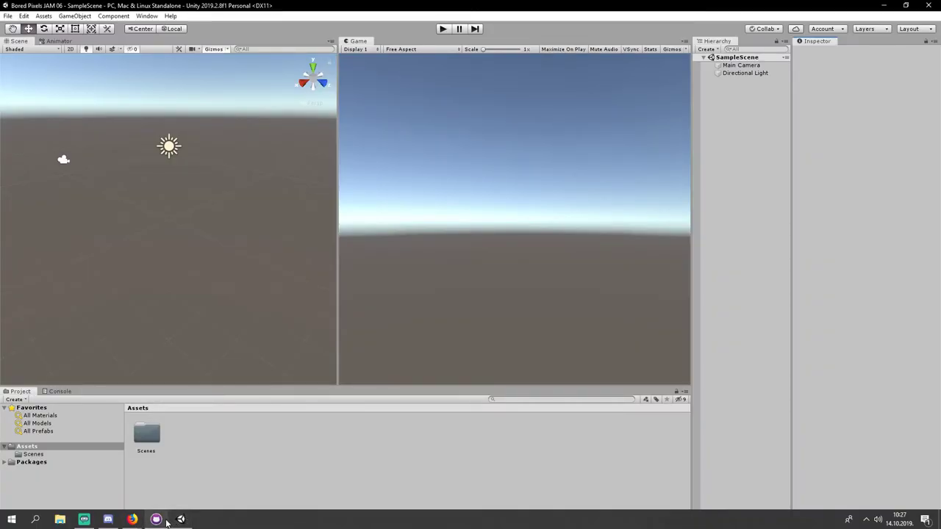
{"action": "left_click", "coordinate": [884, 5]}
{"action": "left_click", "coordinate": [883, 6]}
{"action": "left_click", "coordinate": [884, 5]}
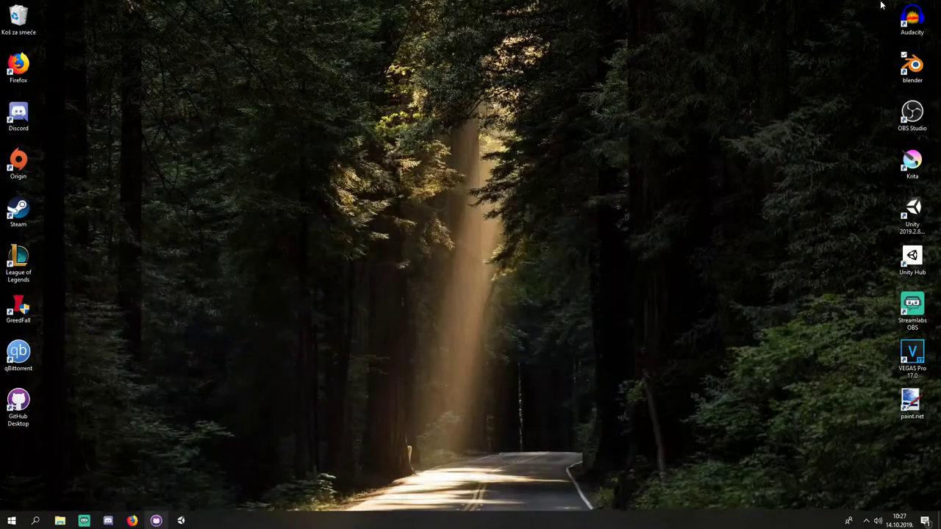
{"action": "left_click", "coordinate": [157, 519]}
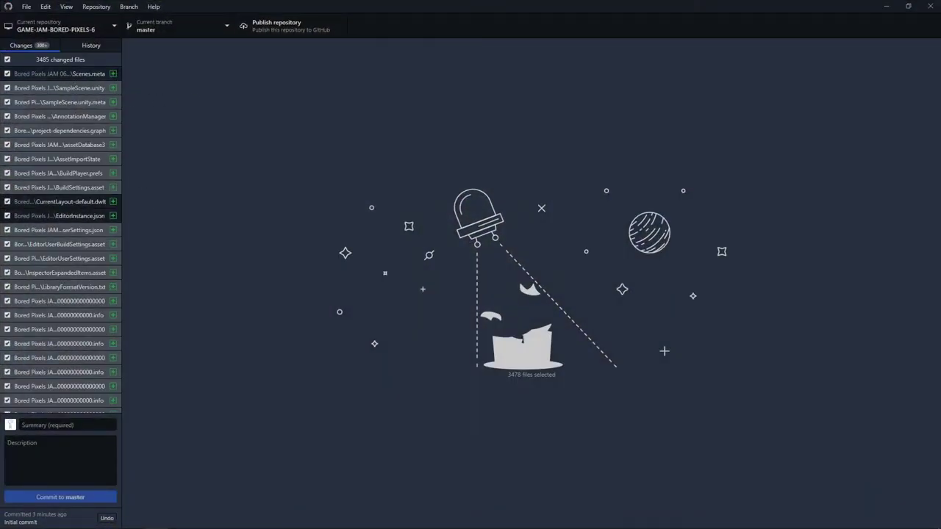
Return to the YouTube live dashboard in the browser and read the chat question about creating the game or teaching along the way
{"action": "mouse_move", "coordinate": [133, 521]}
{"action": "left_click", "coordinate": [105, 457]}
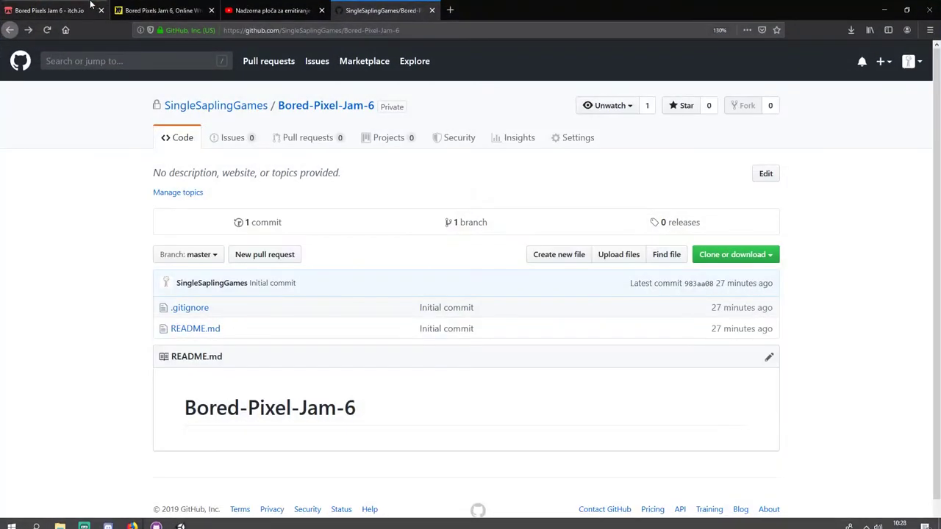
{"action": "left_click", "coordinate": [93, 6]}
{"action": "left_click", "coordinate": [254, 9]}
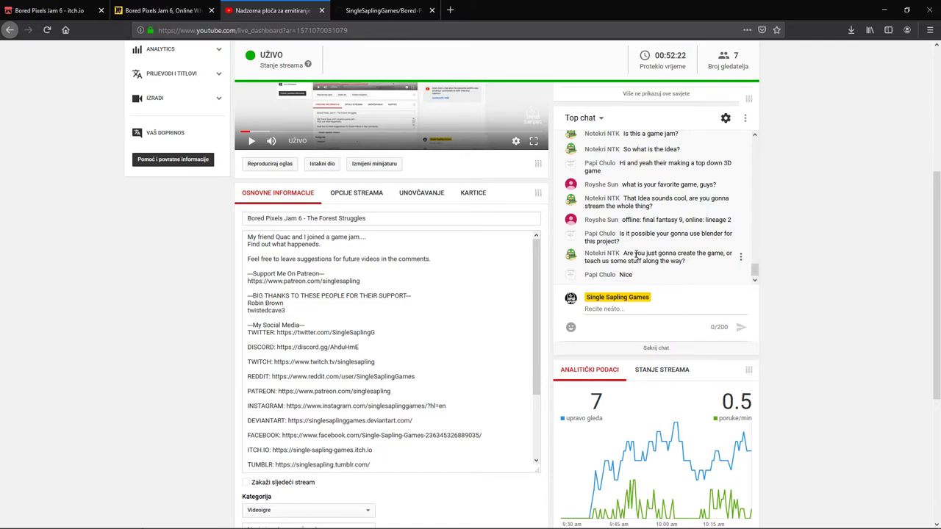
{"action": "left_click_drag", "start_coordinate": [630, 254], "coordinate": [664, 254]}
{"action": "left_click", "coordinate": [665, 254]}
{"action": "left_click_drag", "start_coordinate": [623, 254], "coordinate": [702, 263]}
{"action": "left_click", "coordinate": [702, 264]}
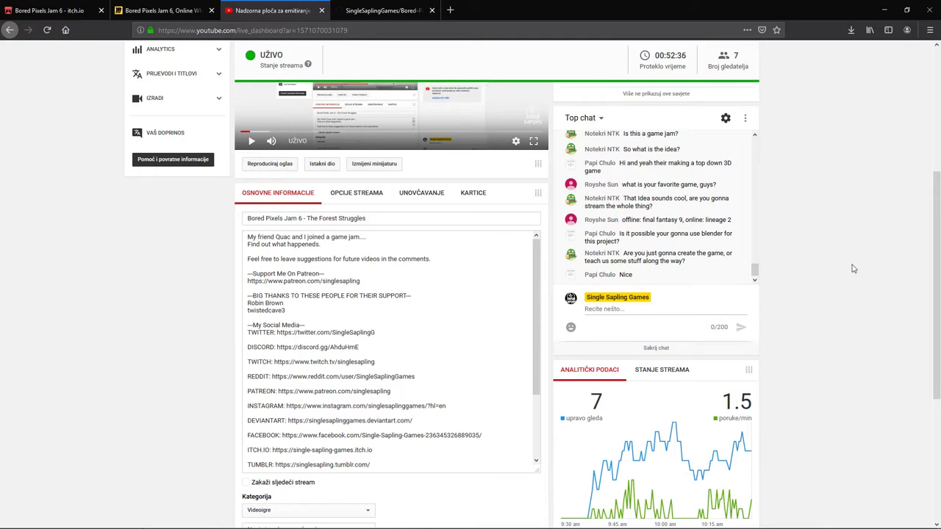
Highlight the viewer's question about teaching in the live chat again, and minimize both the browser and GitHub Desktop
{"action": "left_click", "coordinate": [887, 10]}
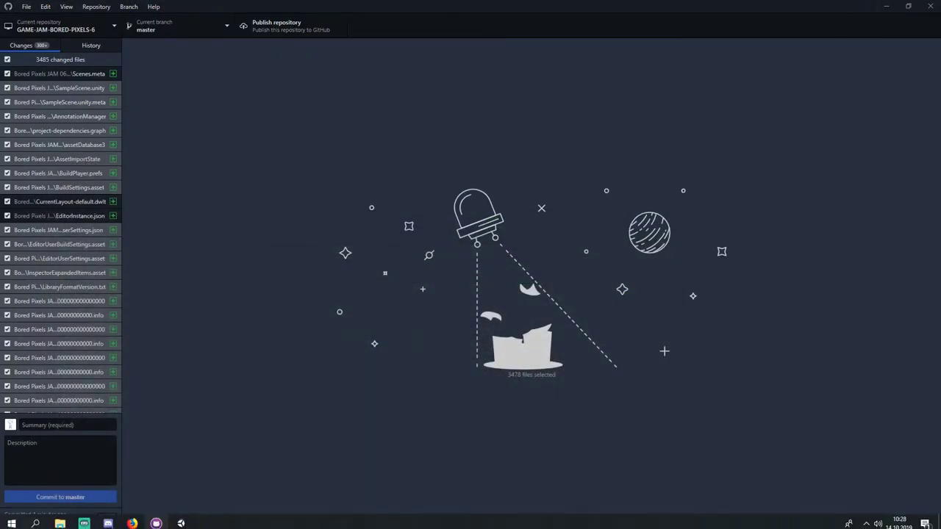
{"action": "left_click", "coordinate": [132, 525]}
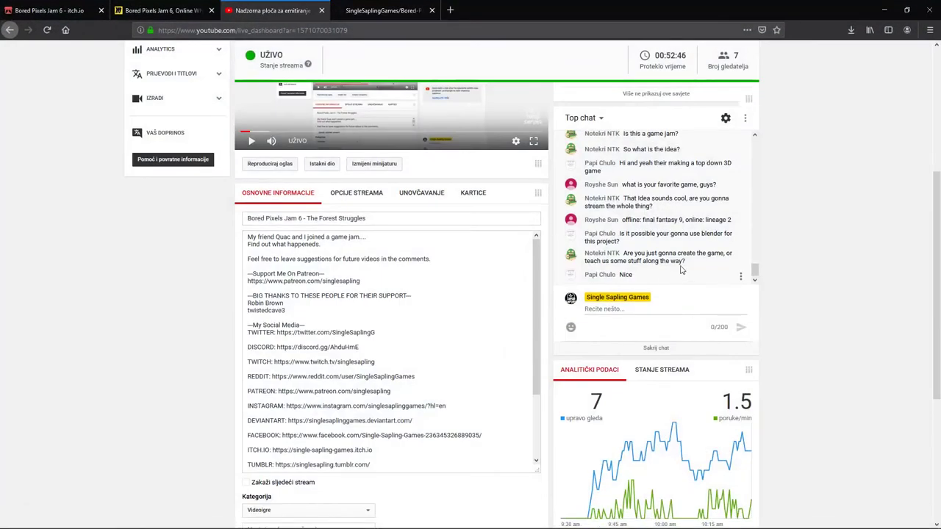
{"action": "left_click_drag", "start_coordinate": [671, 261], "coordinate": [618, 253]}
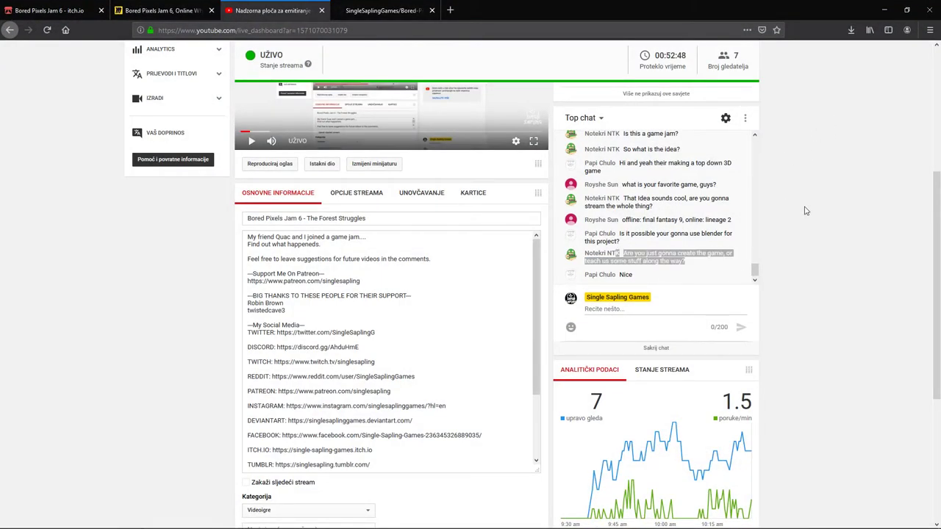
{"action": "left_click", "coordinate": [906, 10]}
{"action": "left_click", "coordinate": [630, 10]}
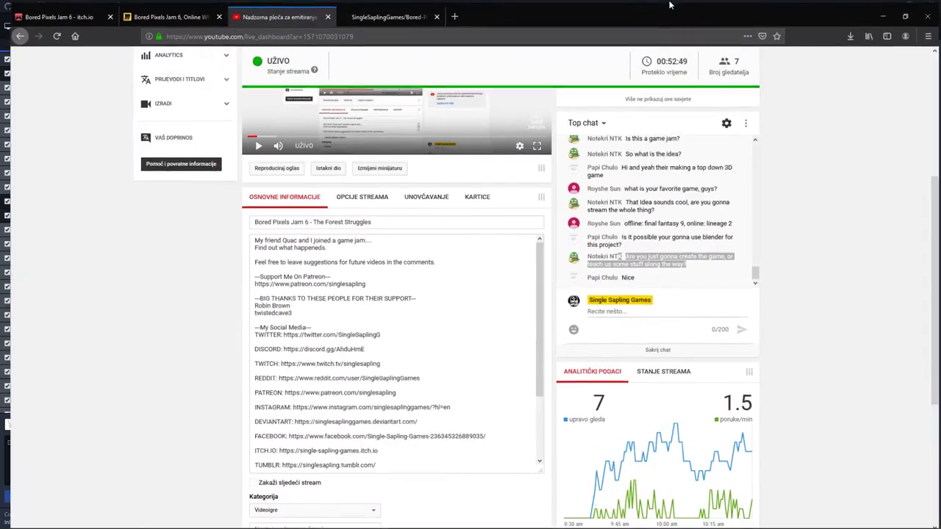
{"action": "left_click", "coordinate": [884, 9]}
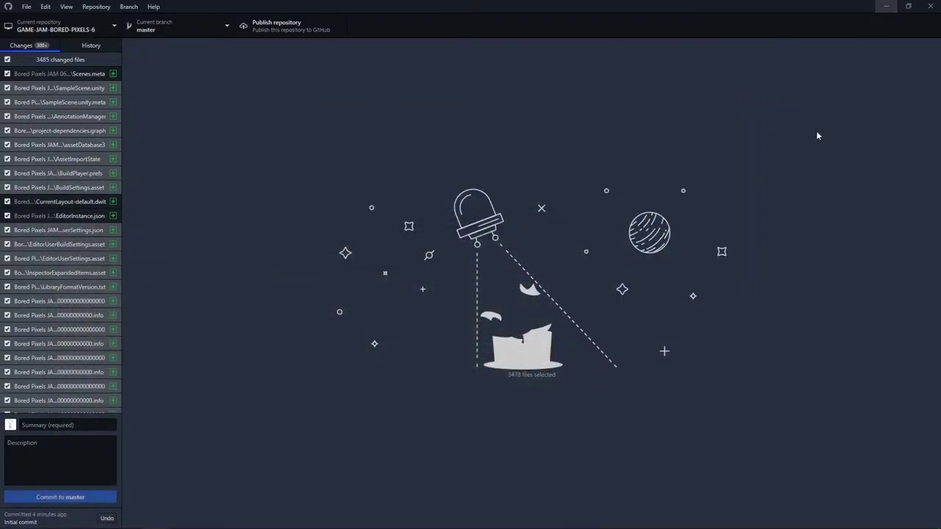
{"action": "left_click", "coordinate": [886, 6]}
Reopen the browser, glance at the Bored Pixels Jam 6 page on itch.io, and read the new chat replies on the live dashboard
{"action": "left_click", "coordinate": [115, 491]}
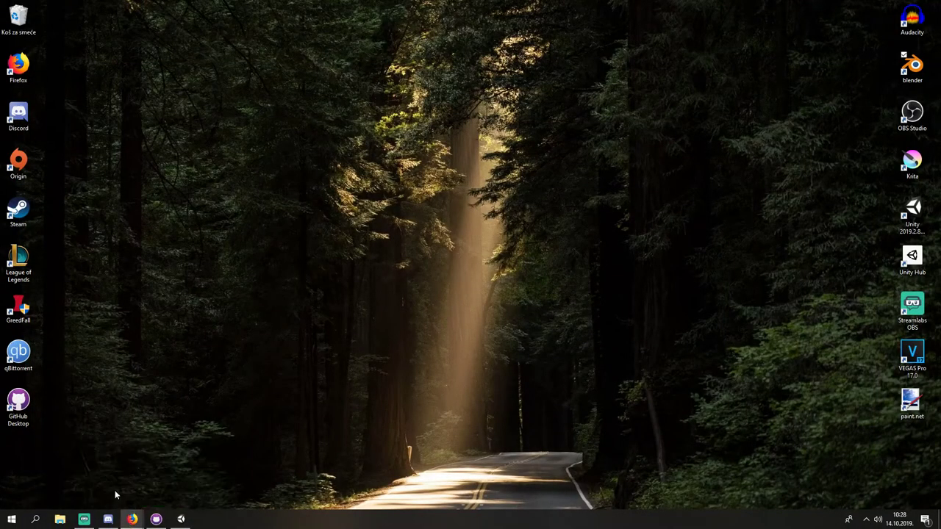
{"action": "left_click", "coordinate": [150, 6]}
{"action": "left_click", "coordinate": [84, 5]}
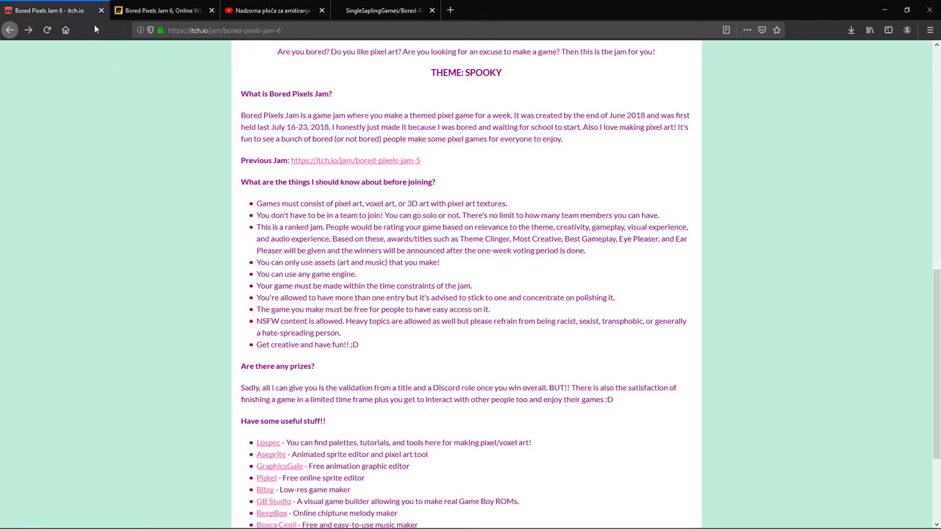
{"action": "left_click", "coordinate": [272, 10]}
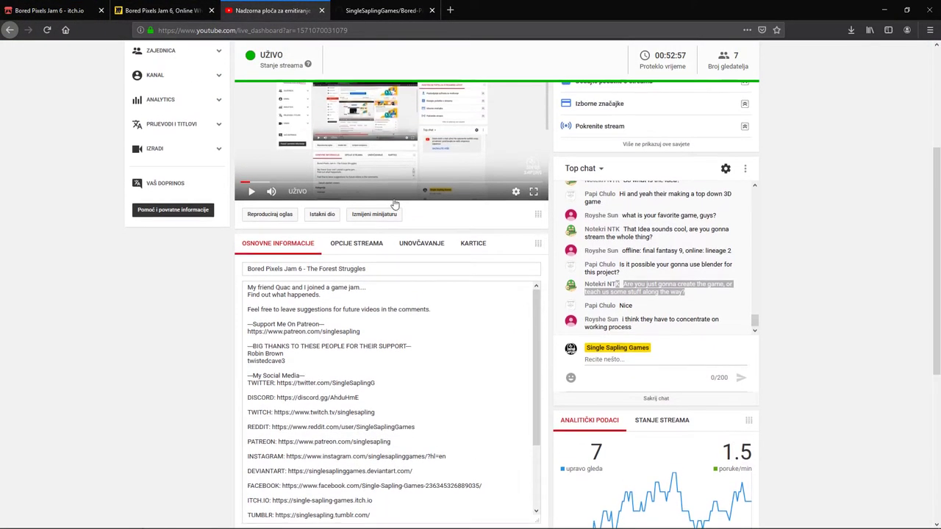
{"action": "scroll", "coordinate": [515, 195], "scroll_direction": "up", "scroll_amount": 5}
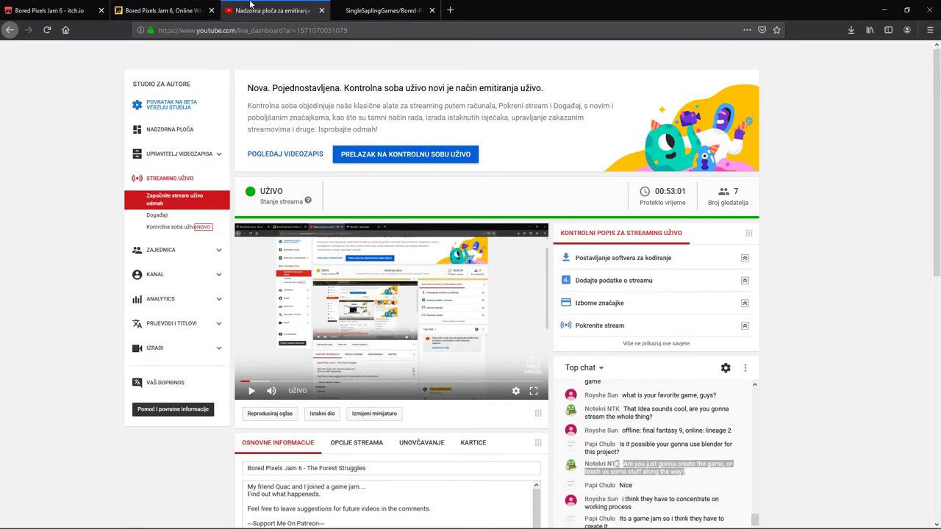
{"action": "scroll", "coordinate": [791, 265], "scroll_direction": "down", "scroll_amount": 5}
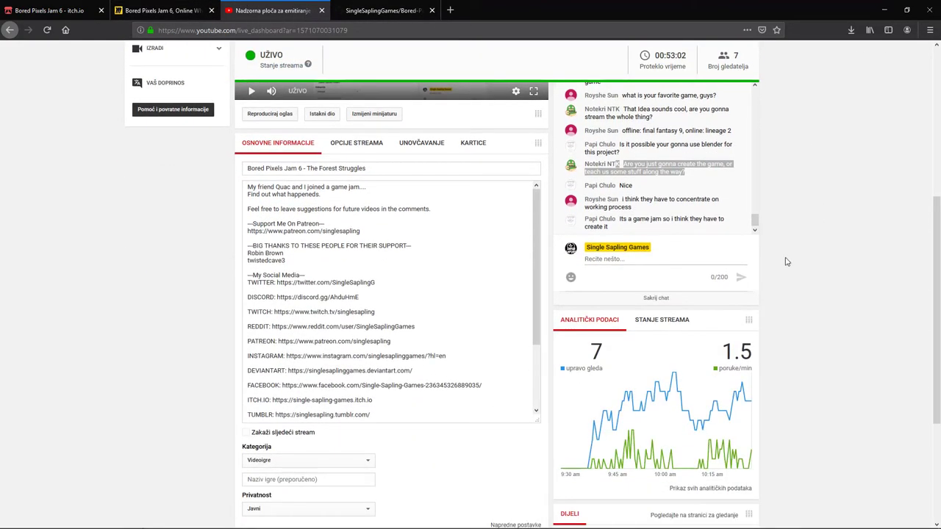
{"action": "left_click", "coordinate": [707, 198]}
{"action": "scroll", "coordinate": [772, 228], "scroll_direction": "up", "scroll_amount": 2}
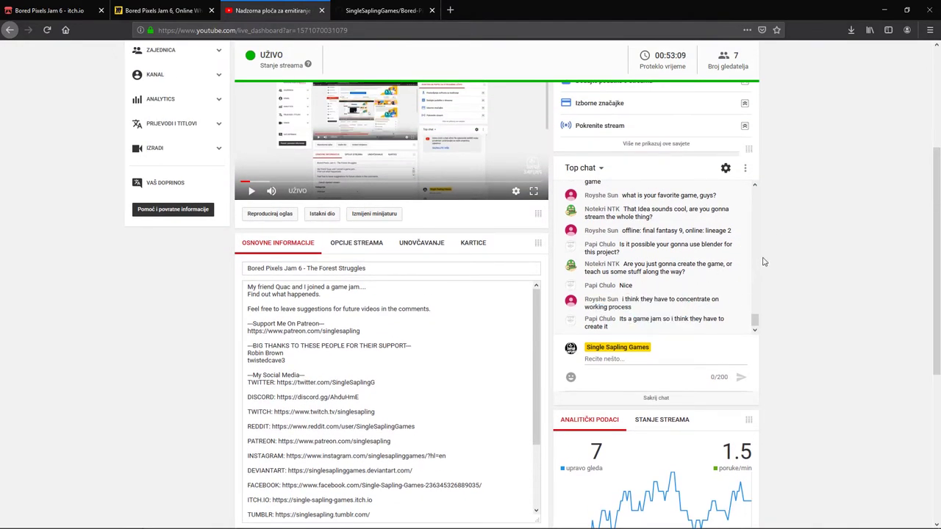
Open the Brackeys video "How to use GitHub with Unity" from the YouTube watch history in a new browser tab
{"action": "left_click", "coordinate": [450, 9]}
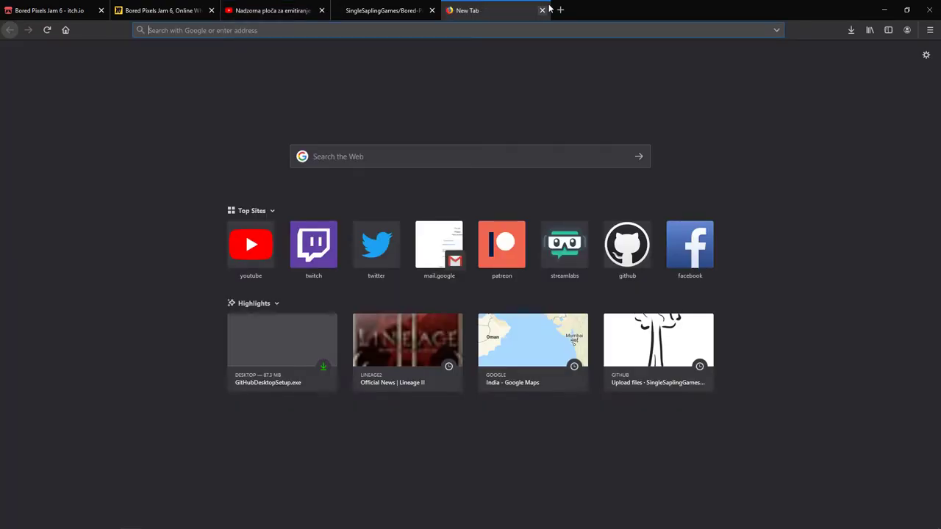
{"action": "left_click", "coordinate": [257, 222]}
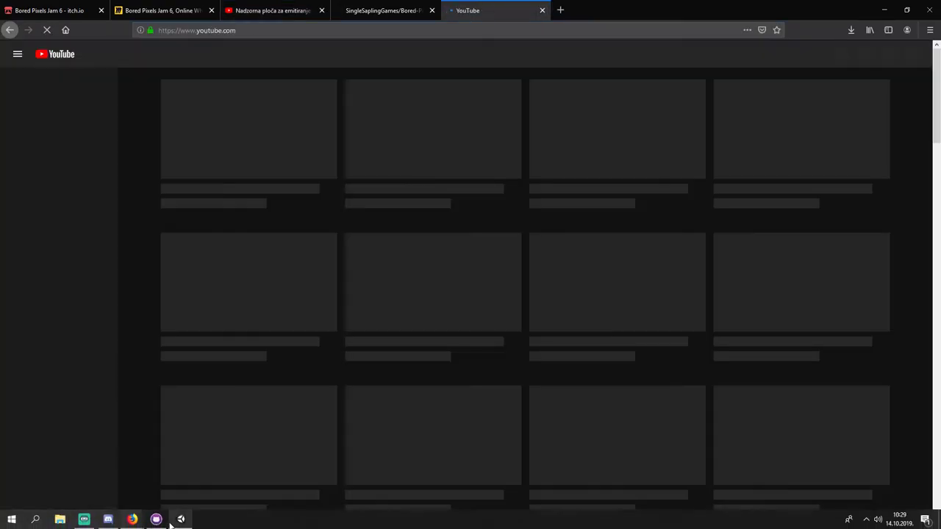
{"action": "mouse_move", "coordinate": [181, 519]}
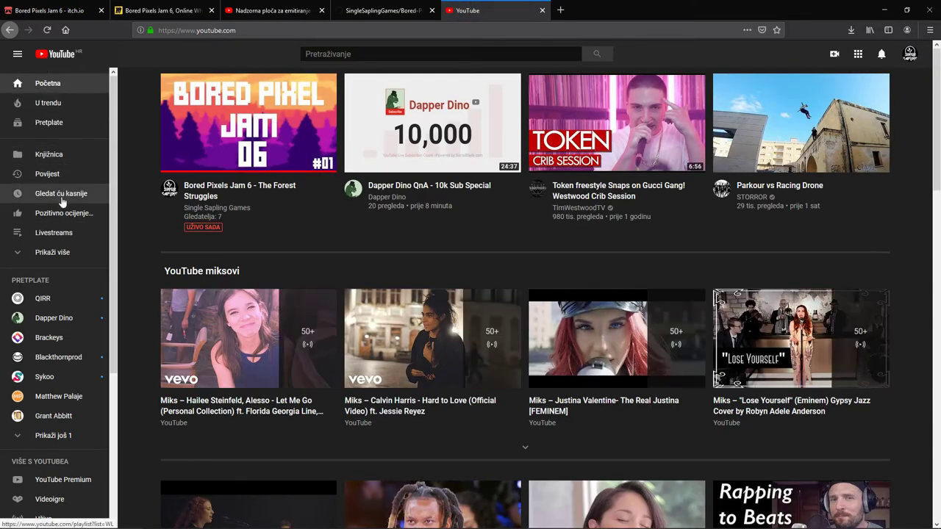
{"action": "left_click", "coordinate": [57, 179]}
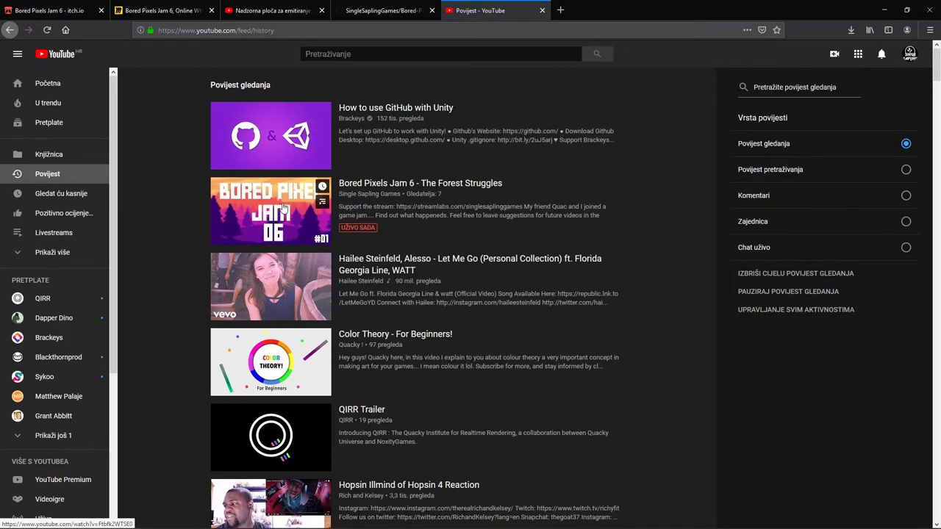
{"action": "left_click", "coordinate": [276, 143]}
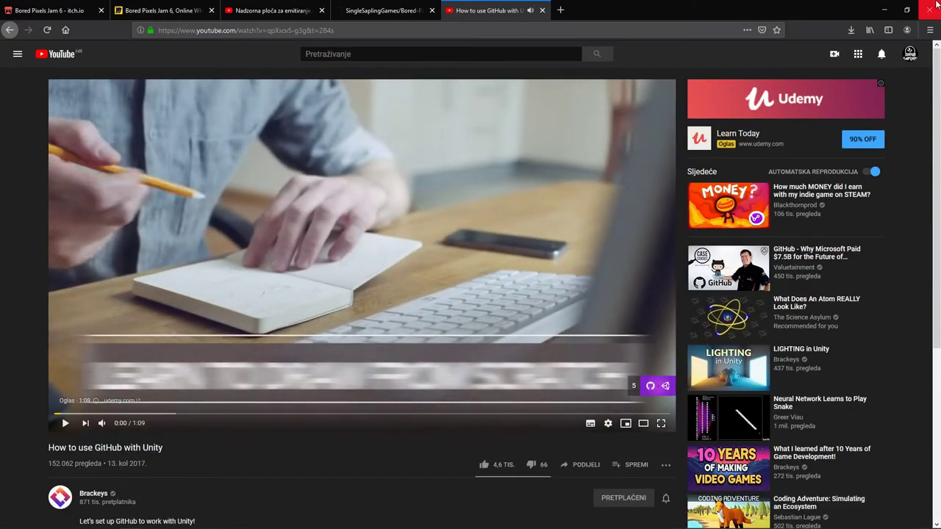
Minimize and restore the browser, then return to the live dashboard and reread the chat messages, including the Blender question
{"action": "left_click", "coordinate": [885, 8]}
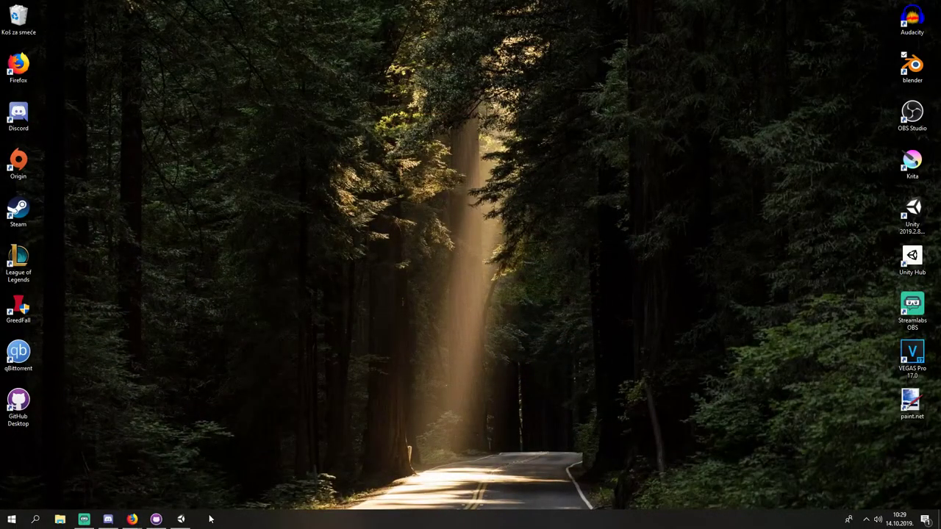
{"action": "left_click", "coordinate": [131, 519]}
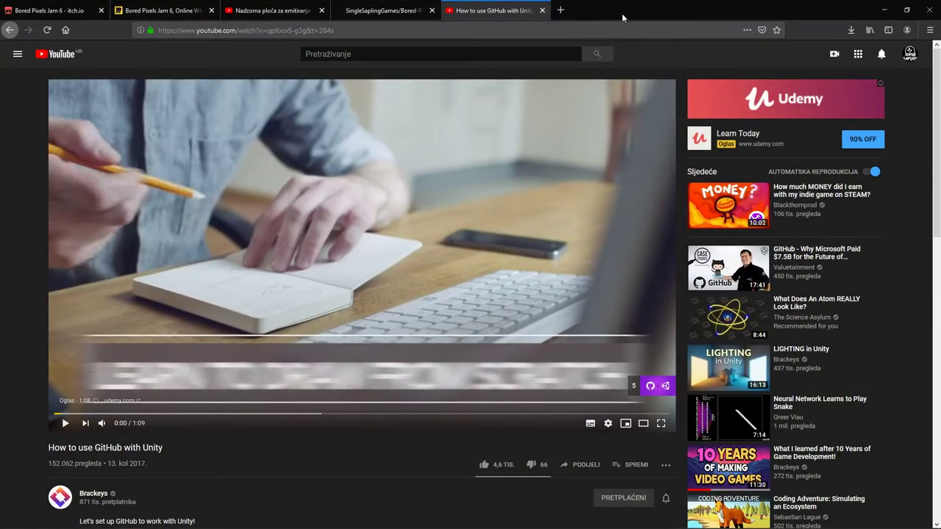
{"action": "left_click", "coordinate": [382, 10]}
{"action": "left_click", "coordinate": [281, 9]}
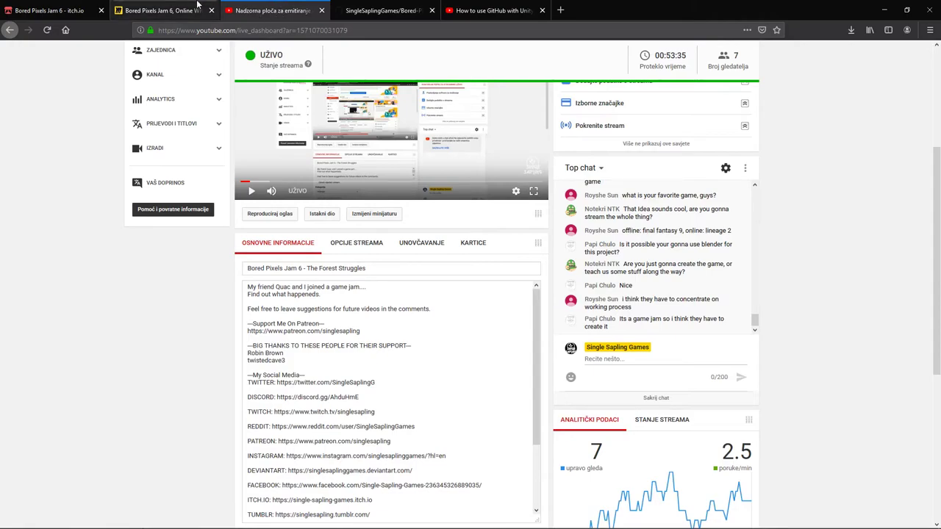
{"action": "scroll", "coordinate": [882, 227], "scroll_direction": "up", "scroll_amount": 3}
{"action": "scroll", "coordinate": [880, 228], "scroll_direction": "down", "scroll_amount": 3}
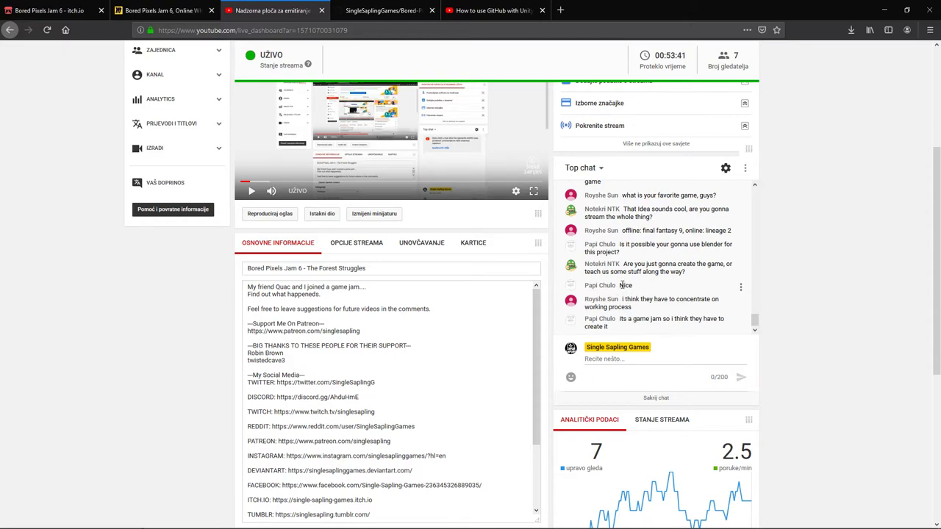
{"action": "left_click_drag", "start_coordinate": [619, 247], "coordinate": [659, 243]}
{"action": "left_click", "coordinate": [658, 243]}
Check the live dashboard chat once more and return to the "How to use GitHub with Unity" video
{"action": "left_click", "coordinate": [451, 9]}
{"action": "left_click", "coordinate": [274, 11]}
{"action": "left_click", "coordinate": [451, 8]}
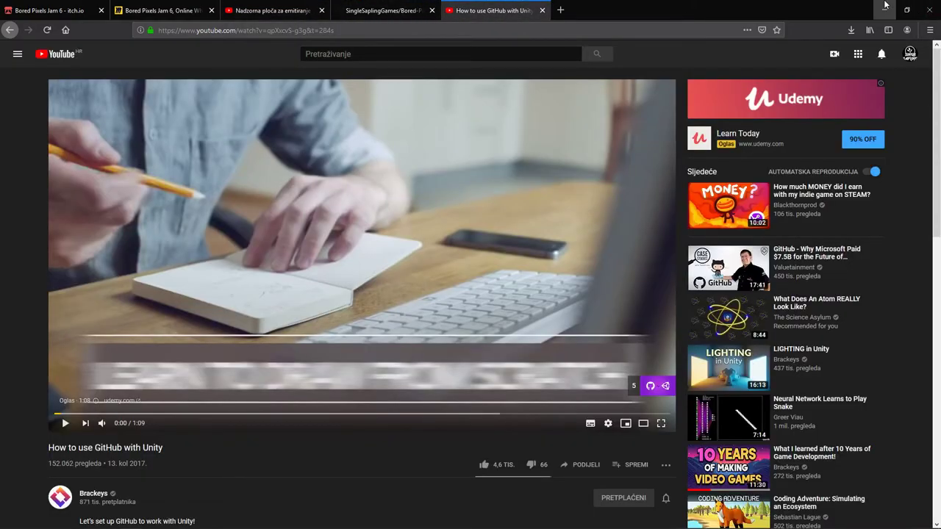
{"action": "left_click", "coordinate": [382, 10]}
{"action": "left_click", "coordinate": [297, 5]}
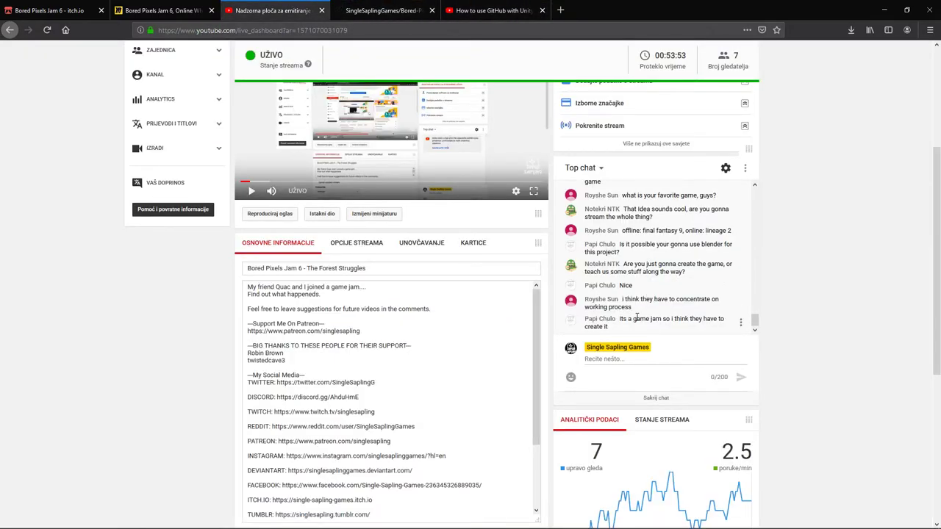
{"action": "left_click", "coordinate": [487, 6]}
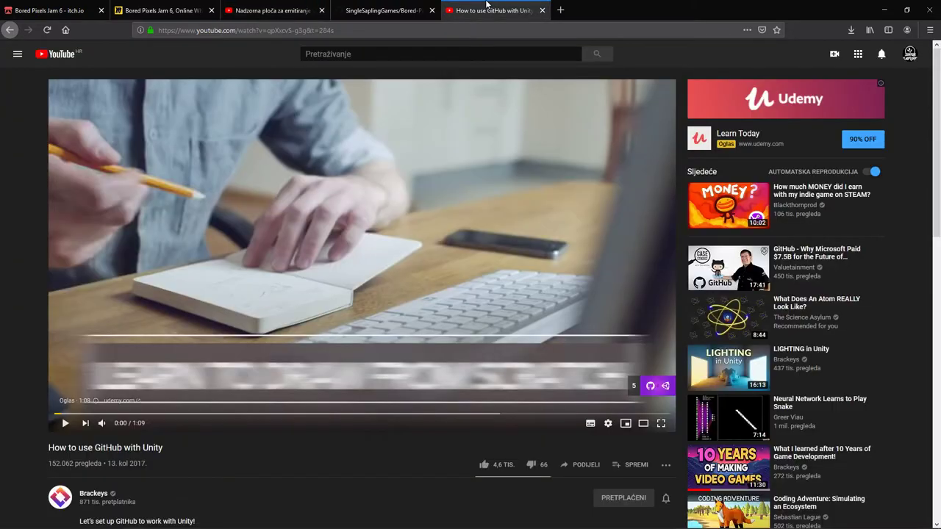
Search the web for "magicalvoxel" in a new browser tab and open the MagicaVoxel site at ephtracy.github.io
{"action": "left_click", "coordinate": [561, 10]}
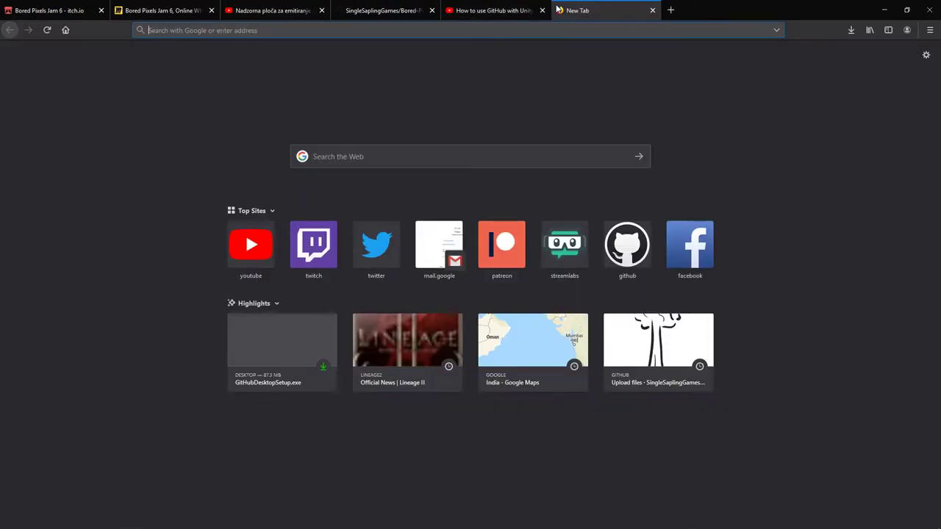
{"action": "type", "text": "magica"}
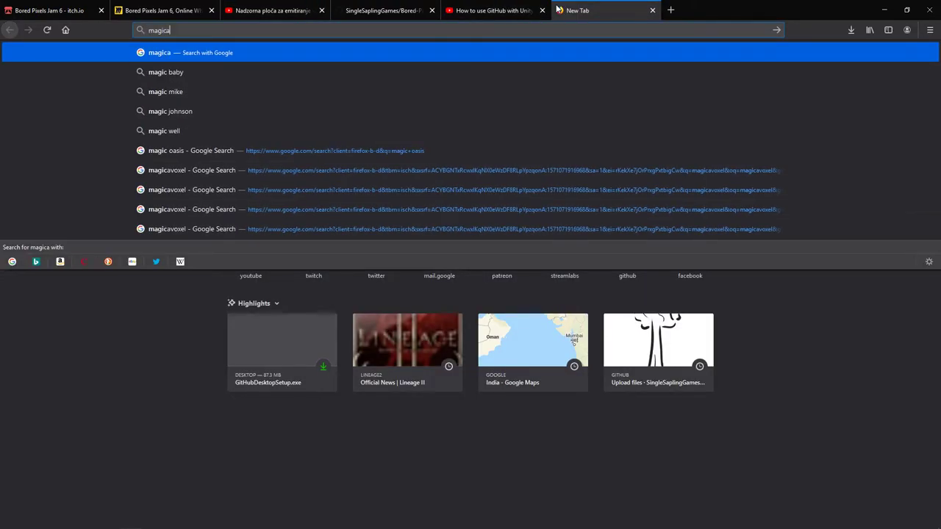
{"action": "type", "text": "lvoxel"}
{"action": "key", "text": "Return"}
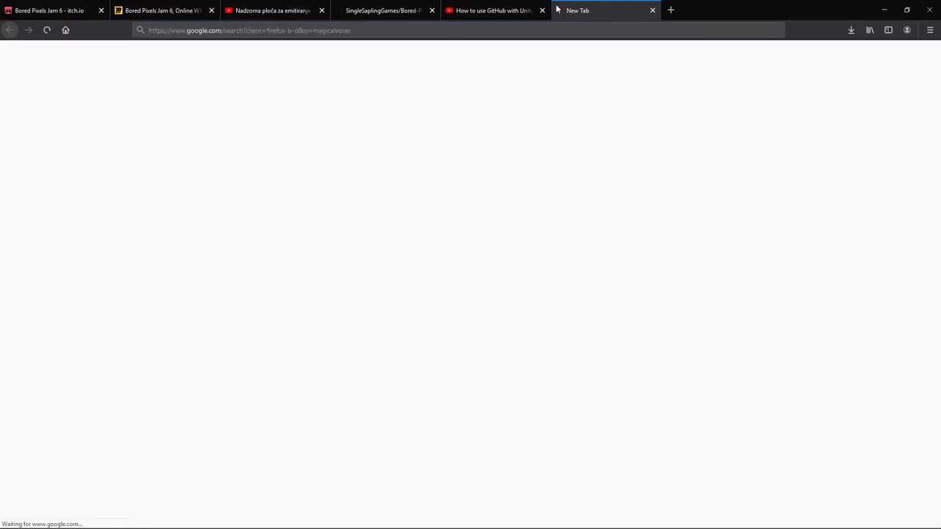
{"action": "left_click", "coordinate": [84, 164]}
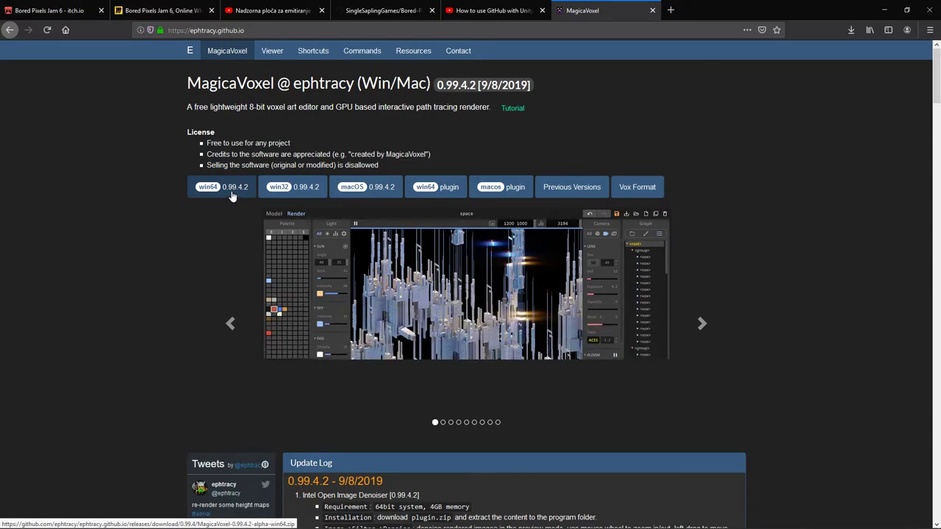
Download the win64 0.99.4.2 build of MagicaVoxel and open the downloaded zip archive
{"action": "left_click", "coordinate": [230, 196]}
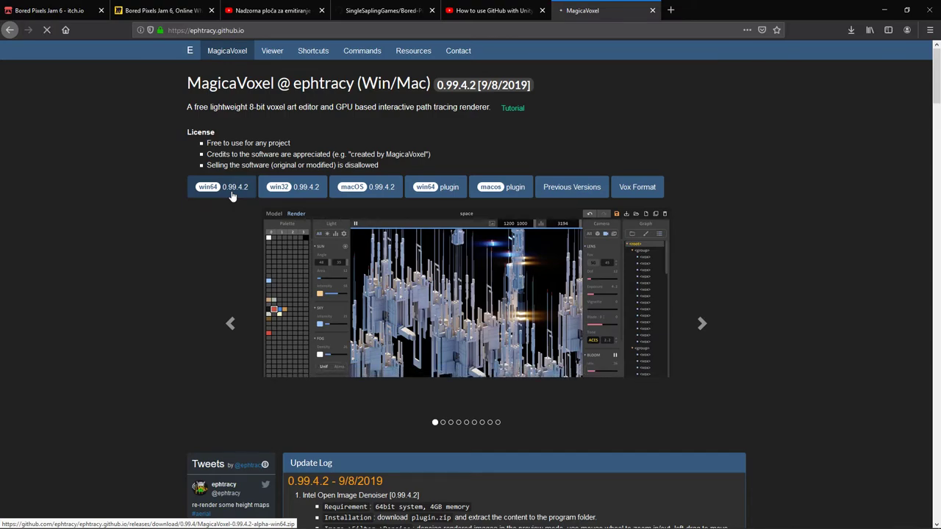
{"action": "left_click", "coordinate": [581, 338]}
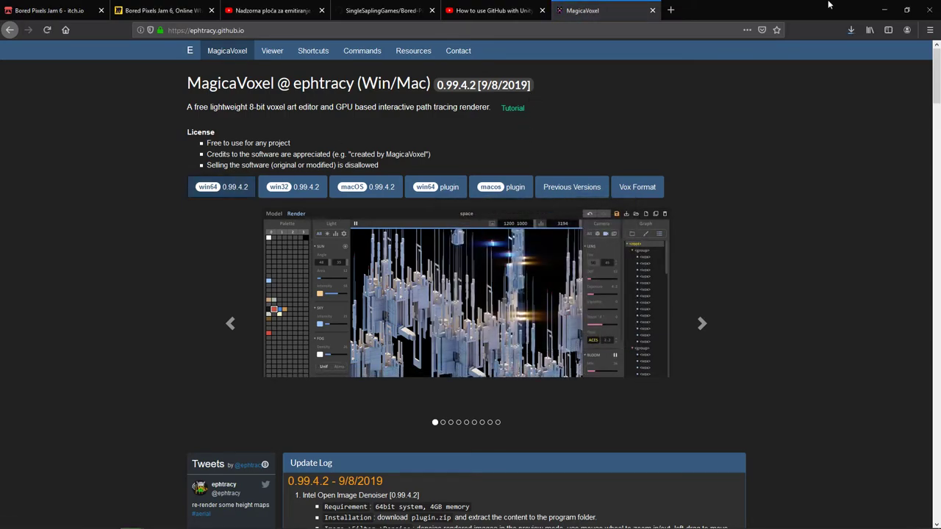
{"action": "left_click", "coordinate": [851, 30]}
{"action": "left_click", "coordinate": [750, 70]}
{"action": "left_click", "coordinate": [851, 30]}
{"action": "left_click", "coordinate": [736, 59]}
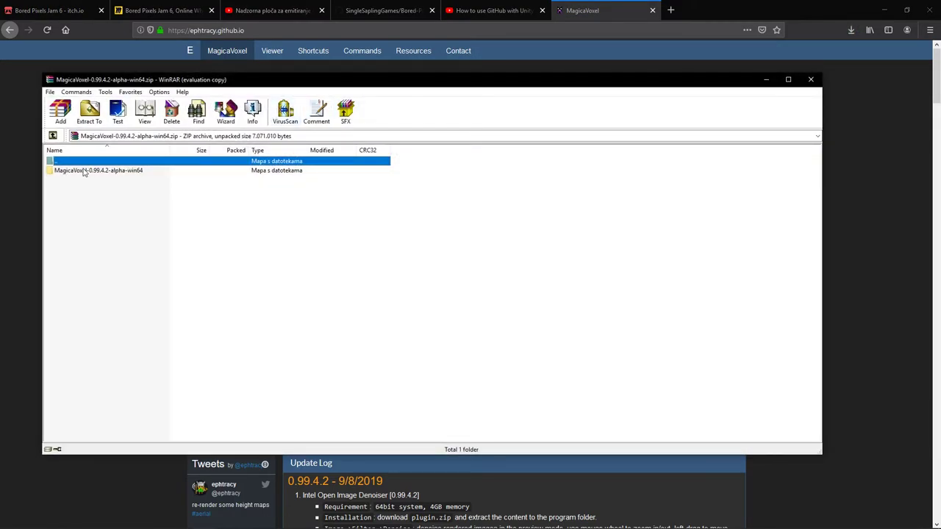
Extract the MagicaVoxel-0.99.4.2-alpha-win64 folder from the archive into the Downloads folder and close WinRAR
{"action": "left_click", "coordinate": [84, 171]}
{"action": "left_click", "coordinate": [89, 112]}
{"action": "left_click_drag", "start_coordinate": [474, 245], "coordinate": [476, 301]}
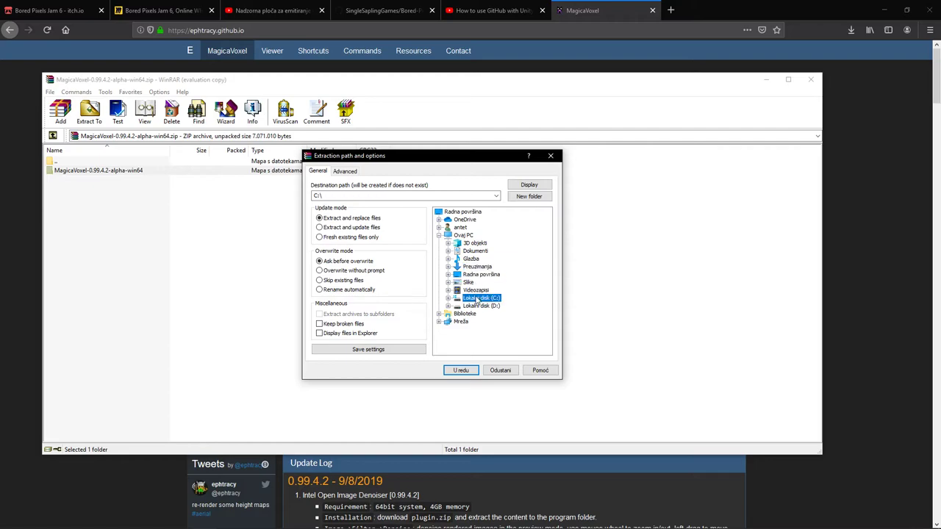
{"action": "left_click", "coordinate": [449, 306]}
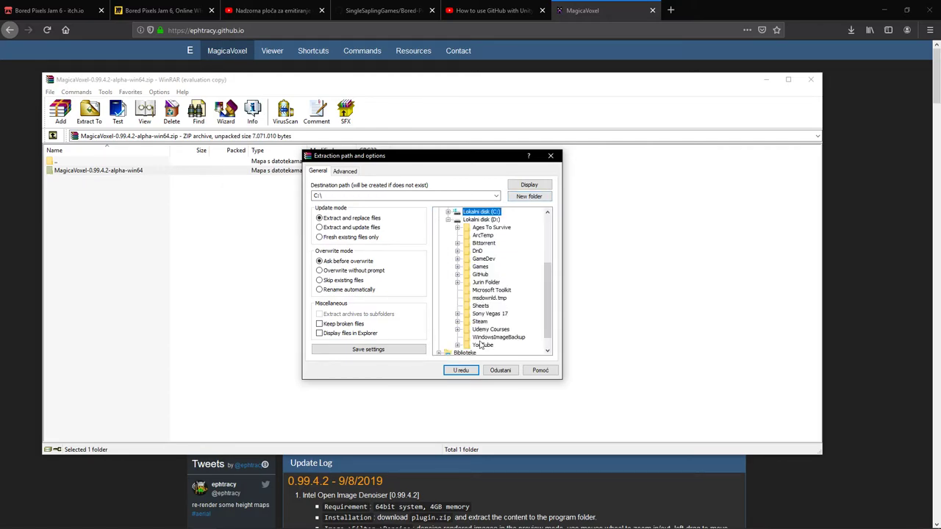
{"action": "scroll", "coordinate": [482, 270], "scroll_direction": "up", "scroll_amount": 3}
{"action": "left_click", "coordinate": [478, 251]}
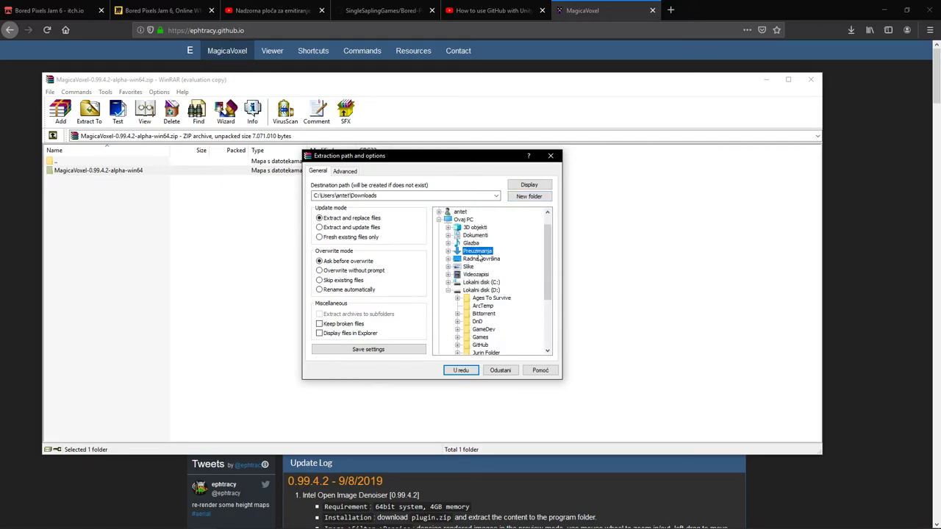
{"action": "left_click", "coordinate": [474, 370]}
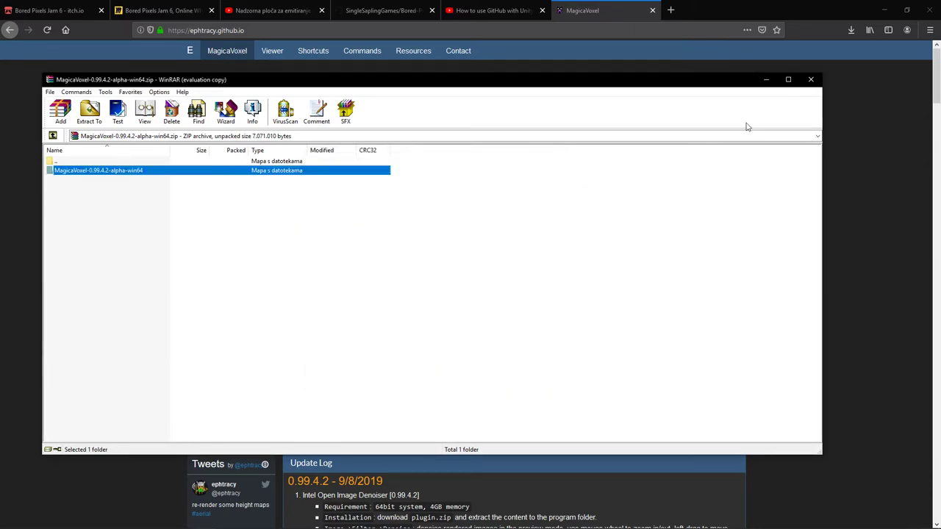
{"action": "left_click", "coordinate": [811, 79]}
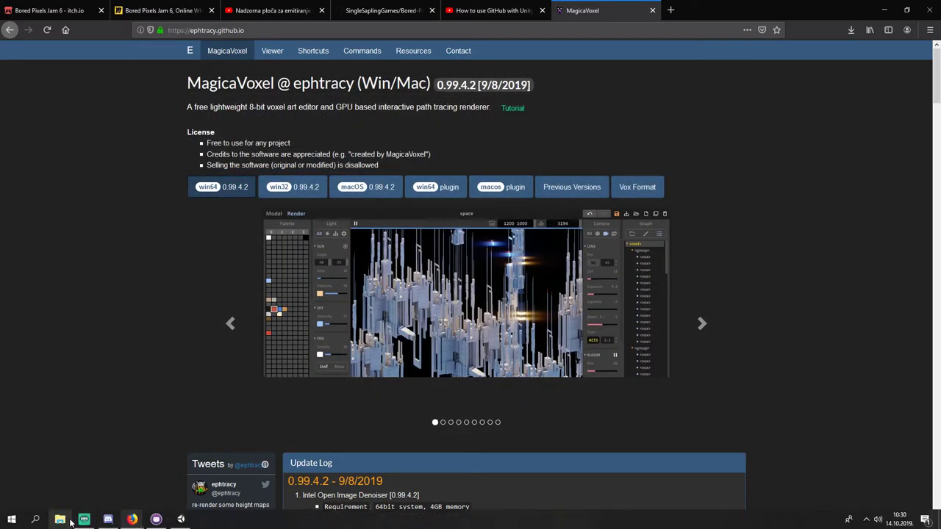
Open a File Explorer window and return to the live dashboard in the browser to read the latest chat messages
{"action": "left_click", "coordinate": [61, 520]}
{"action": "key", "text": "ctrl+3"}
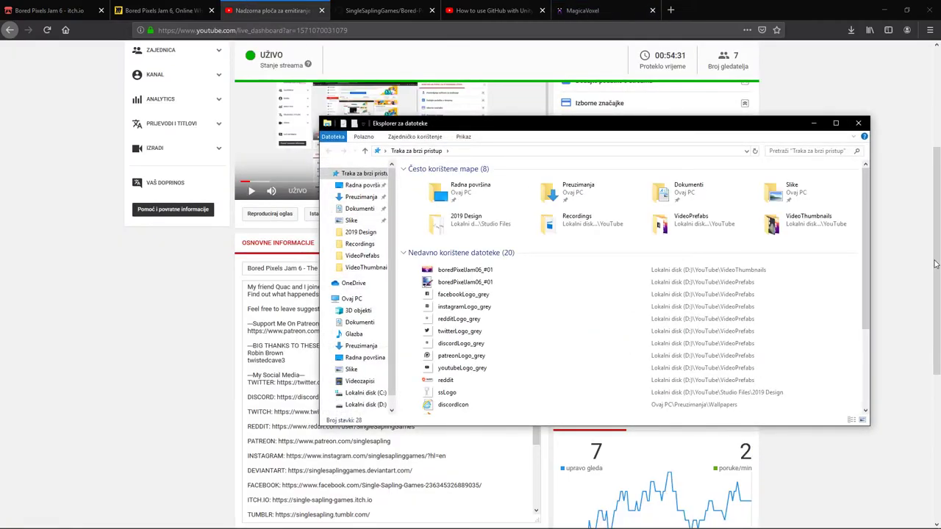
{"action": "left_click", "coordinate": [898, 252]}
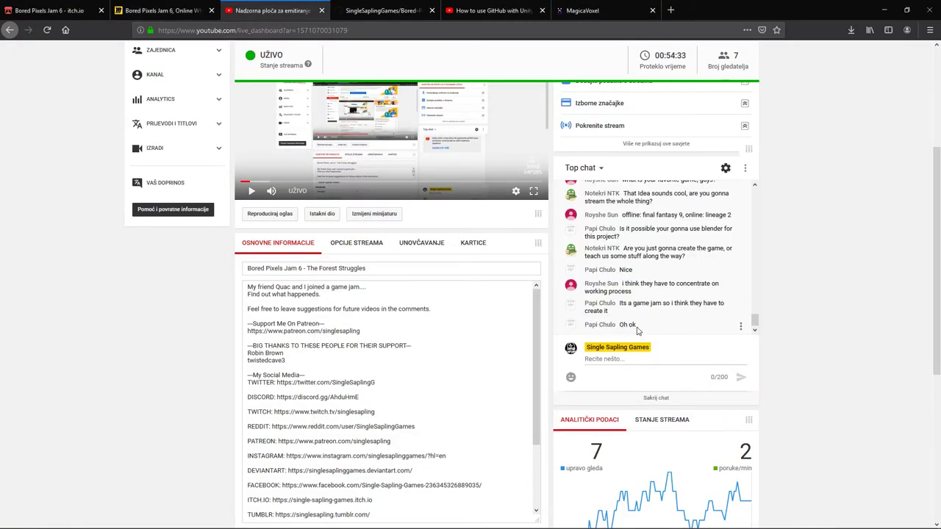
Open the extracted MagicaVoxel-0.99.4.2-alpha-win64 folder in Downloads, glancing at Discord on the way, and view its readme file
{"action": "left_click", "coordinate": [62, 520]}
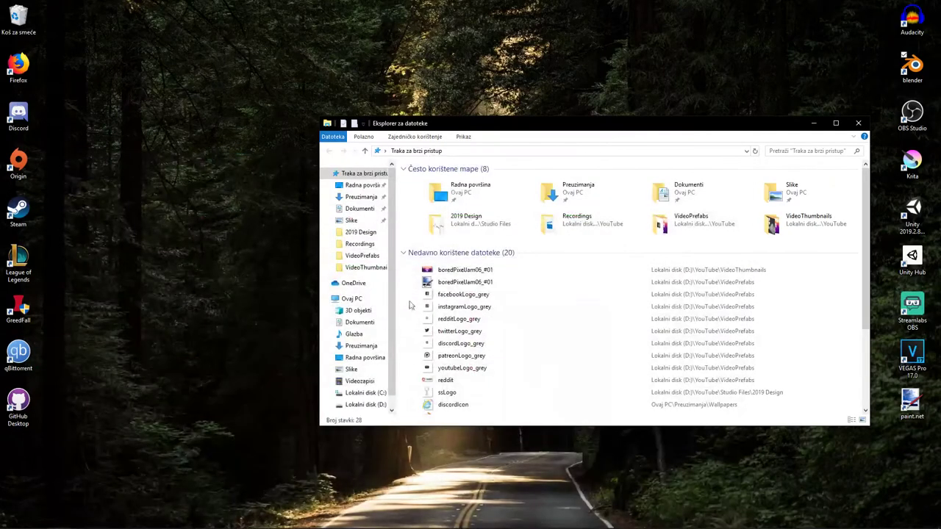
{"action": "left_click", "coordinate": [366, 404]}
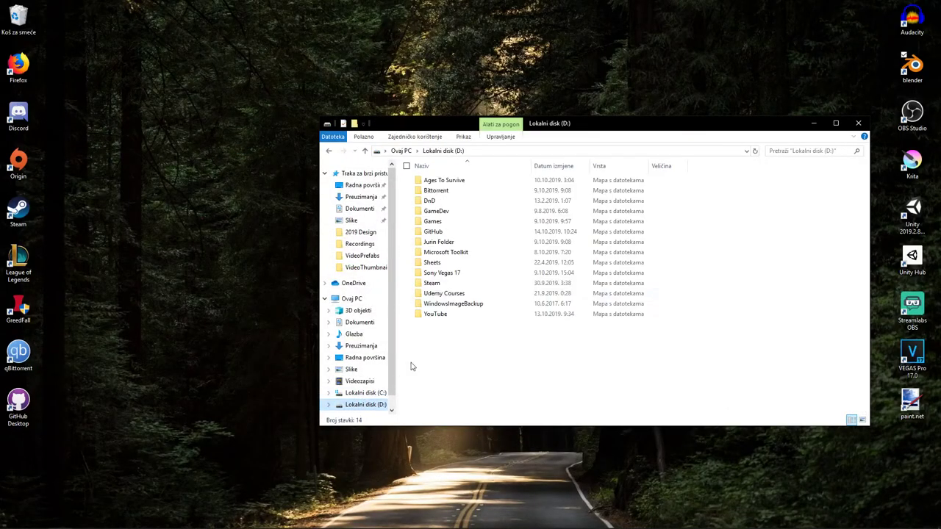
{"action": "left_click", "coordinate": [361, 346]}
{"action": "left_click", "coordinate": [107, 520]}
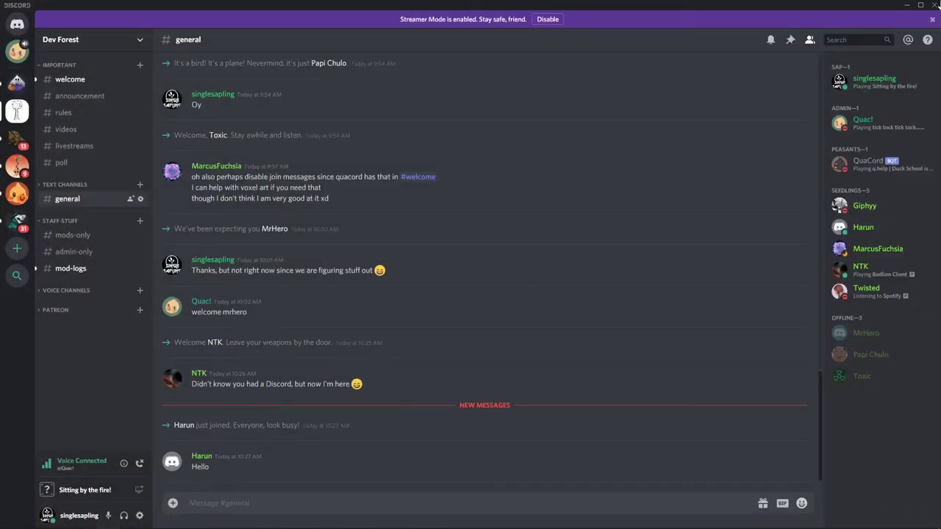
{"action": "left_click", "coordinate": [906, 5]}
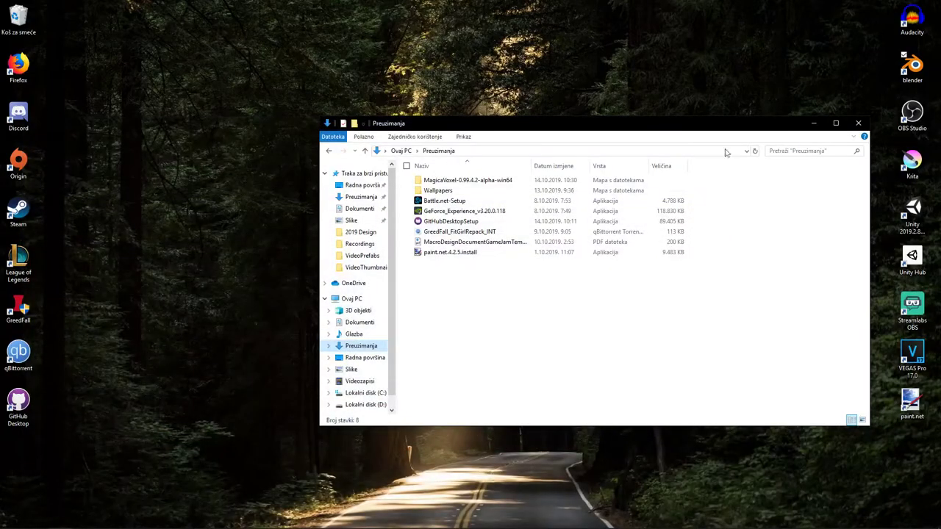
{"action": "double_click", "coordinate": [445, 180]}
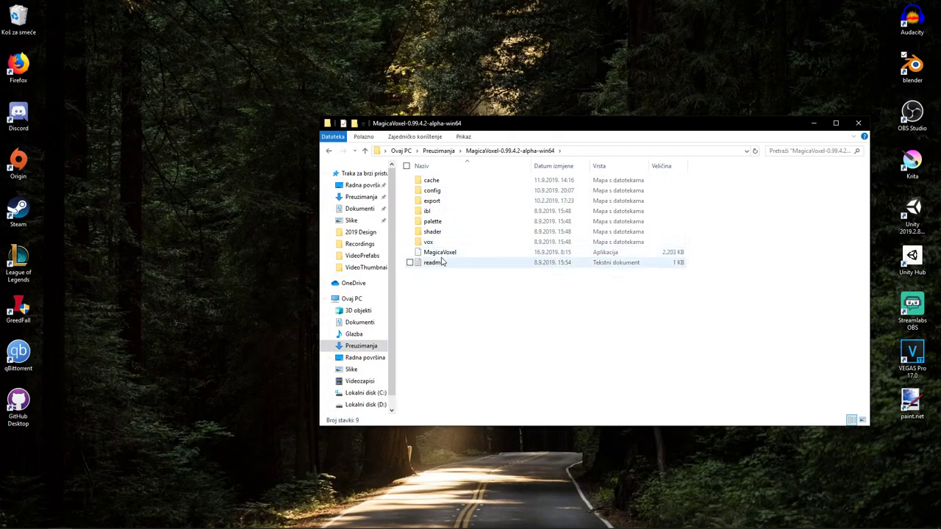
{"action": "double_click", "coordinate": [442, 262]}
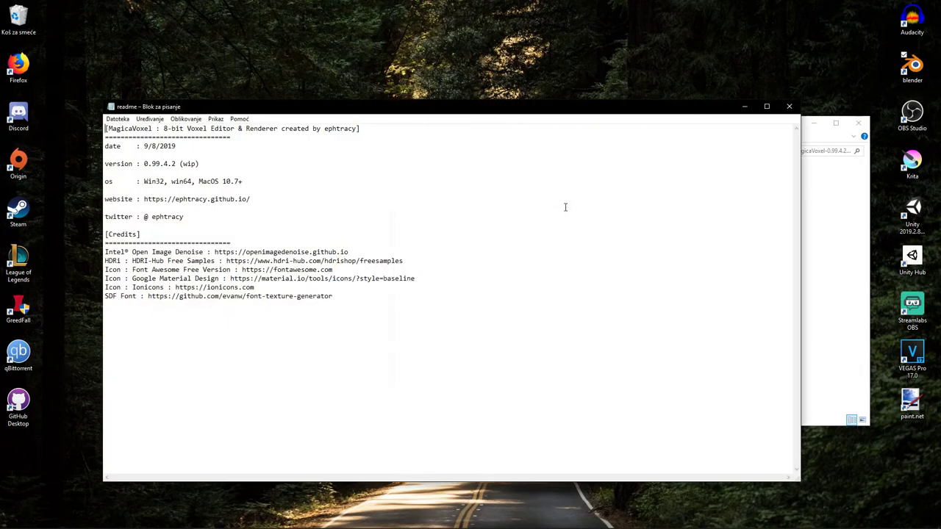
{"action": "left_click", "coordinate": [789, 107]}
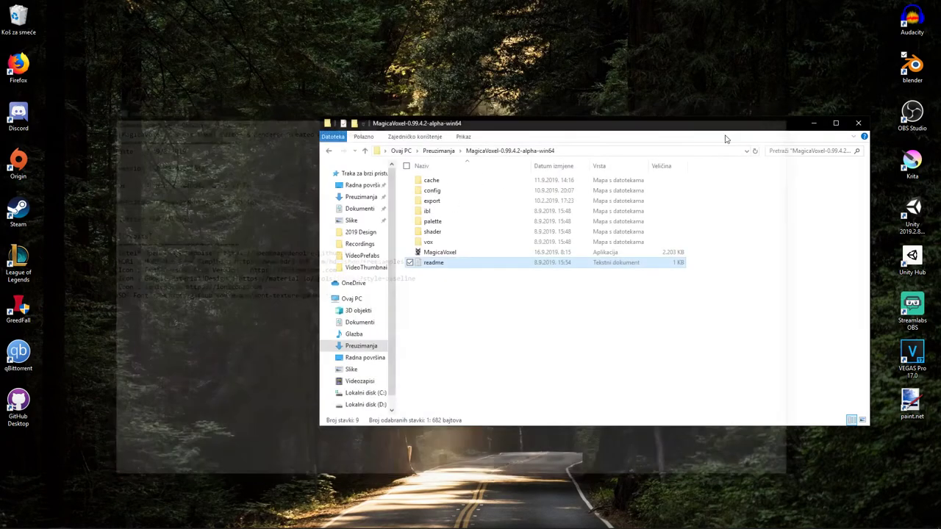
Try to launch the MagicaVoxel application twice, dismiss the SmartScreen dialog each time, and close the folder window
{"action": "double_click", "coordinate": [441, 253]}
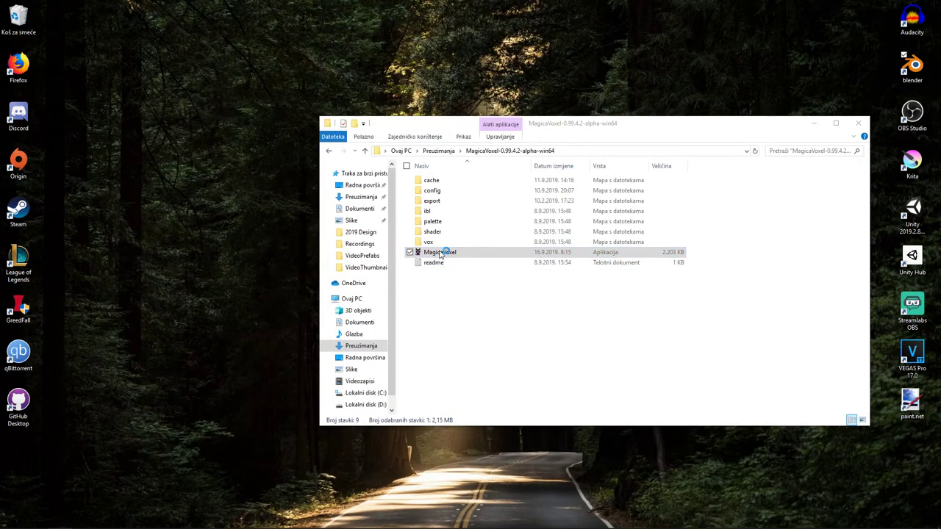
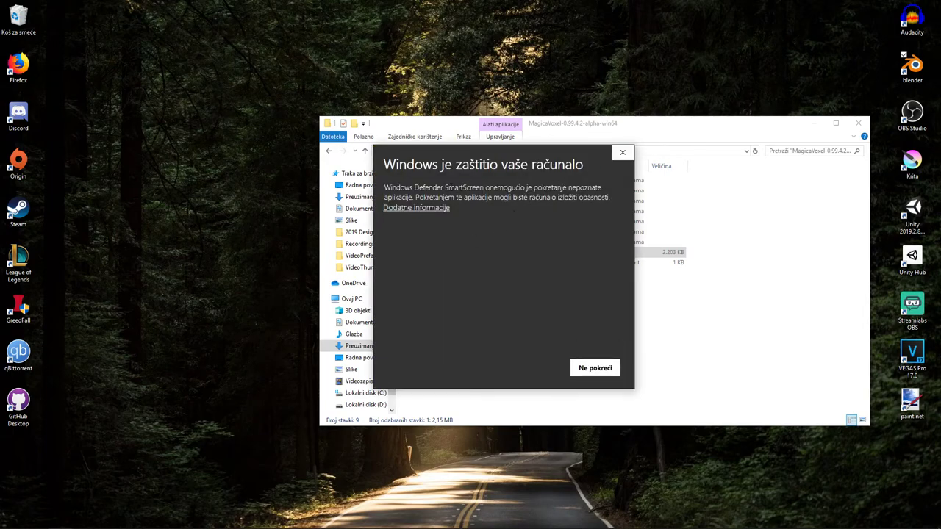
{"action": "left_click", "coordinate": [623, 153]}
{"action": "double_click", "coordinate": [434, 253]}
{"action": "left_click", "coordinate": [623, 152]}
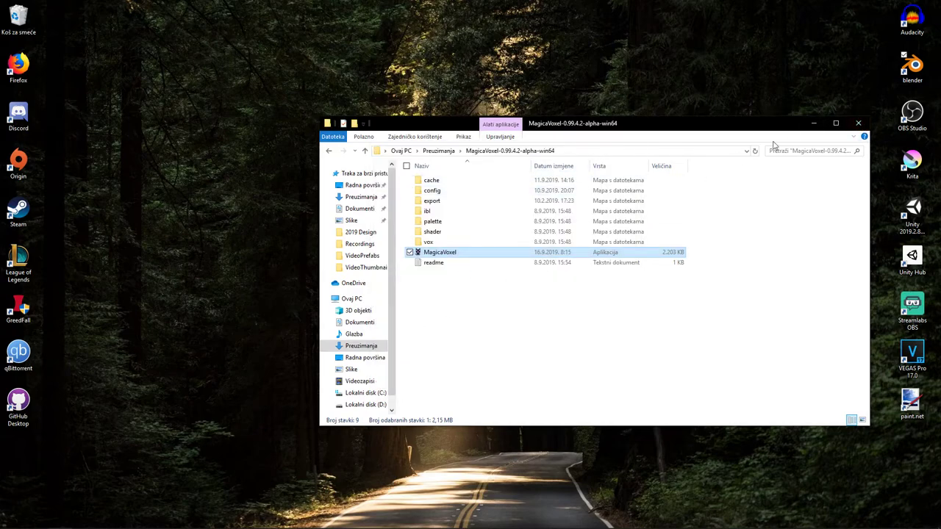
{"action": "left_click", "coordinate": [859, 123]}
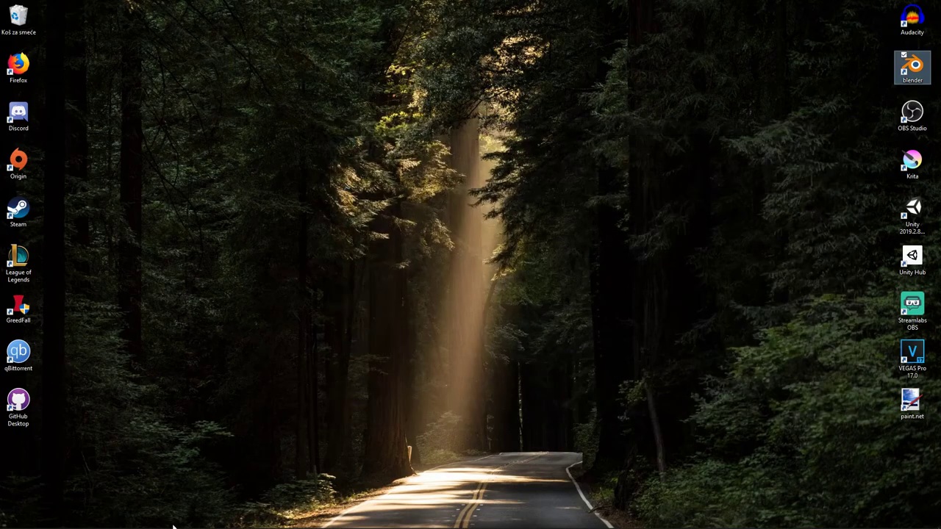
Check the Discord general channel, switch to the browser, and read the newest messages in the live dashboard chat
{"action": "left_click", "coordinate": [108, 520]}
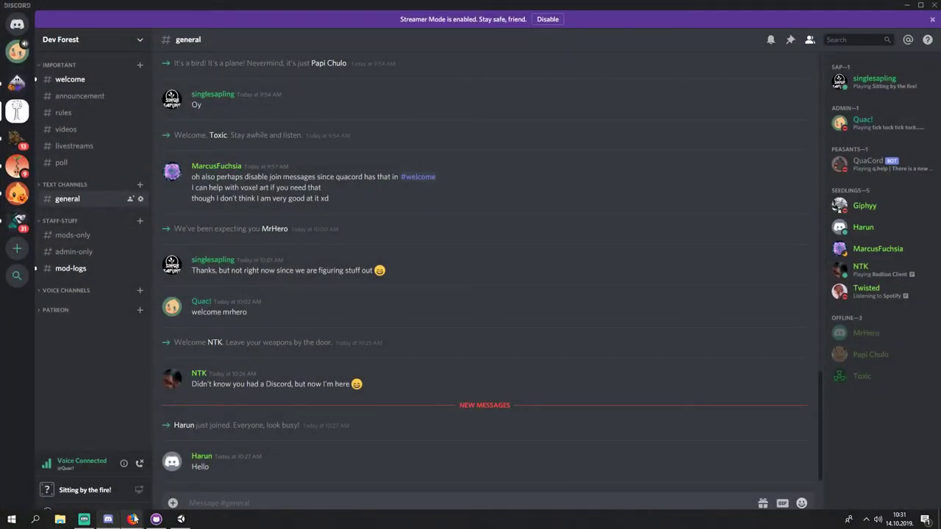
{"action": "mouse_move", "coordinate": [132, 520]}
{"action": "left_click", "coordinate": [103, 485]}
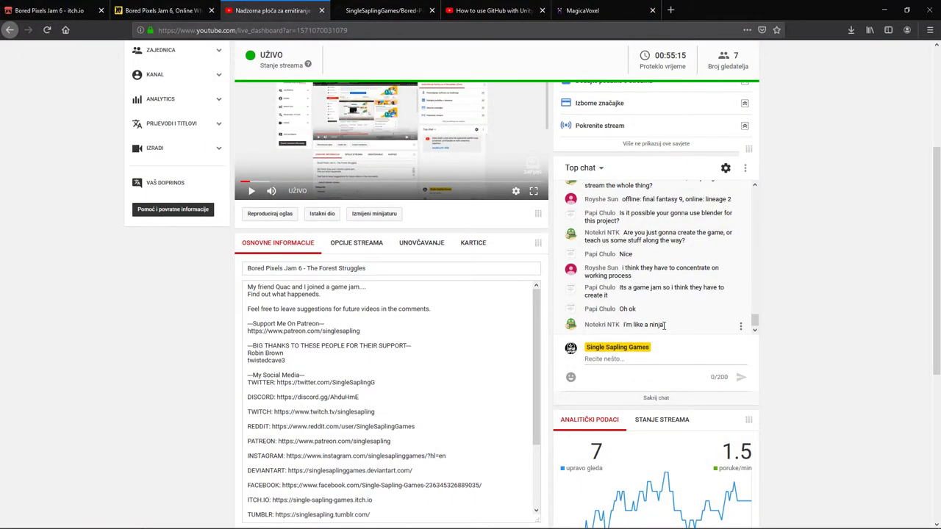
{"action": "scroll", "coordinate": [808, 308], "scroll_direction": "down", "scroll_amount": 1}
{"action": "scroll", "coordinate": [872, 281], "scroll_direction": "up", "scroll_amount": 2}
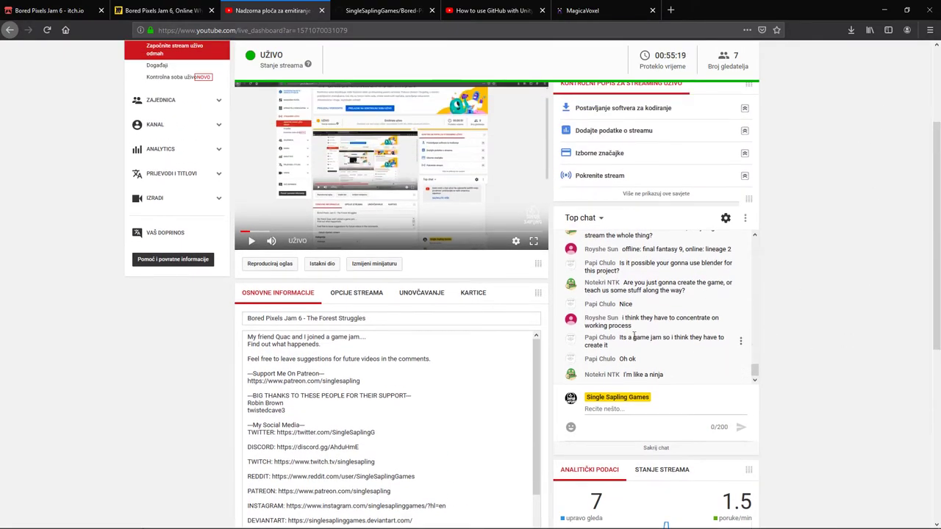
{"action": "scroll", "coordinate": [805, 412], "scroll_direction": "down", "scroll_amount": 5}
{"action": "scroll", "coordinate": [796, 387], "scroll_direction": "up", "scroll_amount": 8}
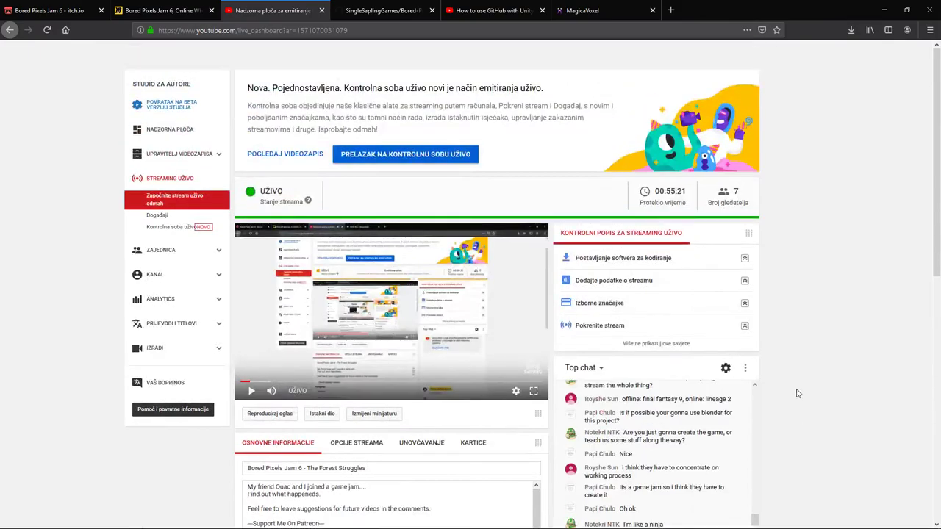
{"action": "scroll", "coordinate": [805, 361], "scroll_direction": "down", "scroll_amount": 2}
Minimize the browser and Discord, glance at the Bored Pixels JAM 06 project in Unity, and minimize it
{"action": "left_click", "coordinate": [885, 8]}
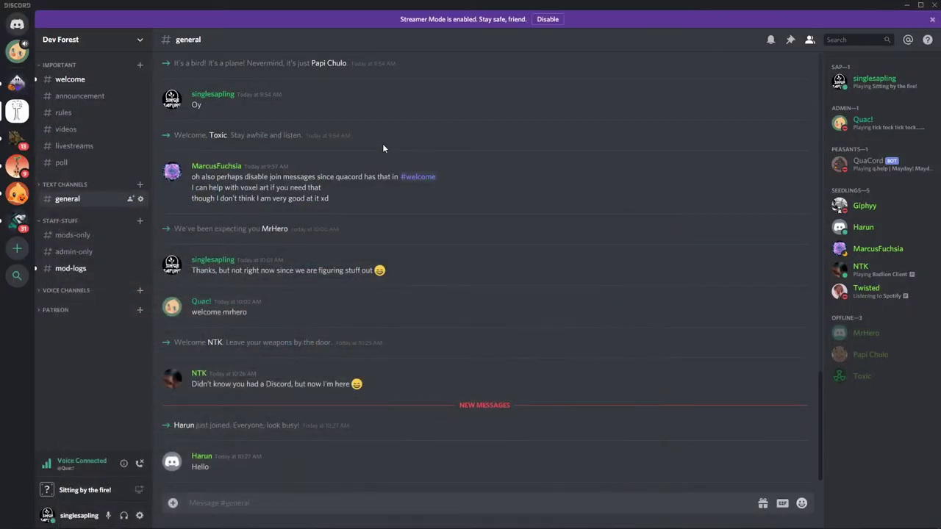
{"action": "left_click", "coordinate": [909, 6]}
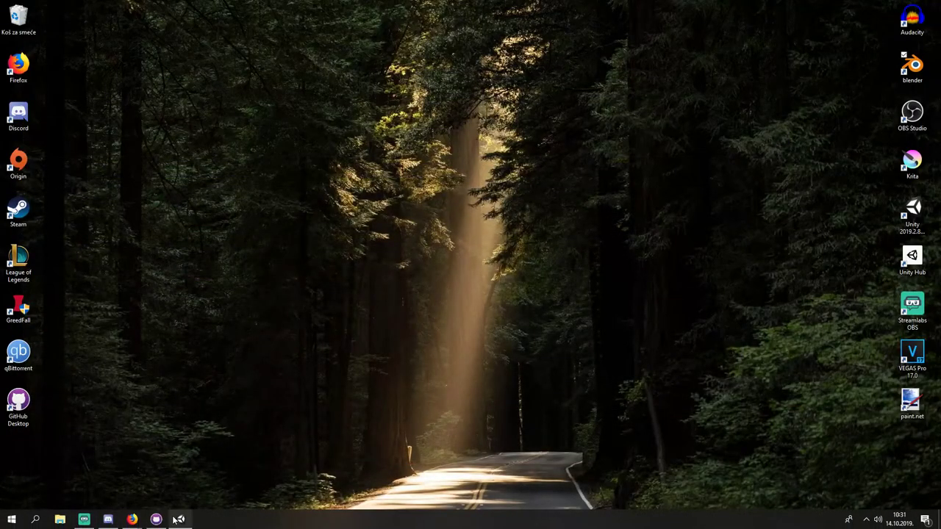
{"action": "left_click", "coordinate": [173, 520]}
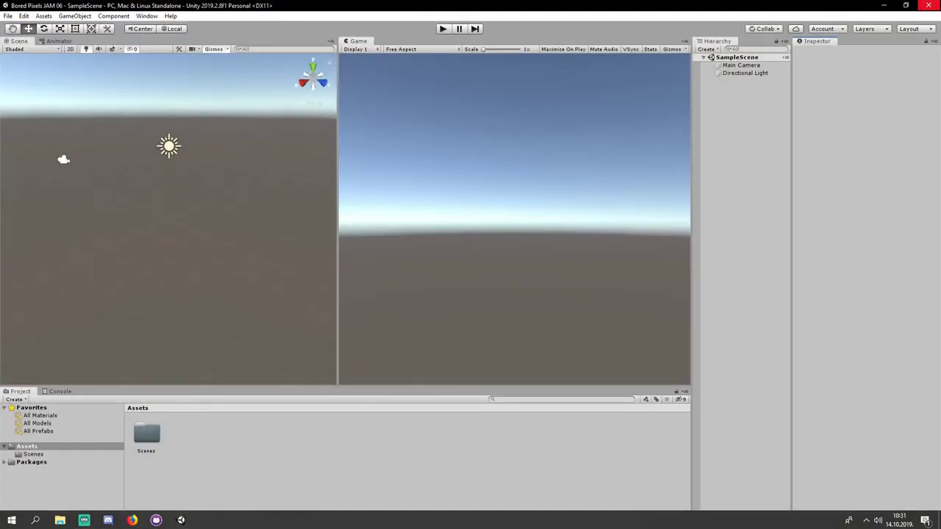
{"action": "left_click", "coordinate": [884, 9]}
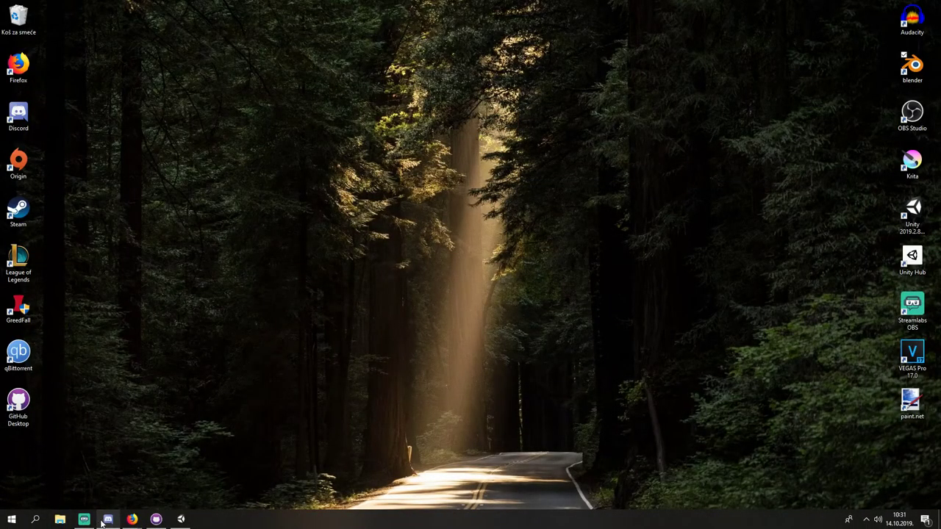
Open the extracted MagicaVoxel-0.99.4.2-alpha-win64 folder in Downloads
{"action": "left_click", "coordinate": [59, 520]}
{"action": "left_click", "coordinate": [365, 404]}
{"action": "left_click", "coordinate": [357, 334]}
{"action": "left_click", "coordinate": [361, 346]}
{"action": "double_click", "coordinate": [440, 181]}
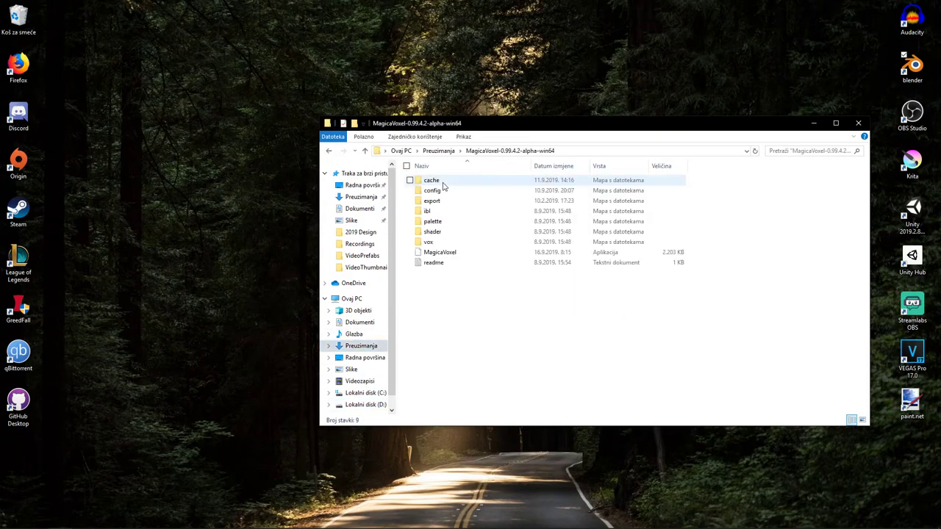
Launch the MagicaVoxel application, choosing to run it anyway past the SmartScreen warning, and close the folder window
{"action": "double_click", "coordinate": [430, 253]}
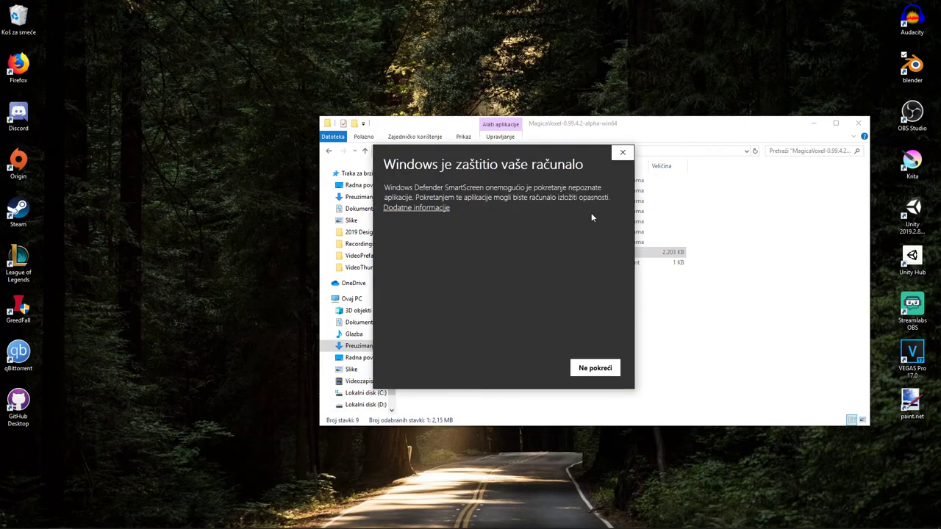
{"action": "left_click", "coordinate": [414, 208]}
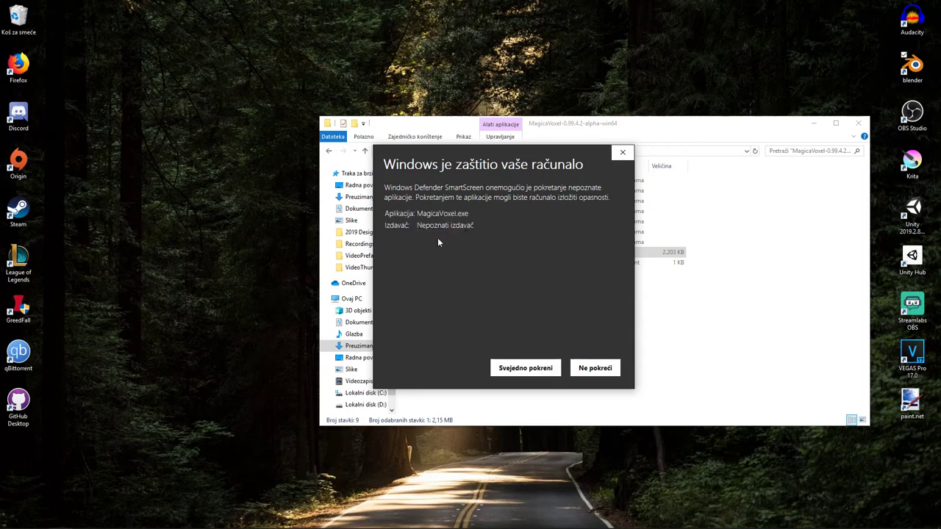
{"action": "left_click", "coordinate": [529, 362]}
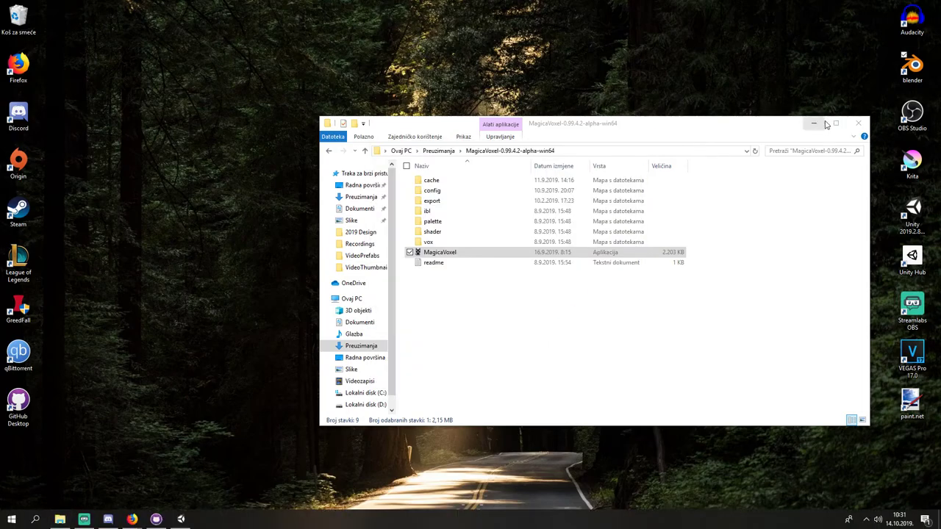
{"action": "left_click", "coordinate": [857, 123]}
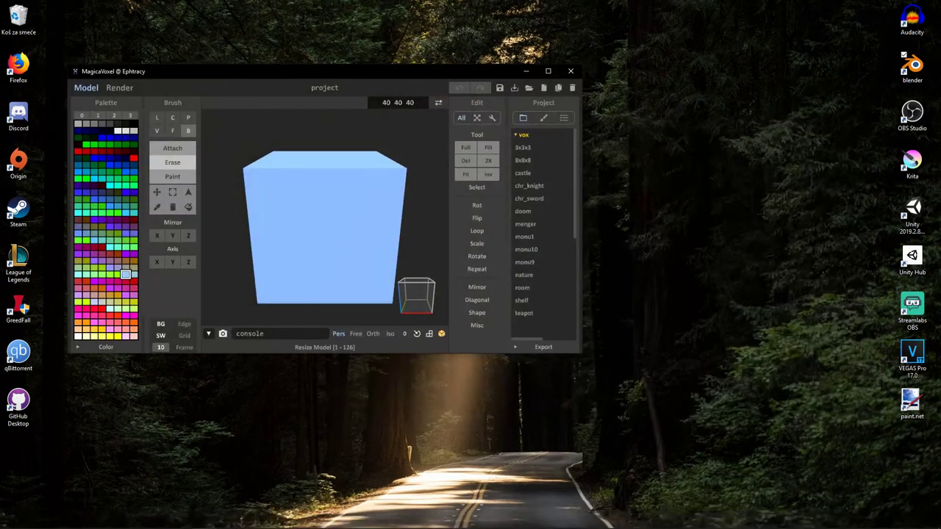
Maximize MagicaVoxel, try its editing viewport on the default cube, and minimize the application
{"action": "double_click", "coordinate": [364, 72]}
{"action": "scroll", "coordinate": [397, 244], "scroll_direction": "down", "scroll_amount": 5}
{"action": "left_click_drag", "start_coordinate": [435, 184], "coordinate": [485, 219]}
{"action": "scroll", "coordinate": [403, 223], "scroll_direction": "up", "scroll_amount": 6}
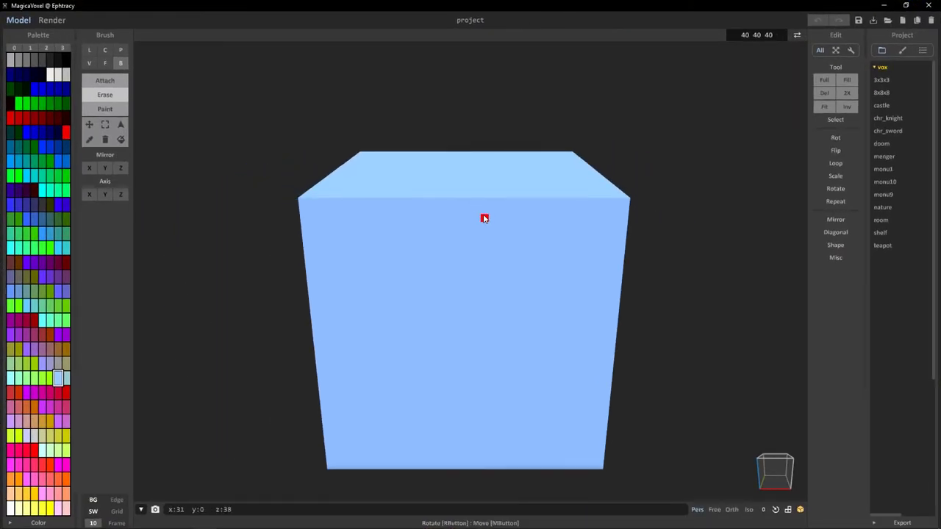
{"action": "left_click", "coordinate": [885, 5]}
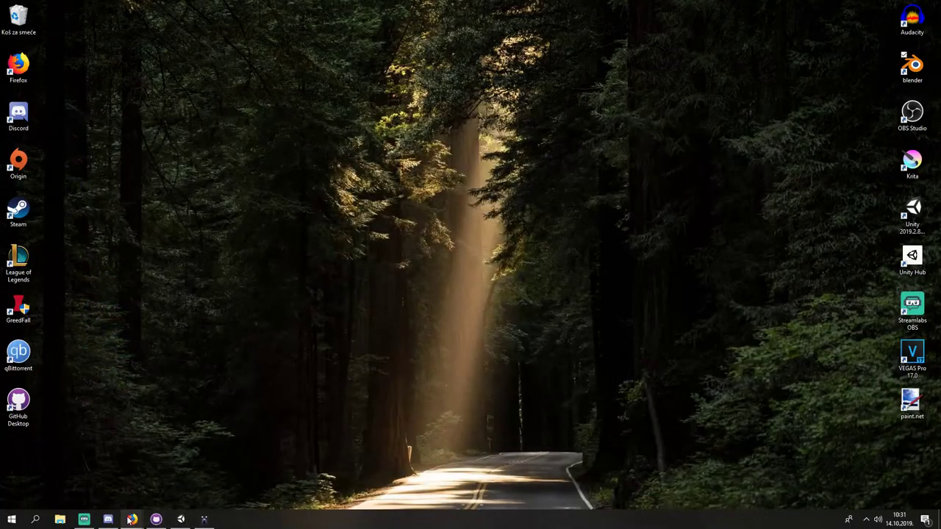
Switch to Firefox and check the live dashboard chat and the Bored-Pixel-Jam-6 repository page
{"action": "mouse_move", "coordinate": [132, 519]}
{"action": "left_click", "coordinate": [116, 465]}
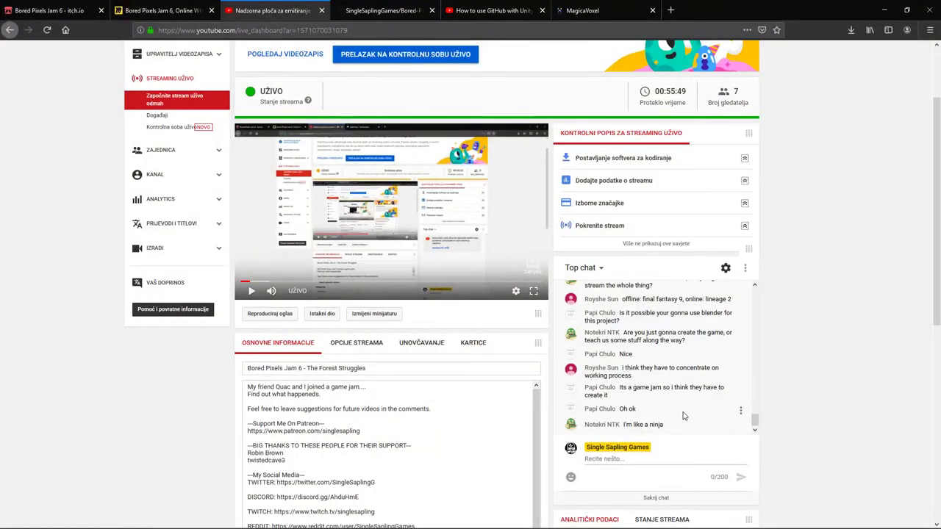
{"action": "left_click", "coordinate": [352, 6]}
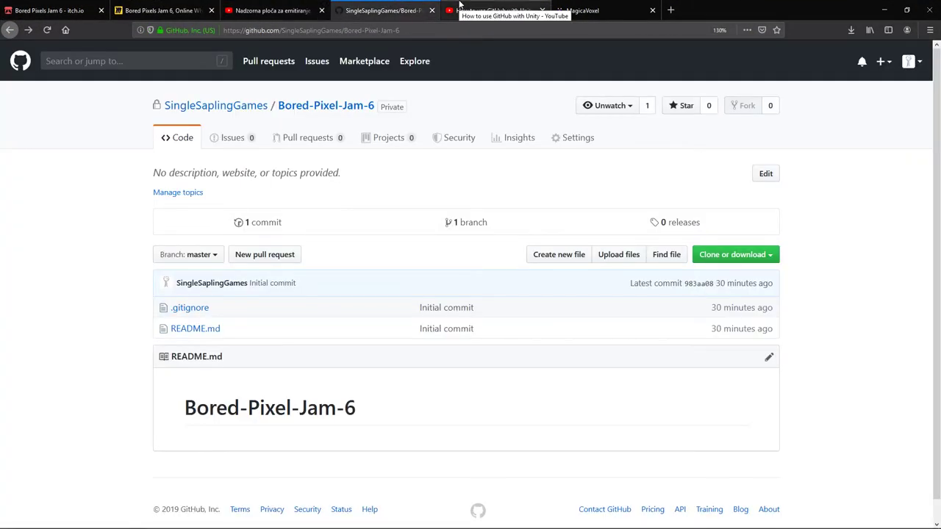
Resume the How to use GitHub with Unity video, skipping the ad and adjusting the playback volume
{"action": "left_click", "coordinate": [459, 6]}
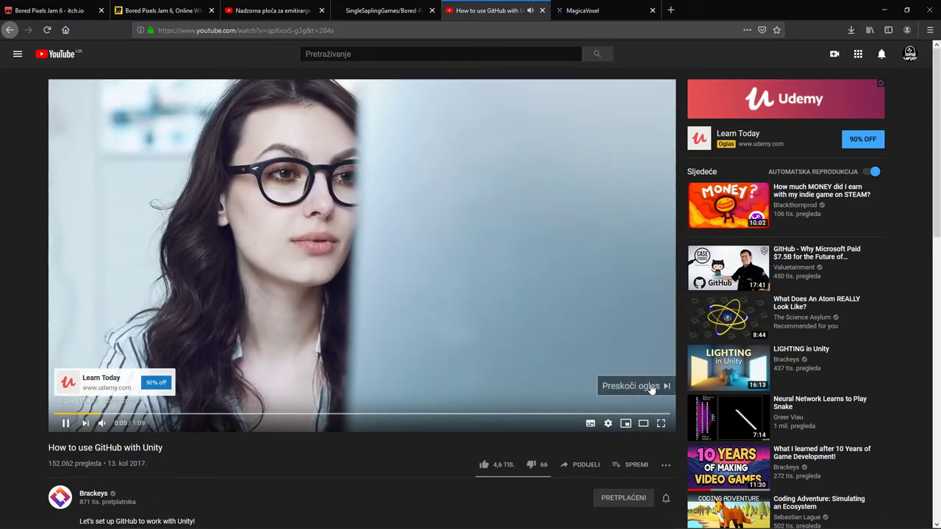
{"action": "left_click", "coordinate": [640, 387]}
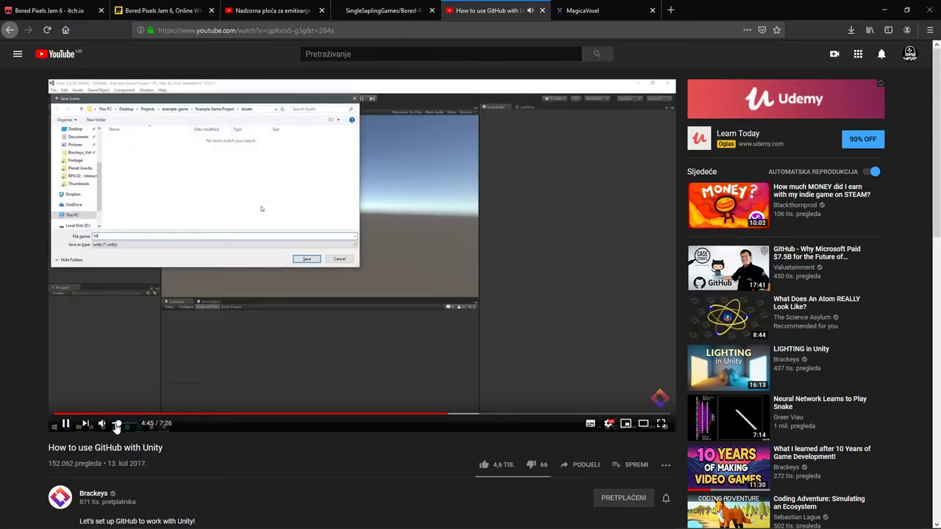
{"action": "left_click", "coordinate": [115, 427]}
{"action": "left_click_drag", "start_coordinate": [115, 427], "coordinate": [117, 427]}
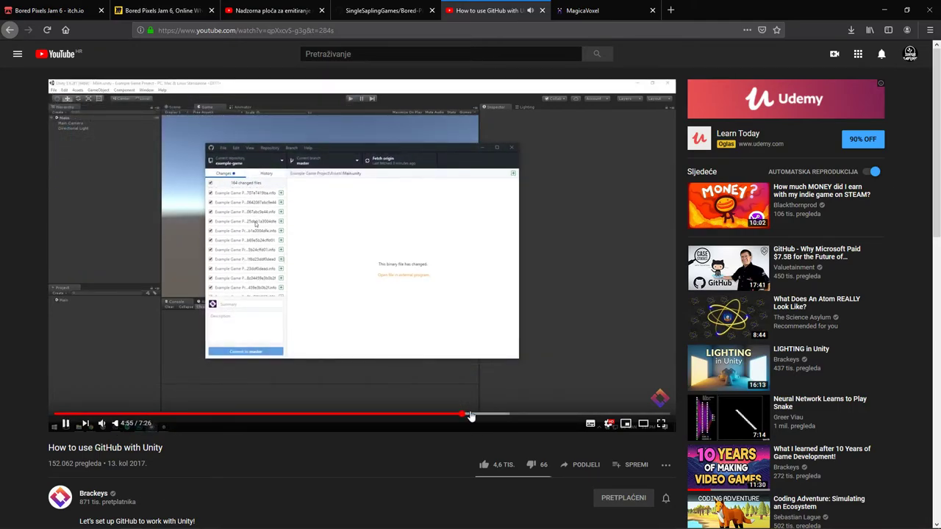
Seek through the GitHub tutorial to find where Unity's Editor project settings are opened, around 4:52
{"action": "left_click", "coordinate": [471, 416]}
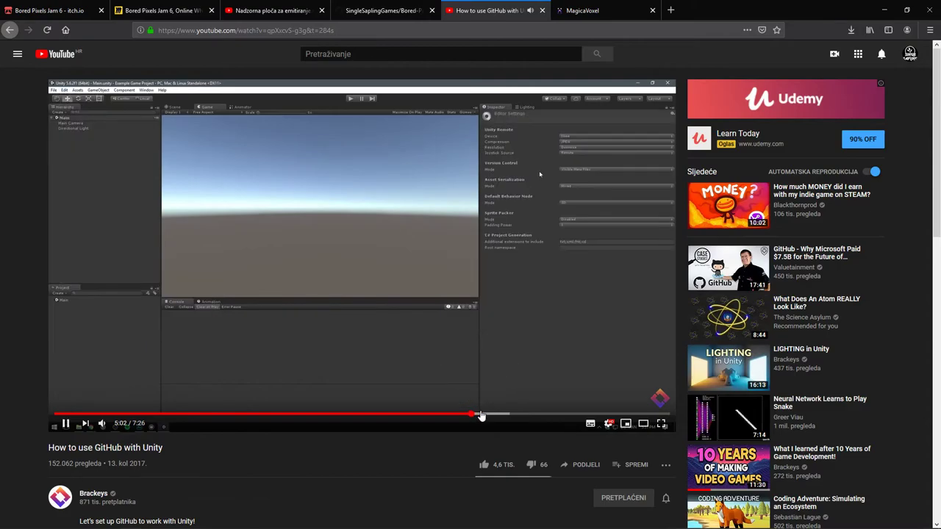
{"action": "left_click", "coordinate": [487, 416]}
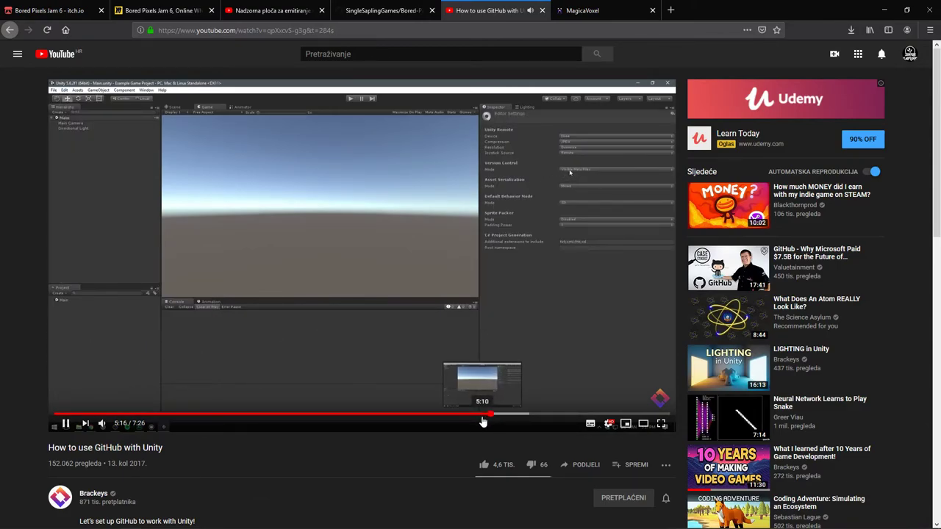
{"action": "left_click", "coordinate": [480, 417]}
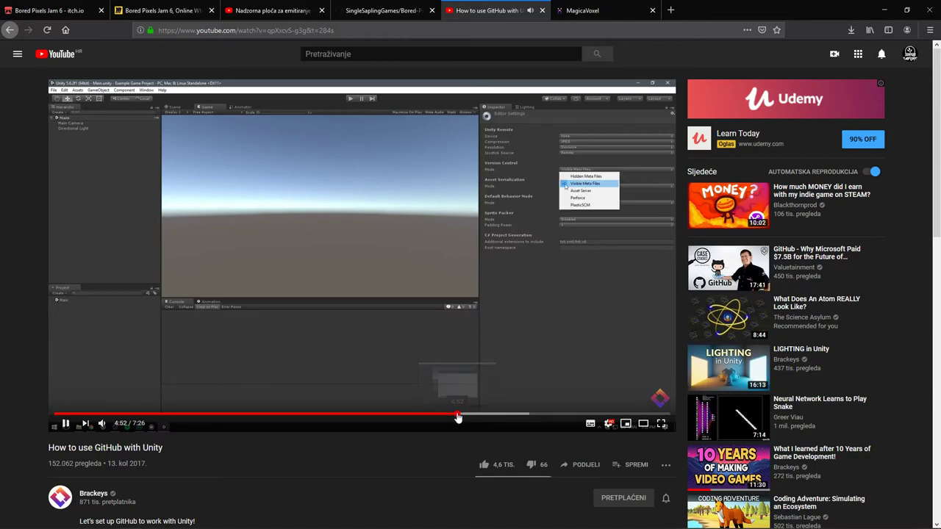
{"action": "left_click", "coordinate": [457, 416]}
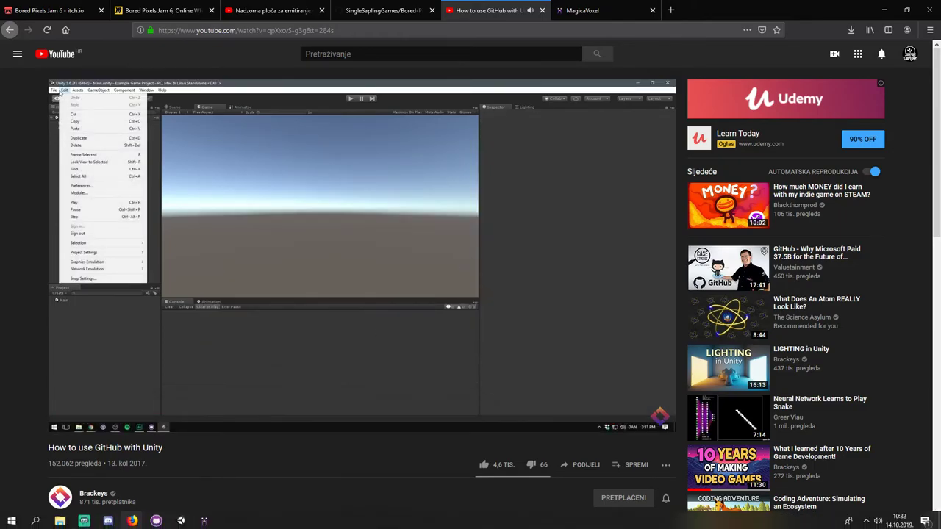
Switch to the Unity project, show the Editor category of Project Settings, and enlarge and reposition the settings window
{"action": "left_click", "coordinate": [180, 519]}
{"action": "left_click", "coordinate": [25, 15]}
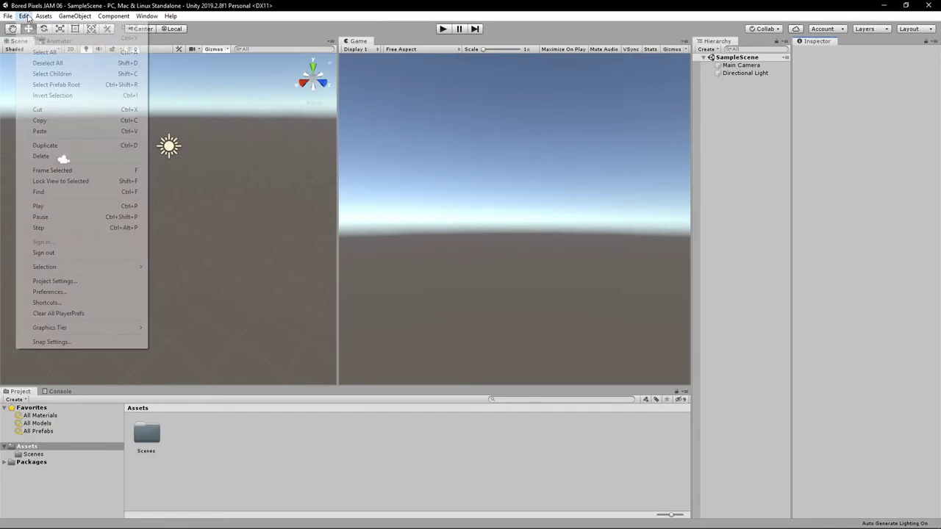
{"action": "left_click", "coordinate": [88, 281]}
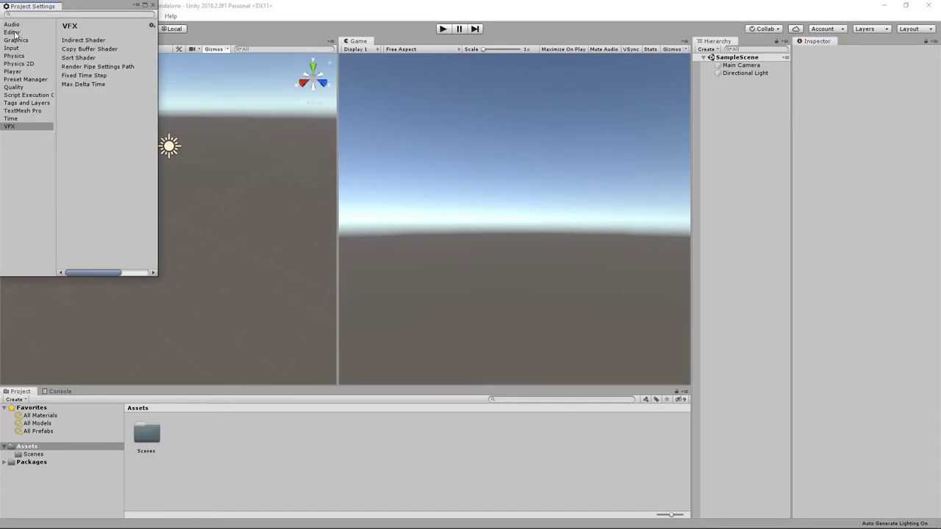
{"action": "left_click", "coordinate": [12, 33]}
{"action": "left_click_drag", "start_coordinate": [157, 276], "coordinate": [538, 374]}
{"action": "left_click", "coordinate": [268, 103]}
{"action": "left_click", "coordinate": [294, 116]}
{"action": "left_click", "coordinate": [504, 294]}
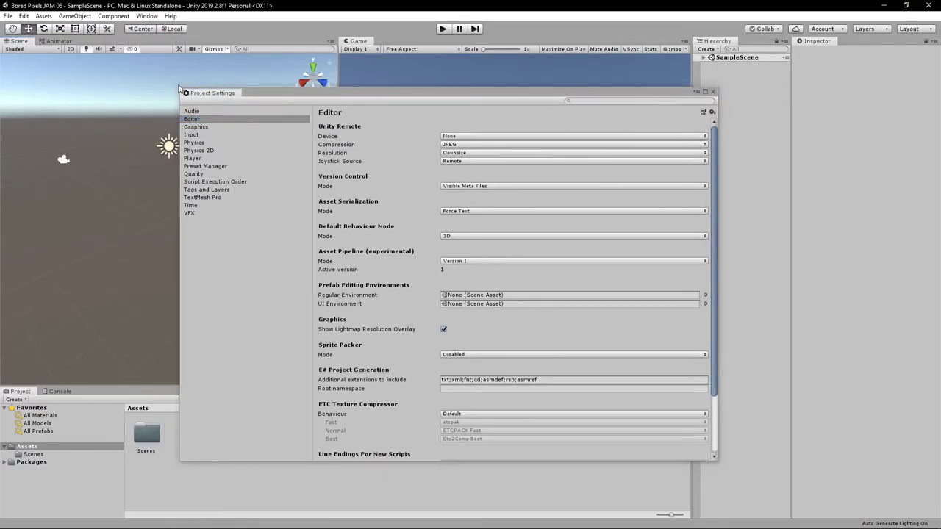
Return to Firefox, check the live dashboard chat, and watch the tutorial's version control and asset serialization settings
{"action": "key", "text": "alt+Tab"}
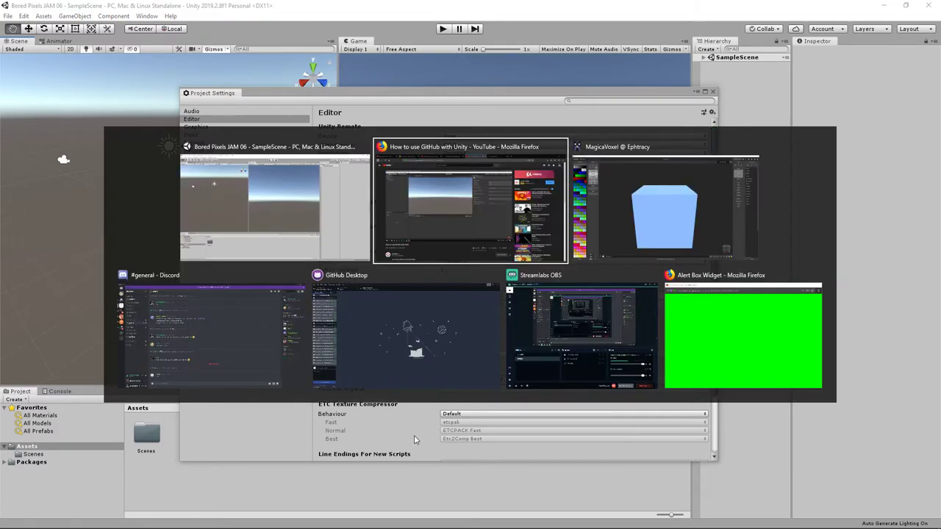
{"action": "left_click", "coordinate": [458, 269]}
{"action": "left_click", "coordinate": [313, 4]}
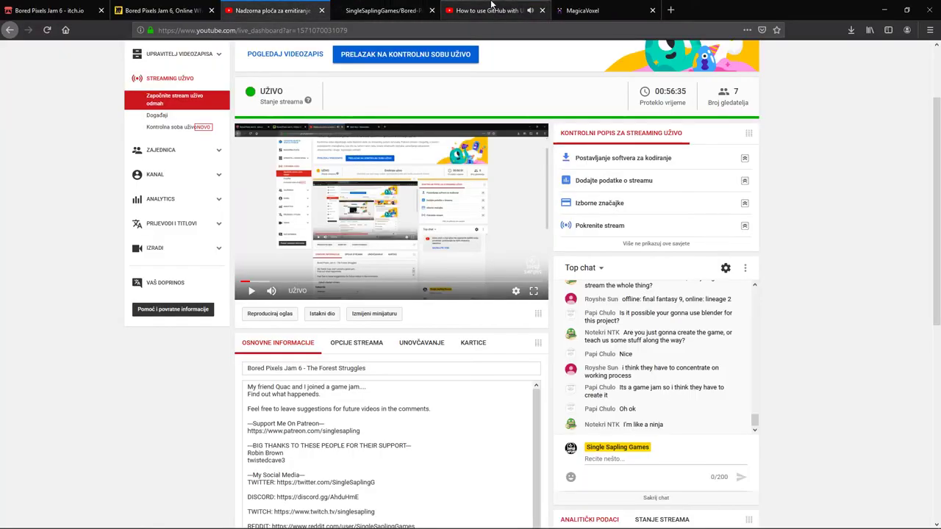
{"action": "left_click", "coordinate": [484, 5]}
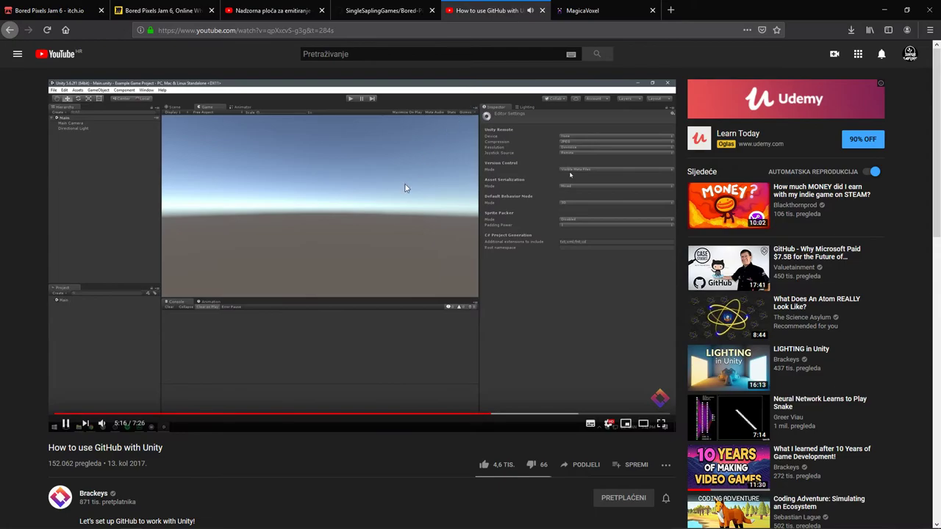
{"action": "left_click", "coordinate": [276, 11]}
{"action": "left_click", "coordinate": [466, 6]}
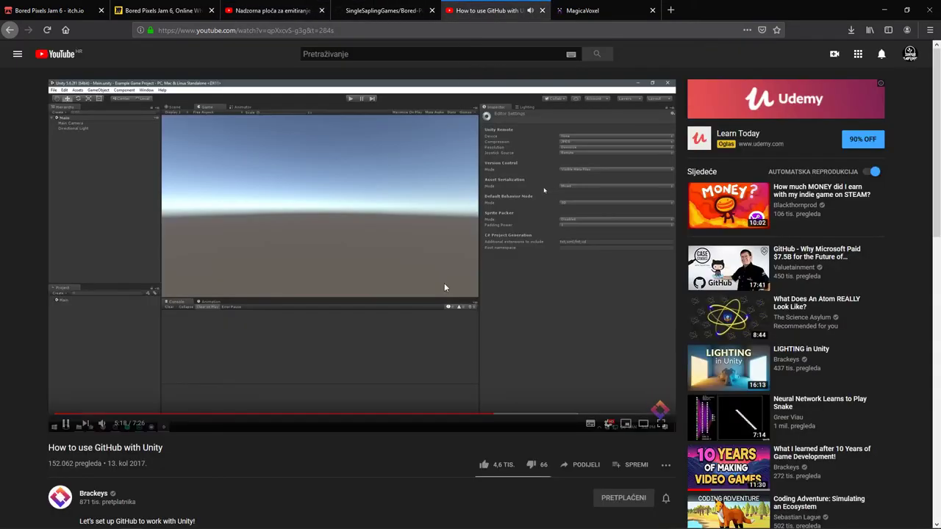
Review the Asset Serialization mode options in Unity's Editor settings, keep Force Text, and return to the tutorial video
{"action": "key", "text": "alt+Tab"}
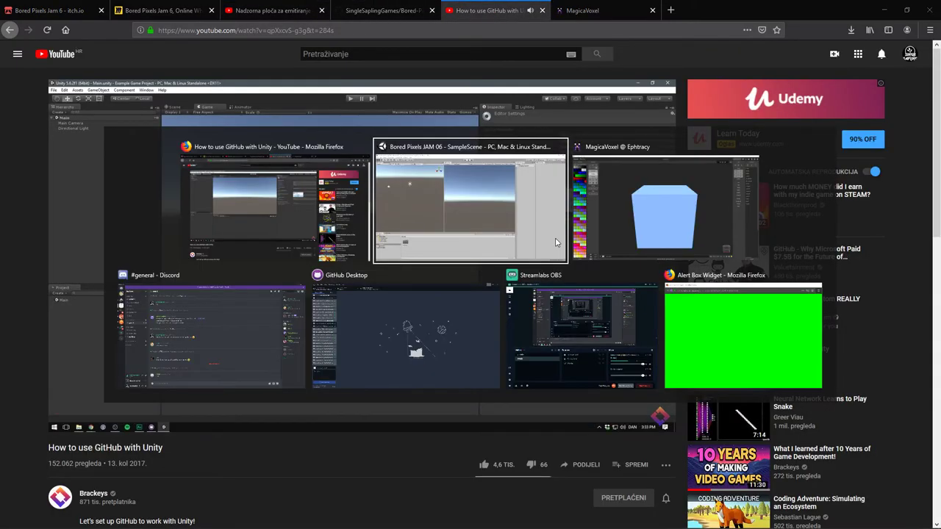
{"action": "left_click", "coordinate": [452, 212]}
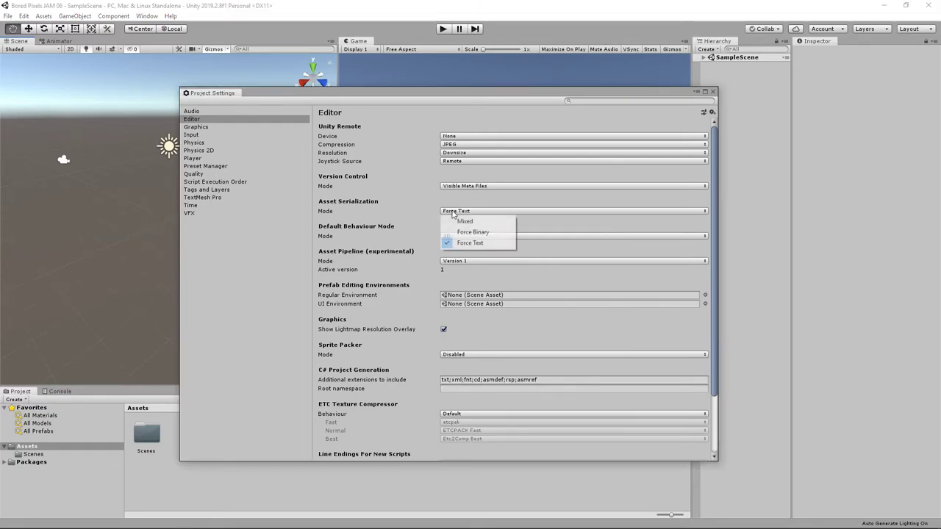
{"action": "left_click", "coordinate": [458, 211]}
{"action": "key", "text": "alt+Tab"}
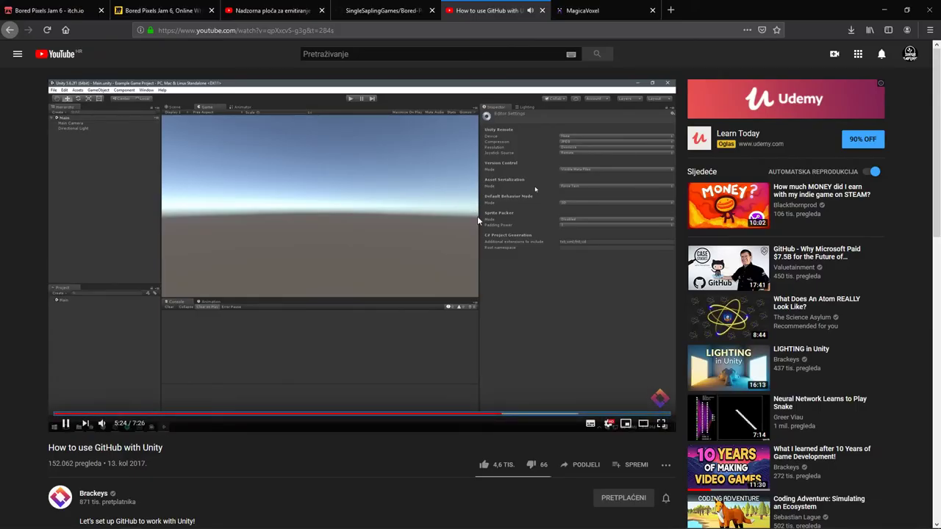
Switch to GitHub Desktop and place its restored window beside the tutorial video
{"action": "key", "text": "alt+Tab"}
{"action": "key", "text": "alt+Tab"}
{"action": "key", "text": "alt+Tab"}
{"action": "key", "text": "alt+Tab"}
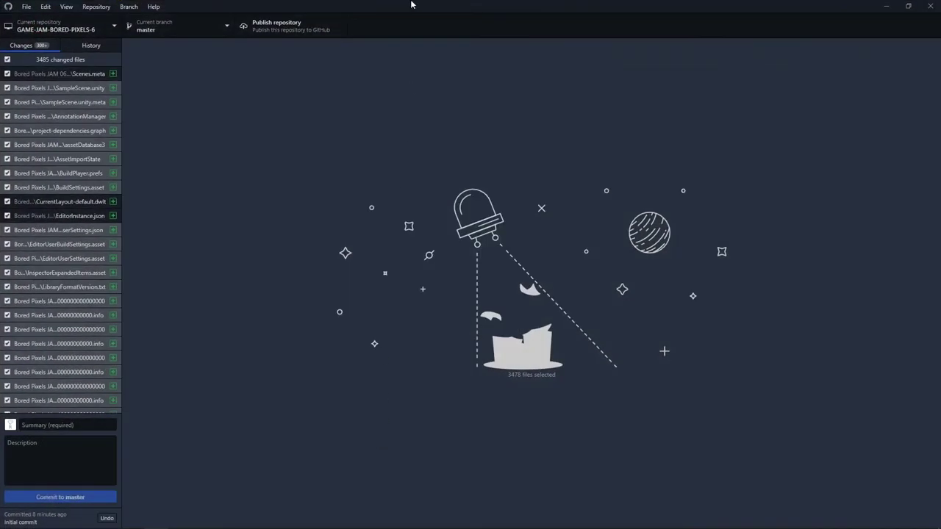
{"action": "left_click_drag", "start_coordinate": [412, 3], "coordinate": [710, 120]}
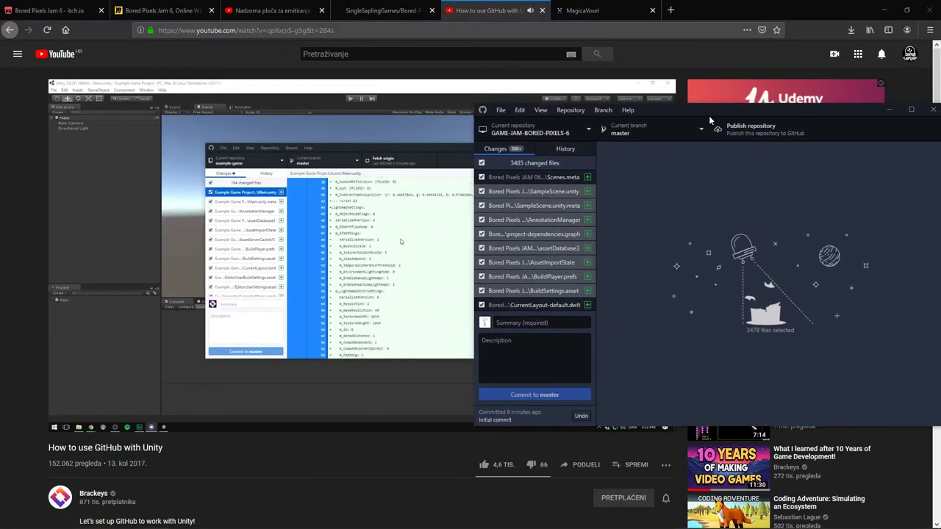
Browse the changed files in the GAME-JAM-BORED-PIXELS-6 repository and view the SampleScene.unity diff
{"action": "left_click", "coordinate": [533, 193]}
{"action": "left_click", "coordinate": [533, 277]}
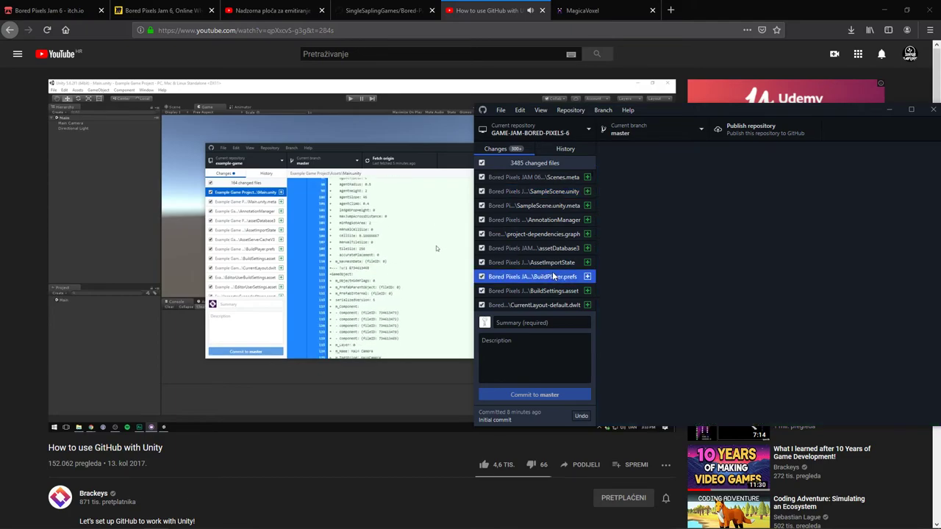
{"action": "left_click", "coordinate": [549, 250]}
{"action": "key", "text": "Up"}
{"action": "key", "text": "Up"}
{"action": "key", "text": "Up"}
{"action": "key", "text": "Up"}
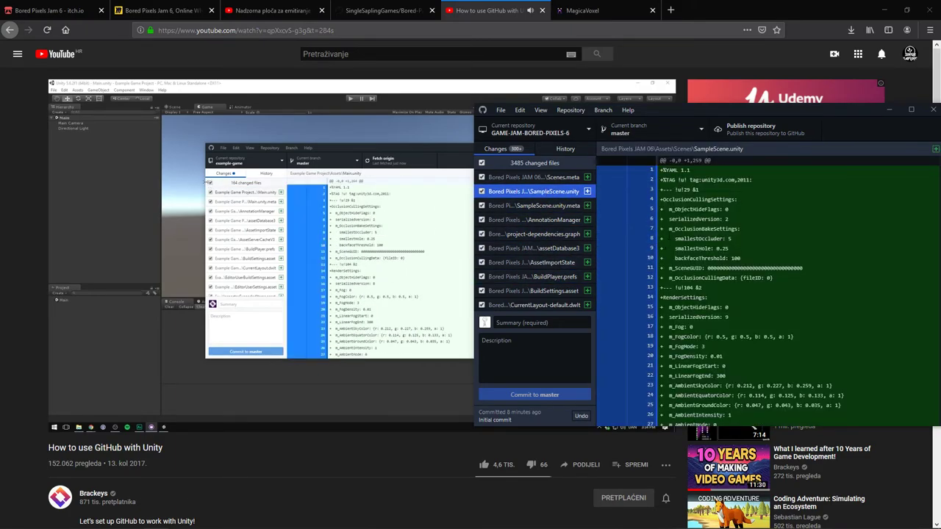
Keep all changed files included, enter "Add empty project" as the commit summary, and look through the changed files
{"action": "left_click", "coordinate": [482, 163]}
{"action": "left_click", "coordinate": [483, 164]}
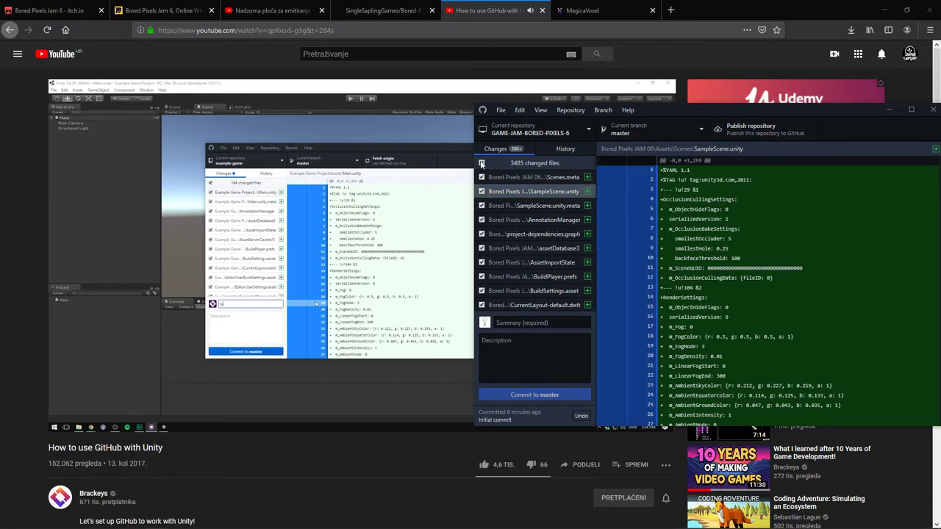
{"action": "type", "text": "Add emty"}
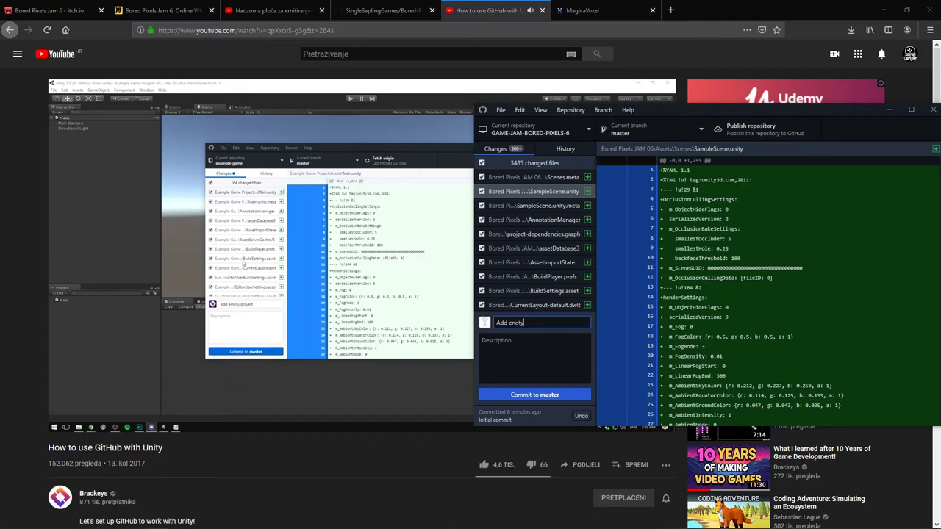
{"action": "key", "text": "BackSpace"}
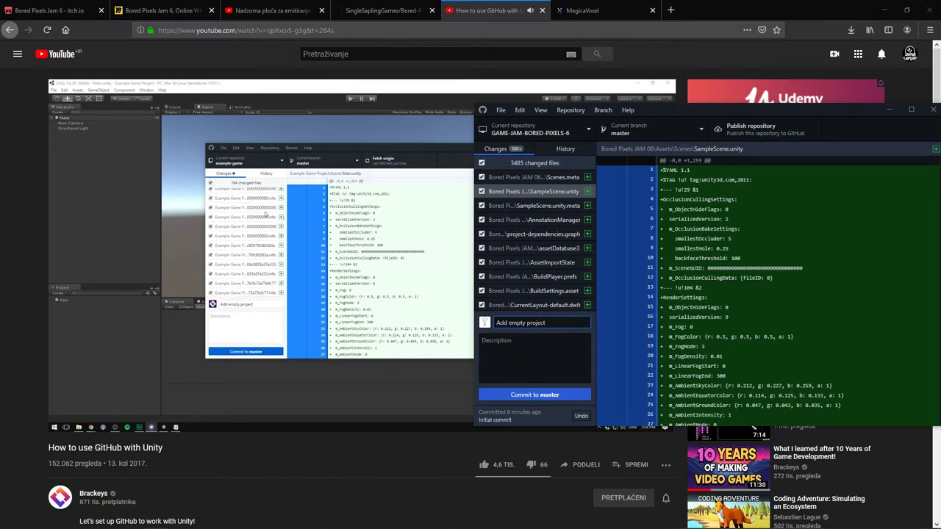
{"action": "scroll", "coordinate": [536, 271], "scroll_direction": "down", "scroll_amount": 5}
{"action": "scroll", "coordinate": [535, 265], "scroll_direction": "down", "scroll_amount": 3}
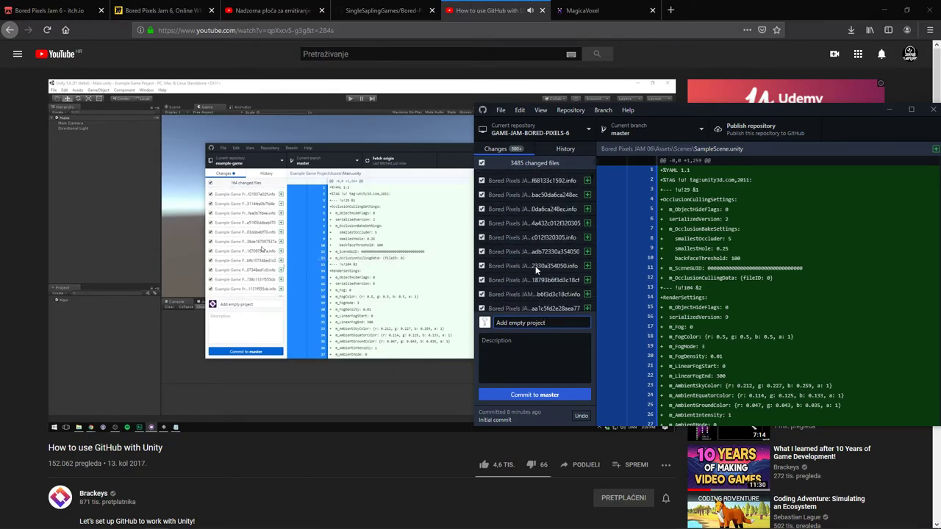
{"action": "scroll", "coordinate": [514, 259], "scroll_direction": "down", "scroll_amount": 5}
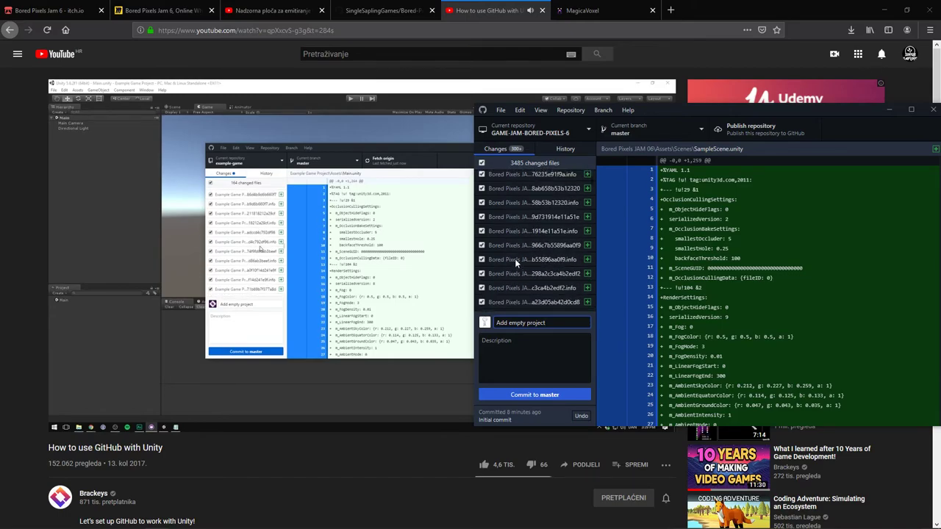
Look through the changed files list in GitHub Desktop and return to the tutorial video
{"action": "scroll", "coordinate": [514, 258], "scroll_direction": "down", "scroll_amount": 5}
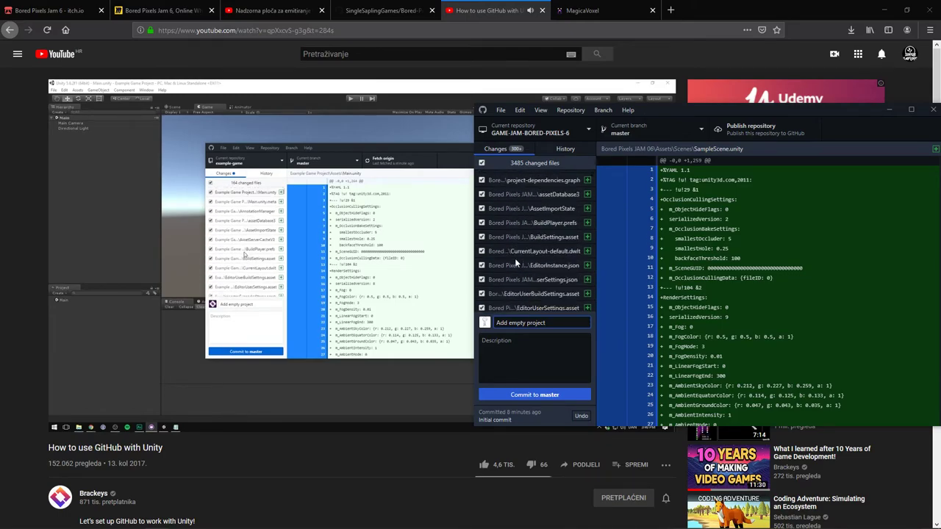
{"action": "scroll", "coordinate": [515, 259], "scroll_direction": "up", "scroll_amount": 3}
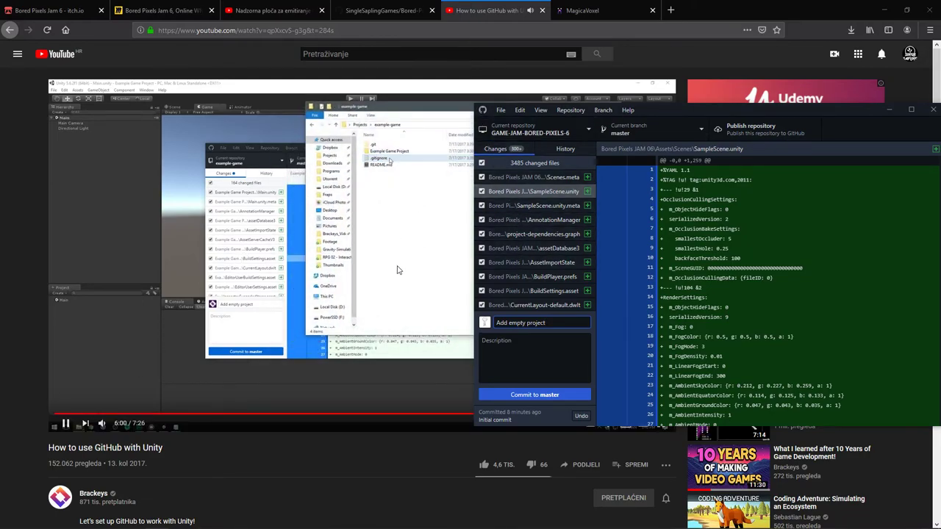
{"action": "mouse_move", "coordinate": [209, 525]}
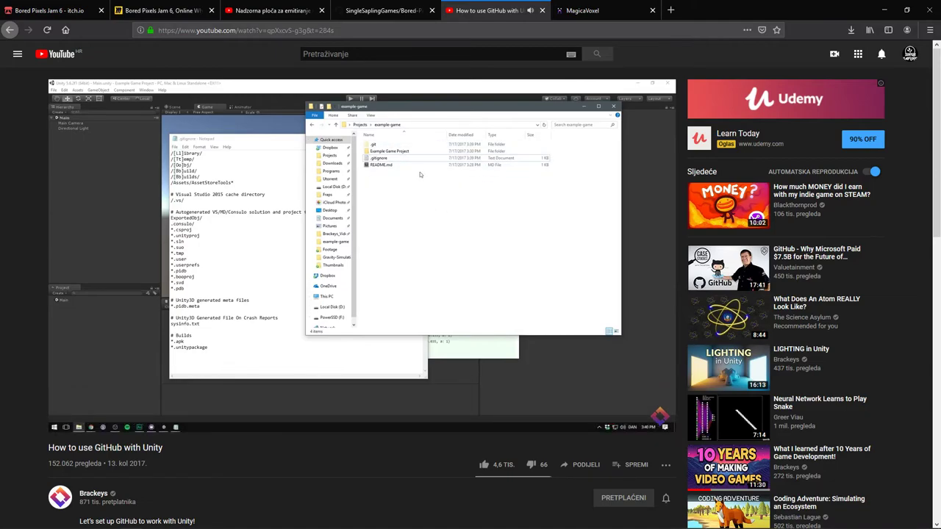
Open drive D: in File Explorer and pause the tutorial video
{"action": "mouse_move", "coordinate": [124, 522]}
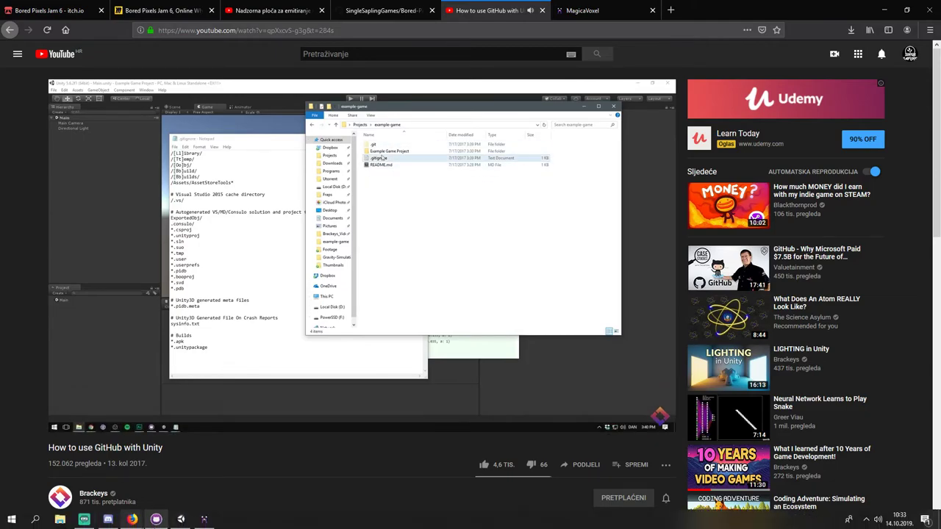
{"action": "left_click", "coordinate": [60, 519]}
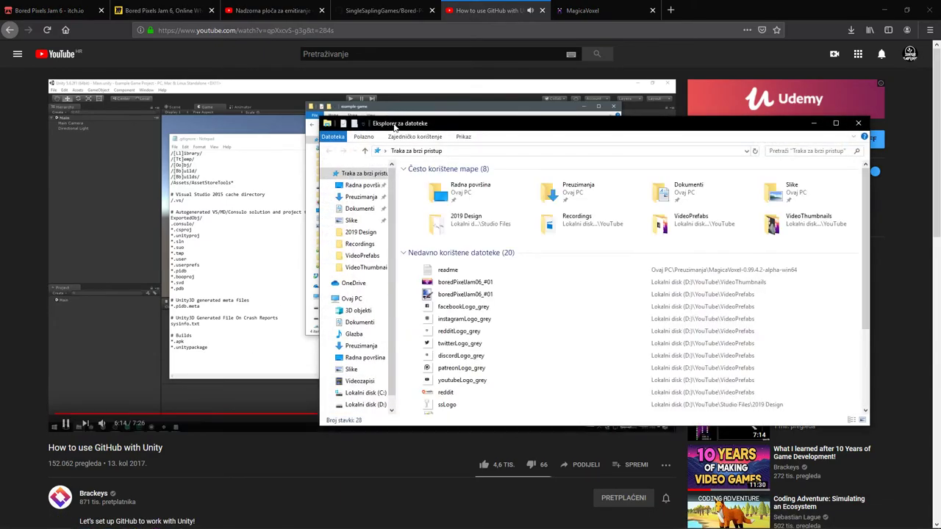
{"action": "left_click", "coordinate": [467, 430]}
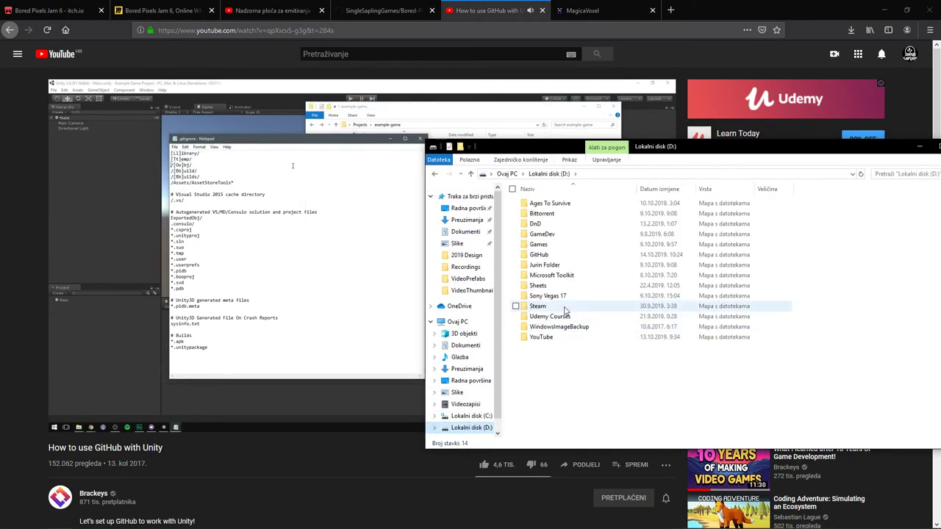
{"action": "left_click", "coordinate": [340, 267]}
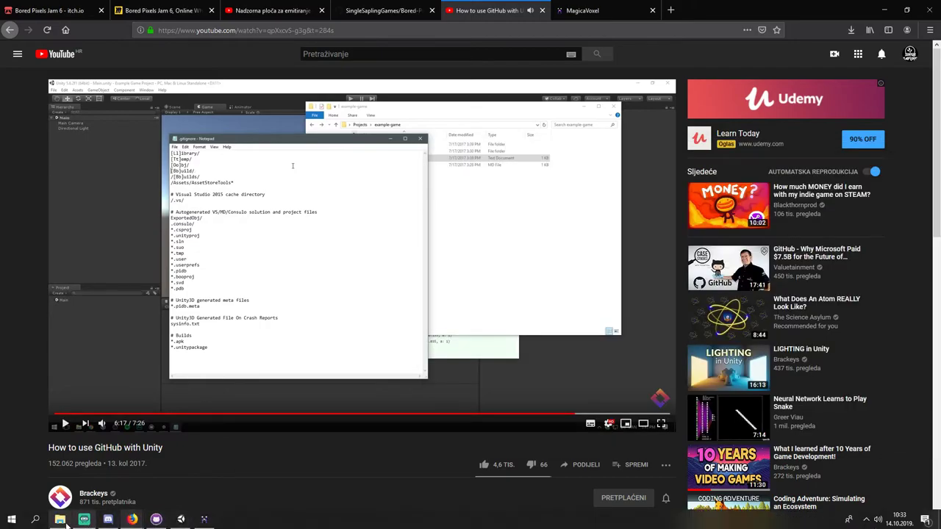
Inspect the GAME-JAM-BORED-PIXELS-6 folder inside GitHub on drive D: and its .gitattributes file, and minimize File Explorer
{"action": "left_click", "coordinate": [60, 519]}
{"action": "double_click", "coordinate": [541, 255]}
{"action": "double_click", "coordinate": [573, 205]}
{"action": "double_click", "coordinate": [577, 215]}
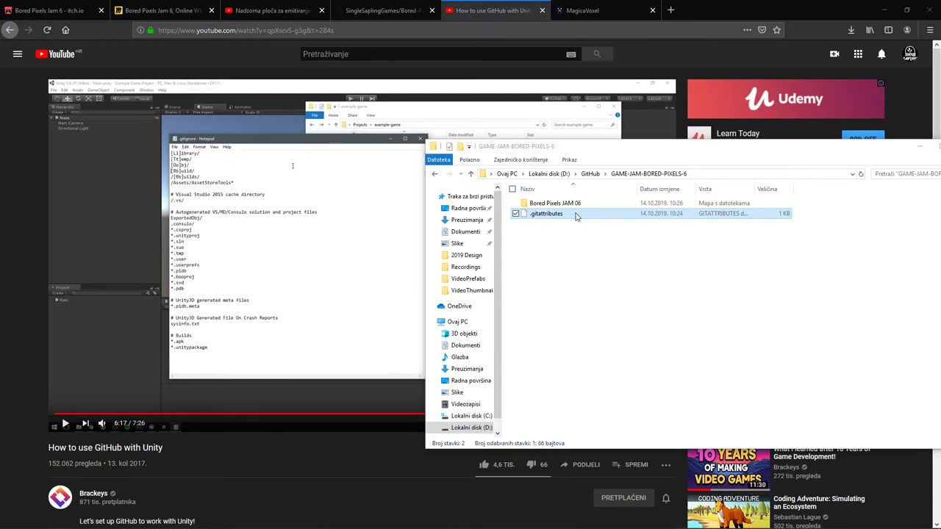
{"action": "left_click", "coordinate": [603, 157]}
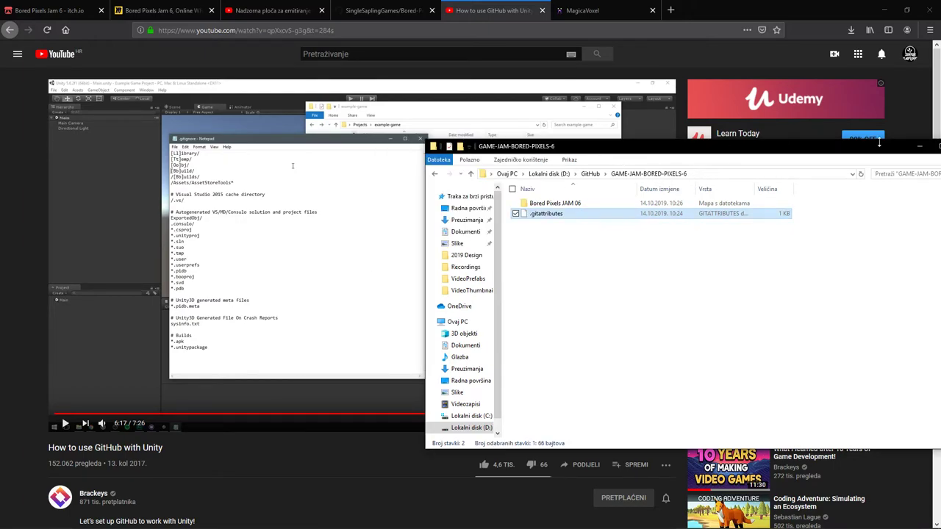
{"action": "left_click", "coordinate": [919, 146]}
Close the MagicaVoxel download page in the browser
{"action": "left_click", "coordinate": [195, 9]}
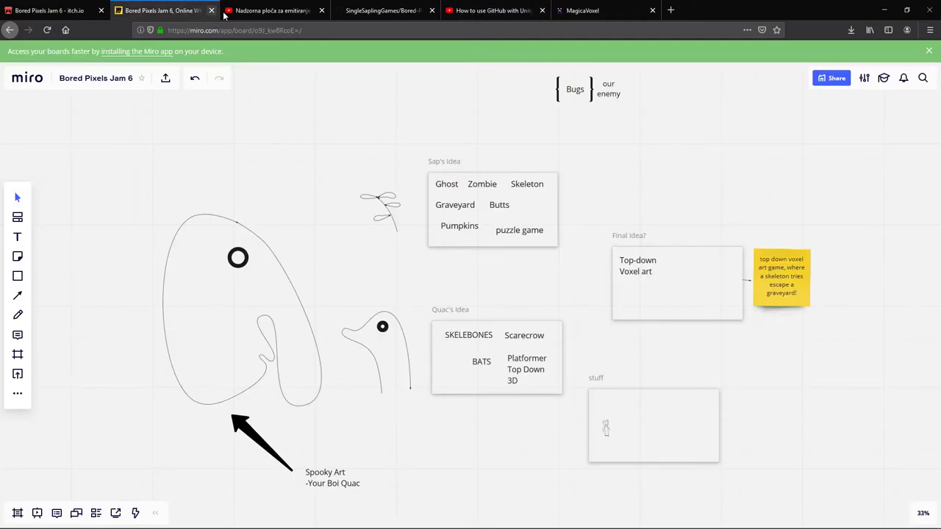
{"action": "left_click", "coordinate": [528, 6]}
{"action": "left_click", "coordinate": [608, 4]}
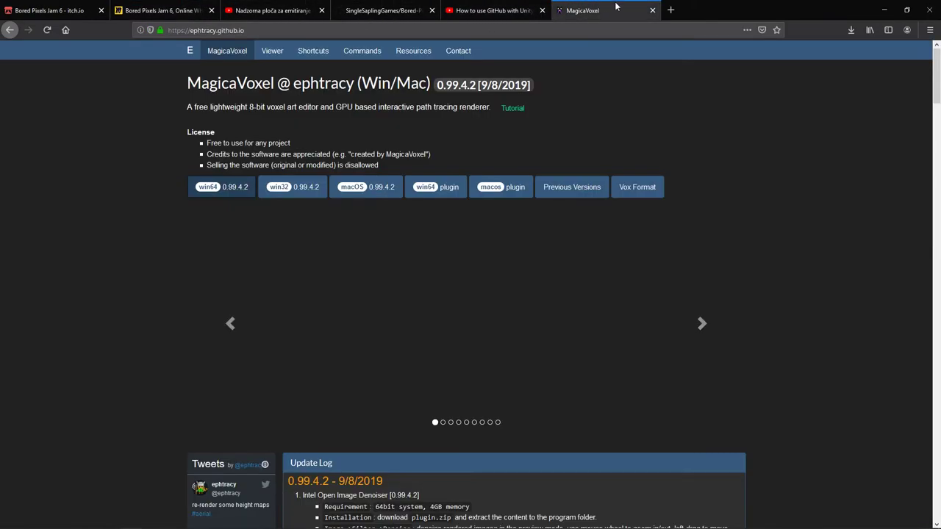
{"action": "left_click", "coordinate": [653, 11]}
View the Bored-Pixel-Jam-6 repository page on GitHub and check the live stream dashboard chat
{"action": "left_click", "coordinate": [383, 10]}
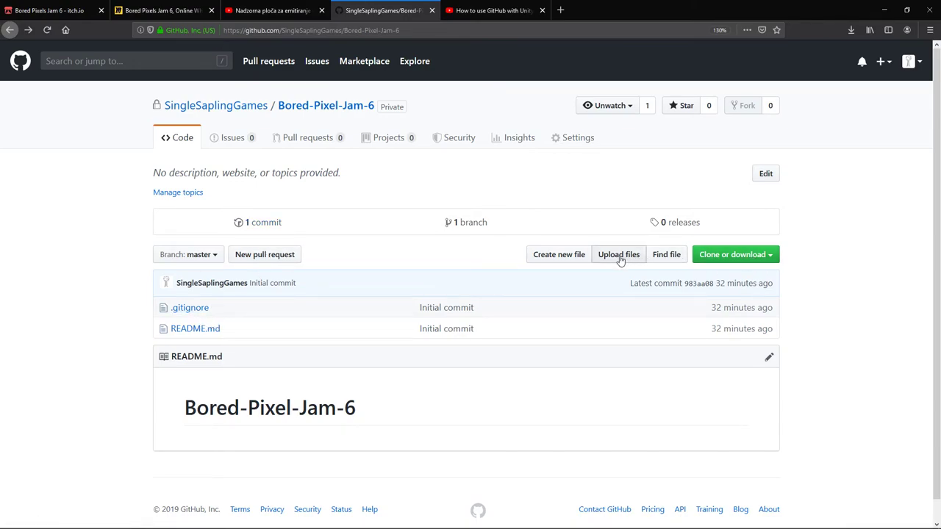
{"action": "left_click", "coordinate": [297, 7]}
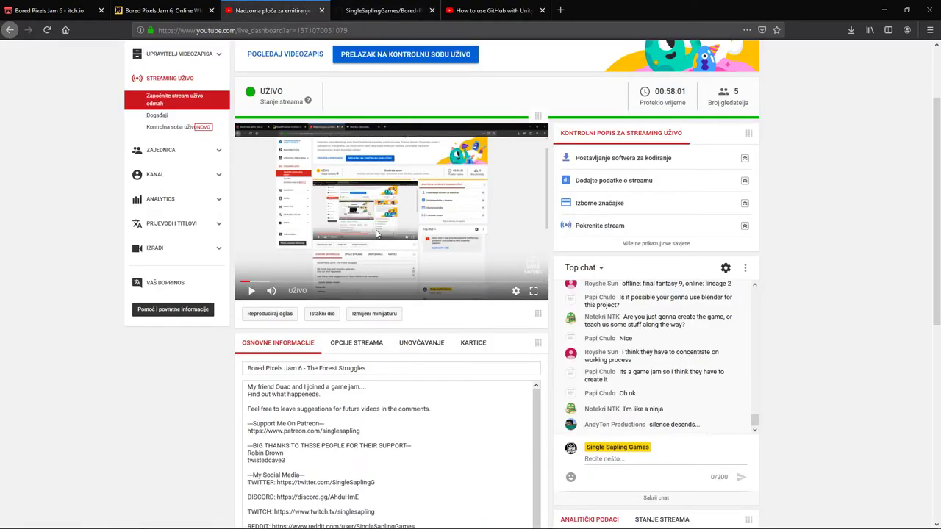
{"action": "left_click", "coordinate": [408, 7]}
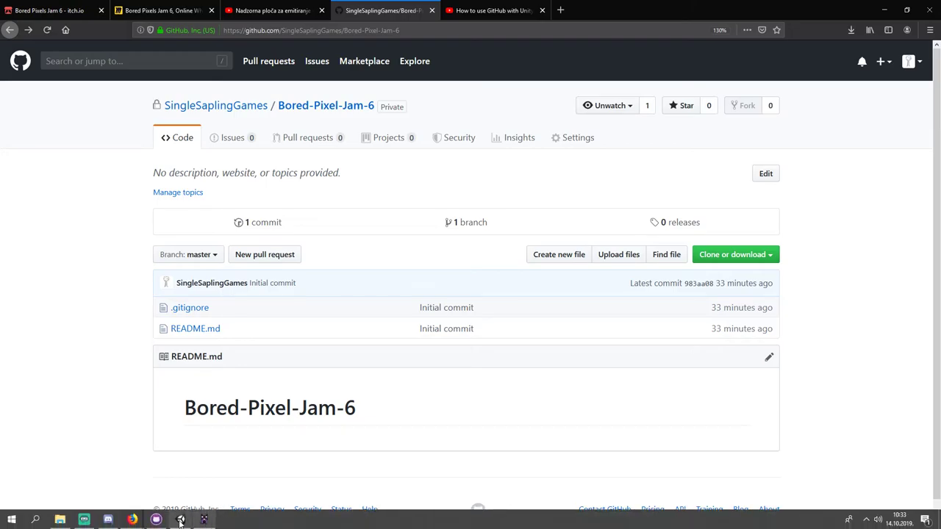
In File Explorer, delete the Bored Pixels Jam 6 folder from GameDev > Game Files > UnityProjects on drive D:
{"action": "left_click", "coordinate": [181, 520]}
{"action": "mouse_move", "coordinate": [60, 521]}
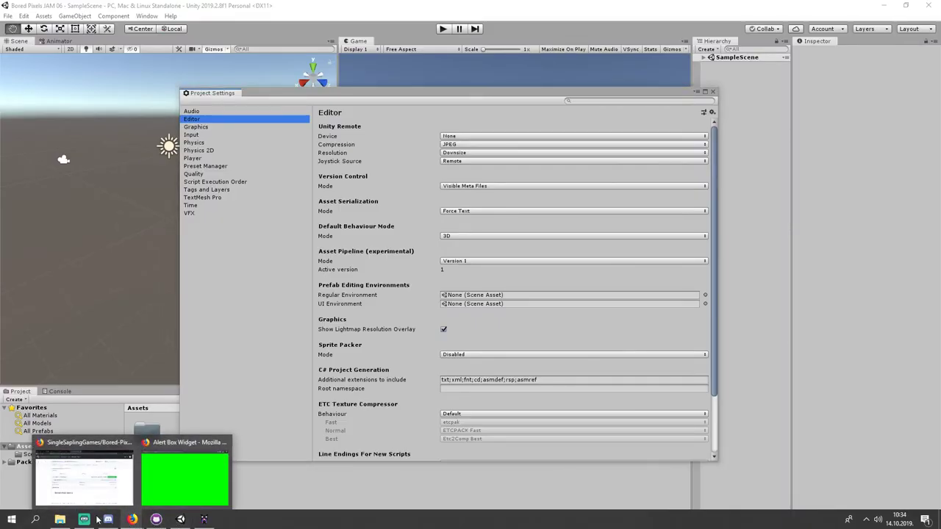
{"action": "left_click", "coordinate": [70, 470]}
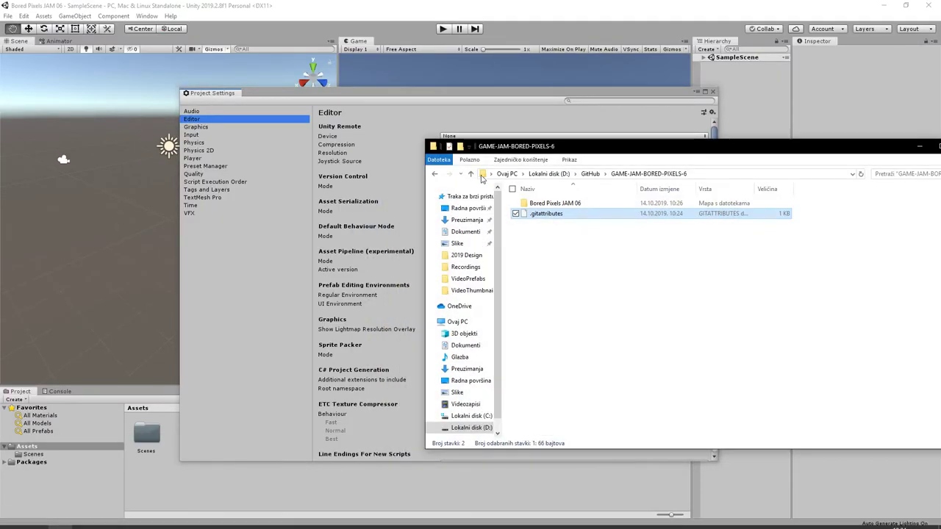
{"action": "left_click", "coordinate": [589, 174]}
{"action": "left_click", "coordinate": [549, 174]}
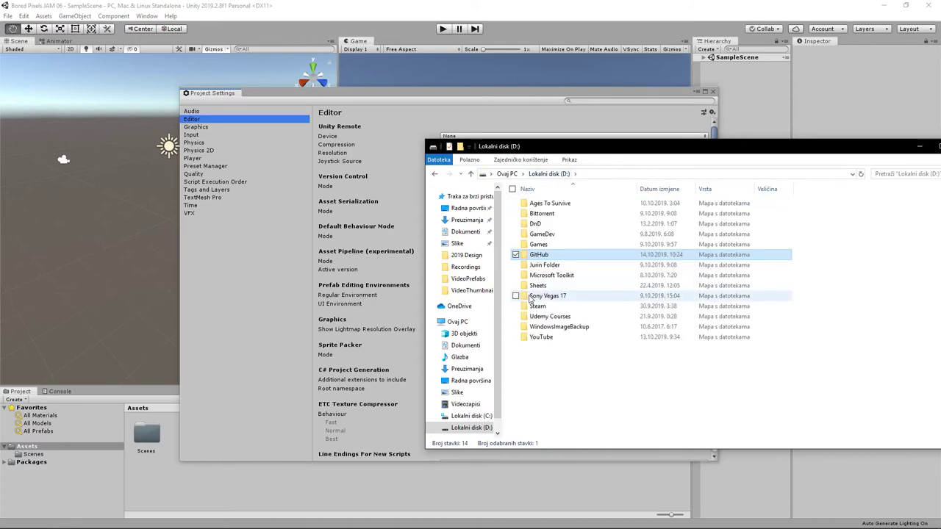
{"action": "double_click", "coordinate": [564, 235]}
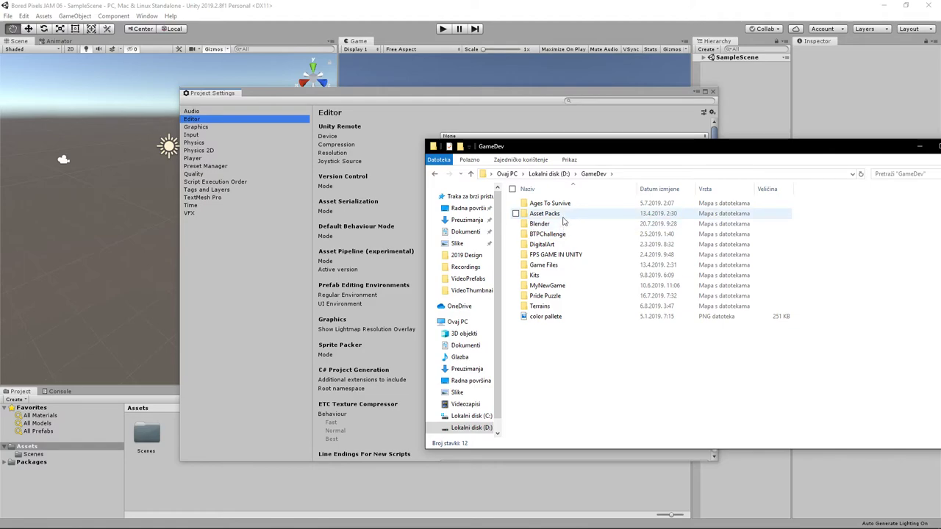
{"action": "double_click", "coordinate": [557, 266]}
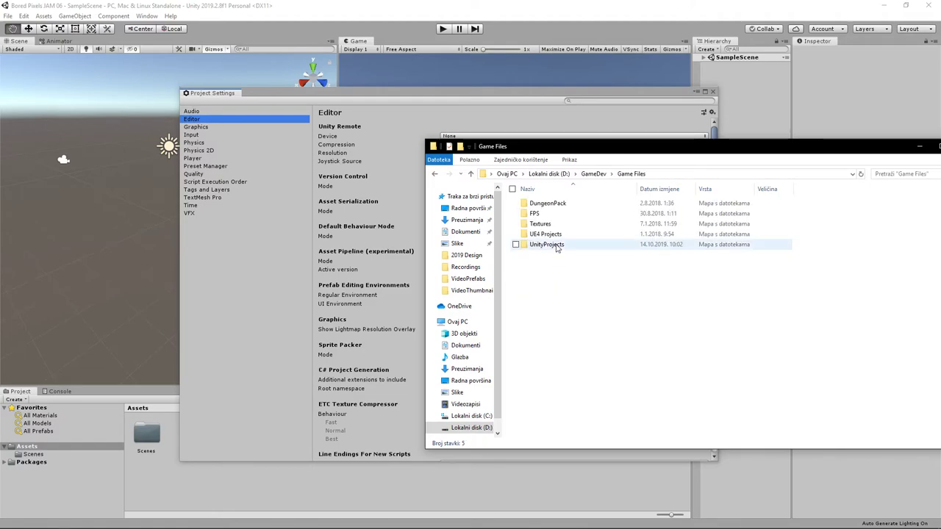
{"action": "double_click", "coordinate": [556, 245]}
{"action": "left_click", "coordinate": [549, 247]}
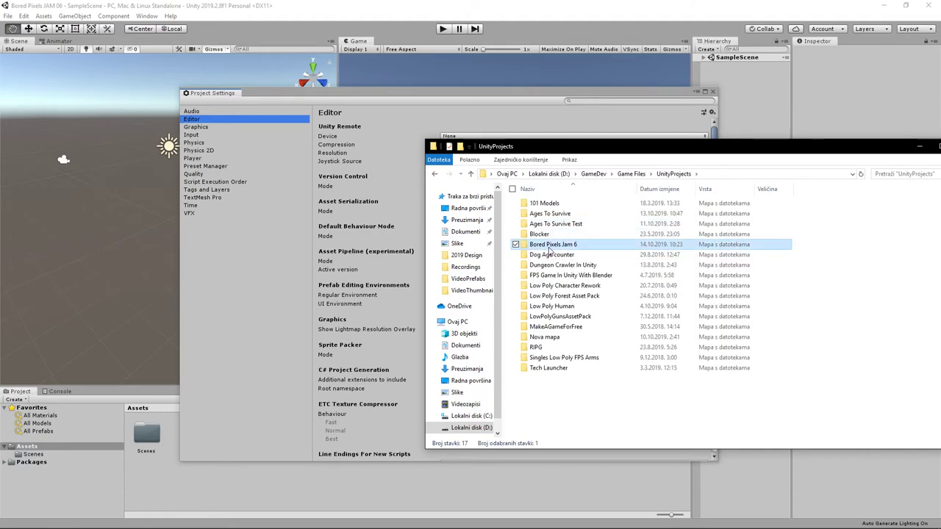
{"action": "key", "text": "Delete"}
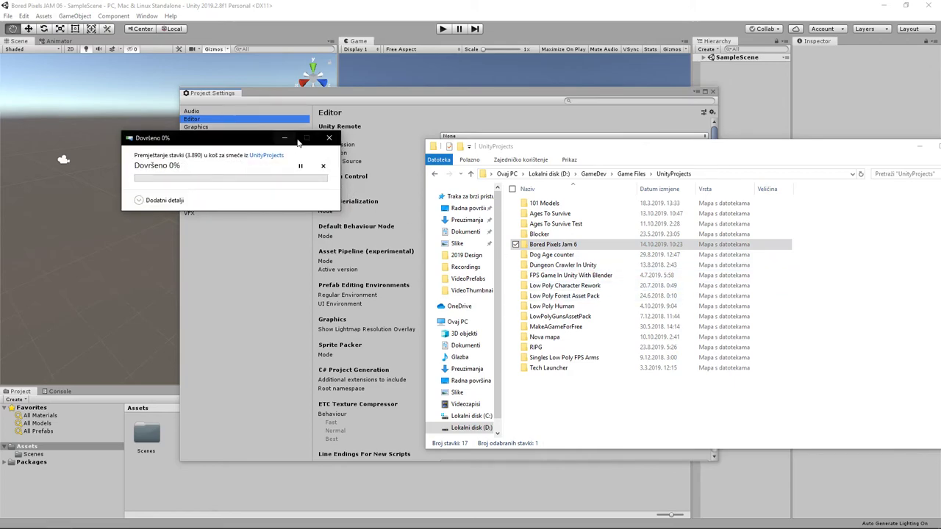
{"action": "left_click", "coordinate": [330, 140]}
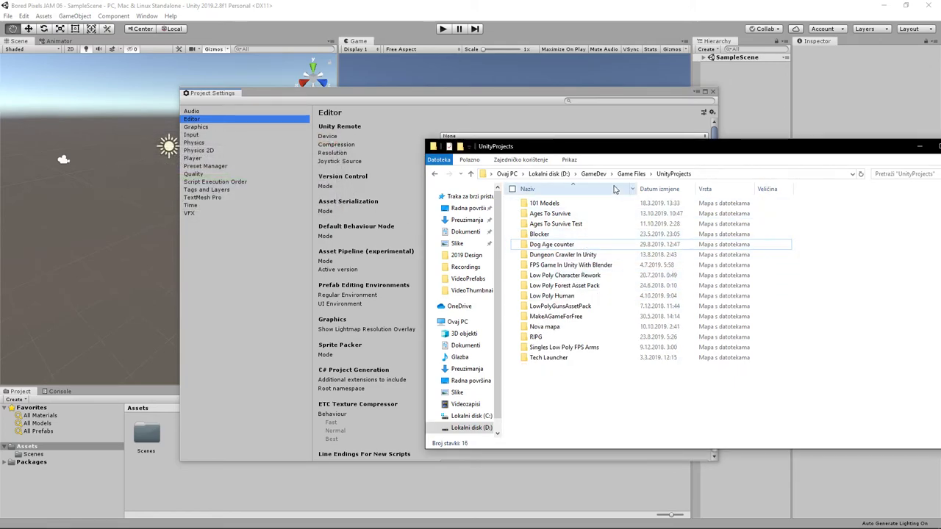
Go back to GitHub > GAME-JAM-BORED-PIXELS-6 on drive D: and check the Bored Pixels JAM 06 project folder
{"action": "left_click", "coordinate": [595, 173]}
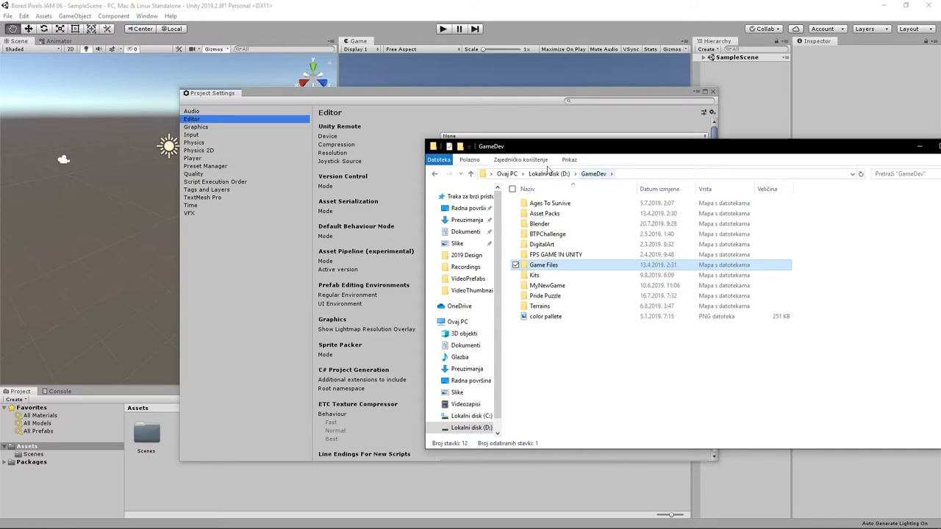
{"action": "left_click", "coordinate": [549, 174]}
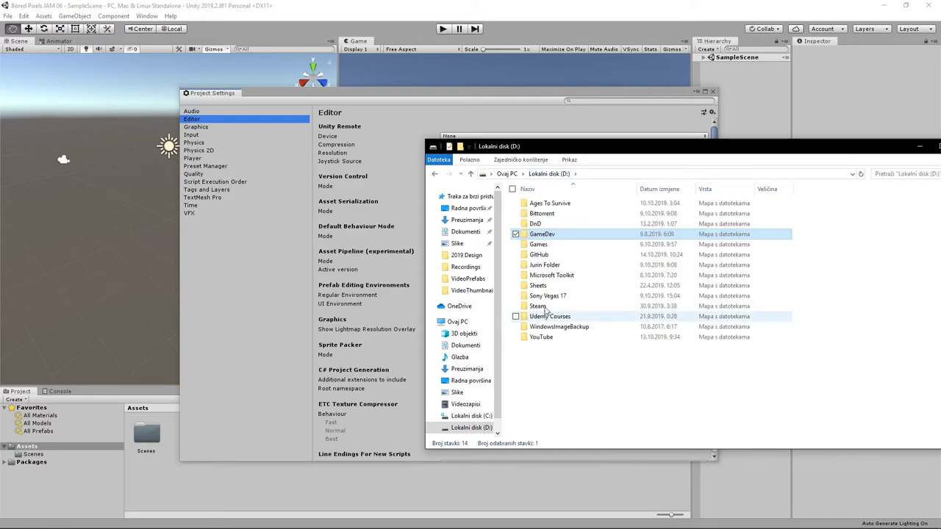
{"action": "double_click", "coordinate": [543, 256]}
{"action": "double_click", "coordinate": [552, 206]}
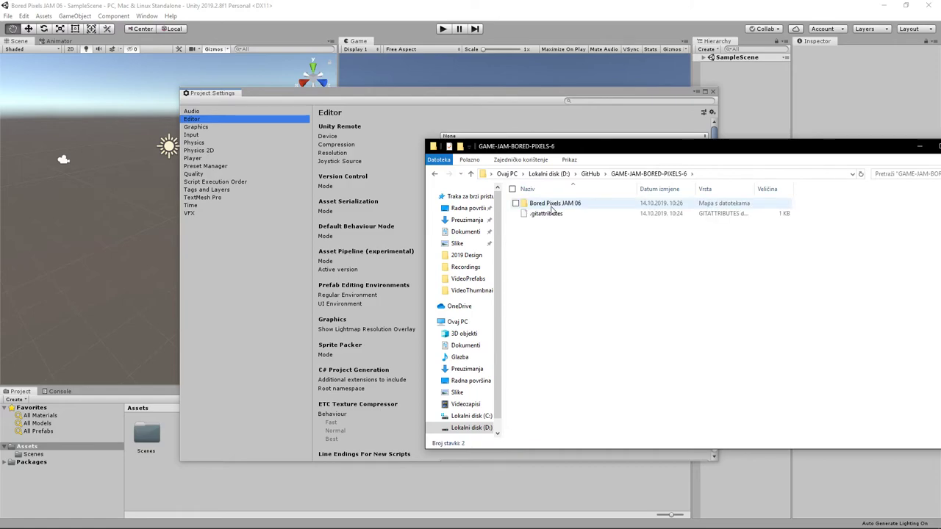
{"action": "double_click", "coordinate": [551, 205]}
{"action": "left_click", "coordinate": [662, 173]}
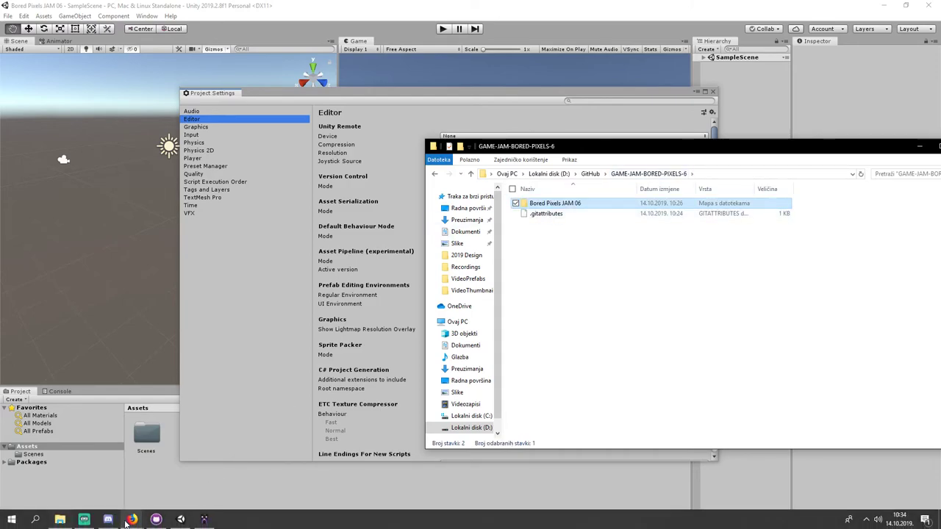
Switch to Firefox, look through the Bored-Pixel-Jam-6 repository settings on GitHub, and return to its code page
{"action": "left_click", "coordinate": [78, 474]}
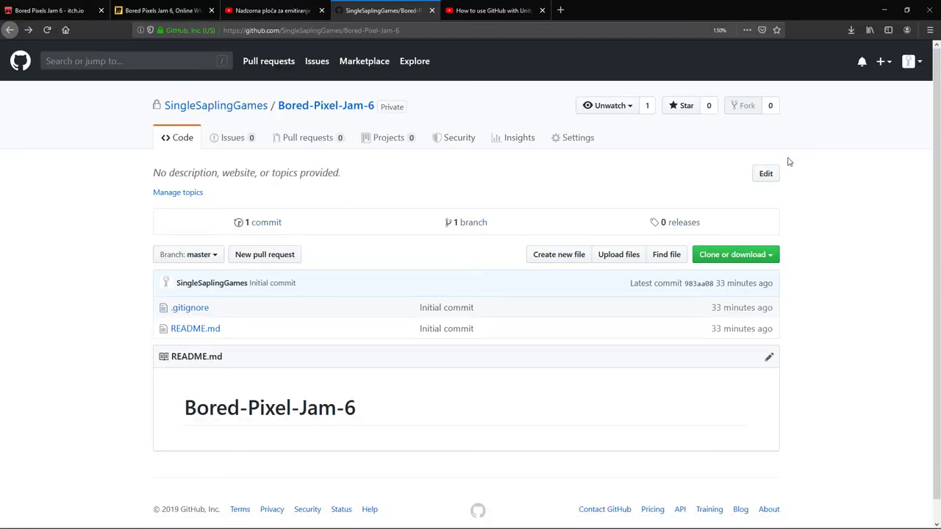
{"action": "left_click", "coordinate": [765, 173]}
{"action": "left_click", "coordinate": [581, 139]}
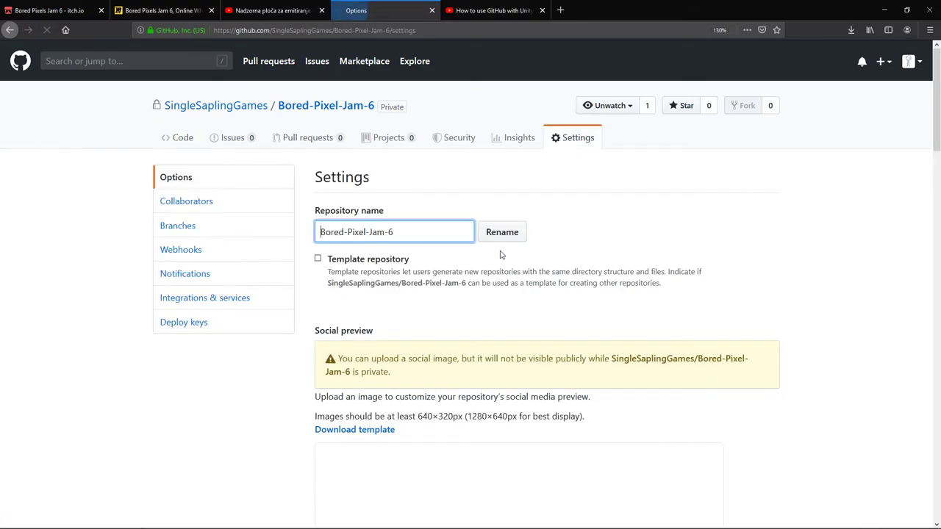
{"action": "scroll", "coordinate": [464, 258], "scroll_direction": "down", "scroll_amount": 7}
{"action": "scroll", "coordinate": [464, 258], "scroll_direction": "down", "scroll_amount": 20}
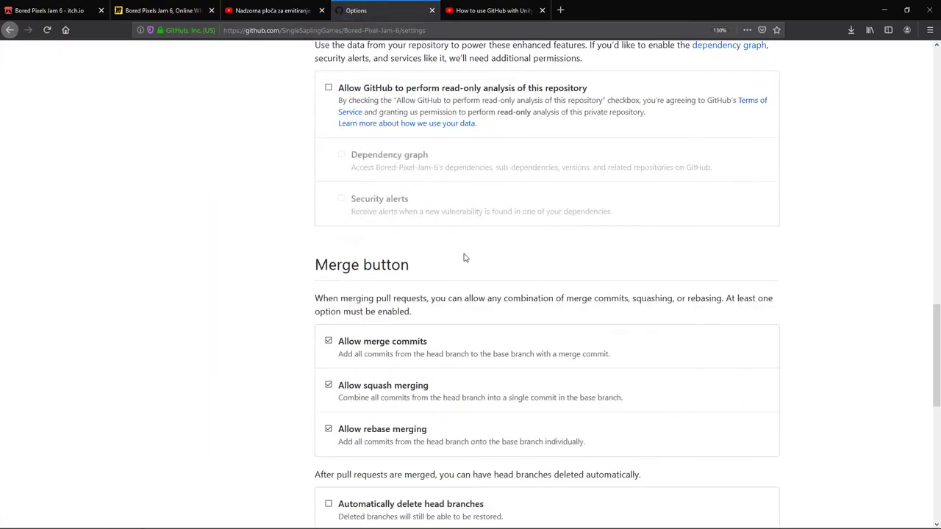
{"action": "scroll", "coordinate": [464, 258], "scroll_direction": "up", "scroll_amount": 20}
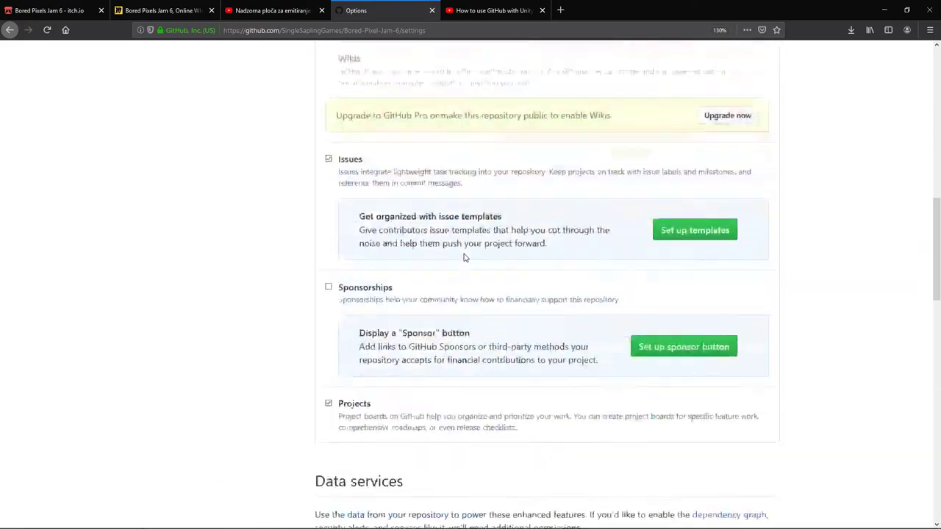
{"action": "left_click", "coordinate": [183, 146]}
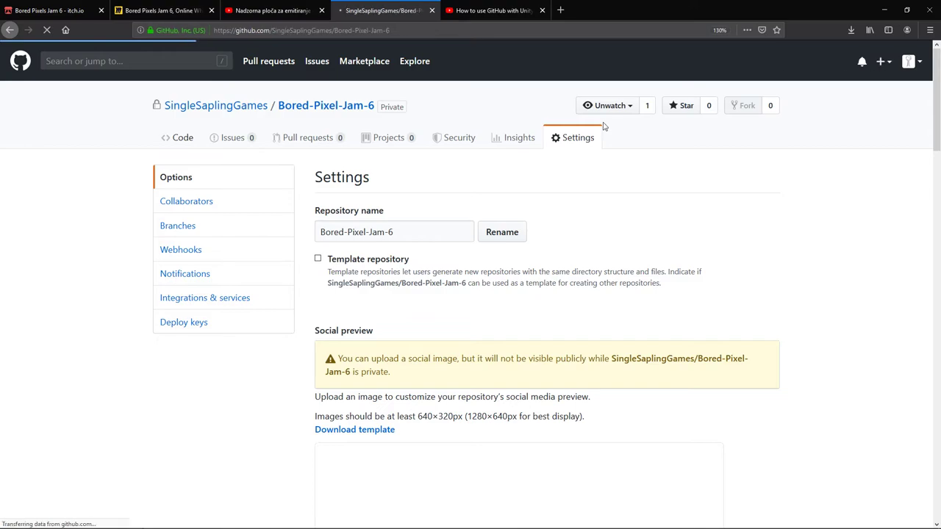
Open the repository owner's GitHub profile and look through its contribution activity
{"action": "left_click", "coordinate": [205, 115]}
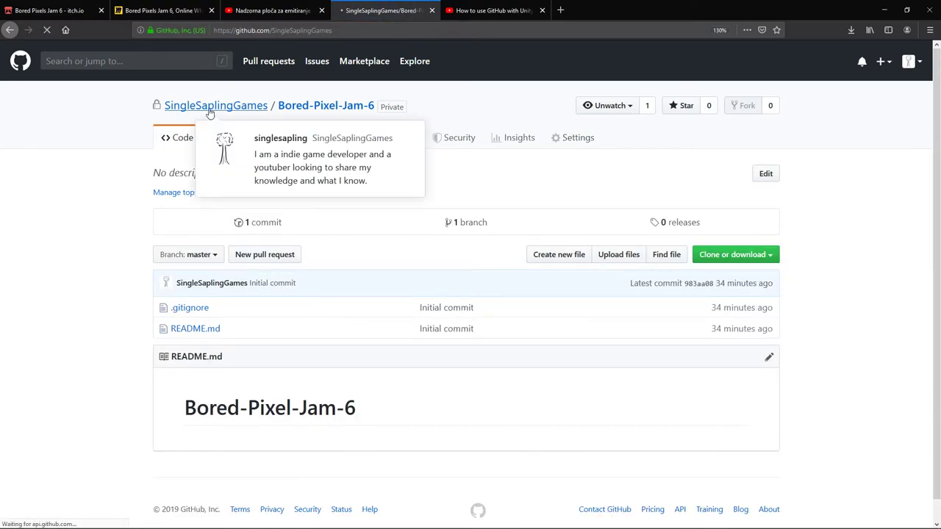
{"action": "scroll", "coordinate": [382, 300], "scroll_direction": "down", "scroll_amount": 5}
{"action": "scroll", "coordinate": [383, 300], "scroll_direction": "up", "scroll_amount": 3}
{"action": "scroll", "coordinate": [382, 300], "scroll_direction": "down", "scroll_amount": 5}
{"action": "scroll", "coordinate": [382, 300], "scroll_direction": "up", "scroll_amount": 3}
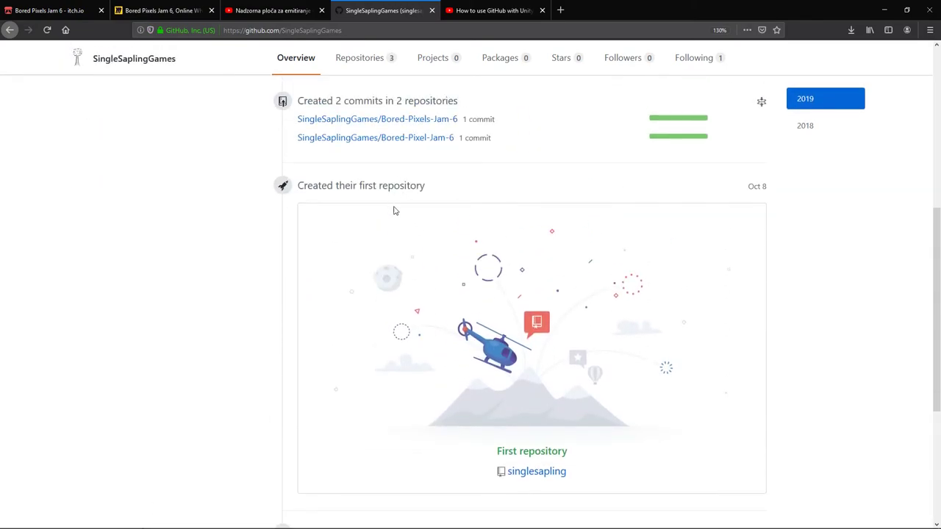
{"action": "scroll", "coordinate": [391, 210], "scroll_direction": "up", "scroll_amount": 3}
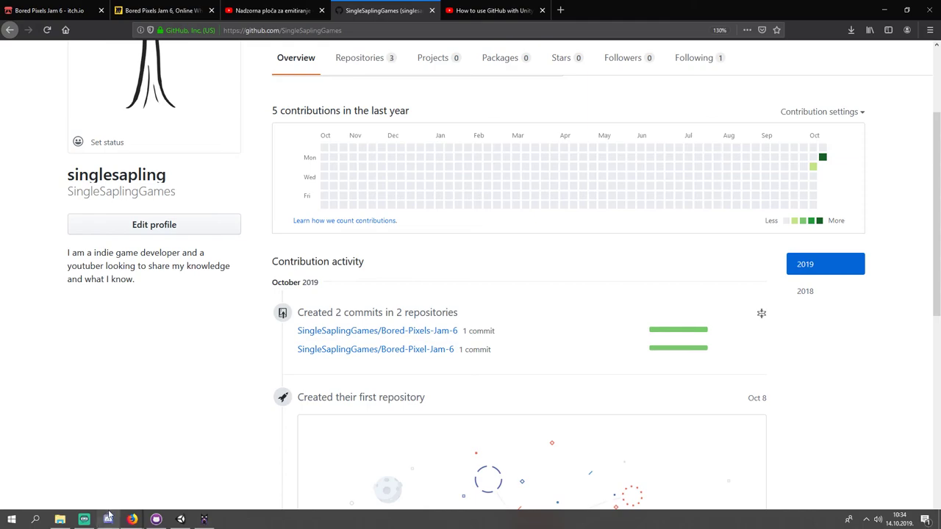
Check the chat and analytics on the YouTube live stream dashboard
{"action": "left_click", "coordinate": [246, 5]}
{"action": "scroll", "coordinate": [760, 295], "scroll_direction": "down", "scroll_amount": 3}
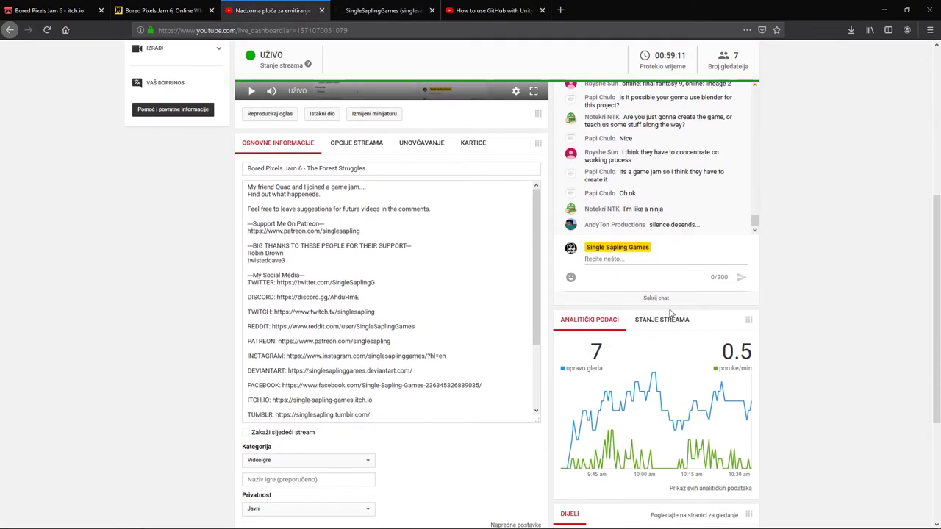
Switch to Discord and check the new messages in the Dev Forest server's general channel
{"action": "scroll", "coordinate": [802, 327], "scroll_direction": "up", "scroll_amount": 2}
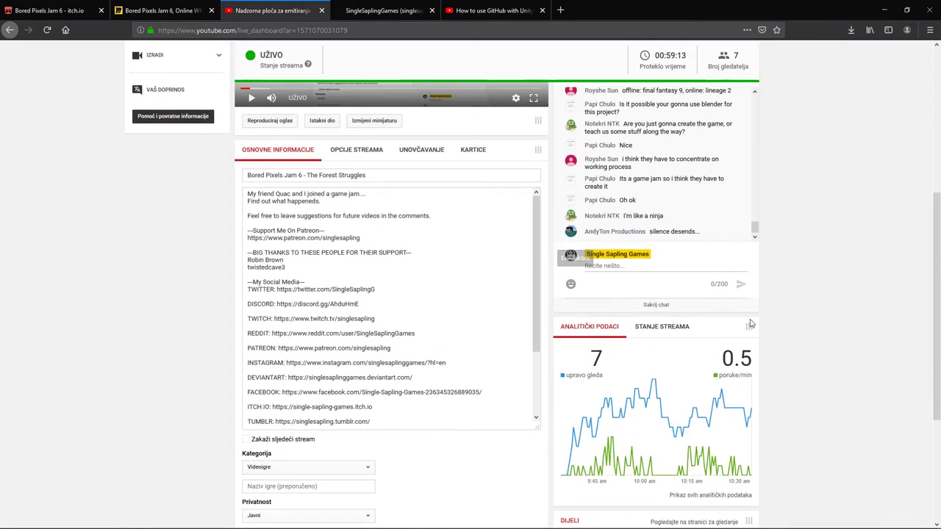
{"action": "scroll", "coordinate": [800, 326], "scroll_direction": "up", "scroll_amount": 2}
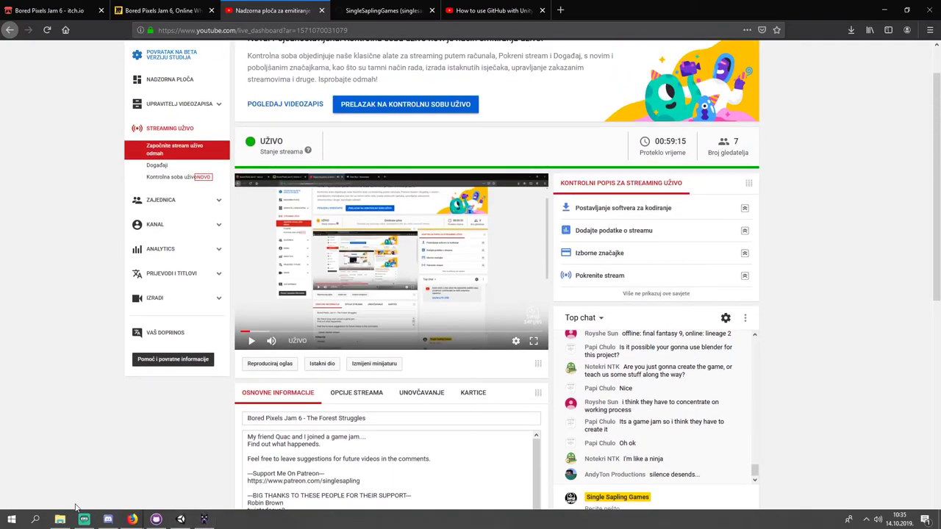
{"action": "left_click", "coordinate": [107, 520]}
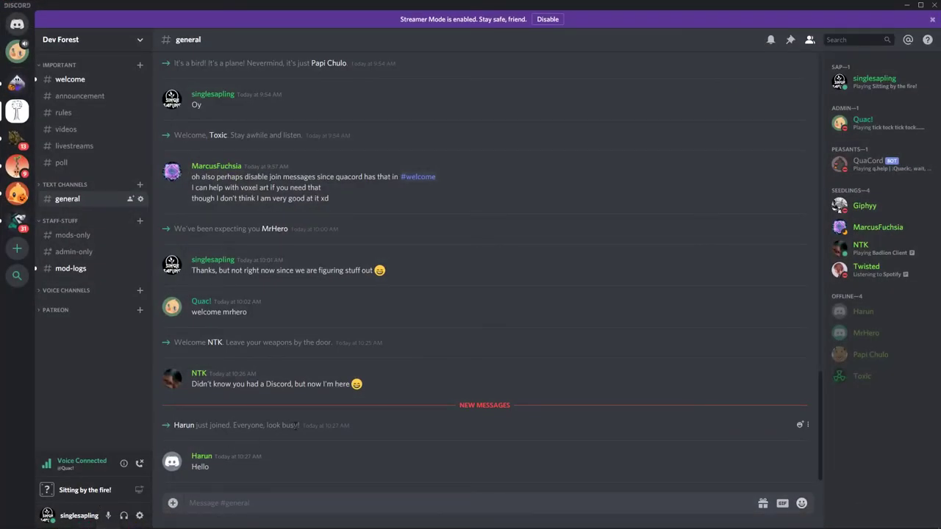
{"action": "left_click", "coordinate": [903, 6]}
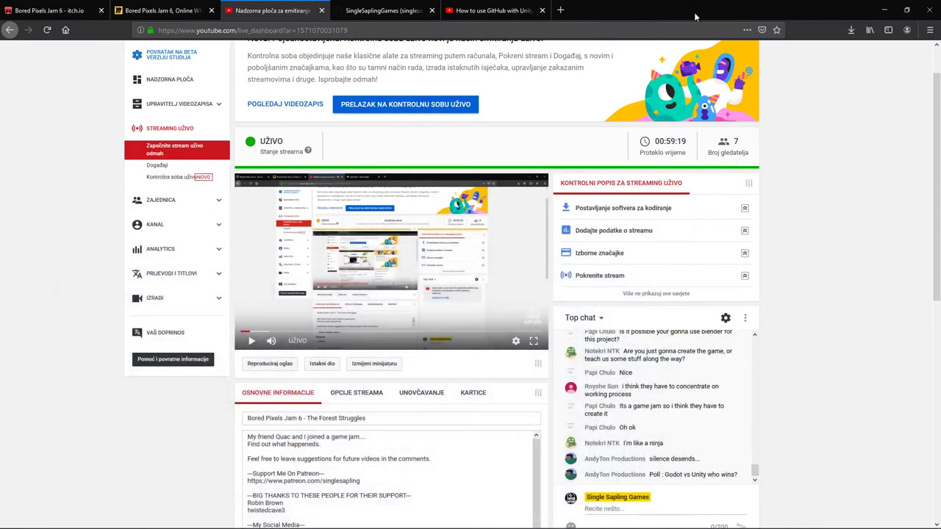
Look across the open pages in Firefox and return to the GitHub profile page
{"action": "left_click", "coordinate": [393, 7]}
{"action": "left_click", "coordinate": [475, 7]}
{"action": "left_click", "coordinate": [368, 9]}
{"action": "left_click", "coordinate": [280, 9]}
{"action": "left_click", "coordinate": [362, 13]}
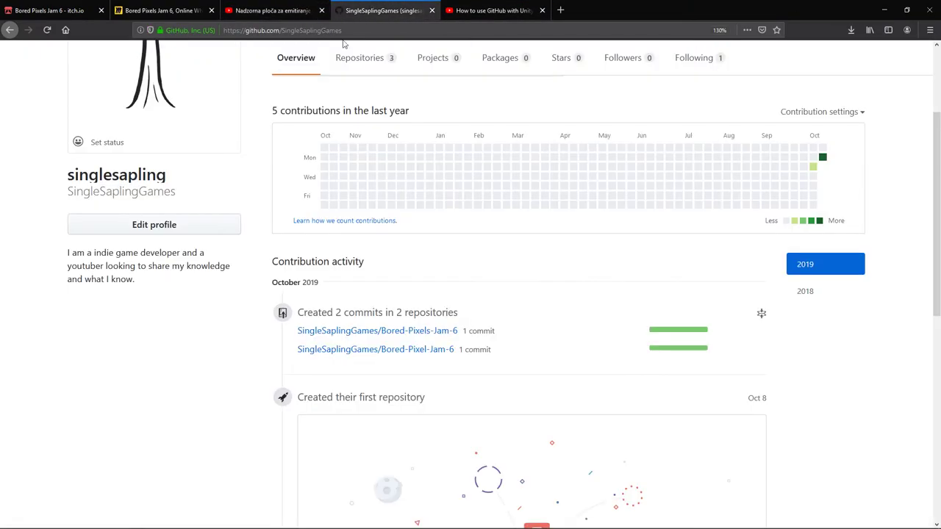
Switch to Discord and check the Platformer or Top down vote in the Dev Forest server's poll channel
{"action": "left_click", "coordinate": [108, 520]}
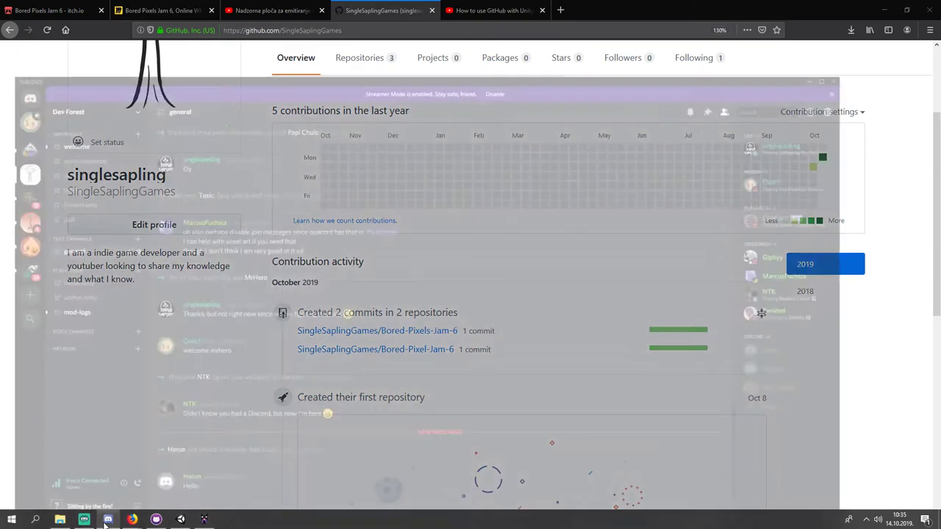
{"action": "left_click", "coordinate": [74, 162]}
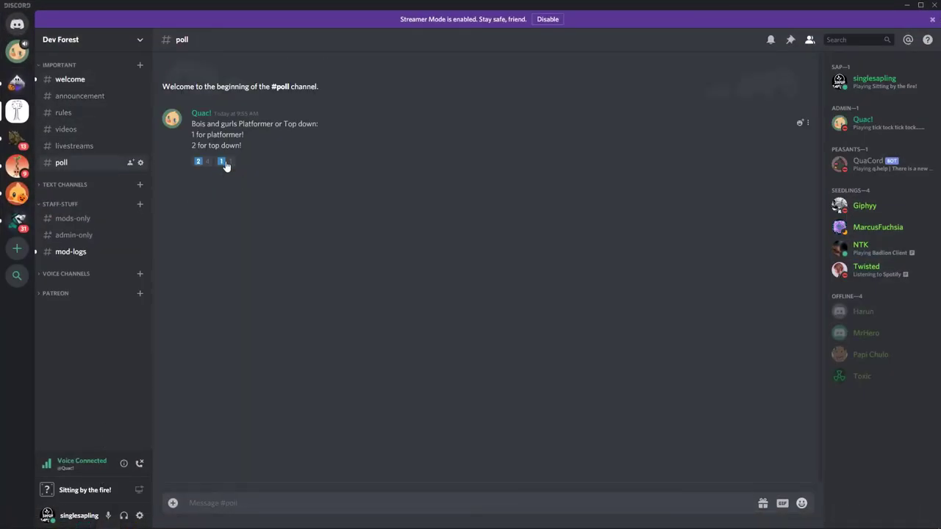
{"action": "left_click", "coordinate": [914, 6]}
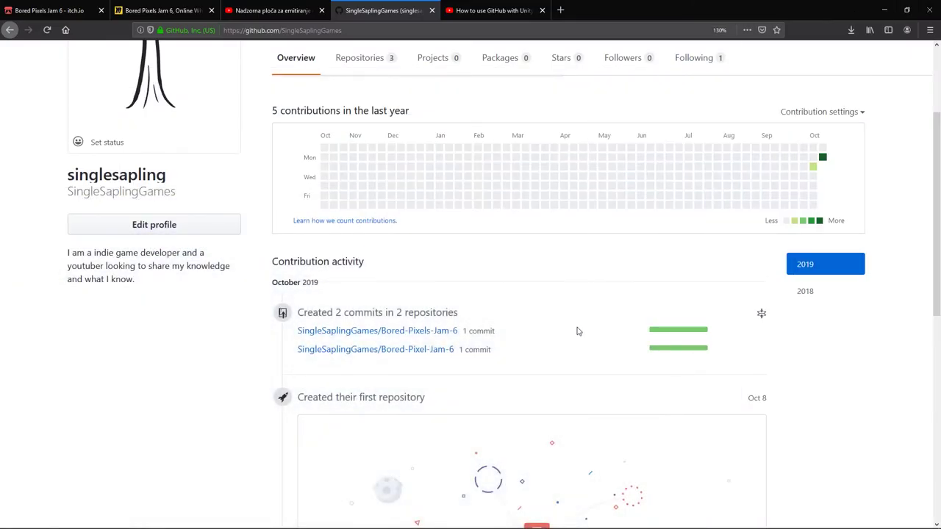
Look through the remaining activity on the GitHub profile and return to the chat on the YouTube live stream dashboard
{"action": "scroll", "coordinate": [537, 393], "scroll_direction": "down", "scroll_amount": 6}
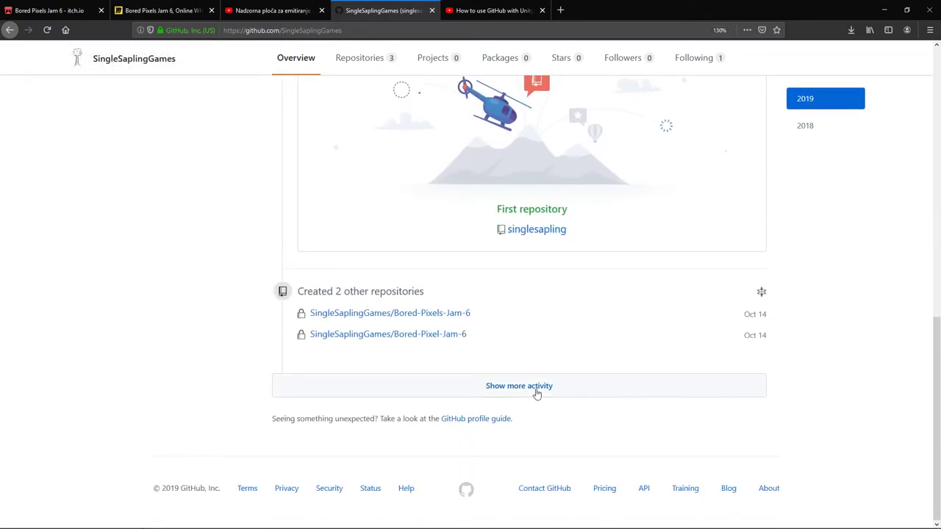
{"action": "scroll", "coordinate": [525, 386], "scroll_direction": "up", "scroll_amount": 10}
{"action": "left_click", "coordinate": [479, 8]}
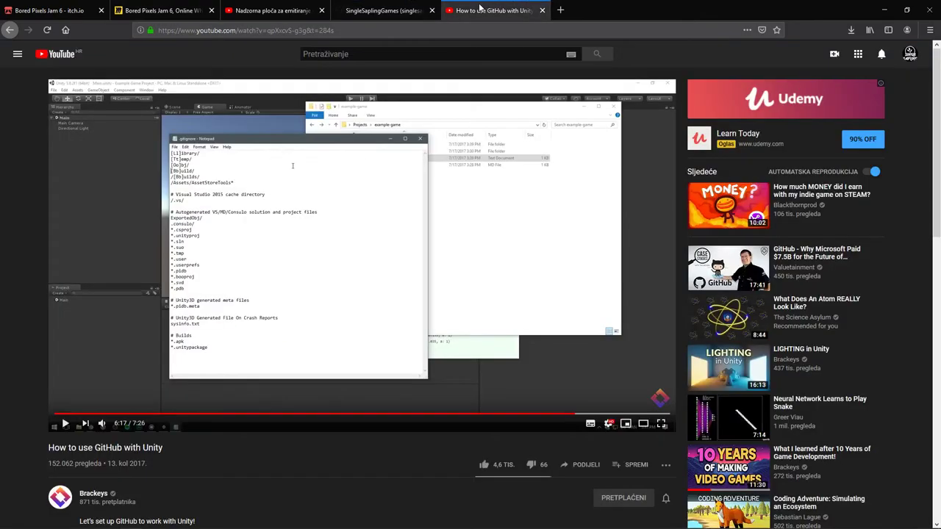
{"action": "left_click", "coordinate": [269, 6]}
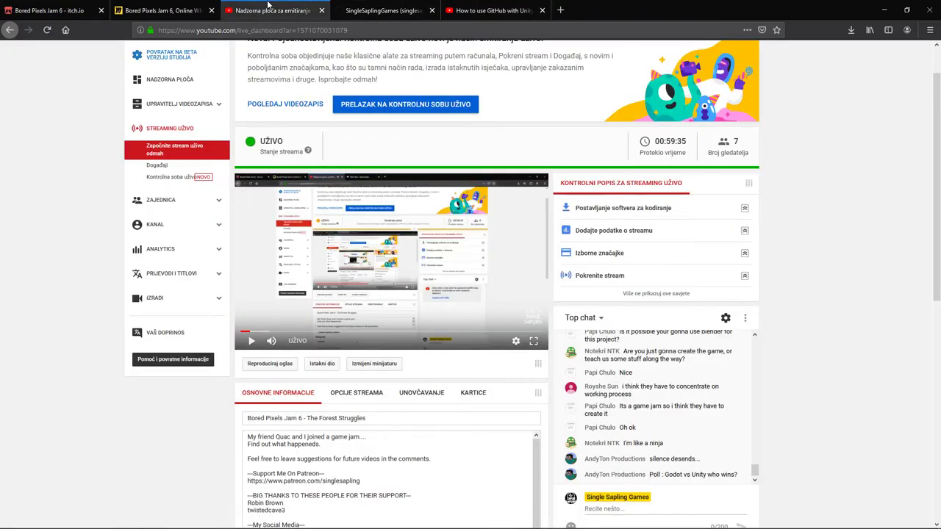
{"action": "scroll", "coordinate": [884, 291], "scroll_direction": "down", "scroll_amount": 3}
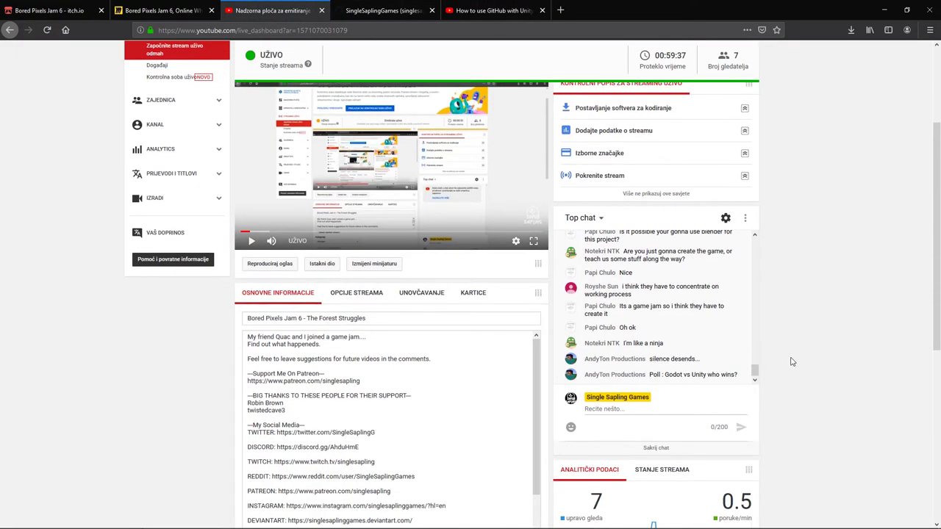
Switch to the Bored Pixels JAM 06 project in Unity and close its Project Settings window
{"action": "left_click", "coordinate": [884, 6]}
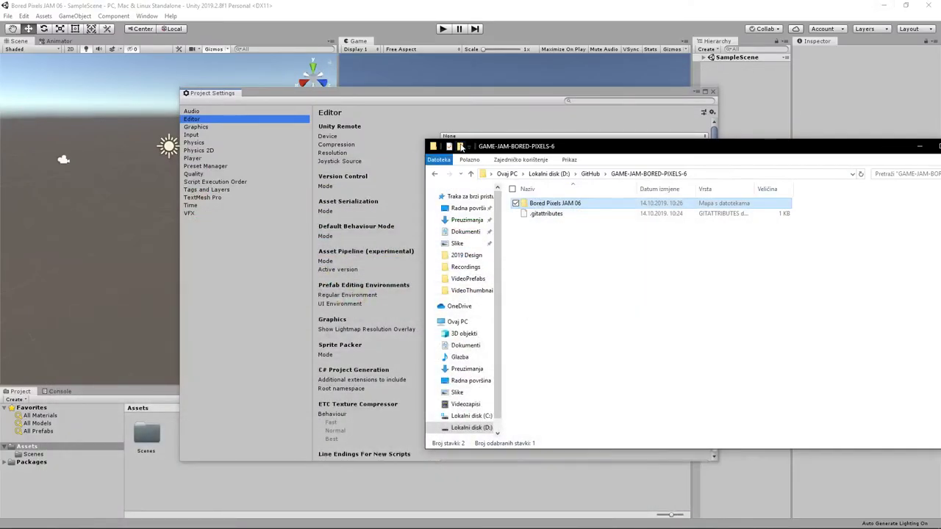
{"action": "left_click_drag", "start_coordinate": [517, 140], "coordinate": [478, 91]}
{"action": "left_click_drag", "start_coordinate": [847, 105], "coordinate": [809, 153]}
{"action": "left_click", "coordinate": [590, 94]}
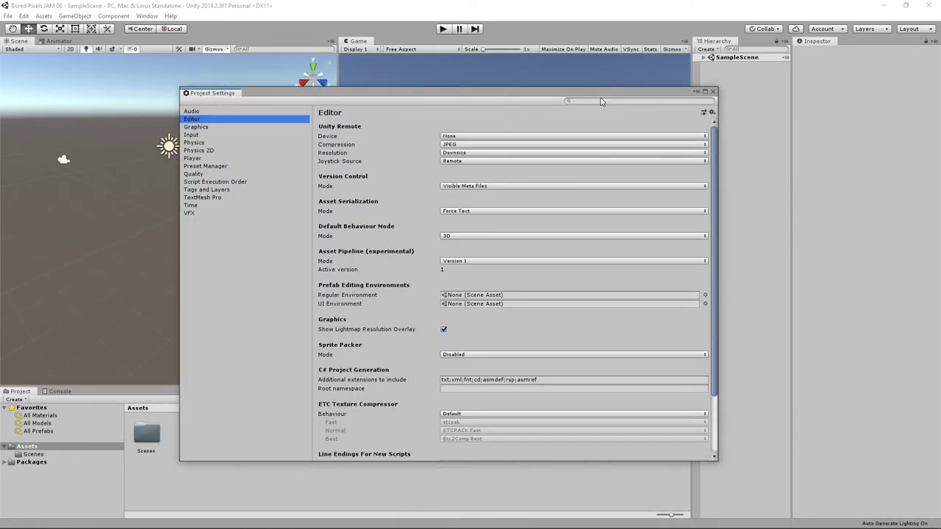
{"action": "left_click", "coordinate": [713, 92]}
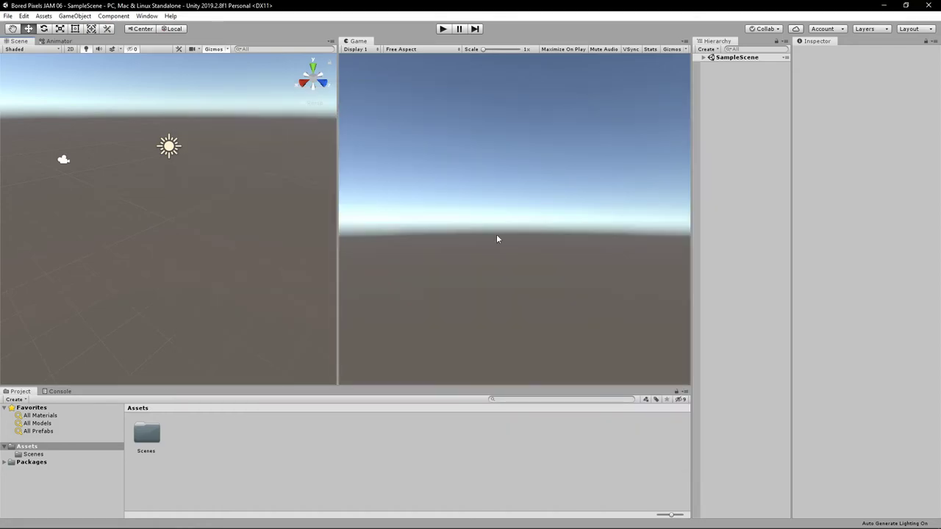
Switch to Firefox, search Google for "godot" on a new page, and look through the results
{"action": "left_click", "coordinate": [132, 522]}
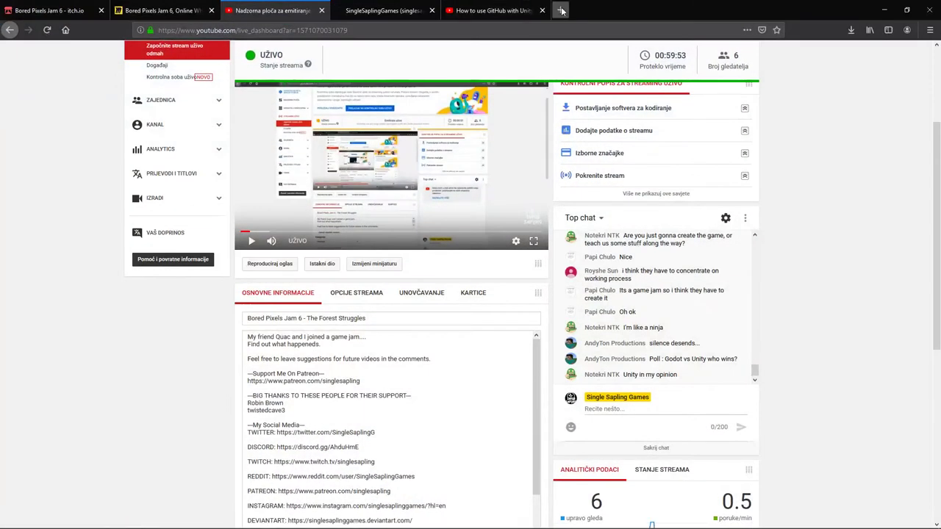
{"action": "left_click", "coordinate": [561, 10]}
{"action": "type", "text": "godot"}
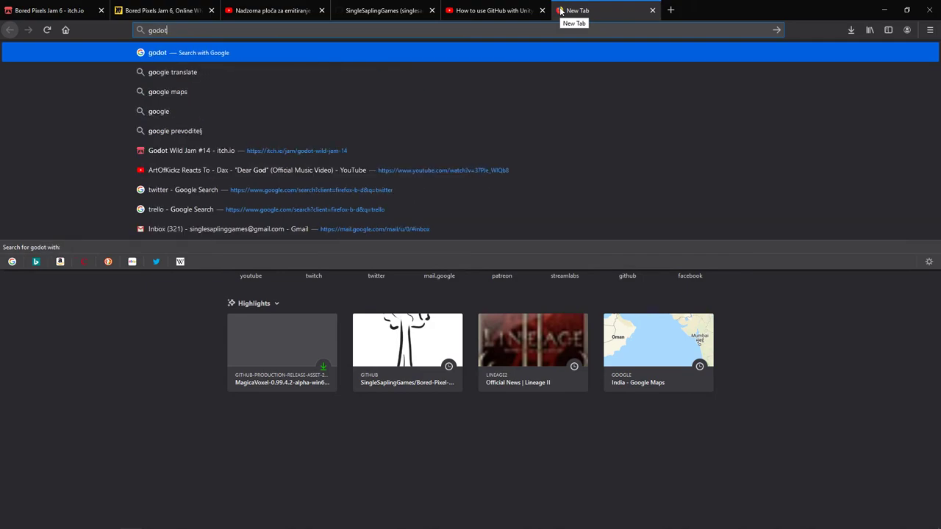
{"action": "key", "text": "Return"}
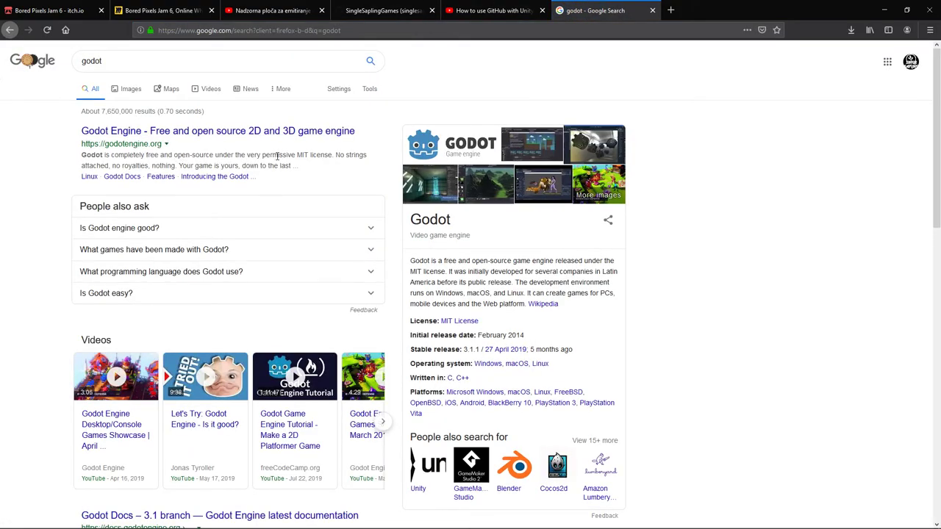
{"action": "scroll", "coordinate": [279, 156], "scroll_direction": "down", "scroll_amount": 4}
{"action": "scroll", "coordinate": [368, 183], "scroll_direction": "up", "scroll_amount": 1}
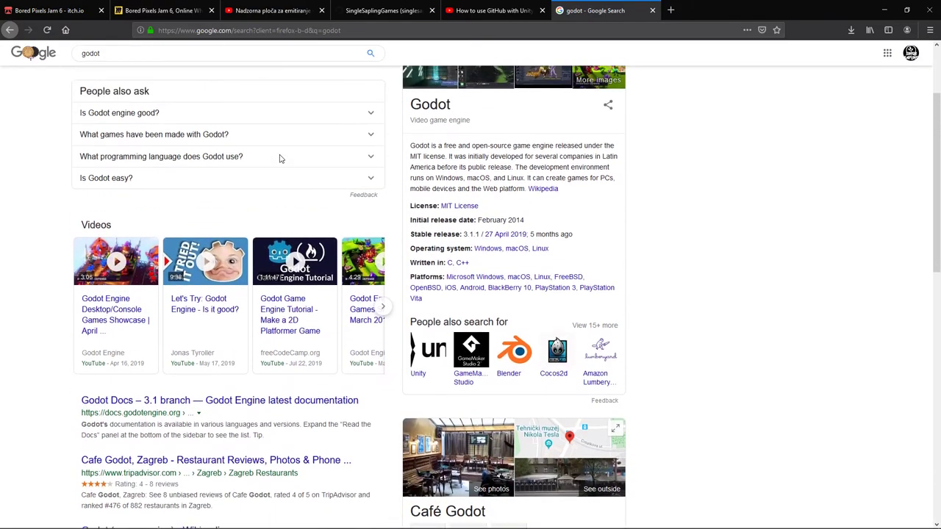